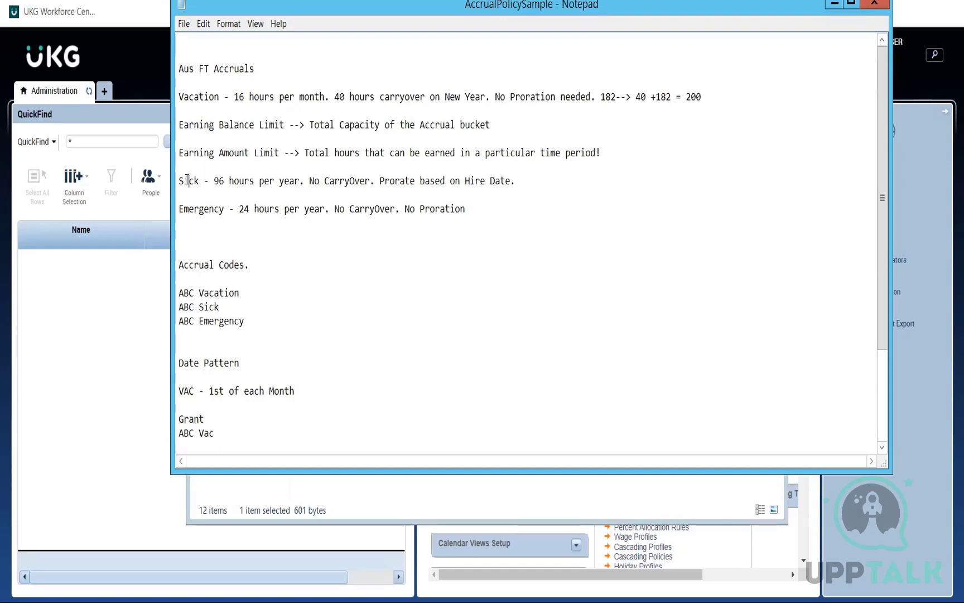
Step: Review the Sick accrual requirement and the existing setup notes in AccrualPolicySample, and minimize the notes and the Desktop folder window
{"action": "double_click", "coordinate": [188, 180]}
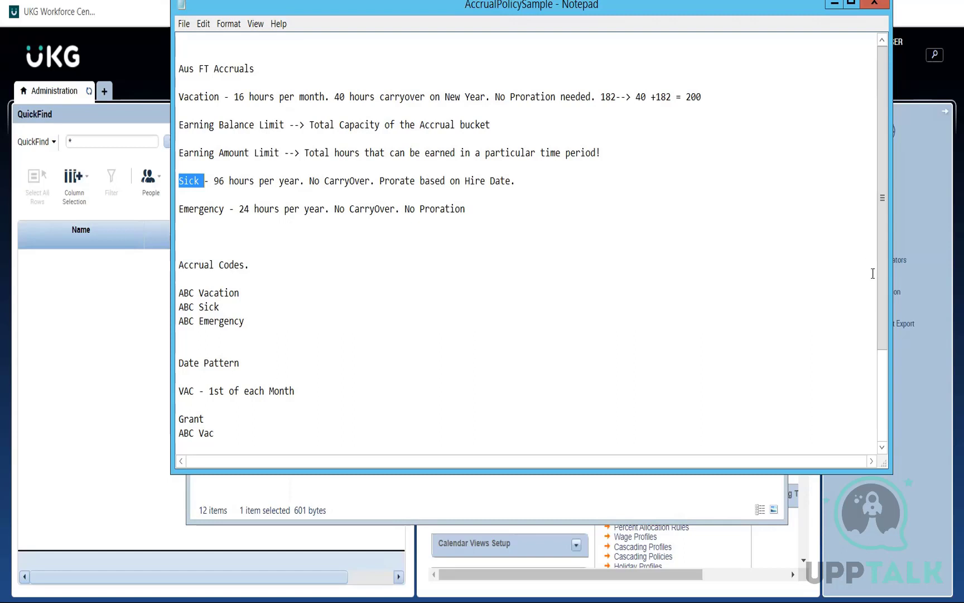
{"action": "scroll", "coordinate": [884, 284], "scroll_direction": "down", "scroll_amount": 3}
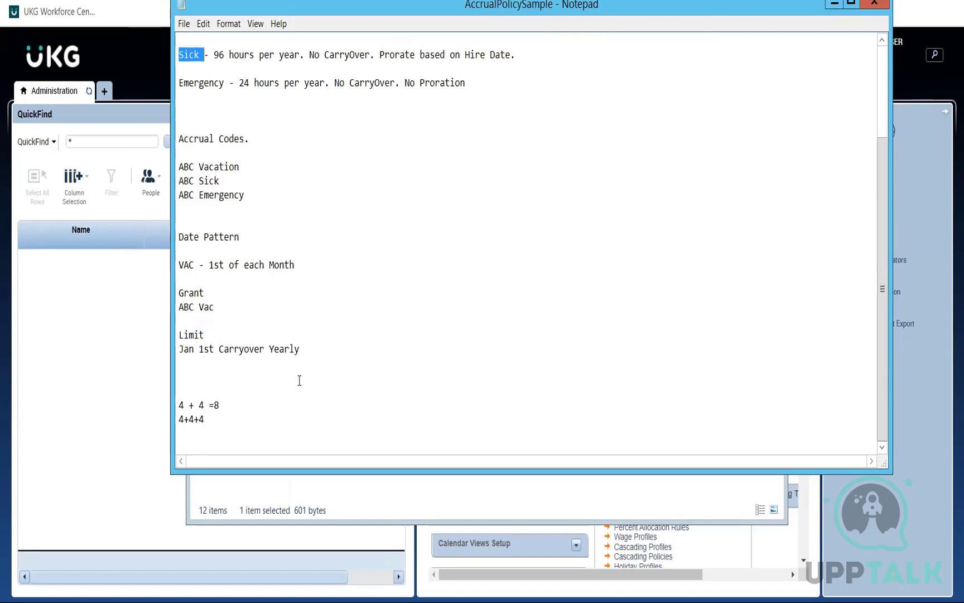
{"action": "left_click_drag", "start_coordinate": [299, 351], "coordinate": [179, 352]}
{"action": "left_click", "coordinate": [181, 359]}
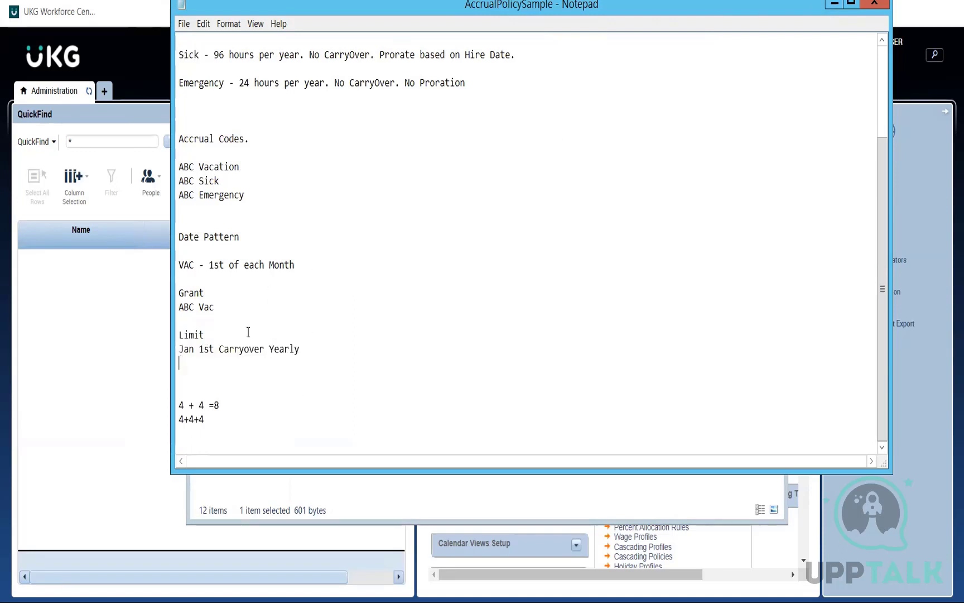
{"action": "left_click", "coordinate": [834, 3]}
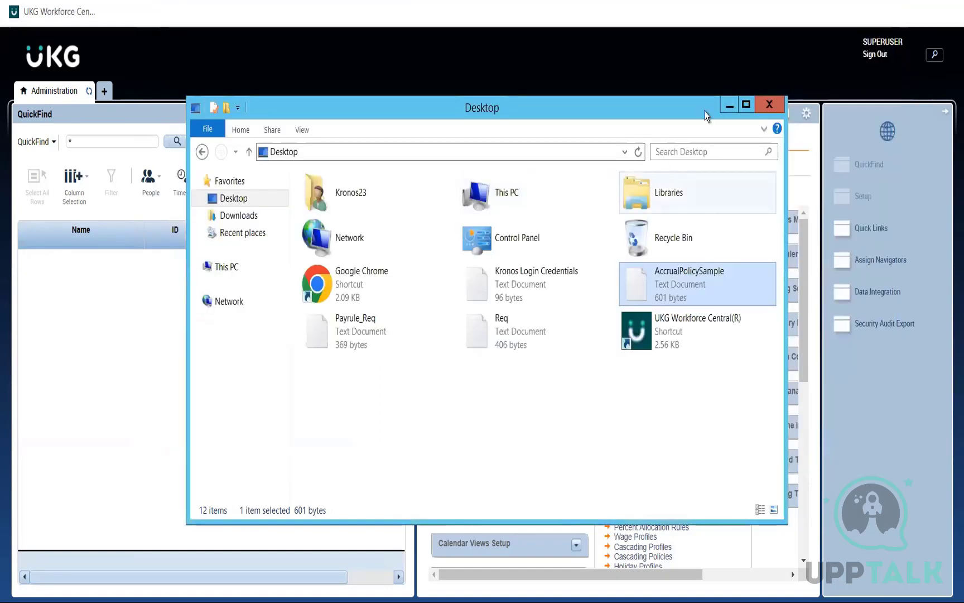
{"action": "left_click", "coordinate": [728, 107]}
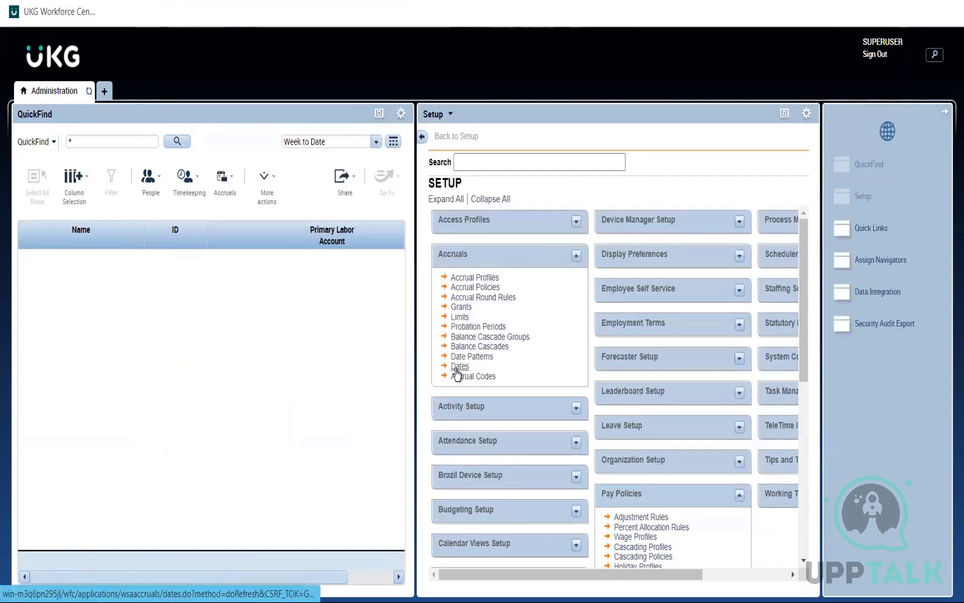
Step: Open the Dates setup under Accruals and look through the site-wide and symbolic dates
{"action": "left_click", "coordinate": [458, 367]}
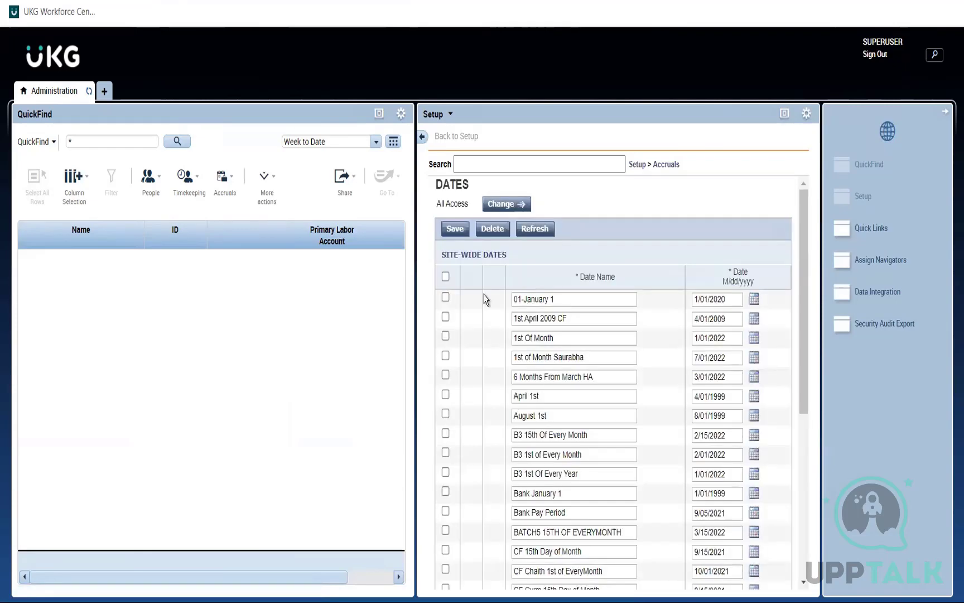
{"action": "scroll", "coordinate": [607, 327], "scroll_direction": "down", "scroll_amount": 15}
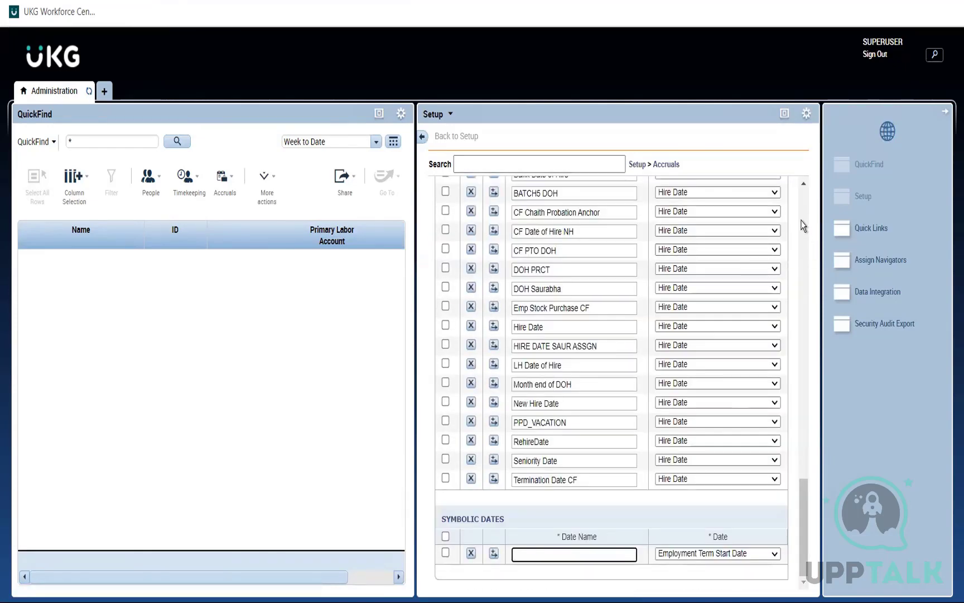
{"action": "scroll", "coordinate": [801, 225], "scroll_direction": "up", "scroll_amount": 15}
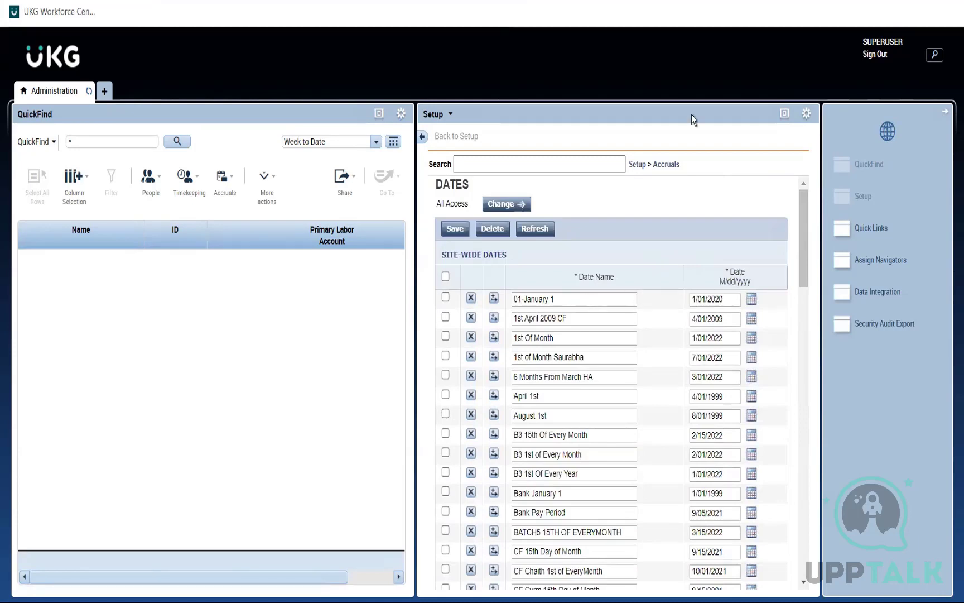
Step: Open the accrual Date Patterns in a maximized view and open the 01-January 1st Yearly pattern to check its settings
{"action": "left_click", "coordinate": [663, 169]}
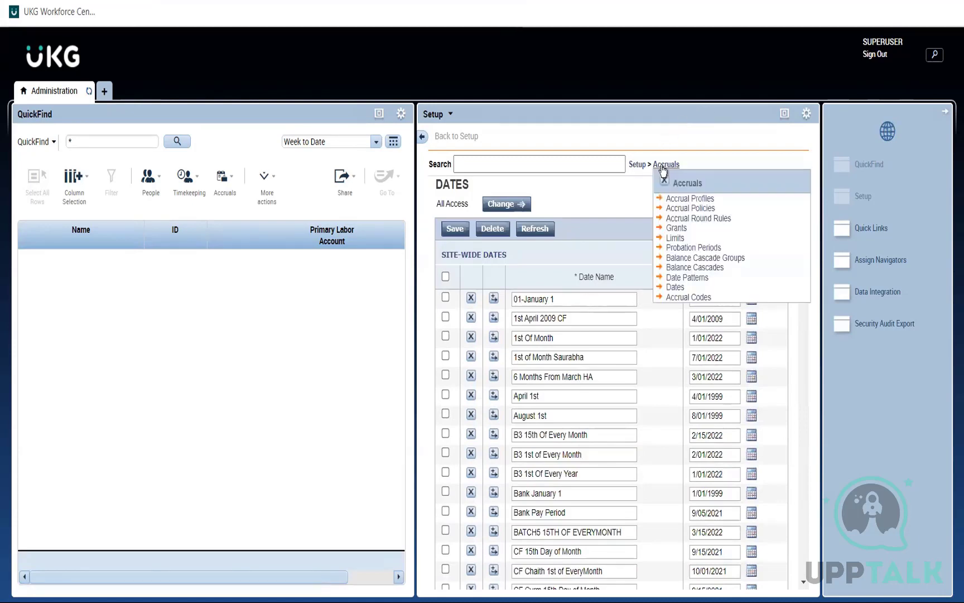
{"action": "left_click", "coordinate": [689, 278]}
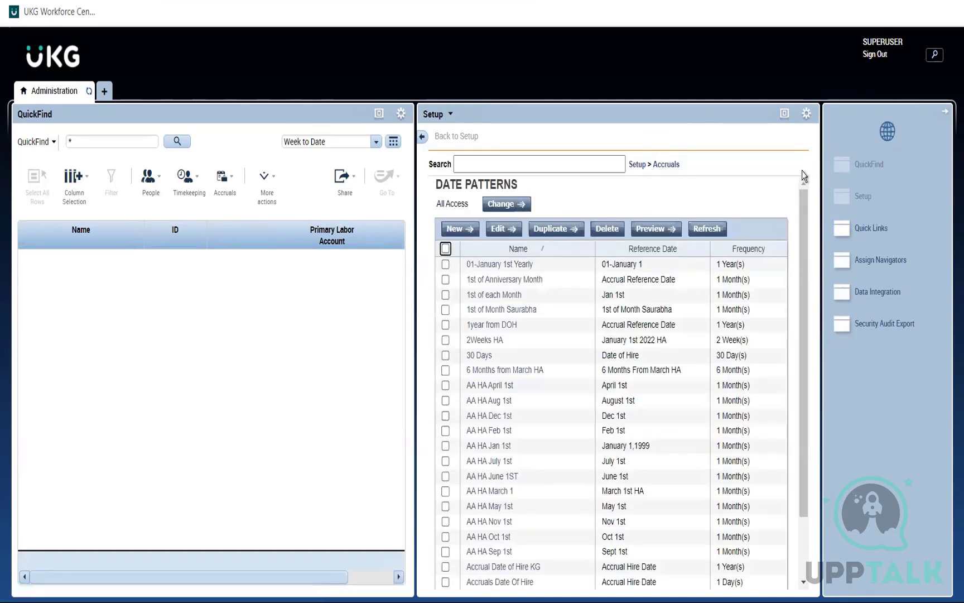
{"action": "left_click", "coordinate": [785, 113]}
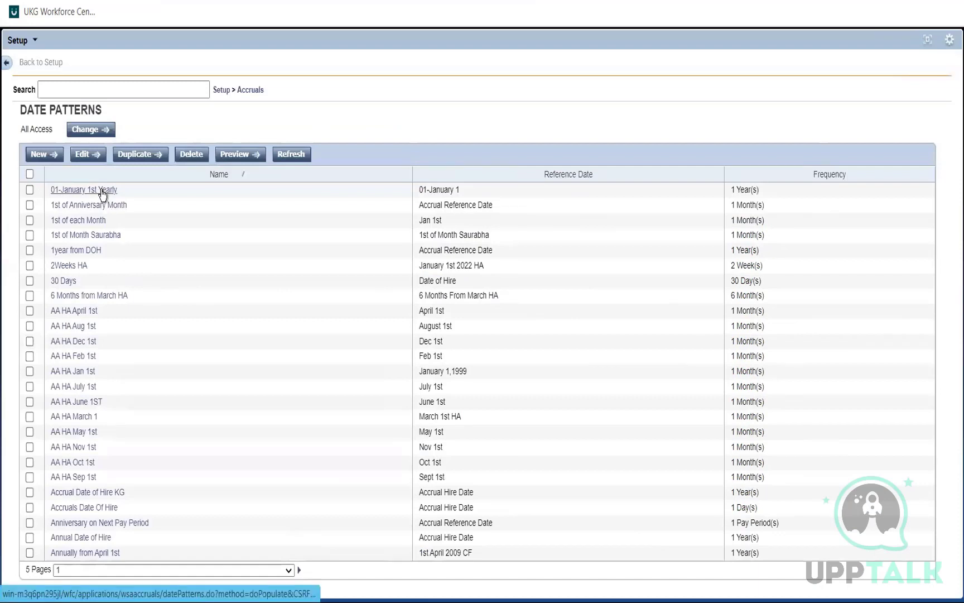
{"action": "triple_click", "coordinate": [435, 195]}
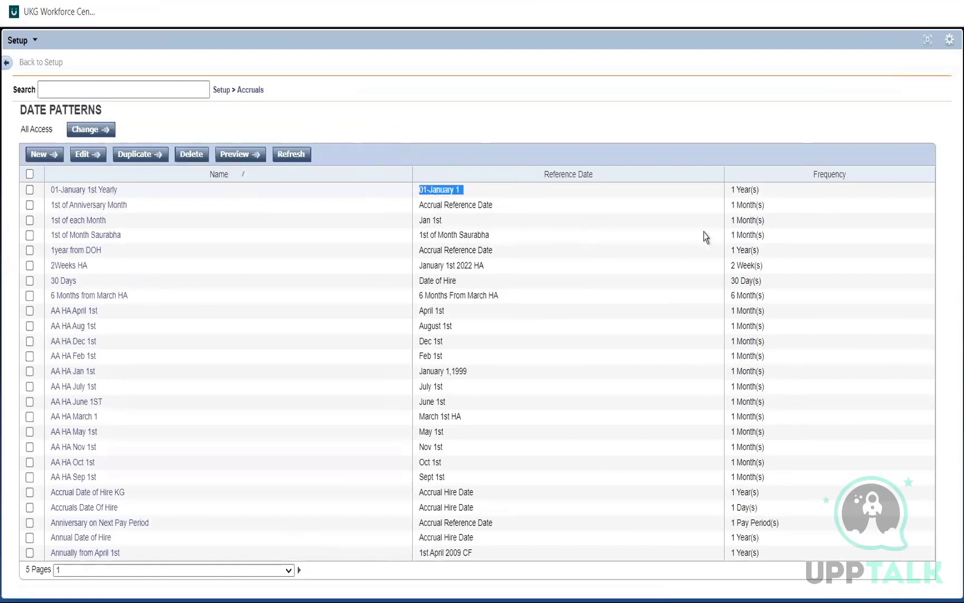
{"action": "triple_click", "coordinate": [762, 190]}
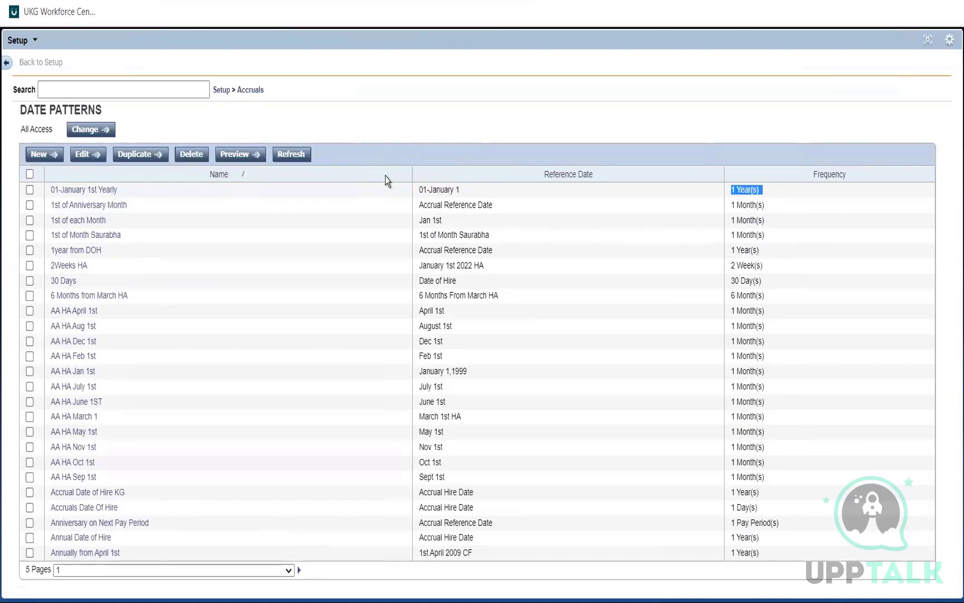
{"action": "left_click", "coordinate": [98, 191]}
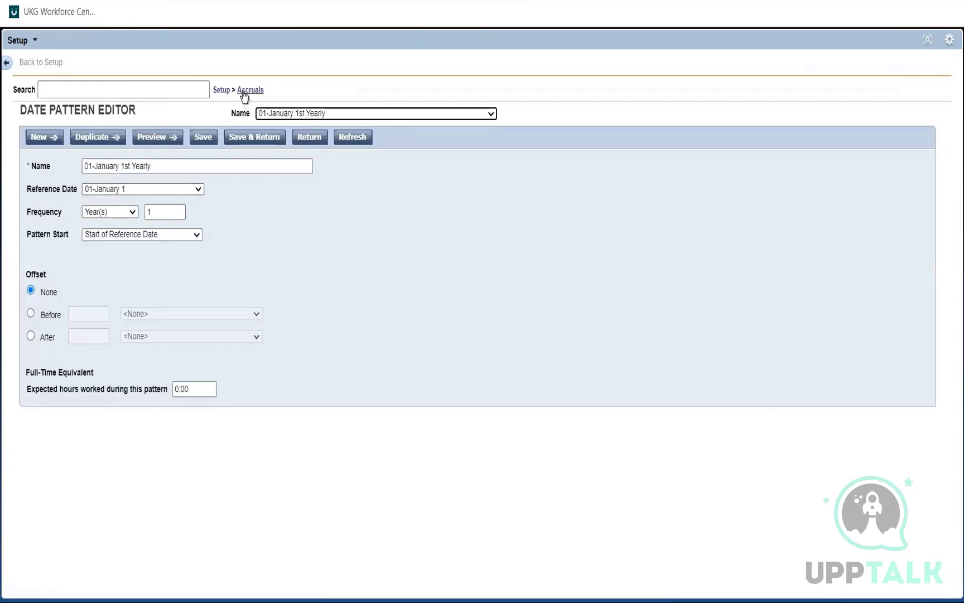
{"action": "left_click_drag", "start_coordinate": [151, 168], "coordinate": [44, 186]}
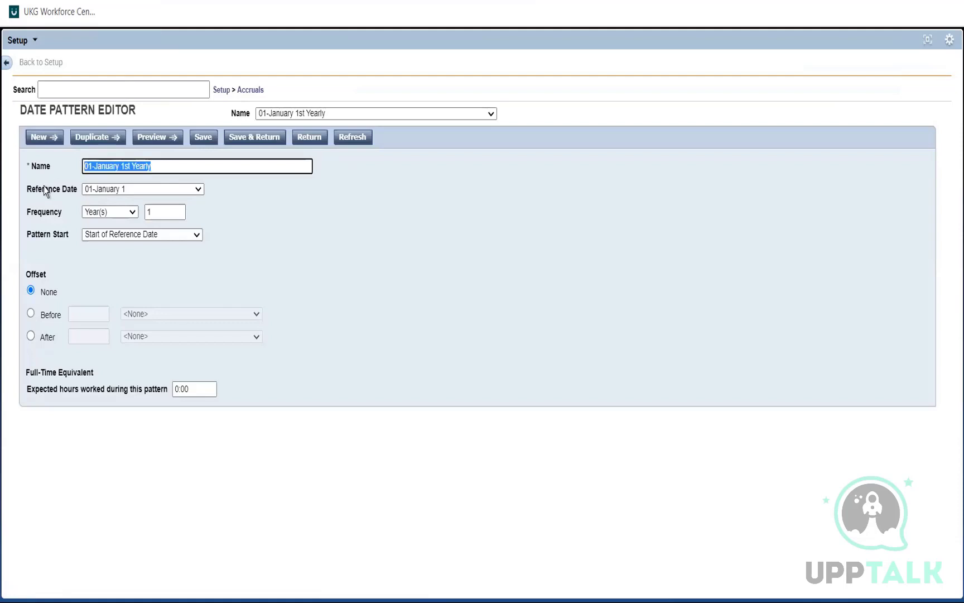
{"action": "left_click", "coordinate": [44, 186]}
Step: Switch to the Notepad notes and add a line "SIC -" below the VAC line in the Date Pattern section
{"action": "key", "text": "alt+Tab"}
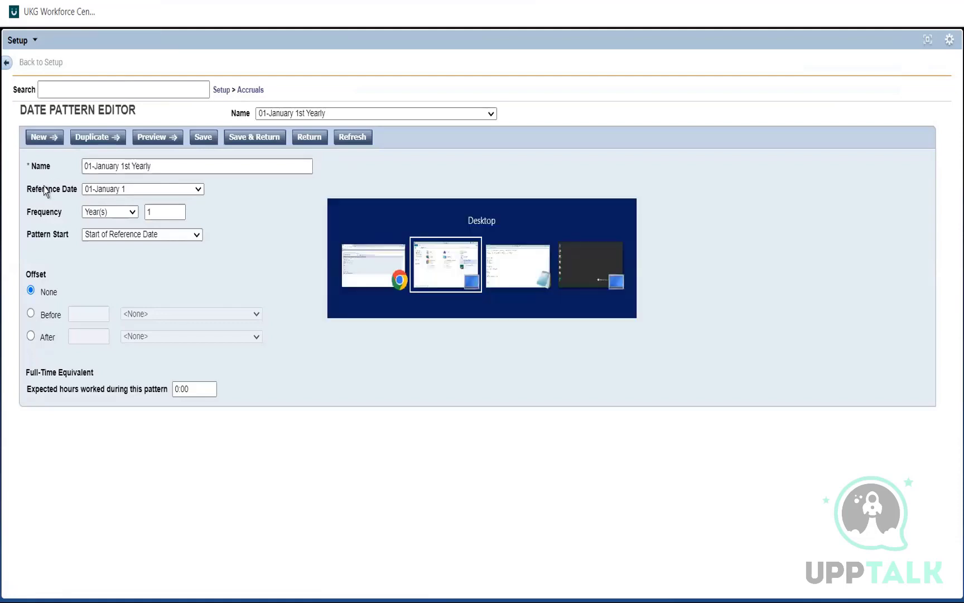
{"action": "key", "text": "alt+Tab"}
{"action": "key", "text": "alt+Tab"}
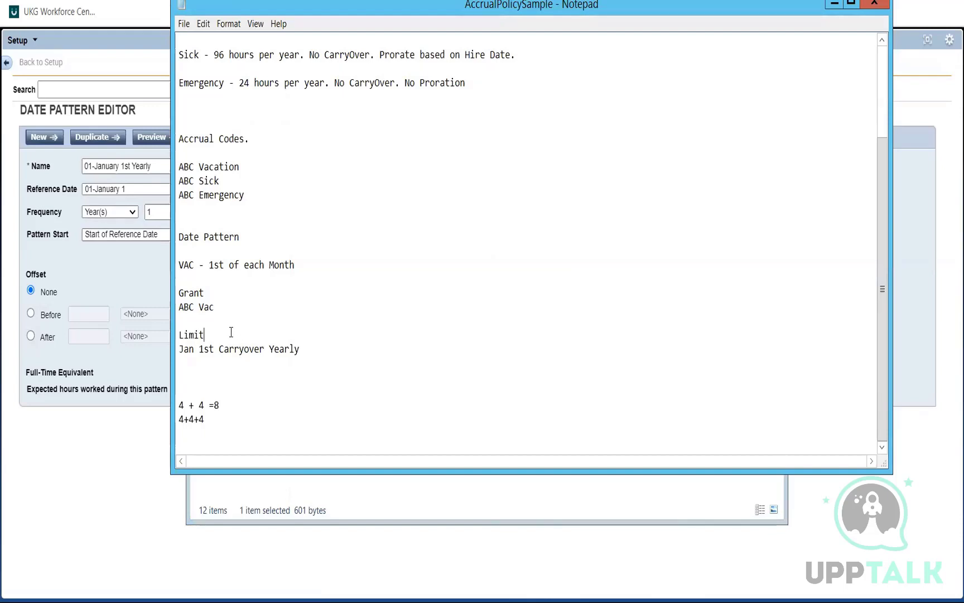
{"action": "key", "text": "Return"}
{"action": "key", "text": "Return"}
{"action": "key", "text": "Up"}
{"action": "left_click", "coordinate": [182, 274]}
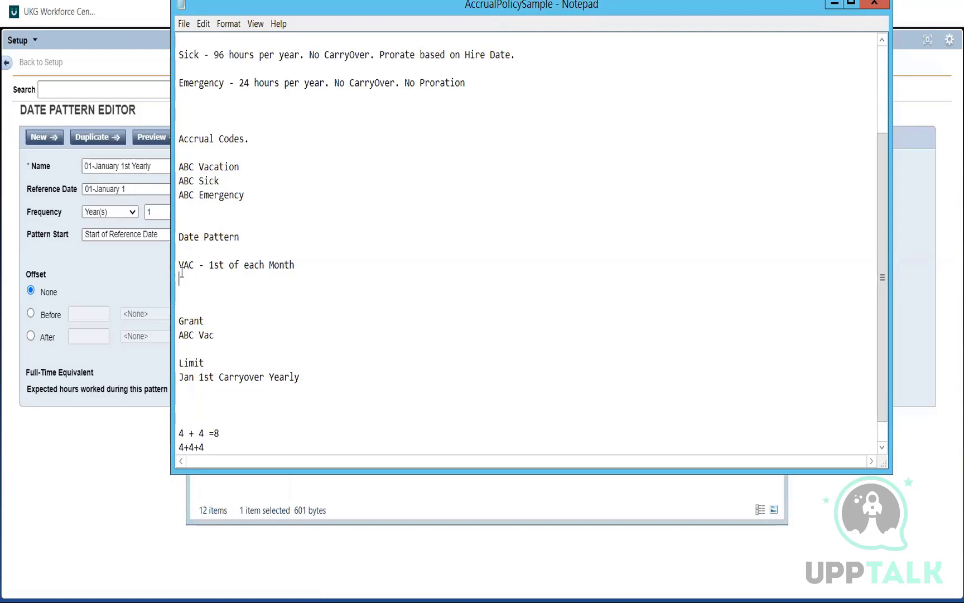
{"action": "type", "text": "SIC -"}
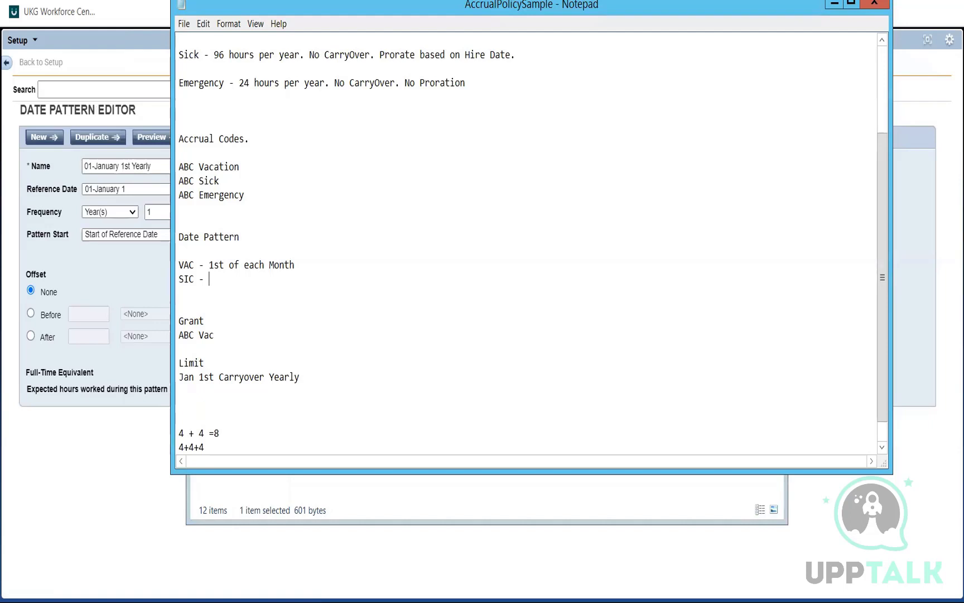
Step: Copy the date pattern name 01-January 1st Yearly from UKG Workforce Central and paste it after "SIC -" in the Notepad notes
{"action": "left_click", "coordinate": [152, 165]}
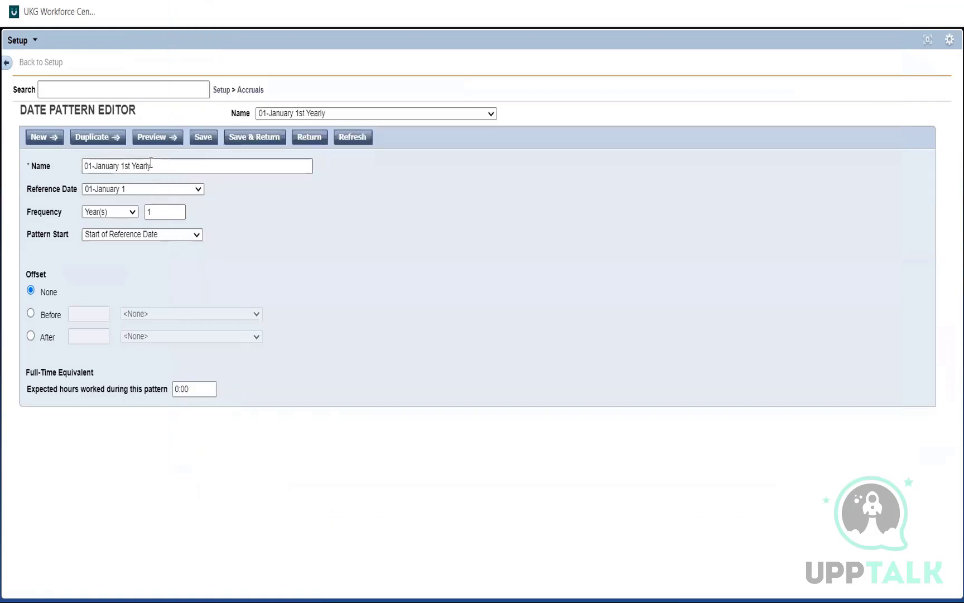
{"action": "left_click_drag", "start_coordinate": [155, 167], "coordinate": [16, 178]}
{"action": "key", "text": "ctrl+c"}
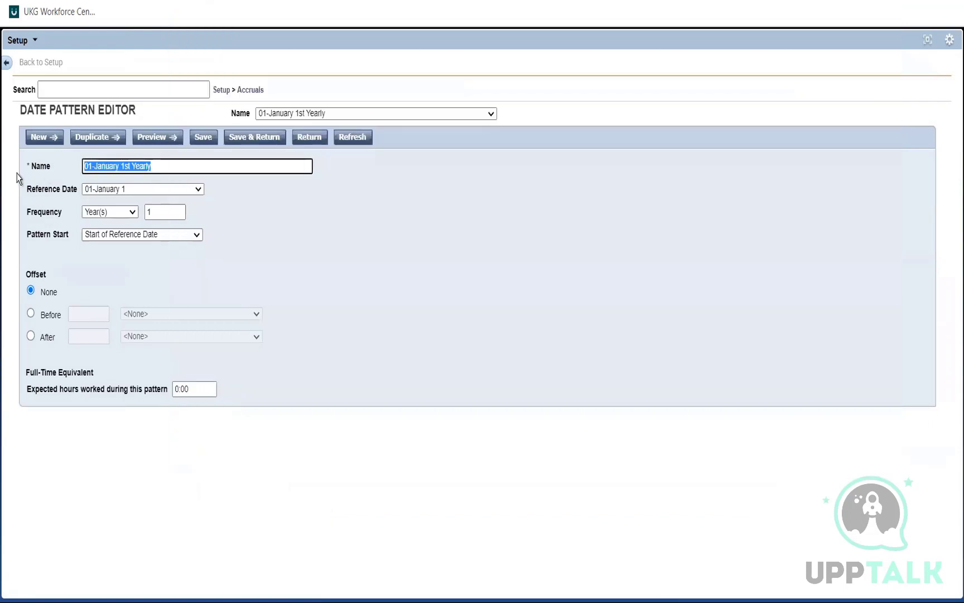
{"action": "key", "text": "alt+Tab"}
{"action": "key", "text": "alt+Tab"}
{"action": "key", "text": "alt+Tab"}
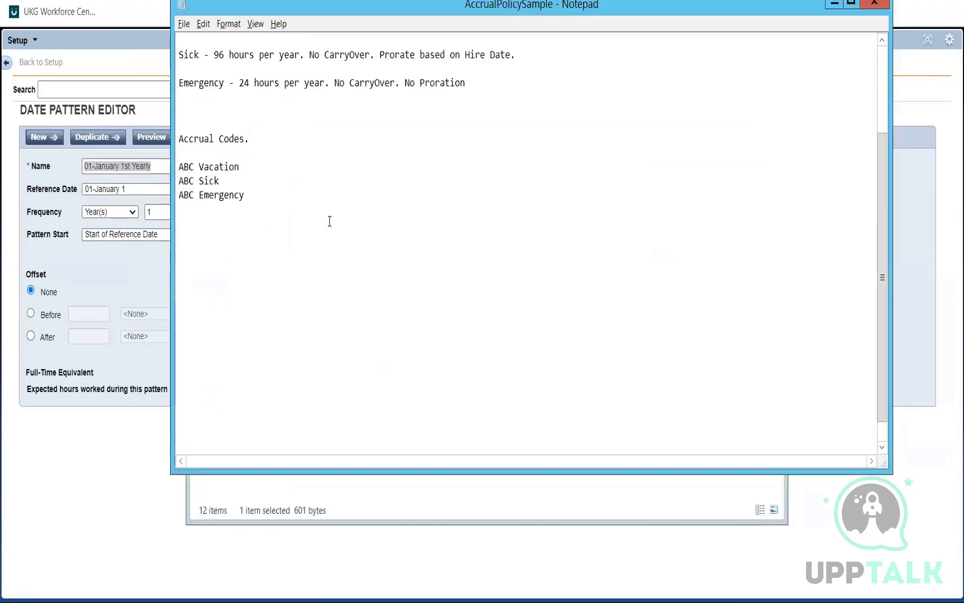
{"action": "key", "text": "ctrl+v"}
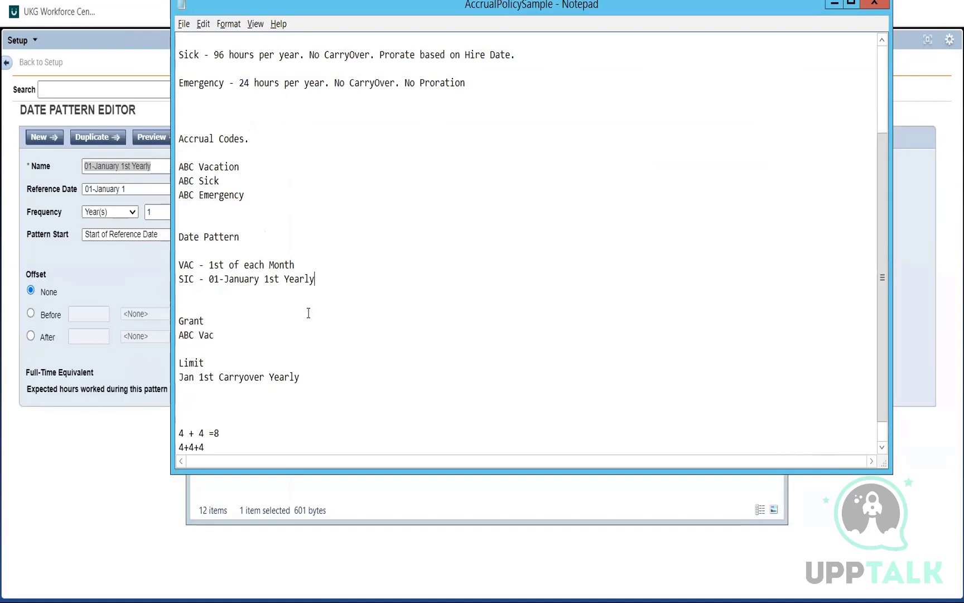
Step: Return to UKG Workforce Central, open the accrual Grants list, and check the Grant entry in the Notepad notes
{"action": "left_click", "coordinate": [130, 281]}
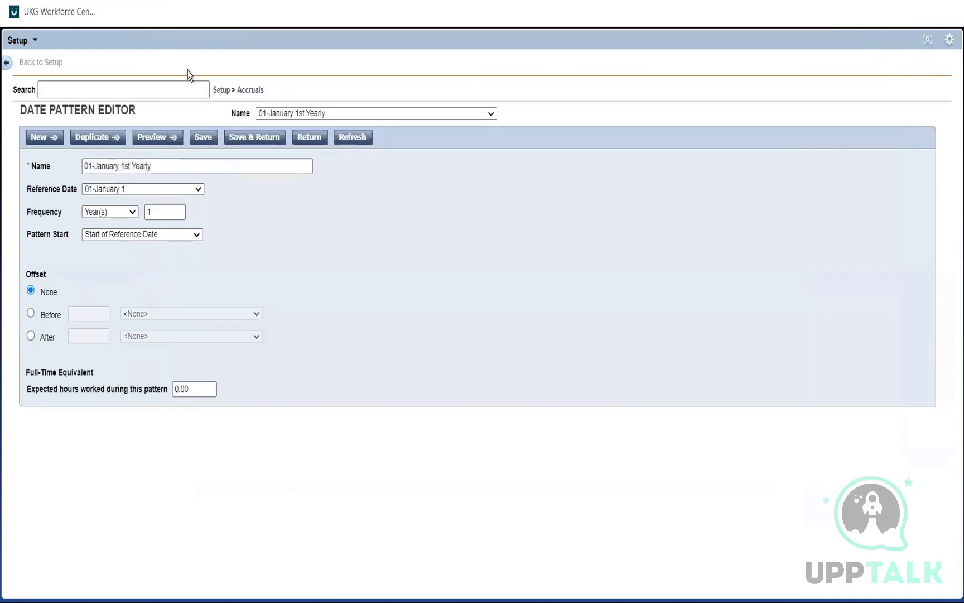
{"action": "left_click", "coordinate": [253, 93]}
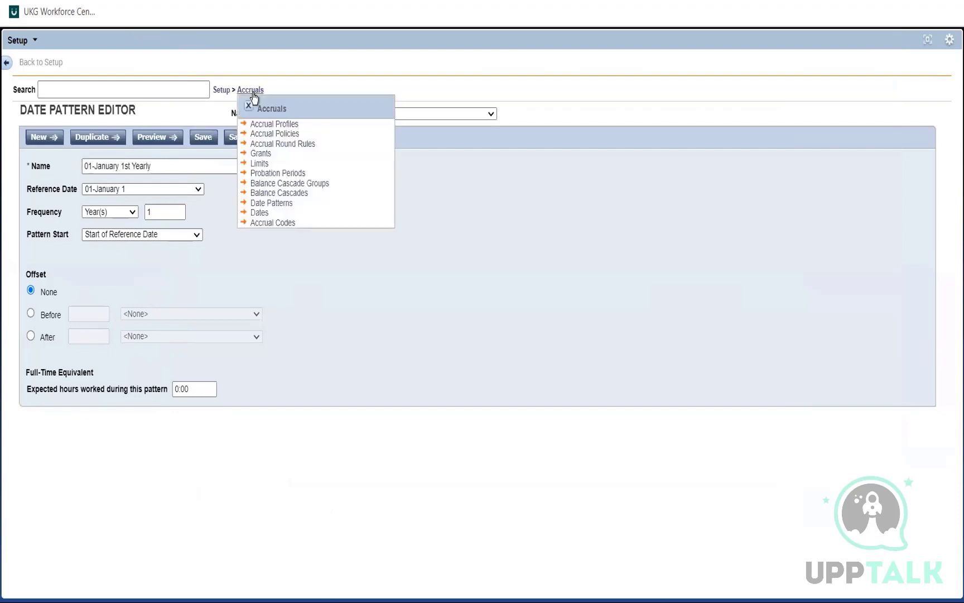
{"action": "left_click", "coordinate": [261, 155]}
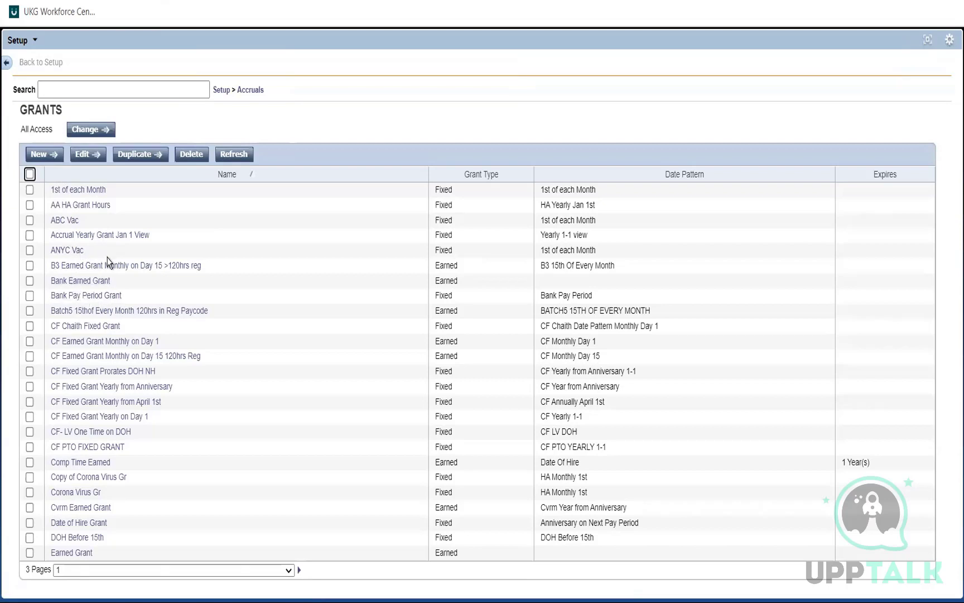
{"action": "key", "text": "alt+Tab"}
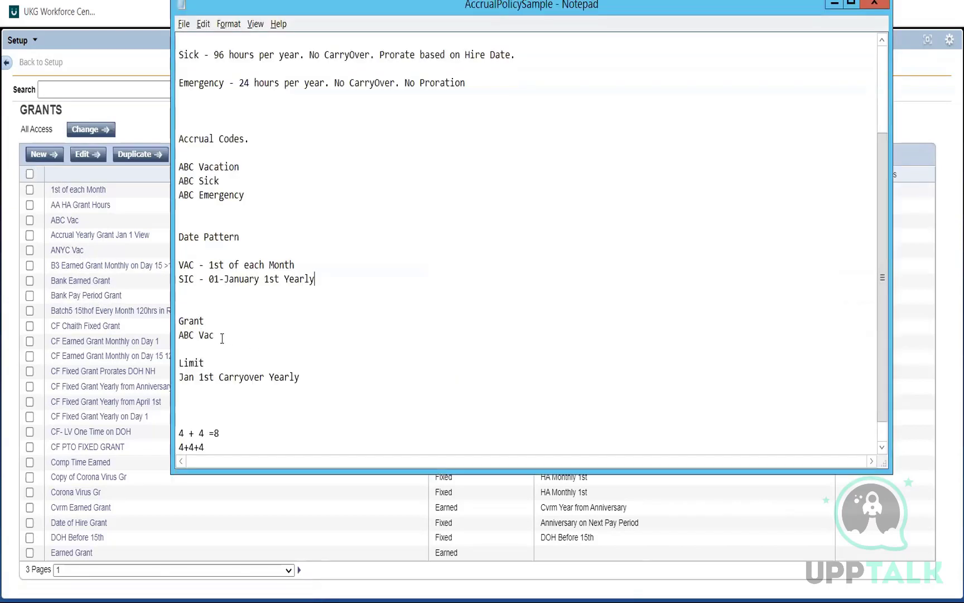
{"action": "double_click", "coordinate": [222, 339]}
{"action": "key", "text": "alt+Tab"}
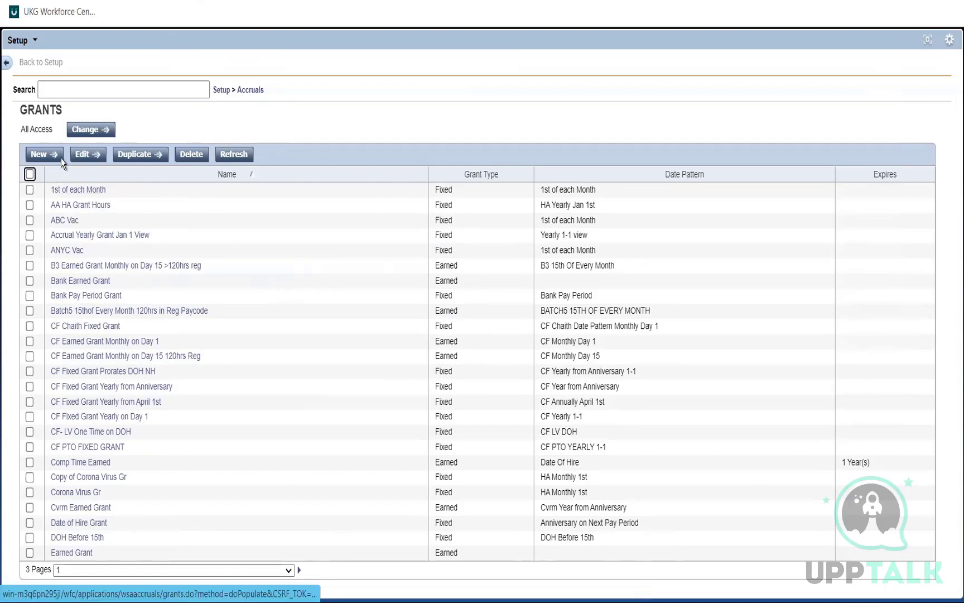
Step: Create a new grant and name it ABC Sick
{"action": "left_click", "coordinate": [42, 157]}
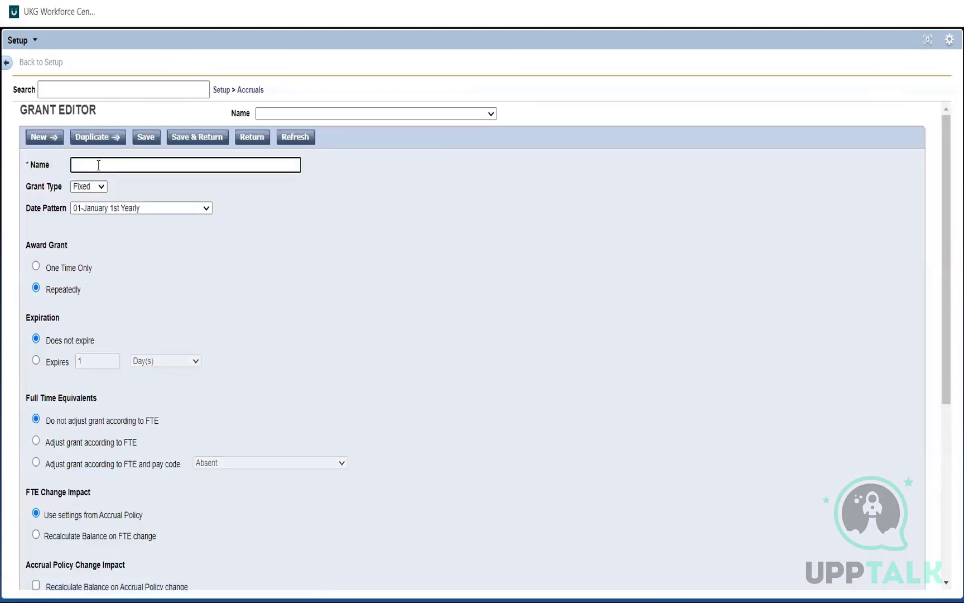
{"action": "left_click", "coordinate": [98, 165]}
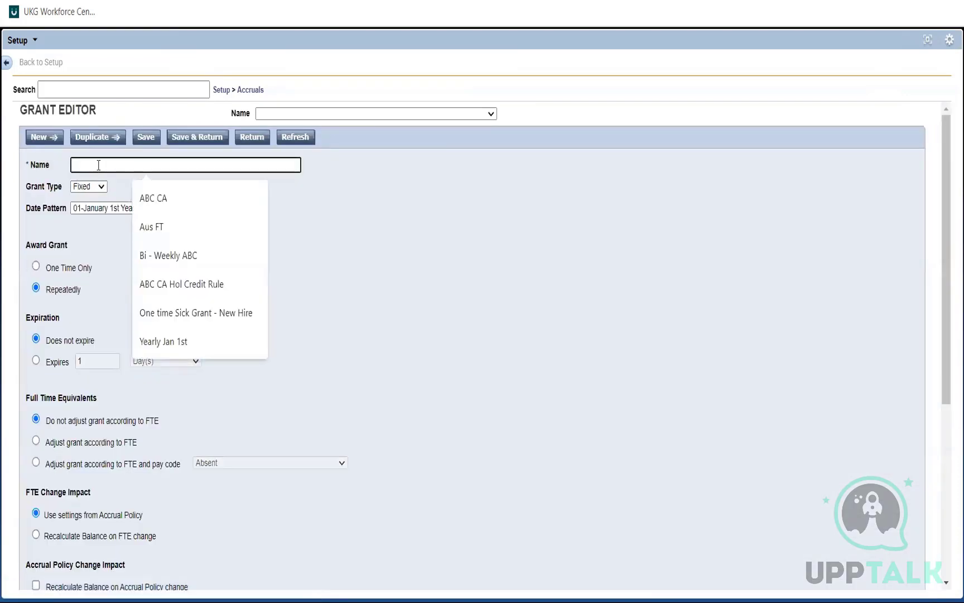
{"action": "left_click", "coordinate": [147, 201]}
{"action": "key", "text": "BackSpace"}
{"action": "key", "text": "BackSpace"}
{"action": "key", "text": "BackSpace"}
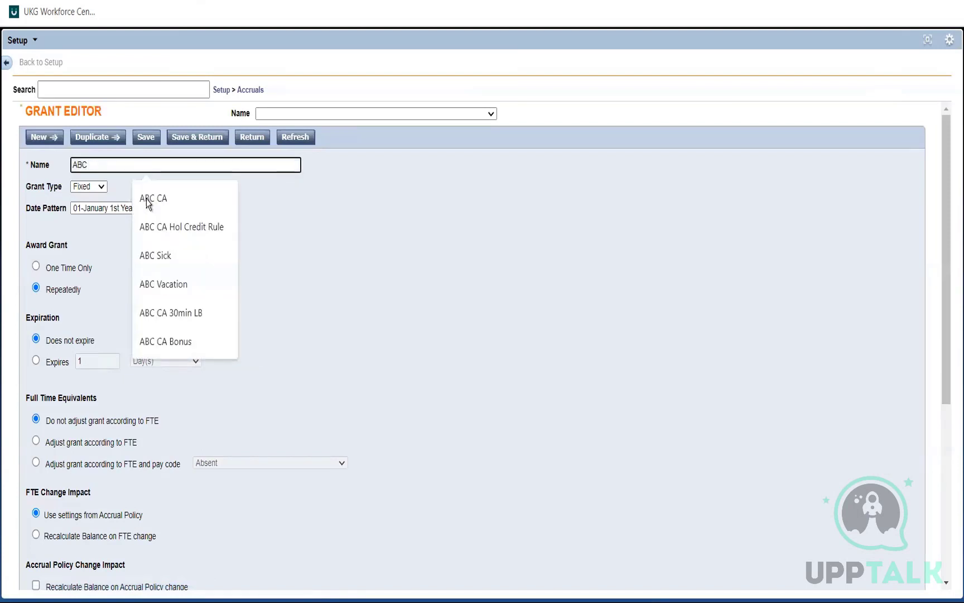
{"action": "left_click", "coordinate": [168, 255]}
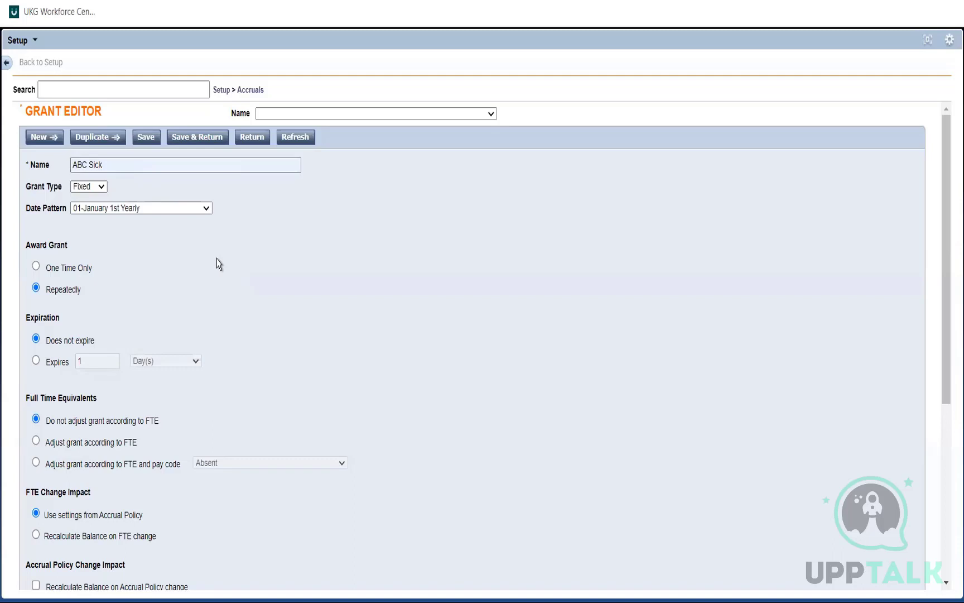
Step: Add "ABC Sick" below ABC Vac in the Grant section of the Notepad notes and return to the grant editor
{"action": "key", "text": "alt+Tab"}
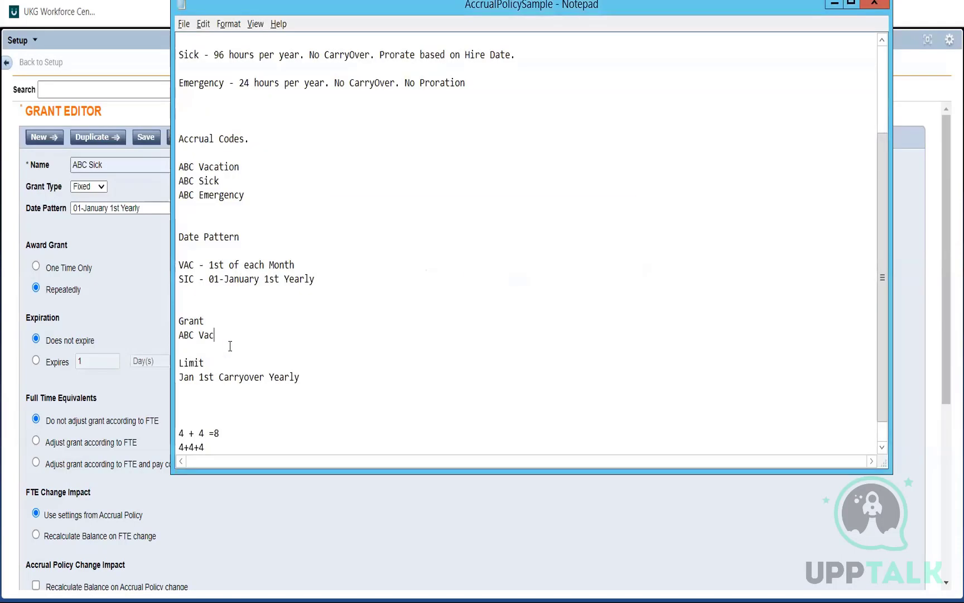
{"action": "key", "text": "Return"}
{"action": "type", "text": "A"}
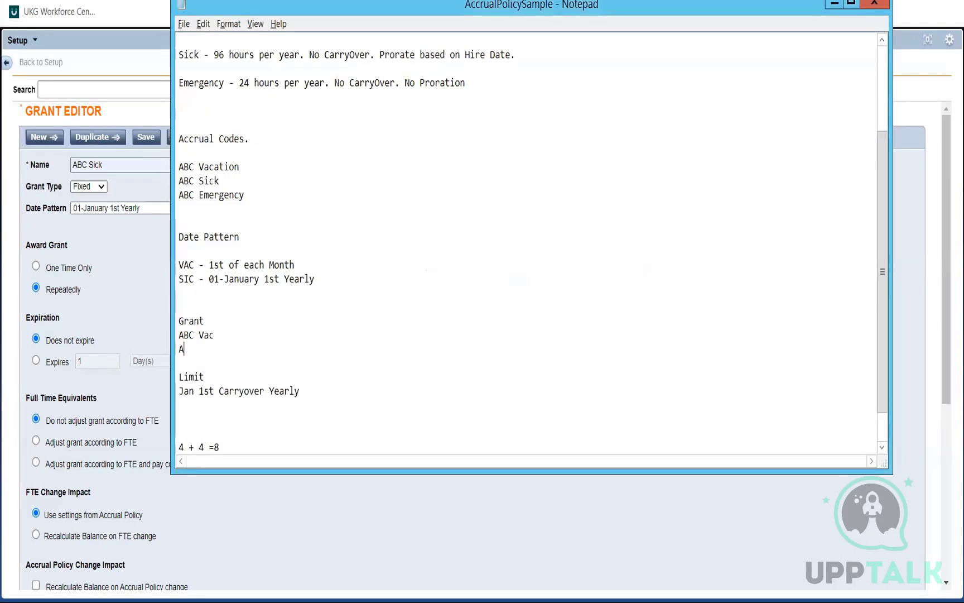
{"action": "type", "text": "BC Sick q"}
{"action": "key", "text": "BackSpace"}
{"action": "key", "text": "alt+Tab"}
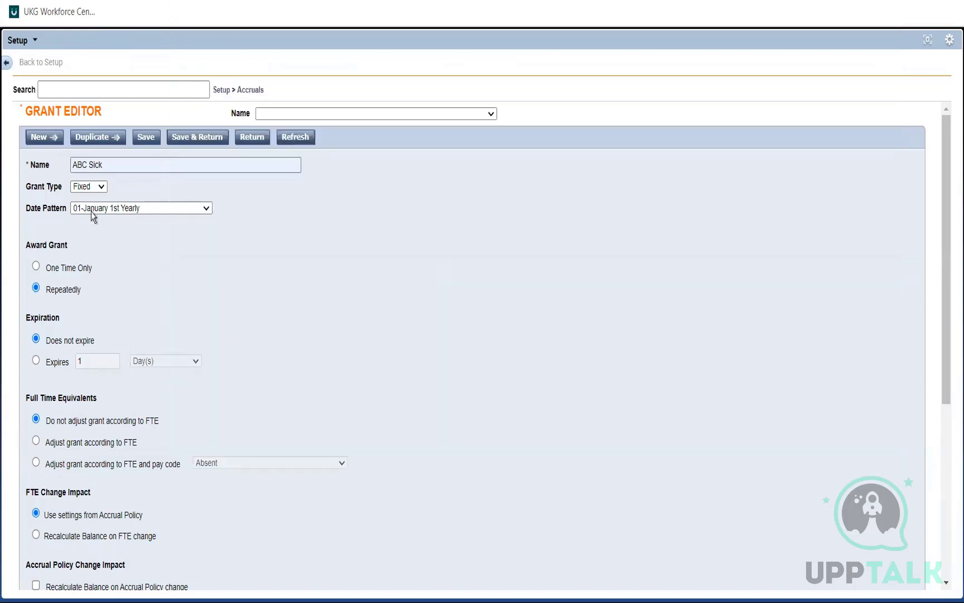
Step: Set the ABC Sick grant to type Fixed, awarded repeatedly, with the 01-January 1st Yearly date pattern given for SIC in the Notepad notes
{"action": "left_click", "coordinate": [86, 187]}
{"action": "left_click", "coordinate": [86, 189]}
{"action": "left_click", "coordinate": [103, 210]}
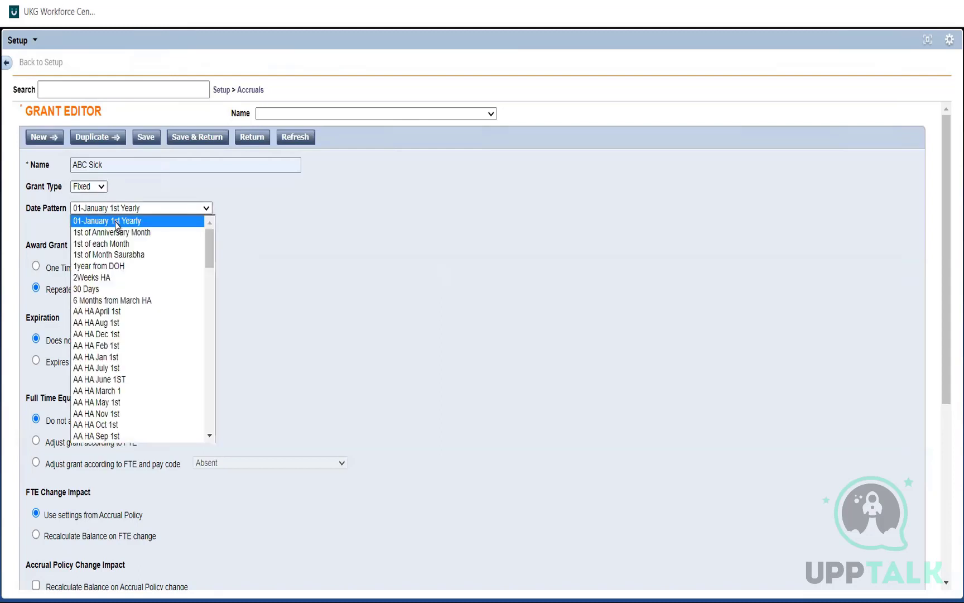
{"action": "left_click", "coordinate": [114, 221]}
{"action": "key", "text": "alt+Tab"}
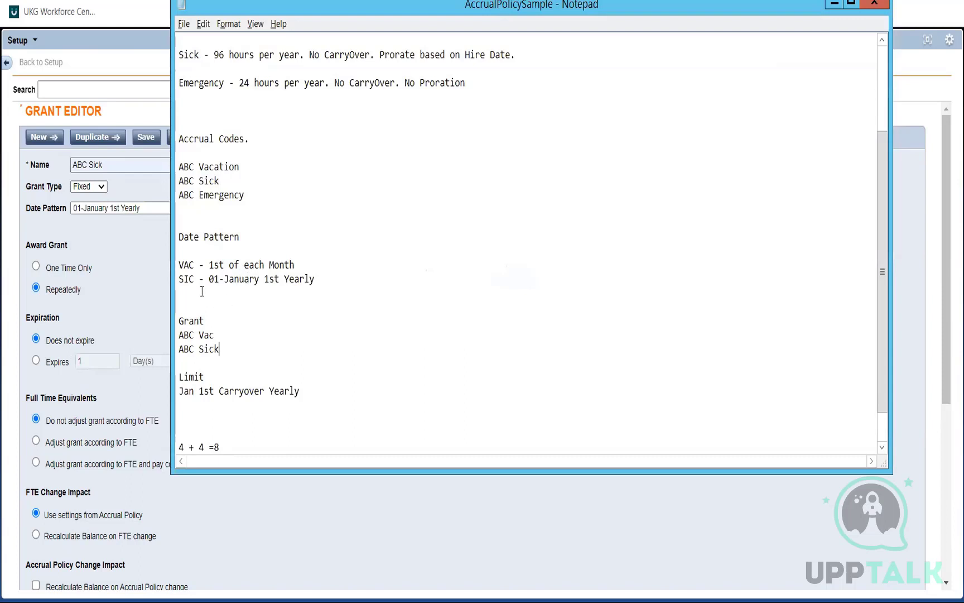
{"action": "left_click", "coordinate": [154, 257]}
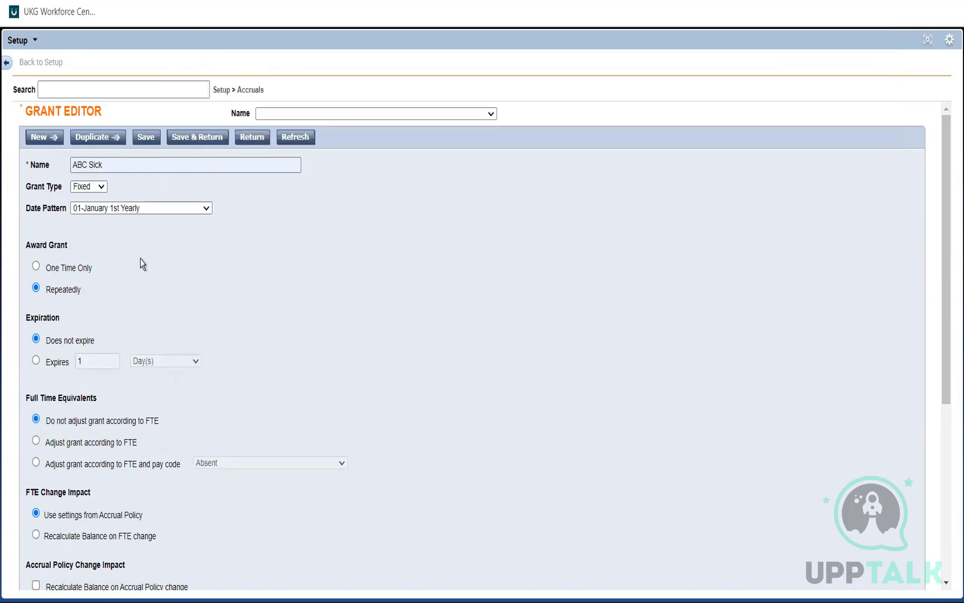
{"action": "double_click", "coordinate": [53, 288]}
{"action": "left_click", "coordinate": [574, 339]}
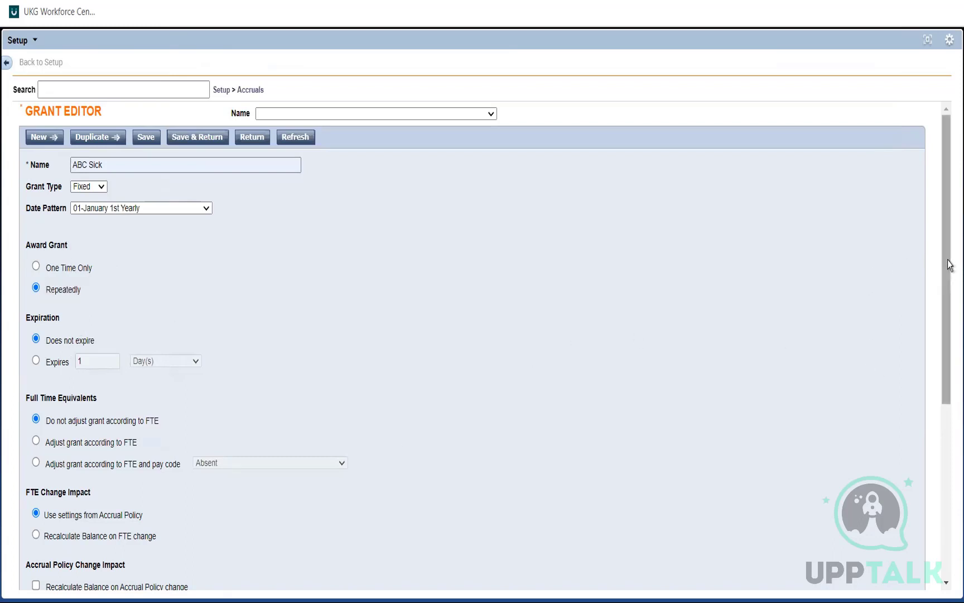
Step: Check the Sick proration rule in the Notepad notes and set the grant's prorating to Based on Date of Hire in UKG Workforce Central
{"action": "left_click_drag", "start_coordinate": [949, 265], "coordinate": [944, 463]}
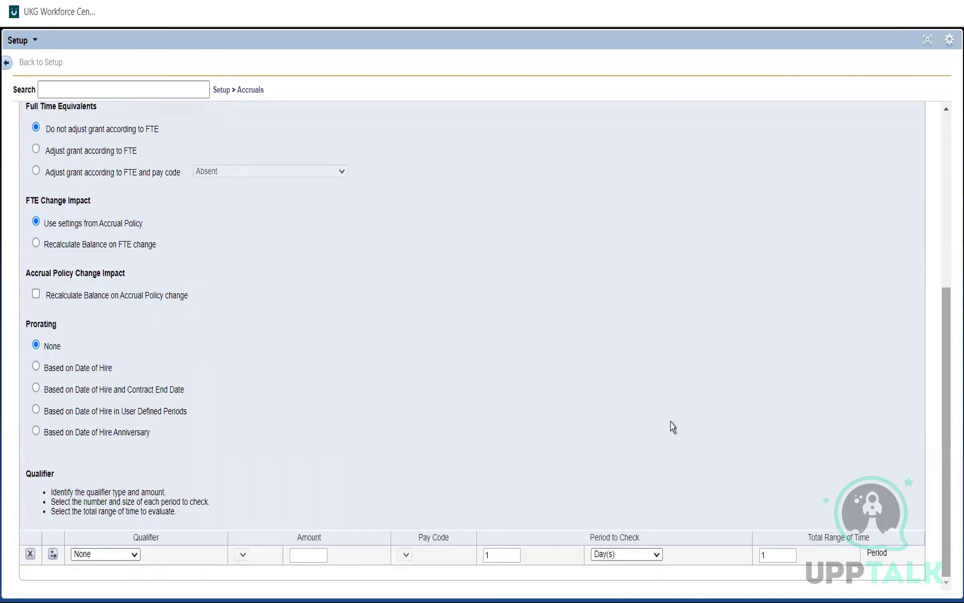
{"action": "key", "text": "alt+Tab"}
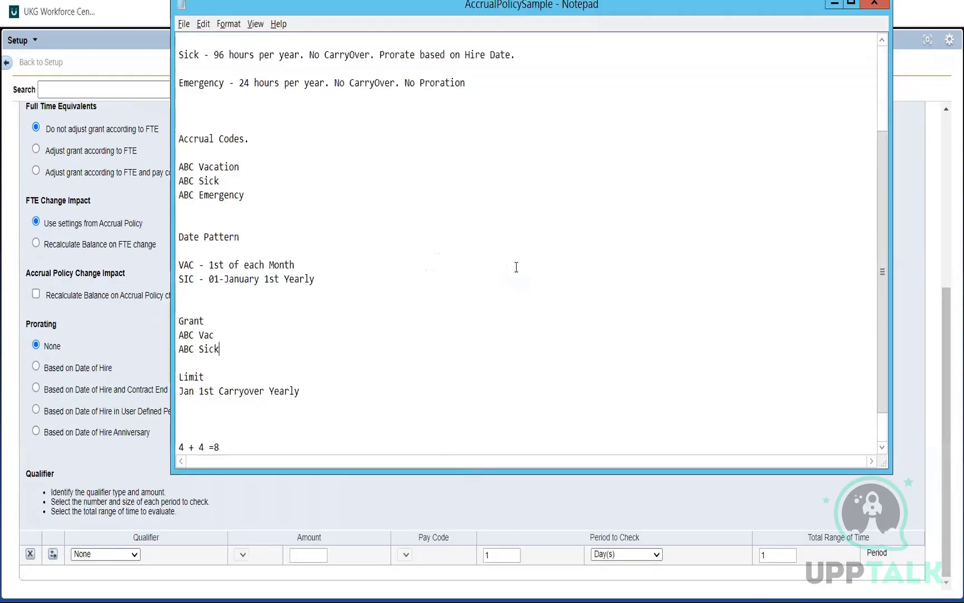
{"action": "left_click", "coordinate": [884, 66]}
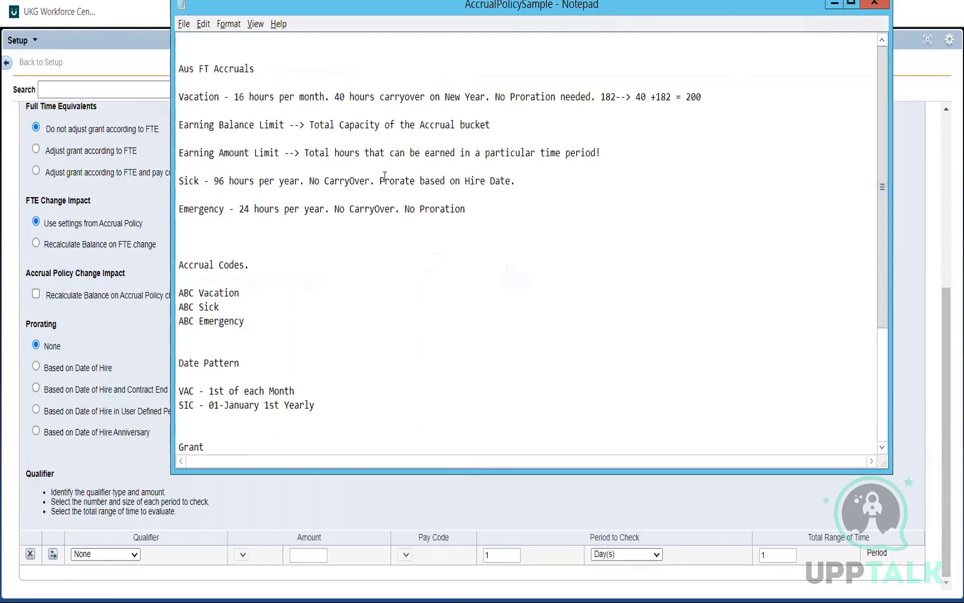
{"action": "left_click_drag", "start_coordinate": [382, 179], "coordinate": [533, 181]}
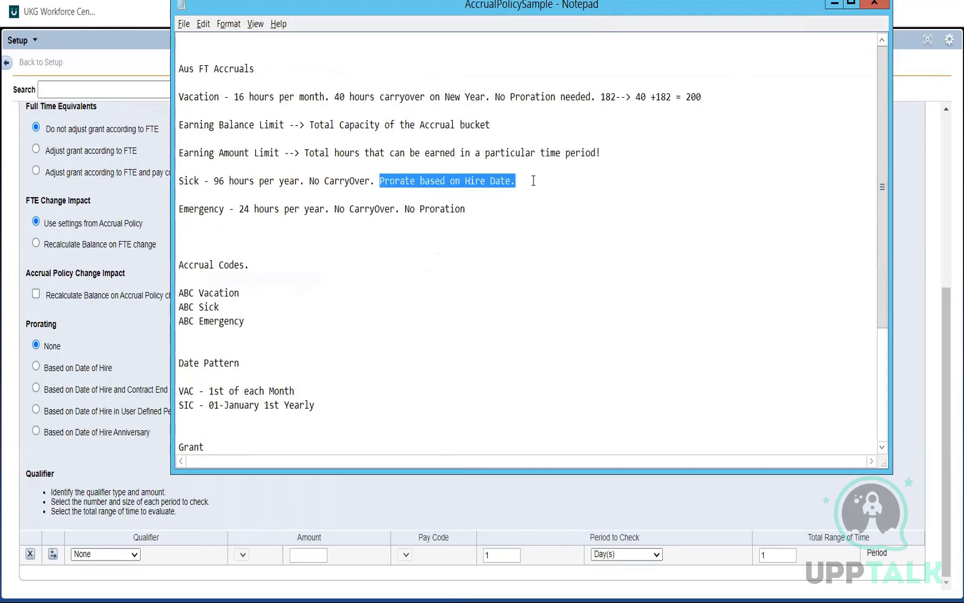
{"action": "left_click", "coordinate": [329, 167]}
{"action": "key", "text": "Down"}
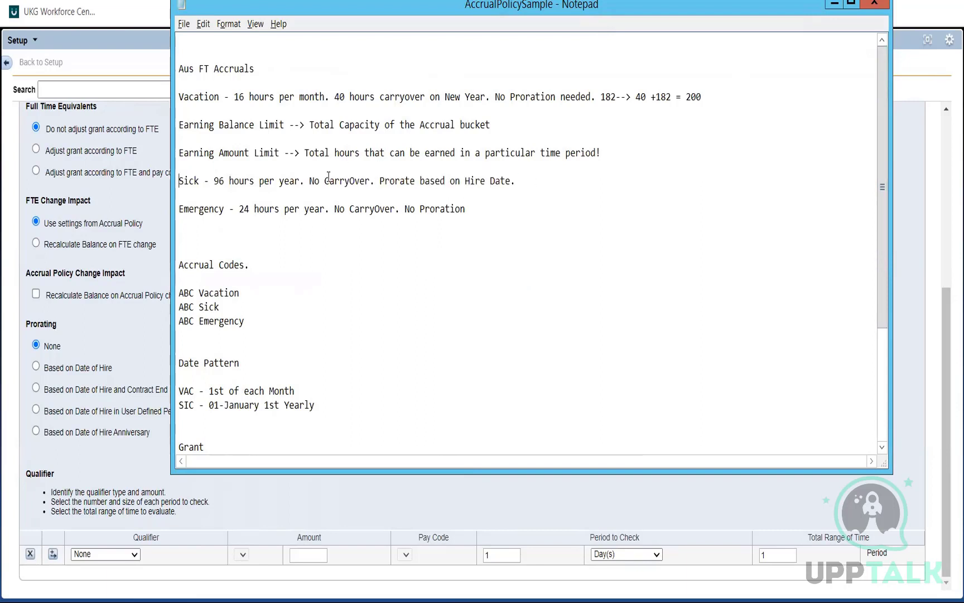
{"action": "double_click", "coordinate": [328, 178]}
{"action": "left_click", "coordinate": [329, 178]}
{"action": "double_click", "coordinate": [424, 180]}
{"action": "left_click", "coordinate": [135, 267]}
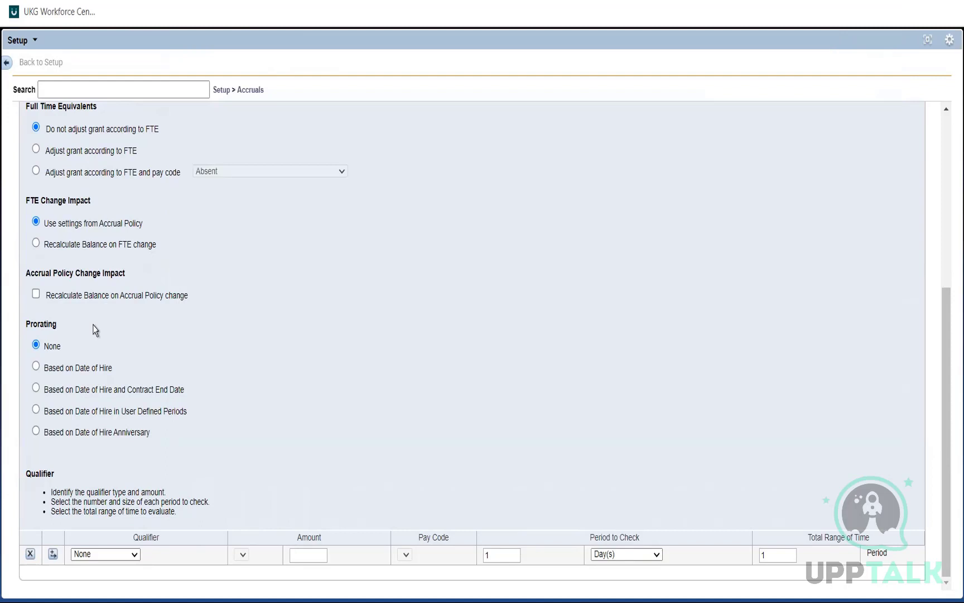
{"action": "left_click", "coordinate": [36, 367]}
Step: Review the ABC Sick grant's settings and save the grant
{"action": "left_click", "coordinate": [945, 142]}
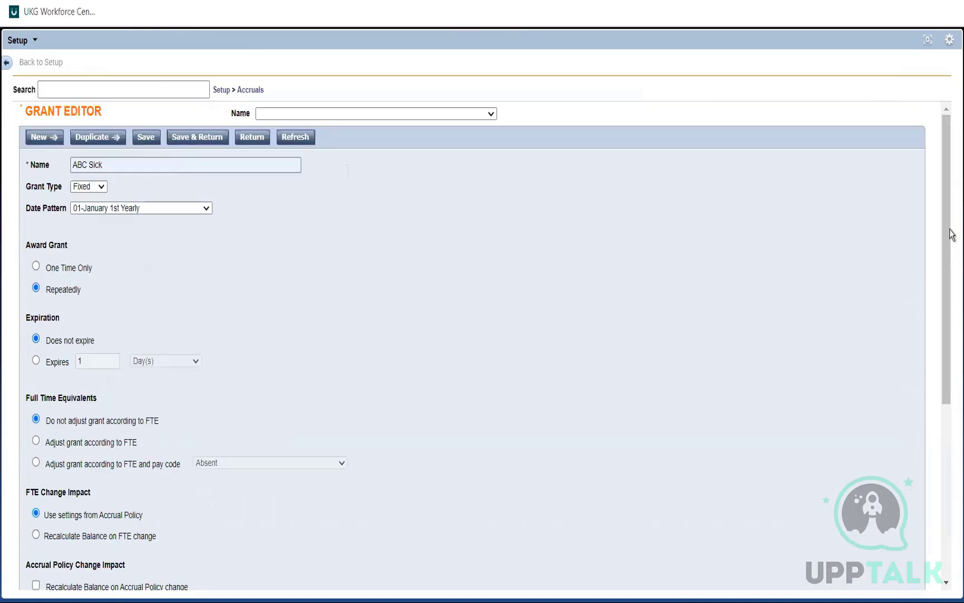
{"action": "scroll", "coordinate": [952, 373], "scroll_direction": "down", "scroll_amount": 2}
{"action": "scroll", "coordinate": [952, 373], "scroll_direction": "down", "scroll_amount": 4}
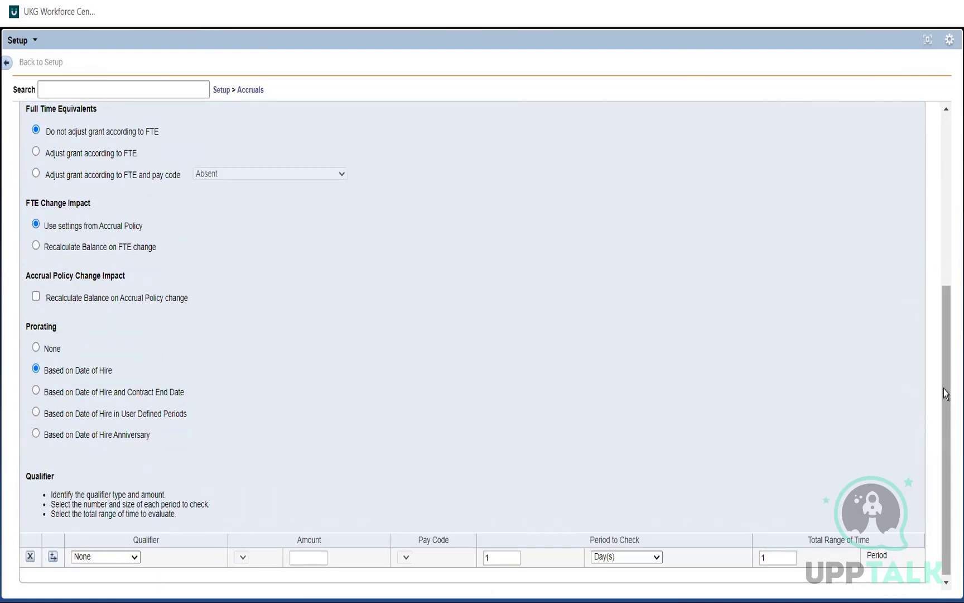
{"action": "left_click_drag", "start_coordinate": [944, 389], "coordinate": [942, 153]}
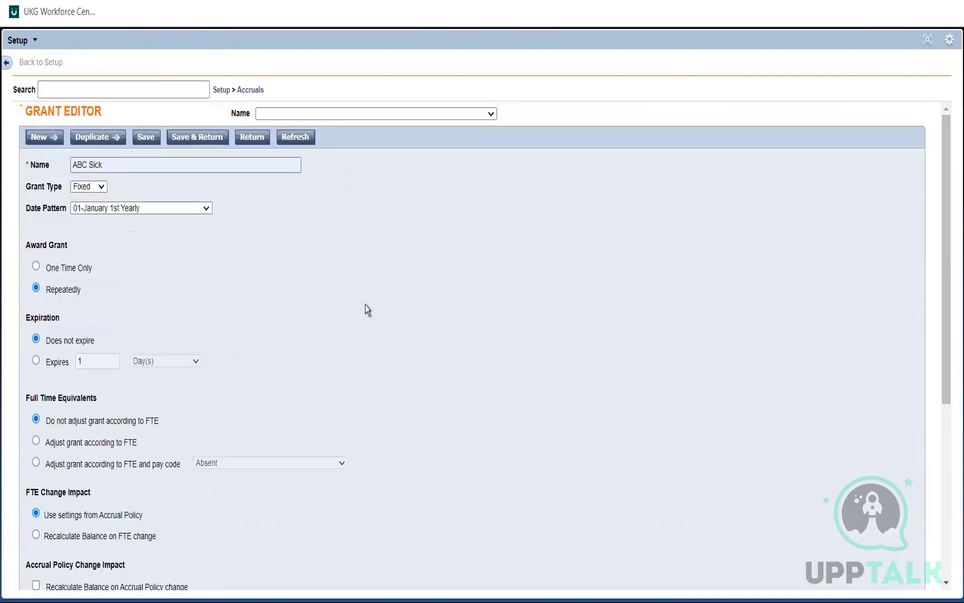
{"action": "left_click", "coordinate": [146, 137]}
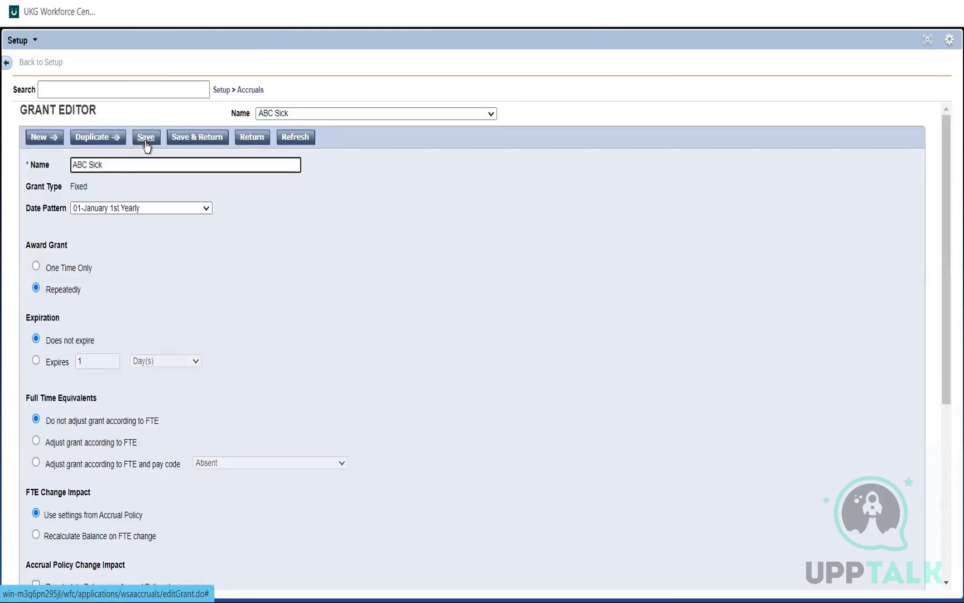
Step: Create a new accrual policy named Aus FT Sick and assign it the ABC Sick accrual
{"action": "left_click", "coordinate": [251, 91]}
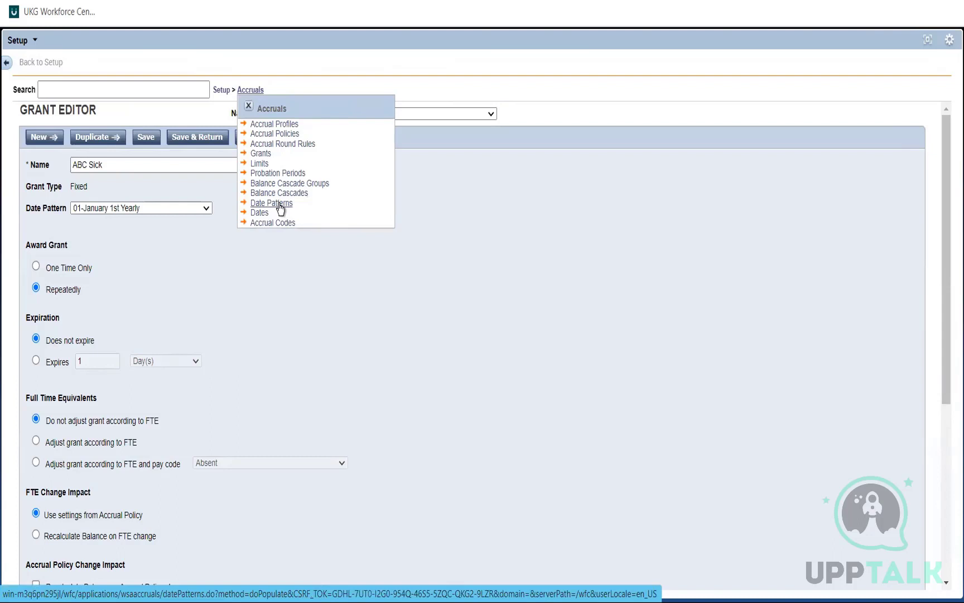
{"action": "left_click", "coordinate": [279, 134]}
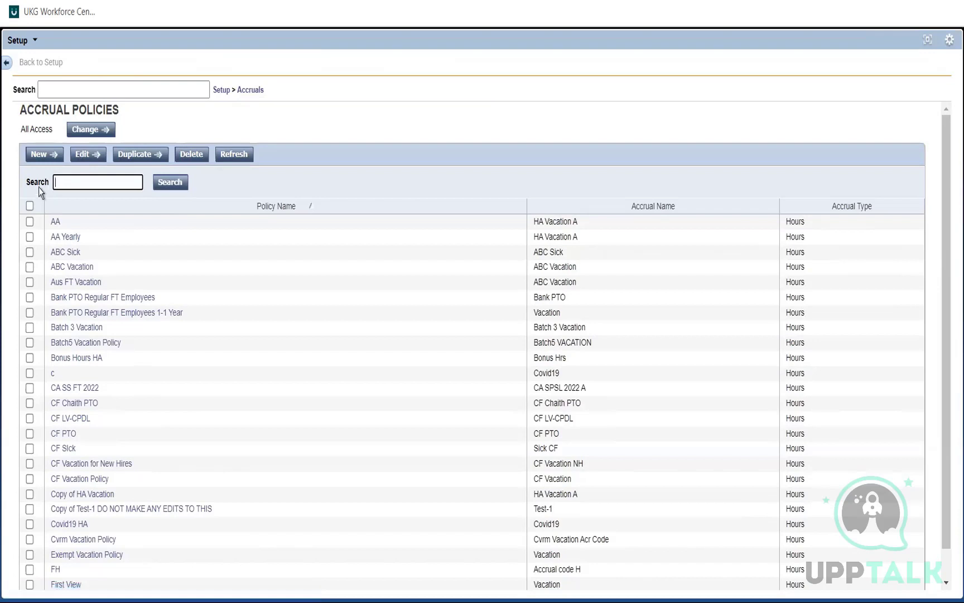
{"action": "left_click", "coordinate": [40, 159]}
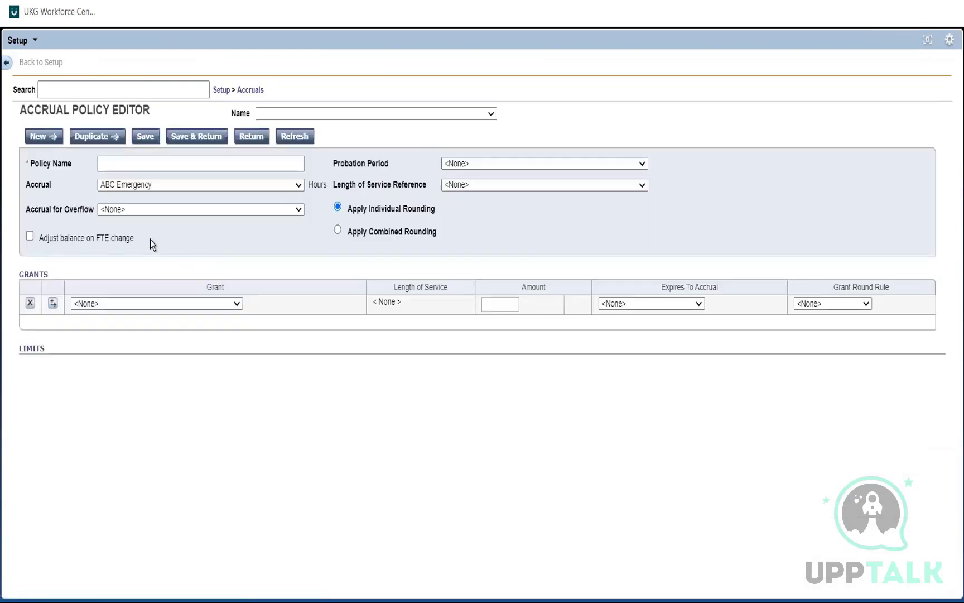
{"action": "left_click", "coordinate": [143, 166]}
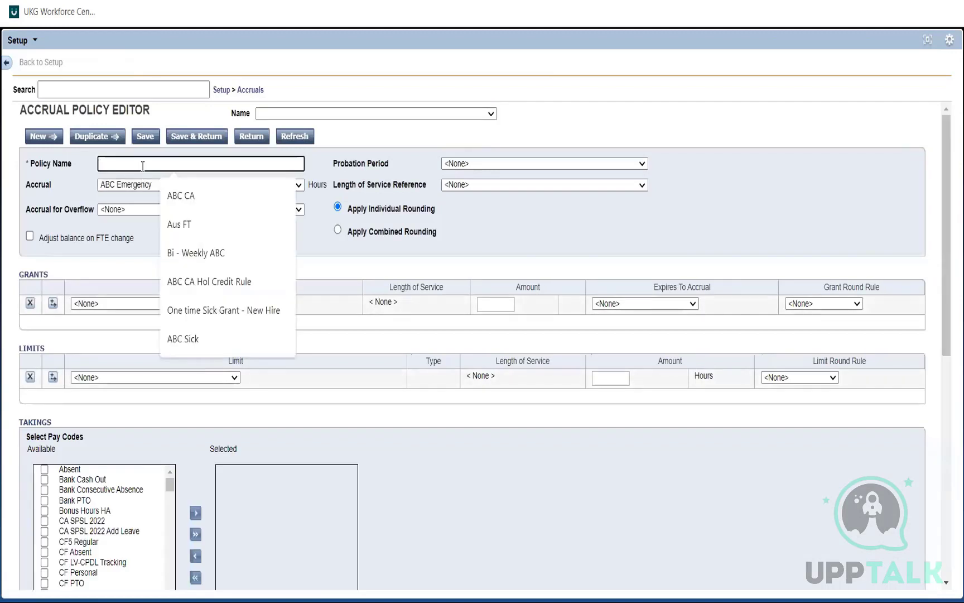
{"action": "type", "text": "Aus FT"}
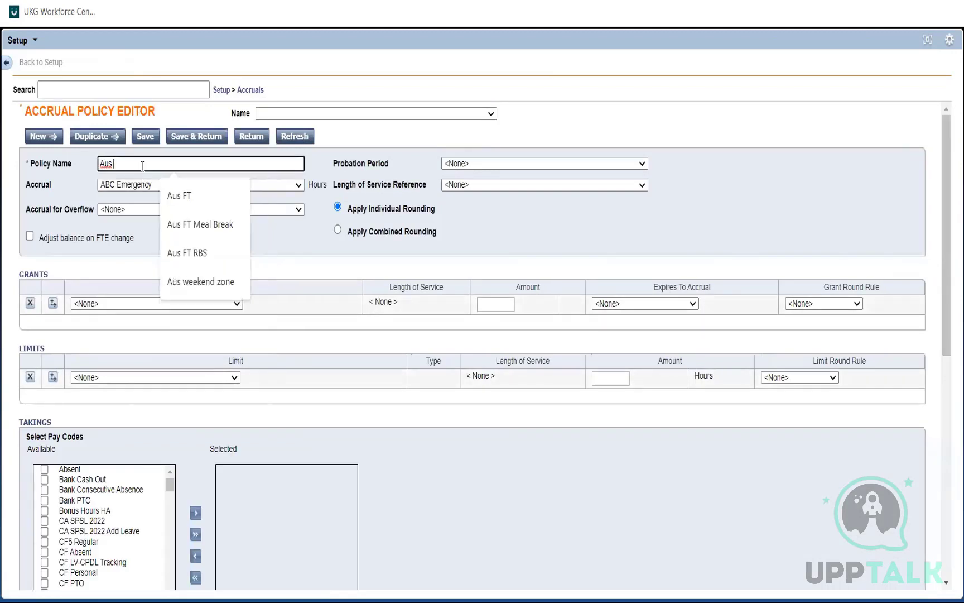
{"action": "type", "text": " Sick"}
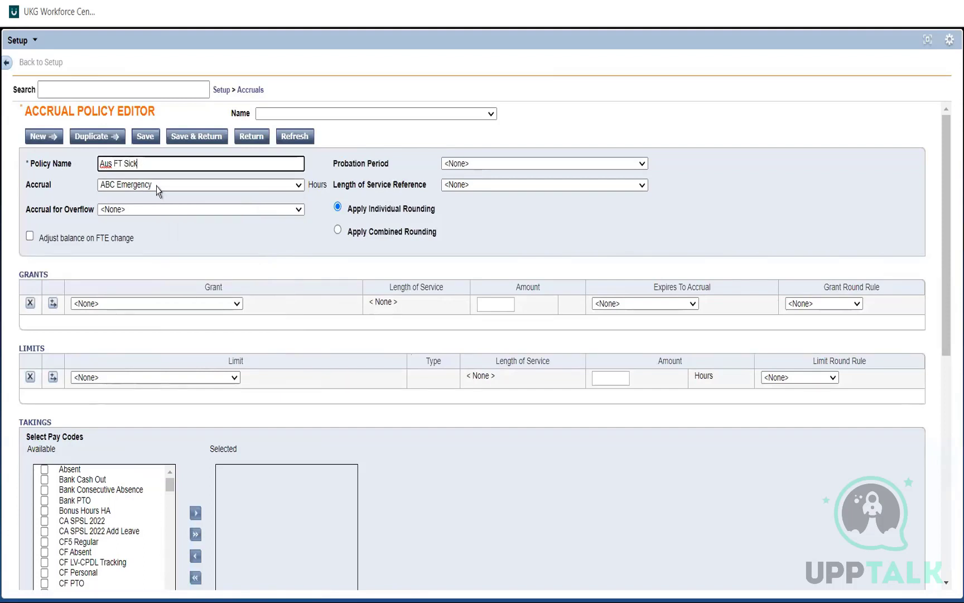
{"action": "left_click", "coordinate": [157, 186]}
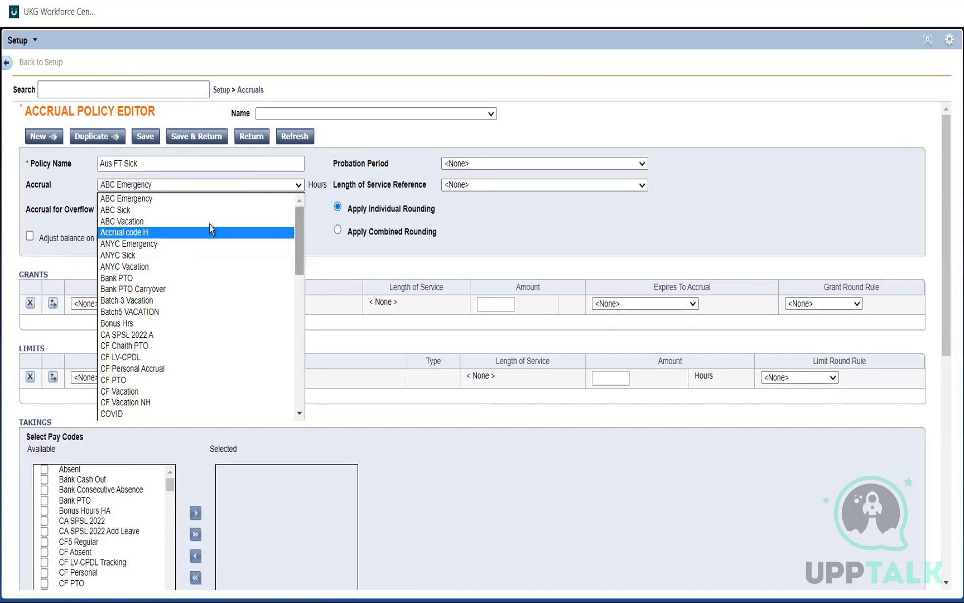
{"action": "left_click", "coordinate": [174, 212]}
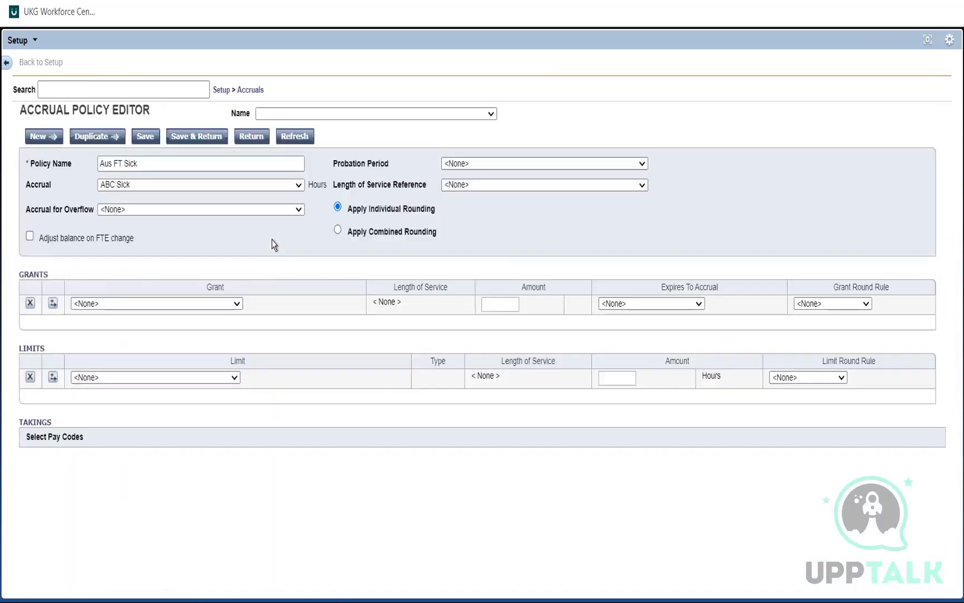
Step: Consult the Notepad notes and add the ABC Sick grant to the Aus FT Sick policy with an amount of 96 hours
{"action": "key", "text": "alt+Tab"}
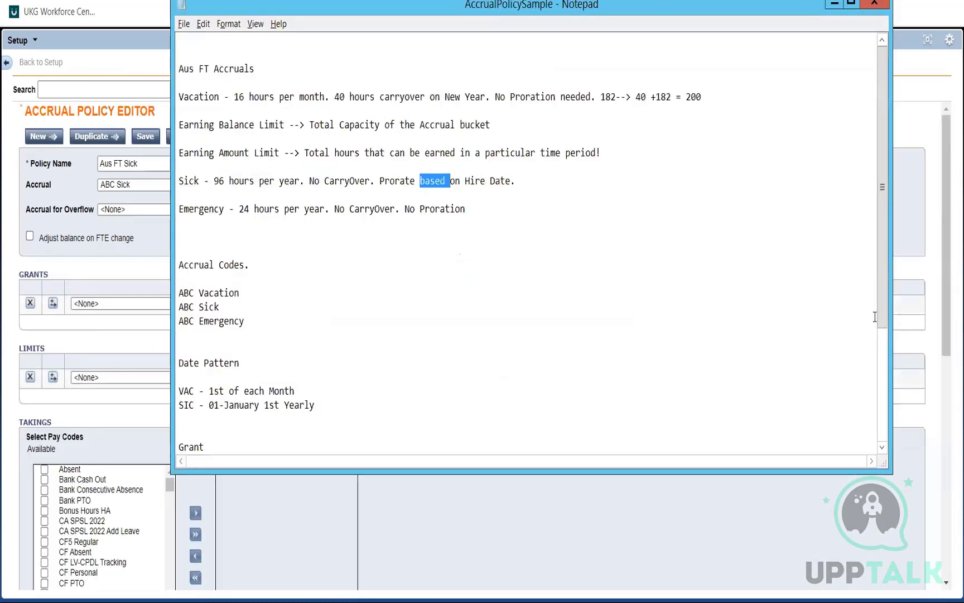
{"action": "left_click_drag", "start_coordinate": [882, 293], "coordinate": [880, 322]}
{"action": "key", "text": "alt+Tab"}
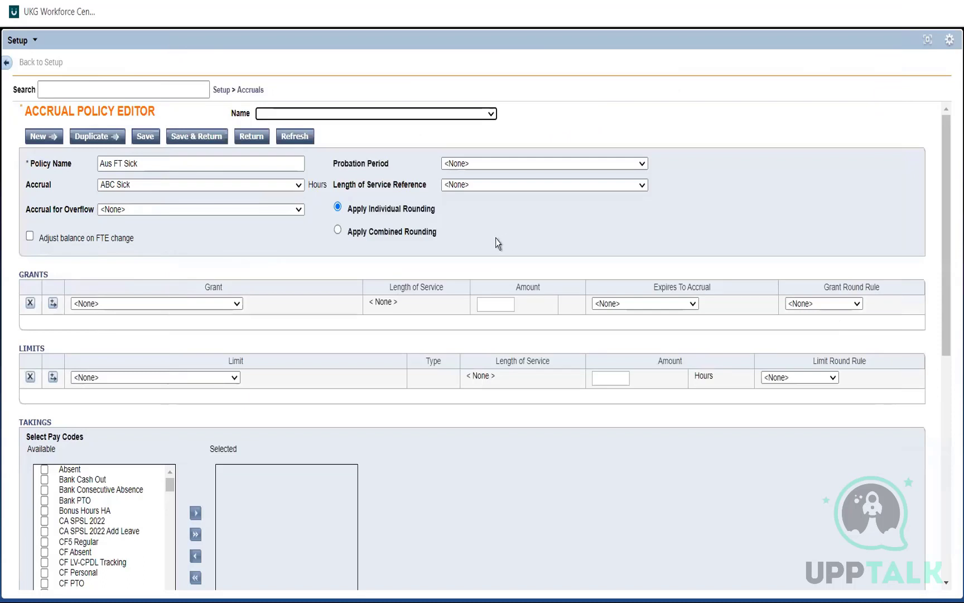
{"action": "left_click", "coordinate": [218, 308]}
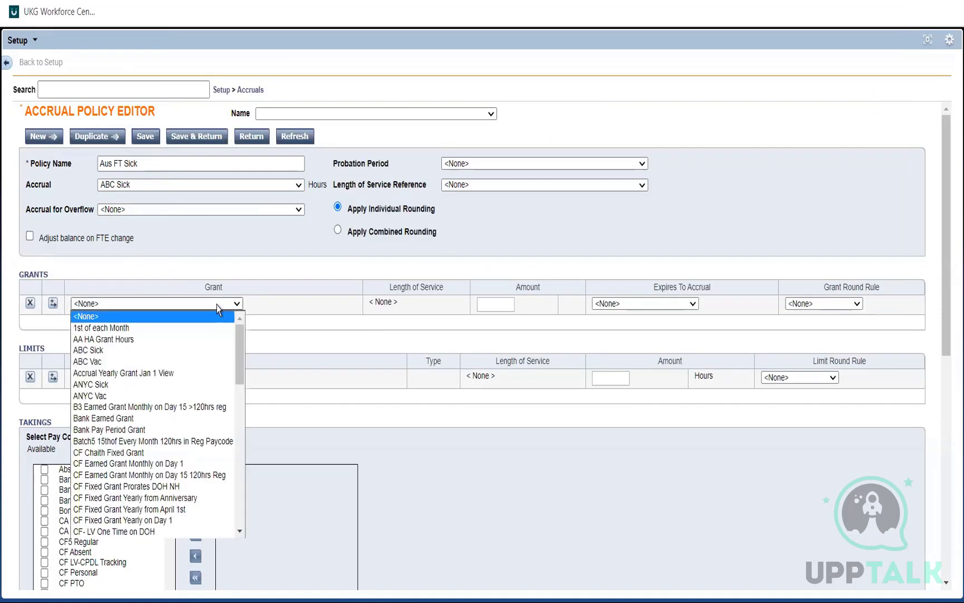
{"action": "left_click", "coordinate": [110, 349]}
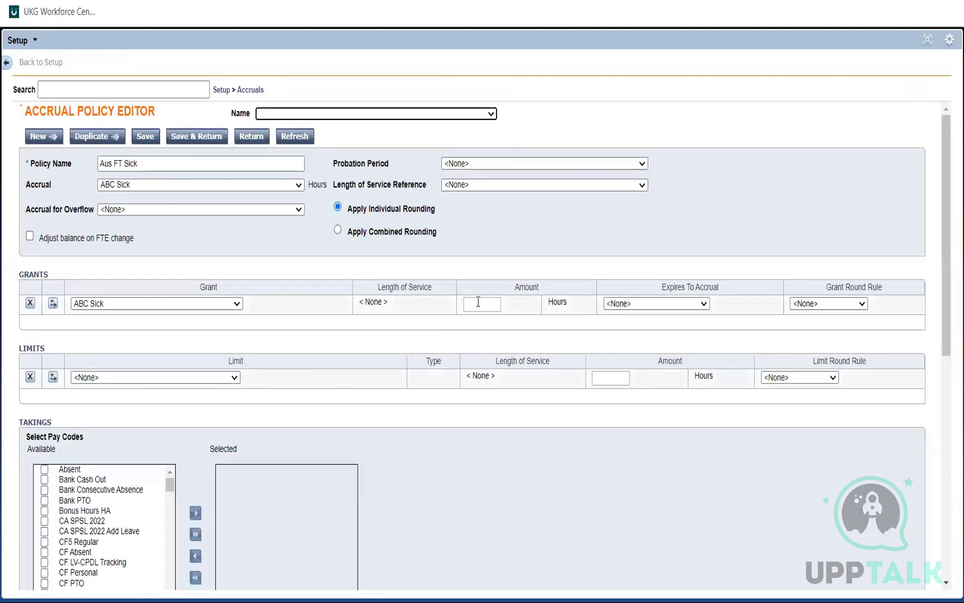
{"action": "left_click", "coordinate": [479, 303]}
{"action": "key", "text": "alt+Tab"}
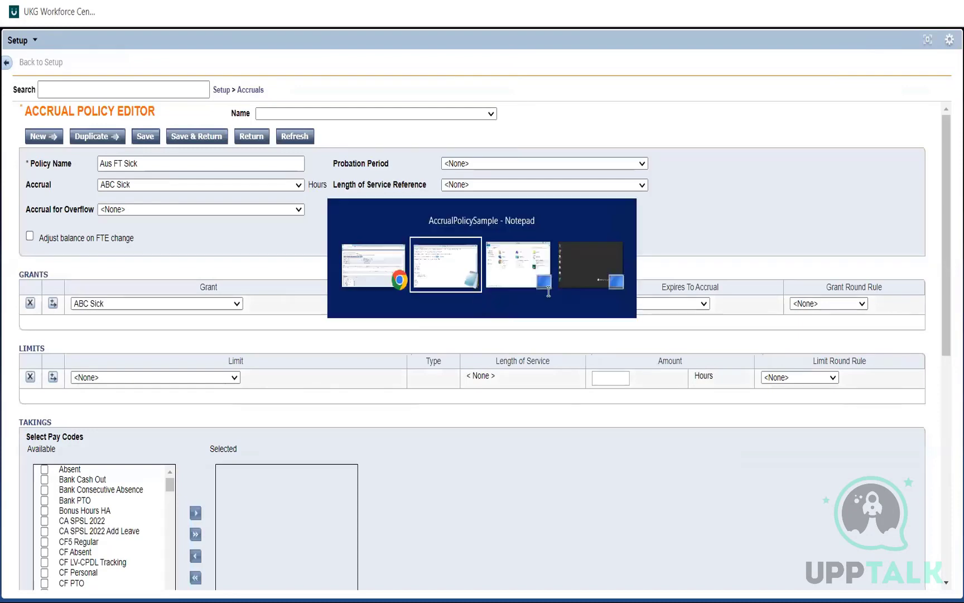
{"action": "key", "text": "alt+Tab"}
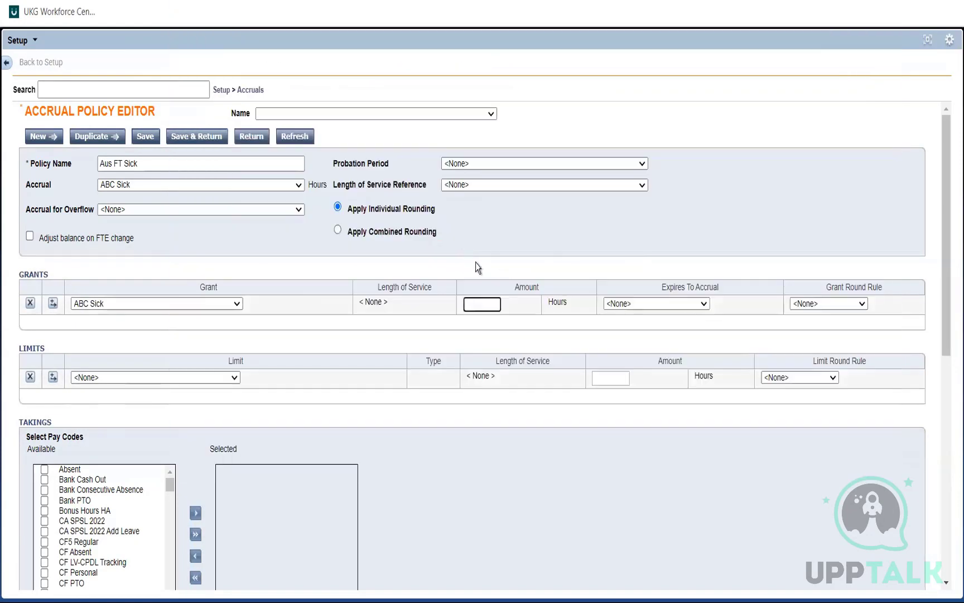
{"action": "type", "text": "96"}
{"action": "left_click", "coordinate": [518, 338]}
Step: Check the Limit entry in the Notepad notes and select the Jan 1st Carryover Yearly limit for the Aus FT Sick policy
{"action": "key", "text": "alt+Tab"}
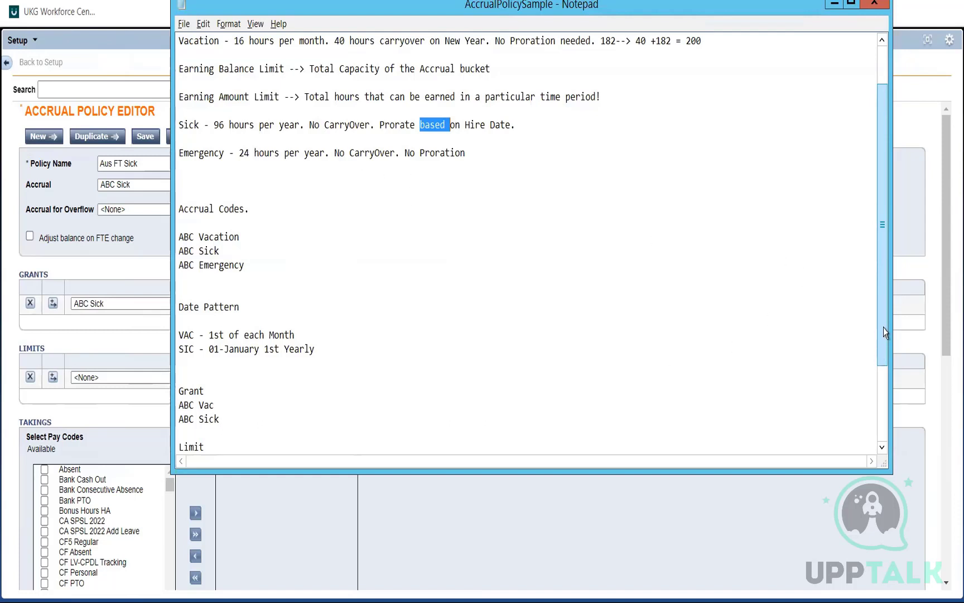
{"action": "left_click_drag", "start_coordinate": [883, 332], "coordinate": [884, 407]}
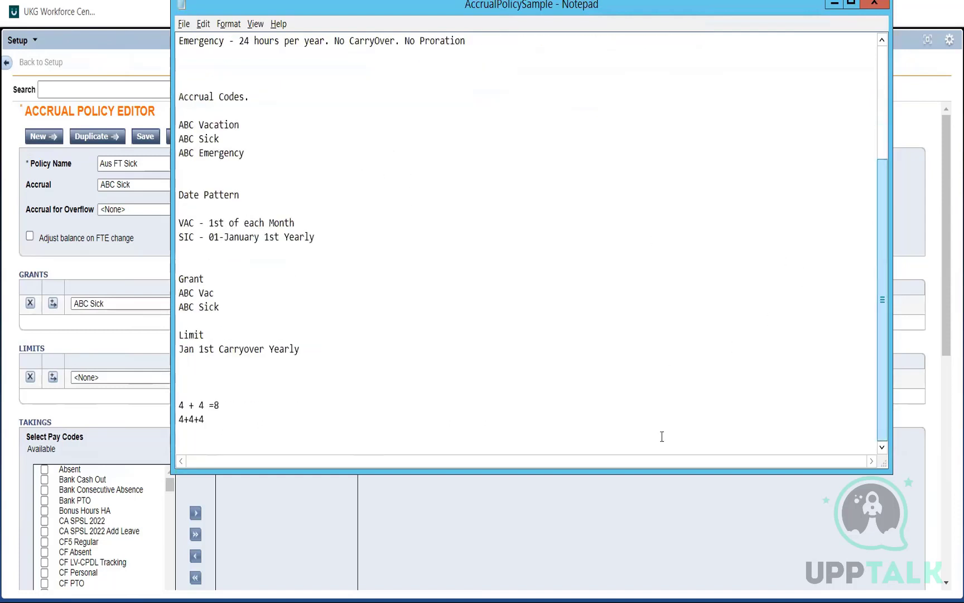
{"action": "left_click", "coordinate": [260, 349]}
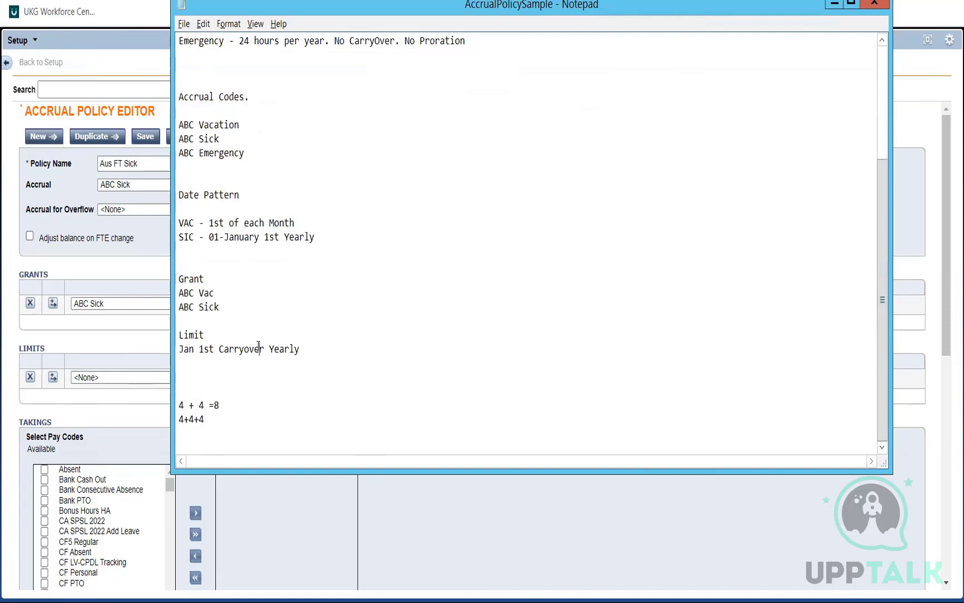
{"action": "left_click", "coordinate": [119, 348]}
{"action": "left_click", "coordinate": [149, 374]}
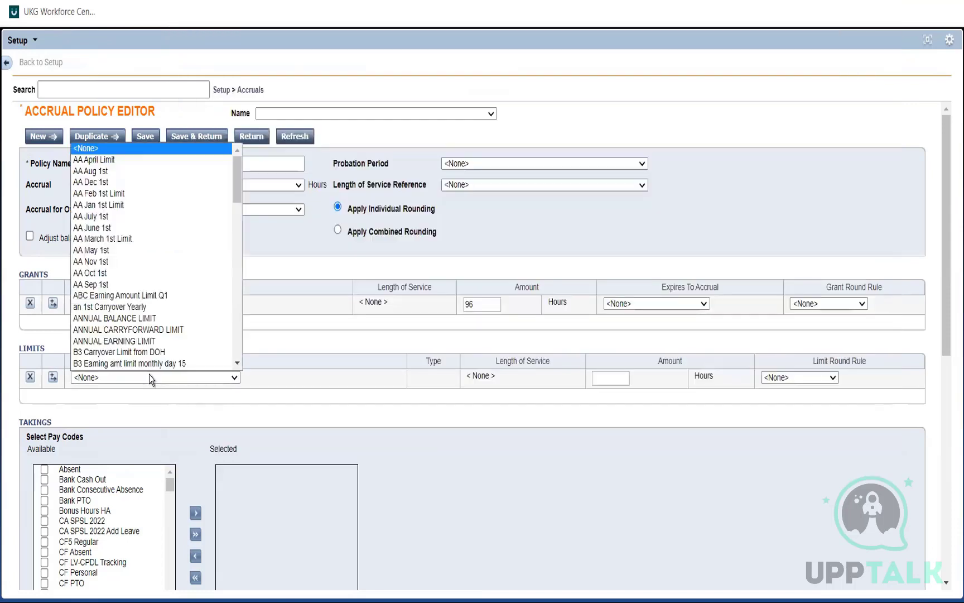
{"action": "key", "text": "j"}
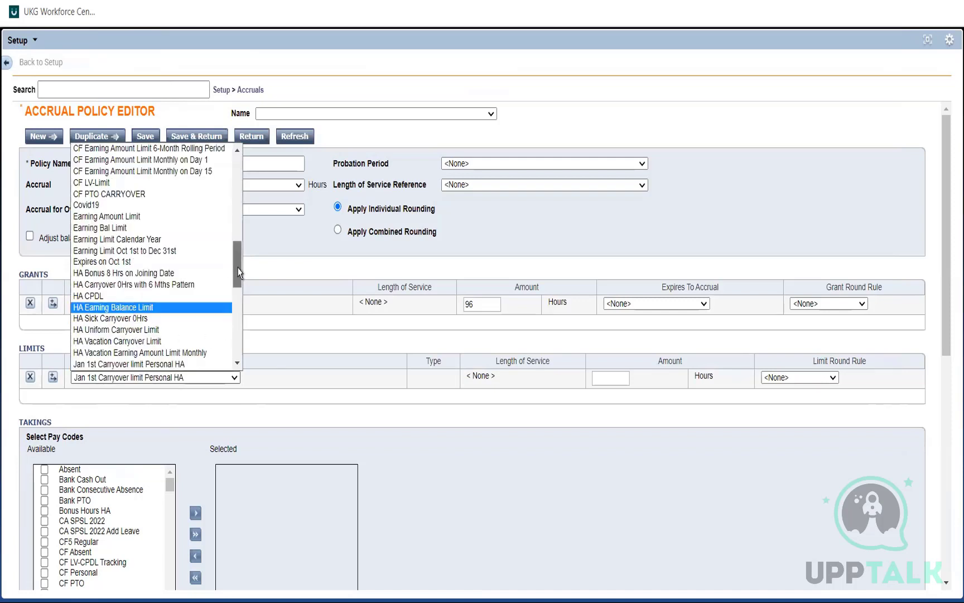
{"action": "left_click_drag", "start_coordinate": [239, 272], "coordinate": [239, 285]}
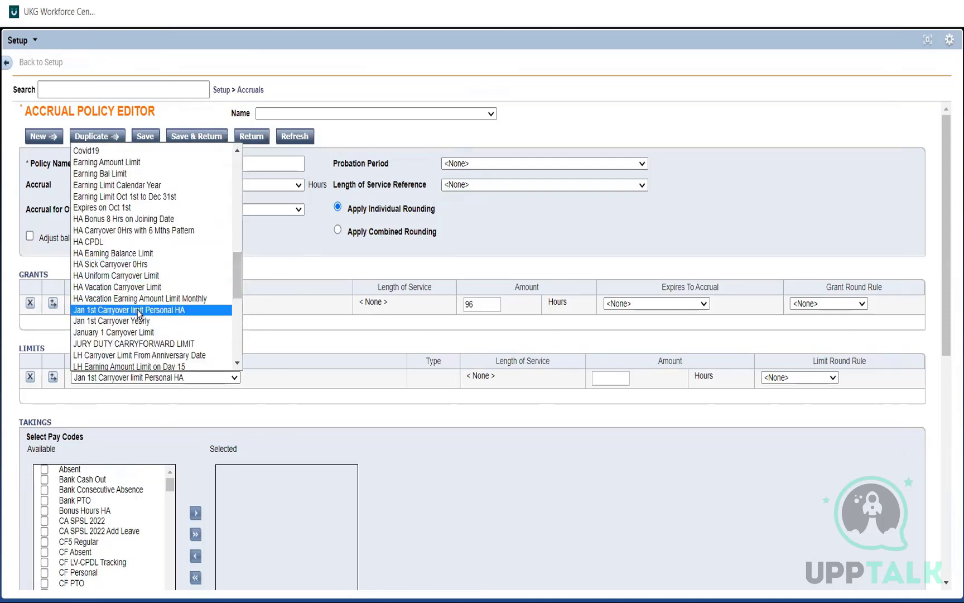
{"action": "left_click", "coordinate": [142, 314]}
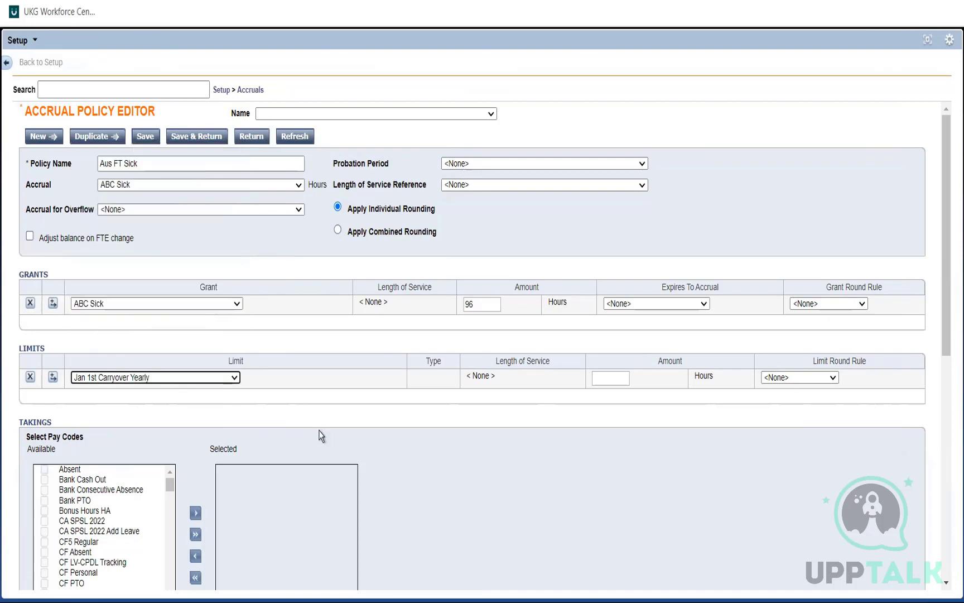
Step: Check the notes and set the Jan 1st Carryover Yearly limit amount to 0 hours in the Aus FT Sick policy
{"action": "key", "text": "alt+Tab"}
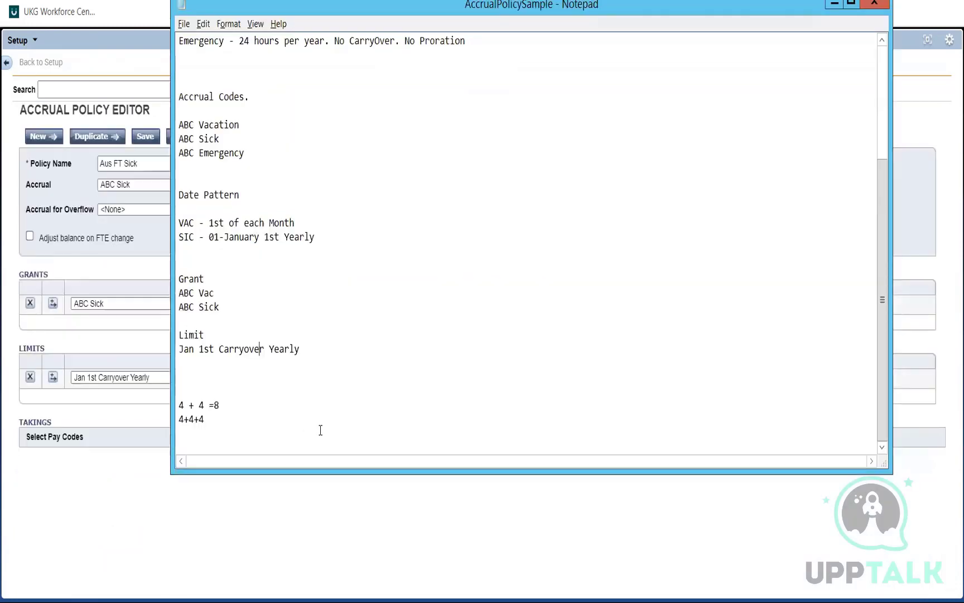
{"action": "key", "text": "alt+Tab"}
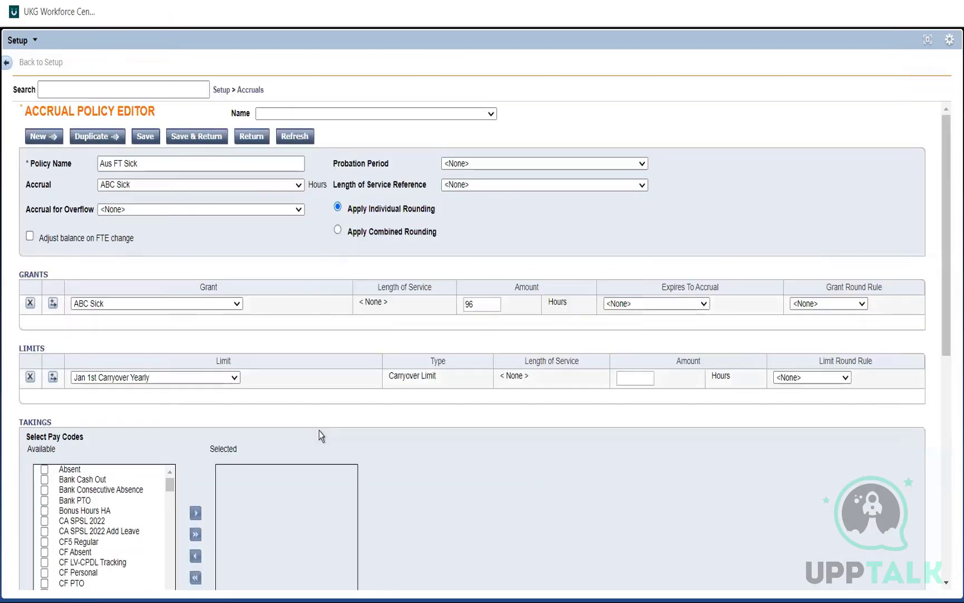
{"action": "left_click", "coordinate": [630, 379]}
{"action": "type", "text": "0"}
{"action": "left_click", "coordinate": [634, 406]}
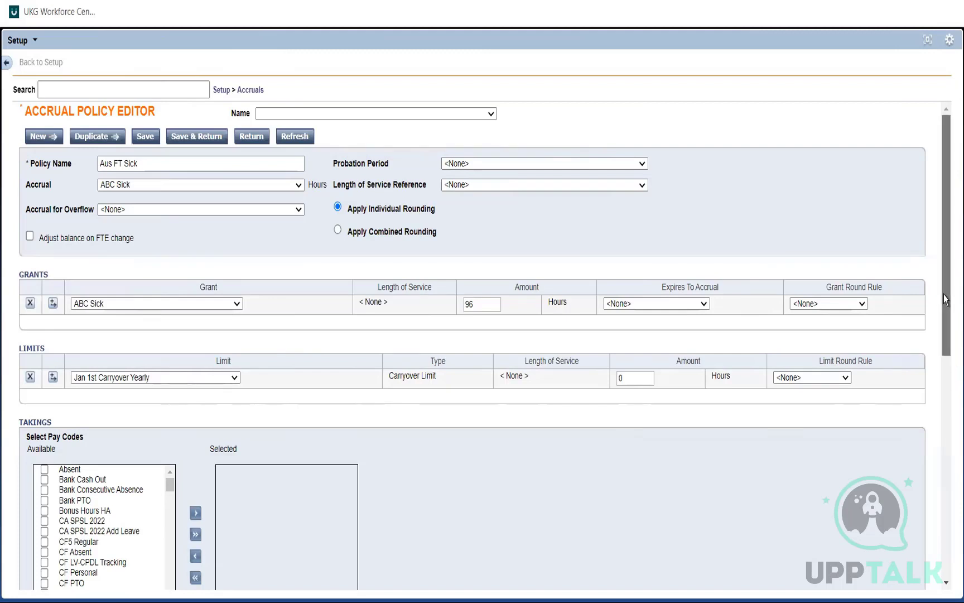
Step: Add the SICK pay code to the selected takings pay codes of the Aus FT Sick policy
{"action": "left_click_drag", "start_coordinate": [944, 293], "coordinate": [947, 320]}
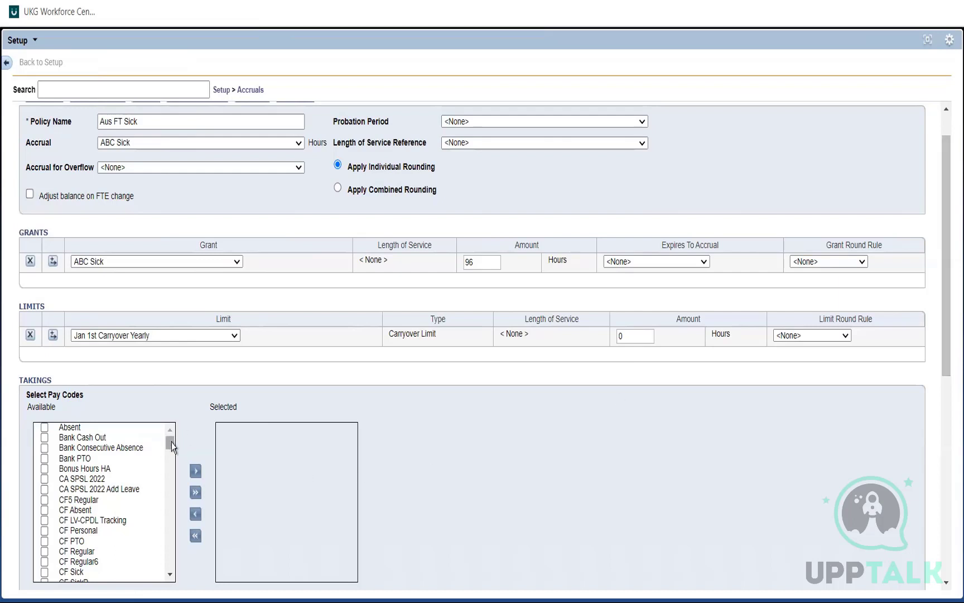
{"action": "left_click_drag", "start_coordinate": [171, 445], "coordinate": [165, 558]}
{"action": "scroll", "coordinate": [165, 553], "scroll_direction": "up", "scroll_amount": 5}
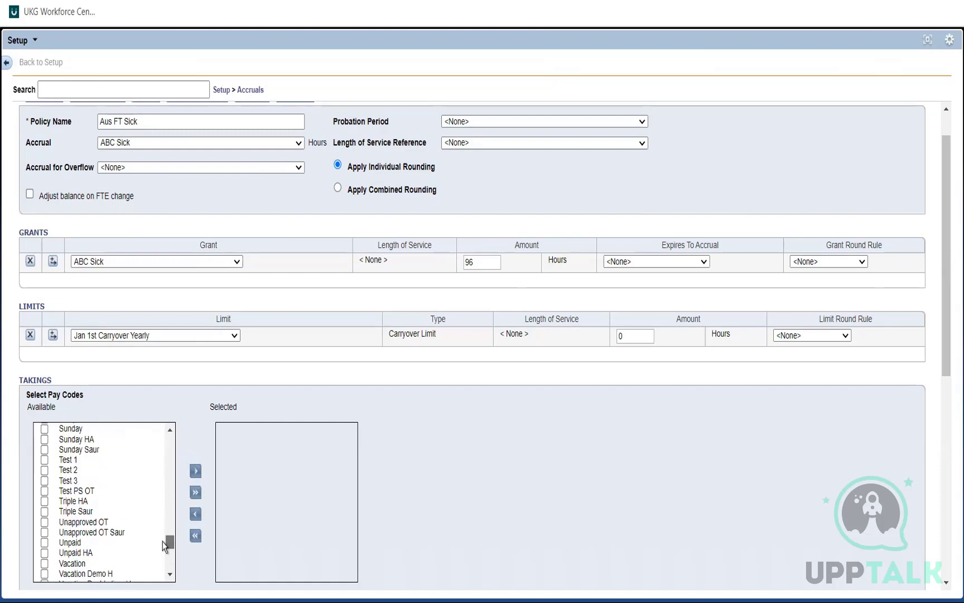
{"action": "scroll", "coordinate": [165, 553], "scroll_direction": "down", "scroll_amount": 2}
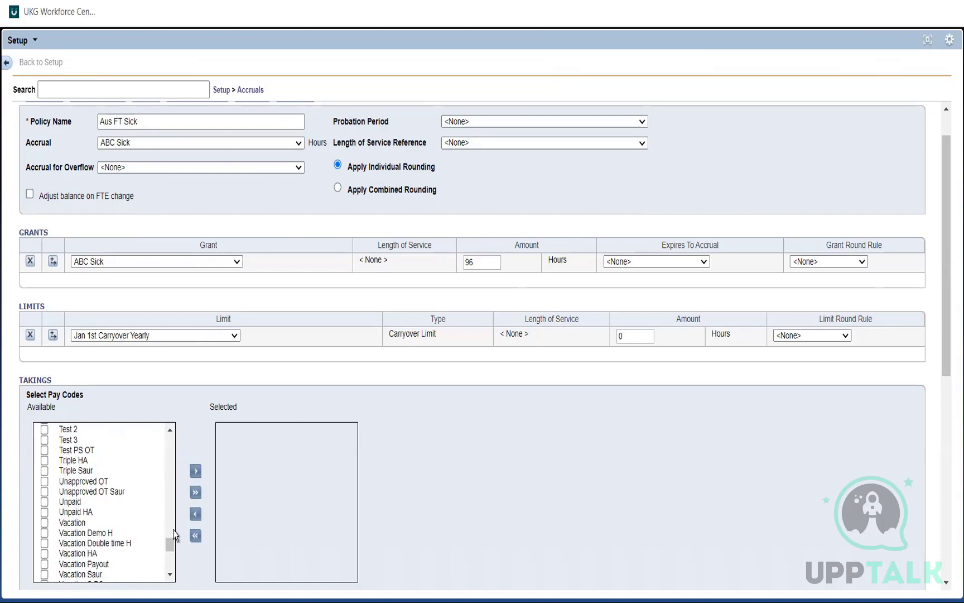
{"action": "left_click_drag", "start_coordinate": [171, 539], "coordinate": [171, 529]}
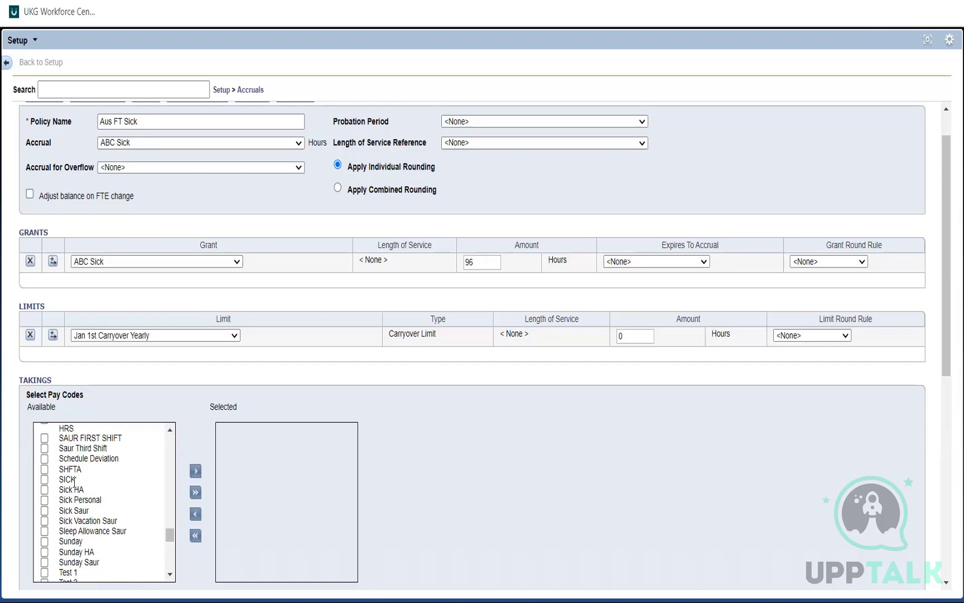
{"action": "left_click", "coordinate": [44, 479]}
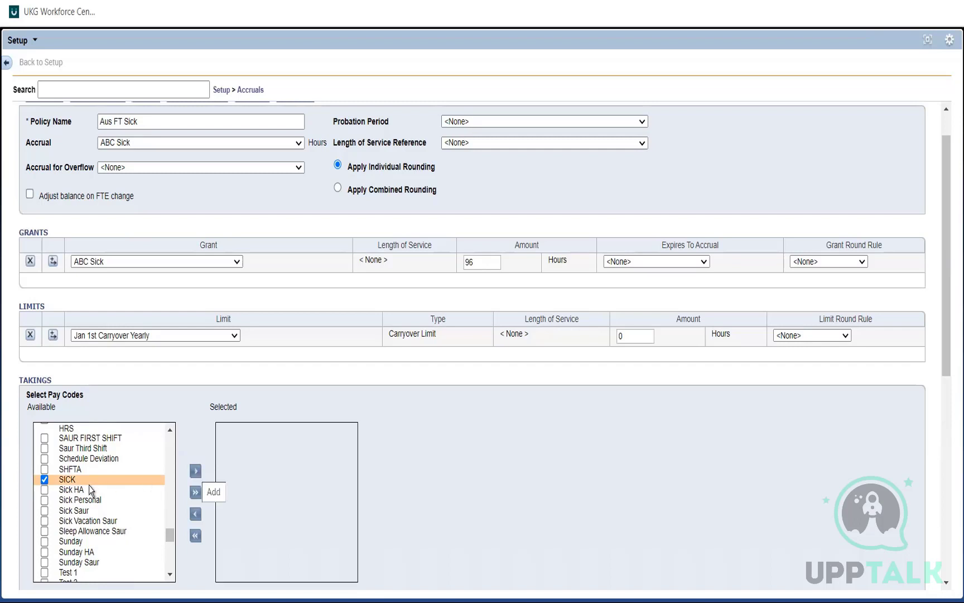
{"action": "left_click", "coordinate": [195, 474]}
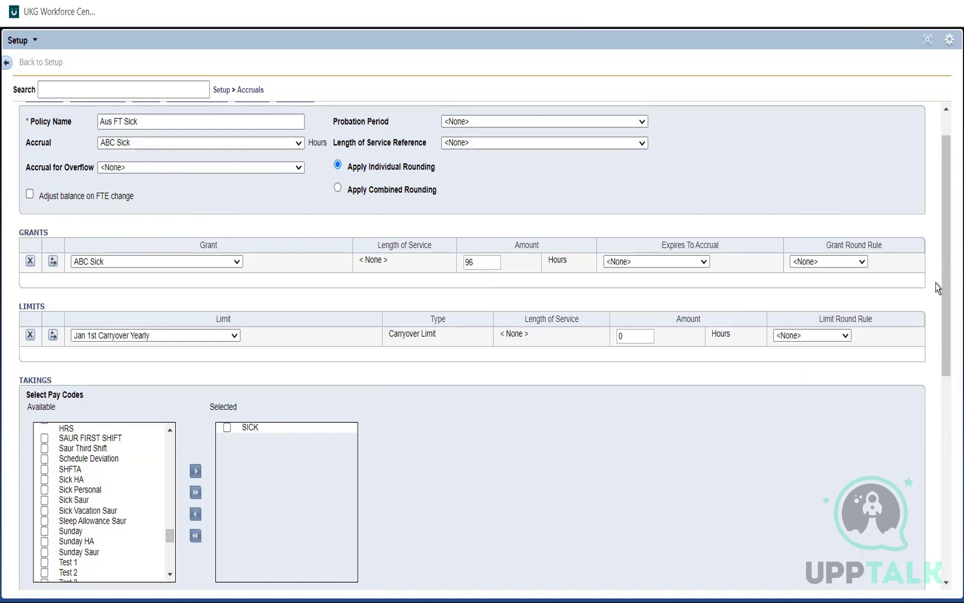
Step: Set both the minimum taking and the taking increment of the policy to 8 hours
{"action": "left_click_drag", "start_coordinate": [949, 296], "coordinate": [940, 378]}
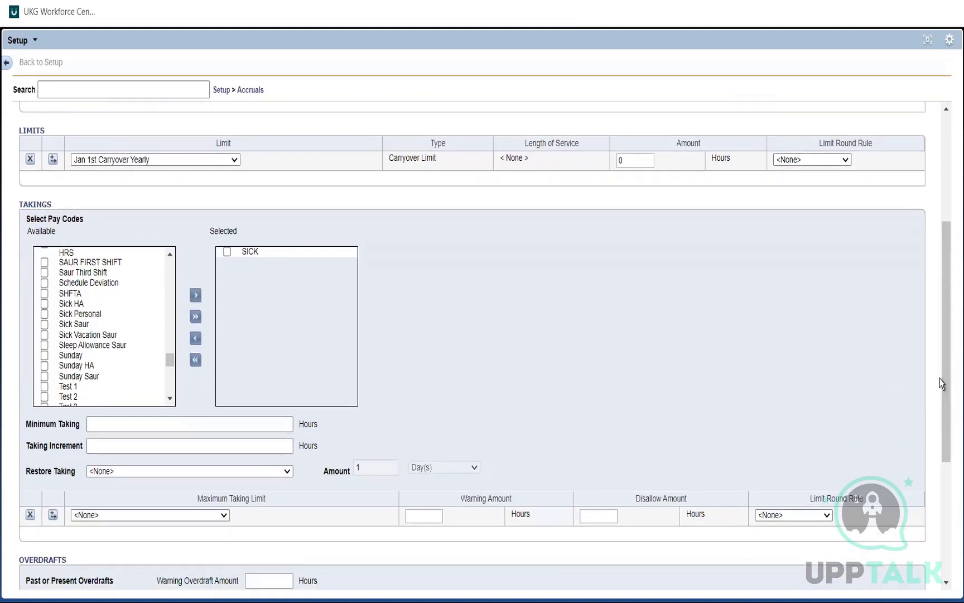
{"action": "left_click", "coordinate": [196, 428]}
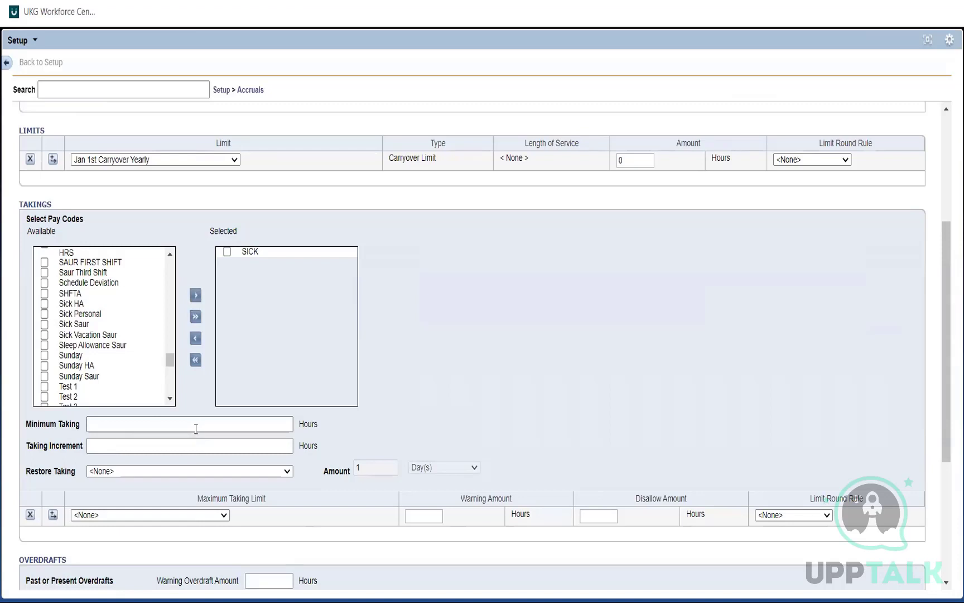
{"action": "left_click", "coordinate": [196, 428]}
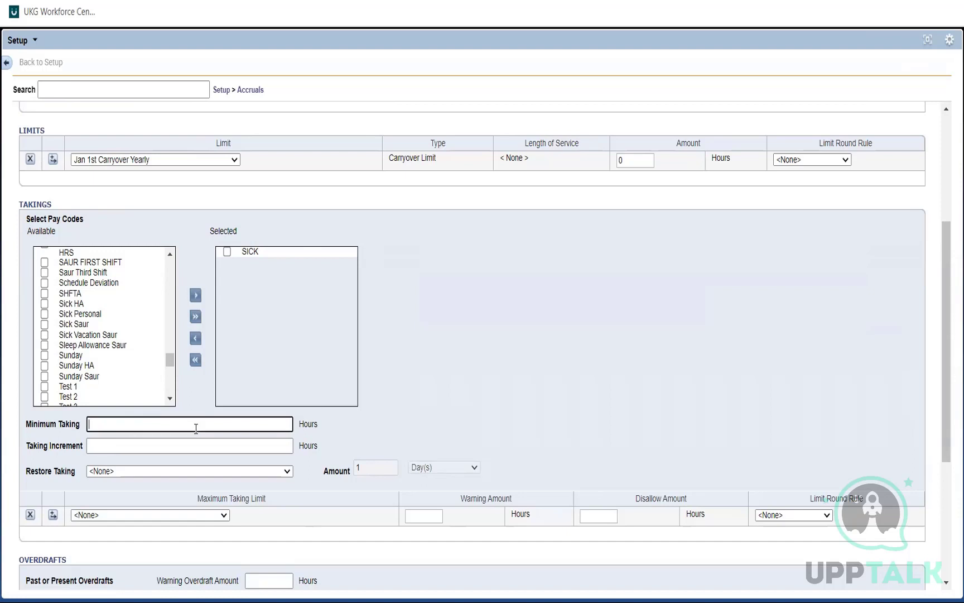
{"action": "type", "text": "8"}
{"action": "left_click", "coordinate": [355, 443]}
{"action": "left_click", "coordinate": [202, 441]}
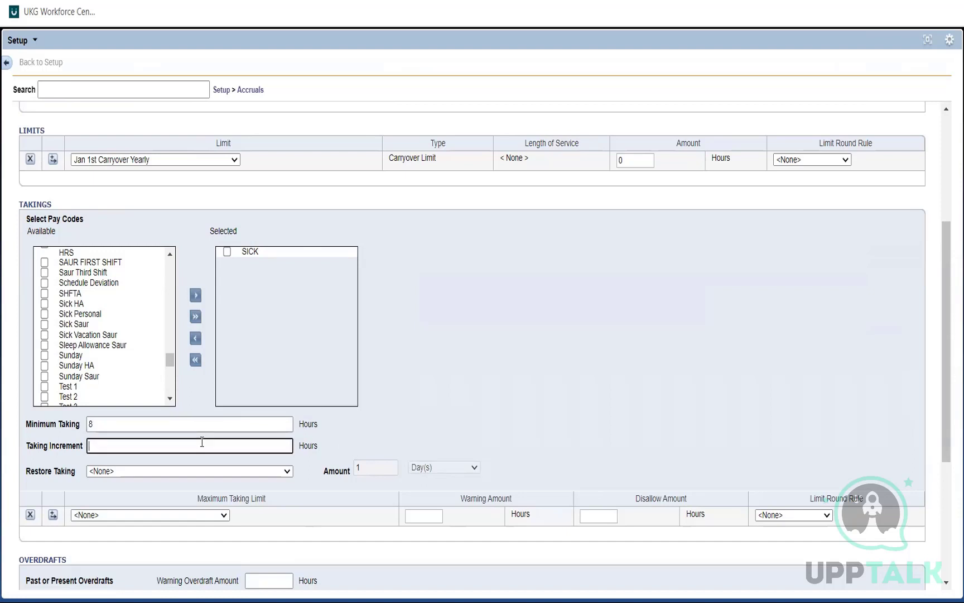
{"action": "type", "text": "8"}
{"action": "left_click", "coordinate": [431, 405]}
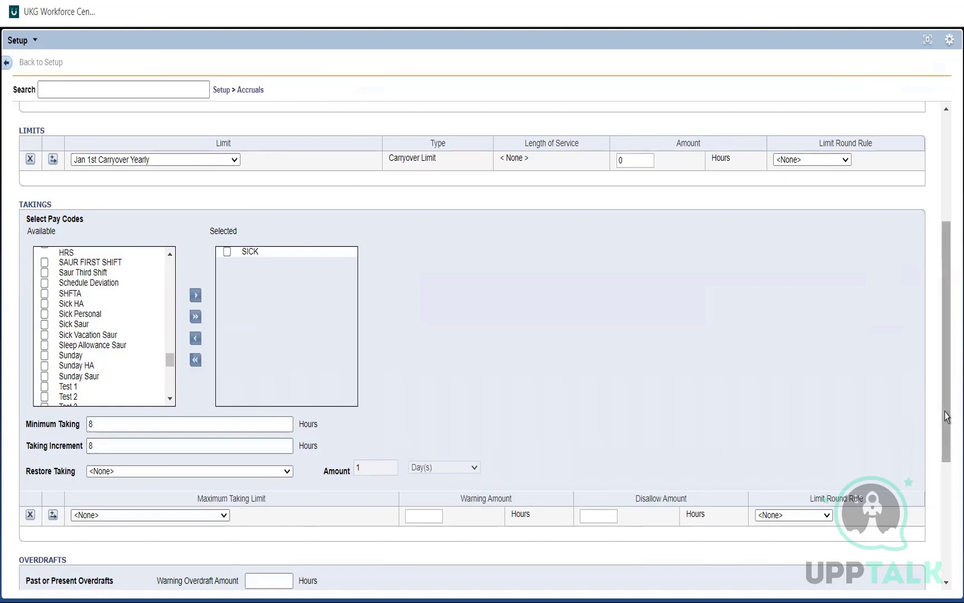
Step: Set the disallow overdraft amount to 0 hours for both future overdrafts and past or present overdrafts
{"action": "left_click_drag", "start_coordinate": [946, 416], "coordinate": [952, 523]}
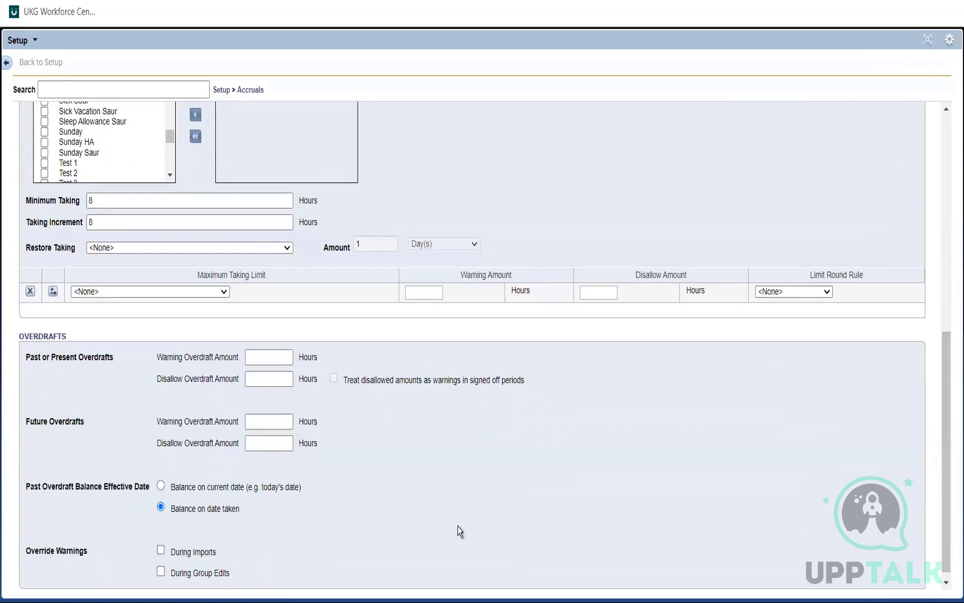
{"action": "left_click", "coordinate": [264, 443]}
{"action": "type", "text": "0"}
{"action": "left_click", "coordinate": [256, 385]}
{"action": "type", "text": "0"}
{"action": "left_click", "coordinate": [351, 437]}
{"action": "left_click", "coordinate": [942, 213]}
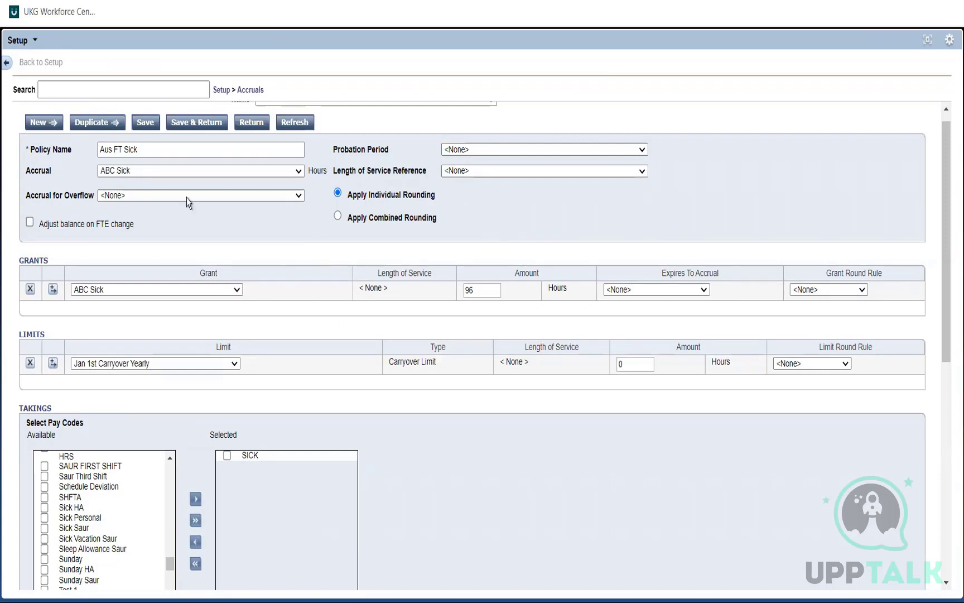
Step: Copy the policy name Aus FT Sick, switch to Notepad and remove the blank lines above the Aus FT Accruals heading
{"action": "left_click_drag", "start_coordinate": [166, 151], "coordinate": [15, 183]}
{"action": "key", "text": "ctrl+c"}
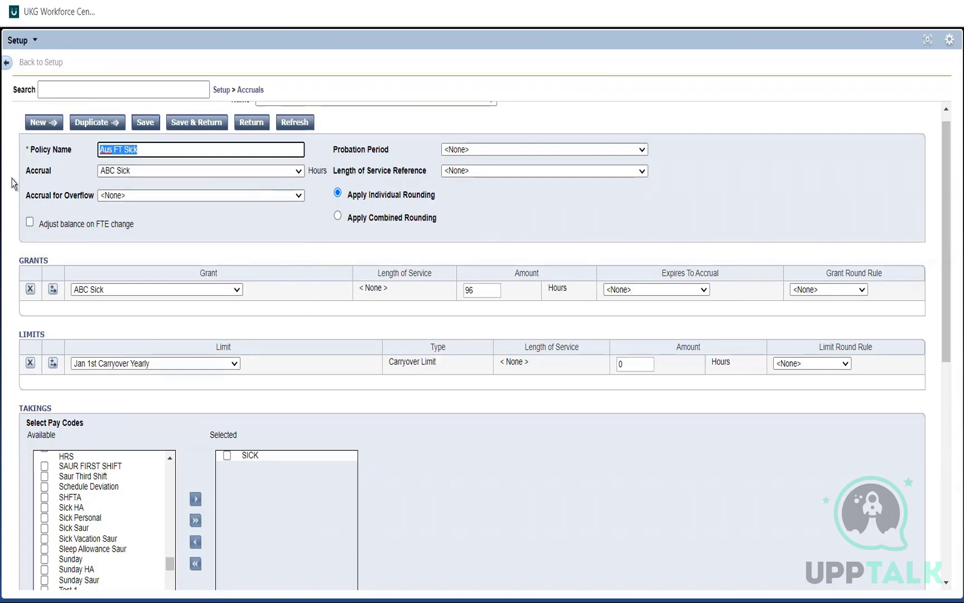
{"action": "key", "text": "alt+Tab"}
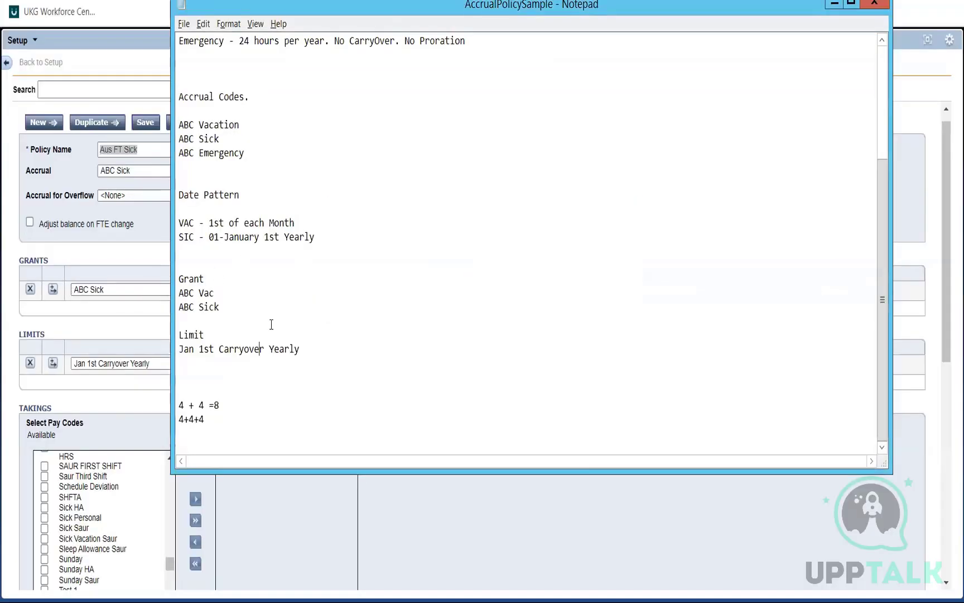
{"action": "key", "text": "Up"}
{"action": "key", "text": "Up"}
{"action": "key", "text": "Up"}
{"action": "key", "text": "Up"}
{"action": "key", "text": "Up"}
{"action": "key", "text": "Up"}
{"action": "key", "text": "Up"}
{"action": "key", "text": "Up"}
{"action": "key", "text": "Up"}
{"action": "key", "text": "Up"}
{"action": "key", "text": "Up"}
{"action": "key", "text": "Up"}
{"action": "key", "text": "Up"}
{"action": "key", "text": "Up"}
{"action": "key", "text": "Up"}
{"action": "key", "text": "Up"}
{"action": "key", "text": "Up"}
{"action": "key", "text": "Up"}
{"action": "key", "text": "Up"}
{"action": "key", "text": "Up"}
{"action": "key", "text": "Down"}
{"action": "key", "text": "Down"}
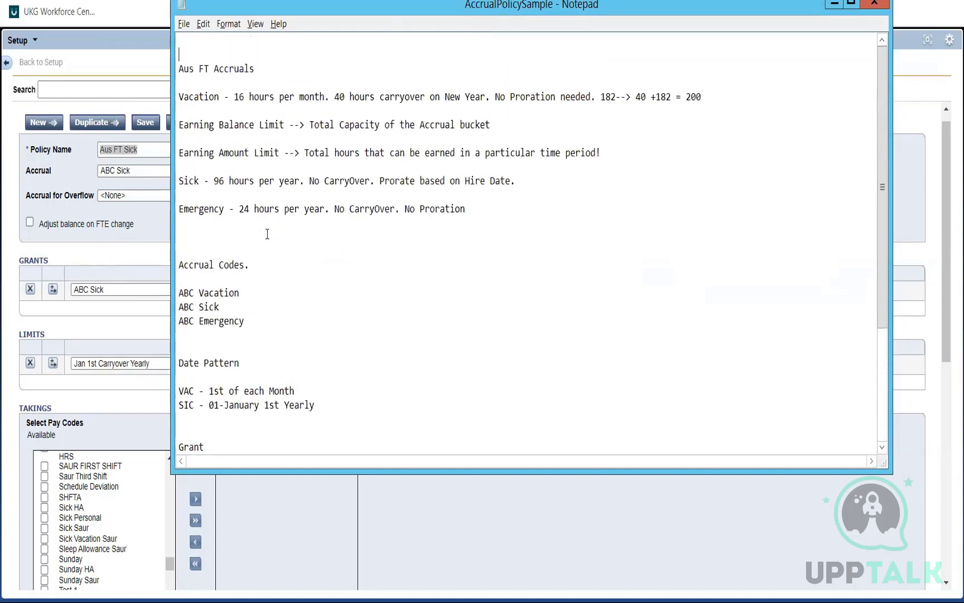
{"action": "key", "text": "Return"}
{"action": "key", "text": "Return"}
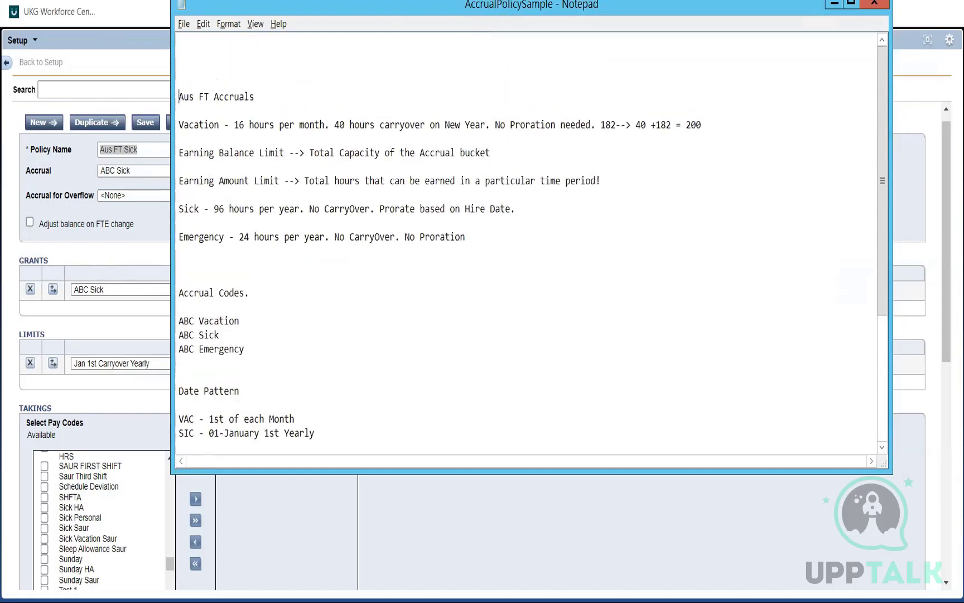
{"action": "key", "text": "BackSpace"}
{"action": "key", "text": "BackSpace"}
{"action": "key", "text": "BackSpace"}
{"action": "key", "text": "BackSpace"}
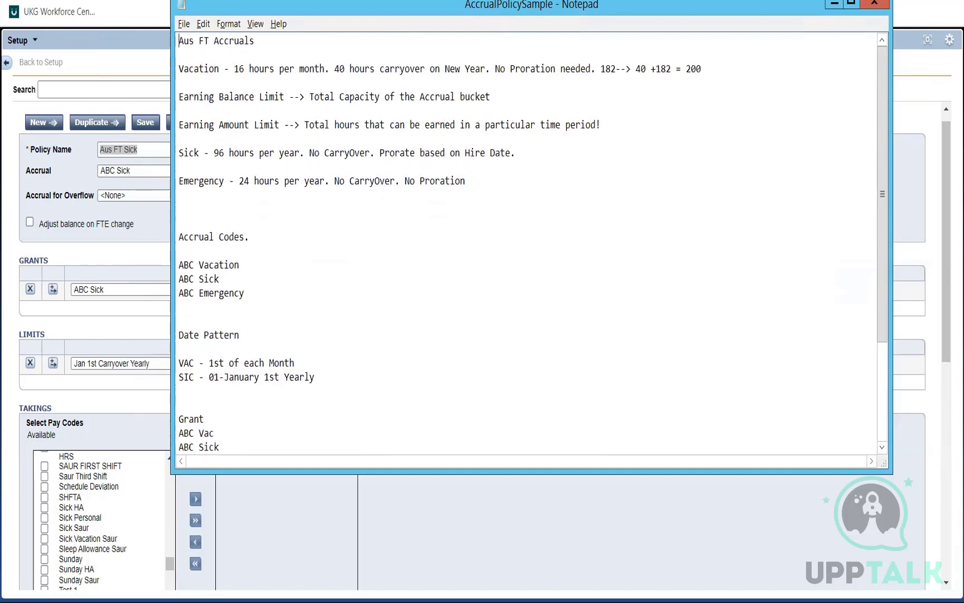
Step: Delete the two scratch sums, 4 + 4 =8 and 4+4+4, at the end of the notes
{"action": "key", "text": "Down"}
{"action": "key", "text": "Down"}
{"action": "key", "text": "Down"}
{"action": "key", "text": "Down"}
{"action": "key", "text": "Down"}
{"action": "key", "text": "Down"}
{"action": "key", "text": "Down"}
{"action": "key", "text": "Down"}
{"action": "key", "text": "Down"}
{"action": "key", "text": "Down"}
{"action": "key", "text": "Down"}
{"action": "key", "text": "Down"}
{"action": "key", "text": "Down"}
{"action": "key", "text": "Down"}
{"action": "key", "text": "Down"}
{"action": "key", "text": "Down"}
{"action": "key", "text": "Down"}
{"action": "key", "text": "Down"}
{"action": "key", "text": "Down"}
{"action": "key", "text": "Down"}
{"action": "key", "text": "Down"}
{"action": "key", "text": "Down"}
{"action": "key", "text": "Down"}
{"action": "key", "text": "Down"}
{"action": "key", "text": "Down"}
{"action": "key", "text": "Down"}
{"action": "key", "text": "Down"}
{"action": "key", "text": "Down"}
{"action": "key", "text": "Down"}
{"action": "key", "text": "Down"}
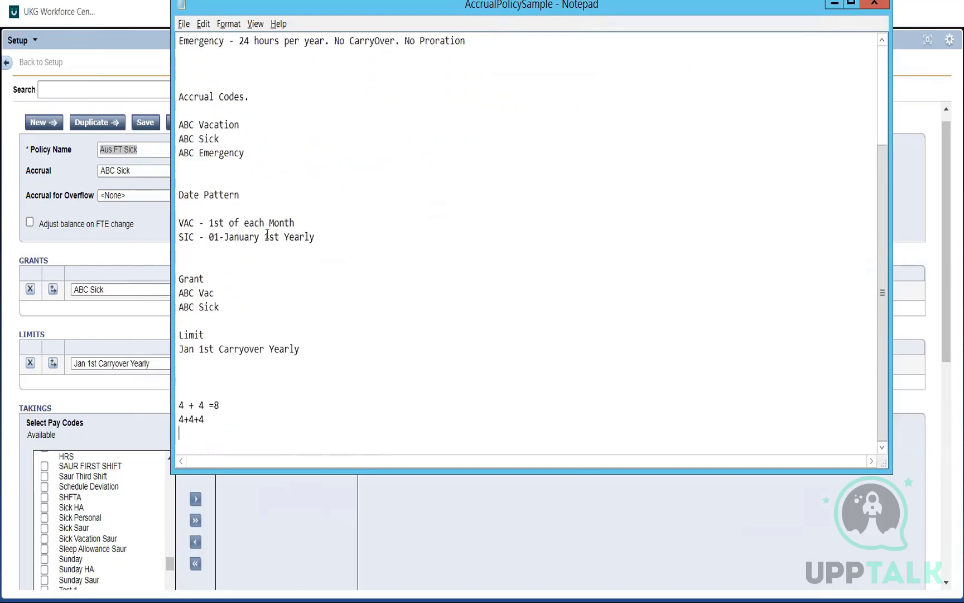
{"action": "key", "text": "BackSpace"}
{"action": "key", "text": "BackSpace"}
{"action": "key", "text": "BackSpace"}
{"action": "key", "text": "BackSpace"}
{"action": "key", "text": "BackSpace"}
{"action": "key", "text": "BackSpace"}
{"action": "key", "text": "BackSpace"}
{"action": "key", "text": "BackSpace"}
{"action": "key", "text": "BackSpace"}
{"action": "key", "text": "BackSpace"}
{"action": "key", "text": "BackSpace"}
{"action": "key", "text": "BackSpace"}
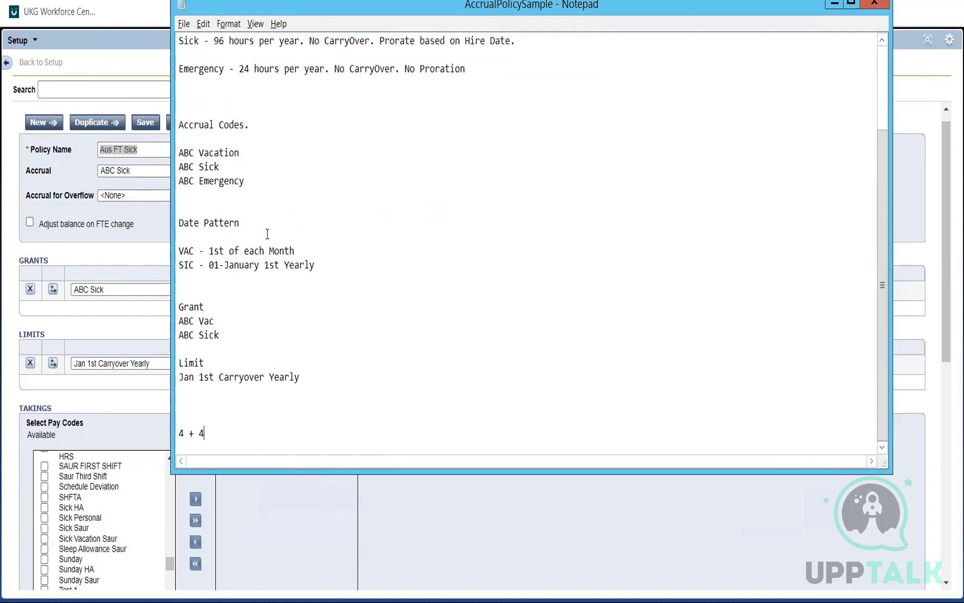
{"action": "key", "text": "BackSpace"}
{"action": "key", "text": "BackSpace"}
{"action": "key", "text": "BackSpace"}
{"action": "key", "text": "BackSpace"}
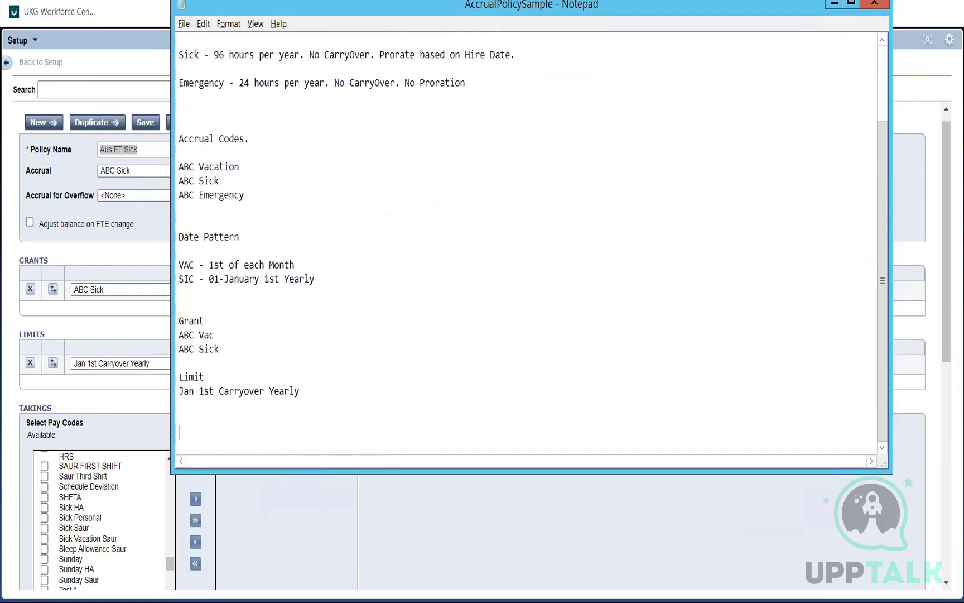
Step: Add a Policy heading at the end of the notes and paste Aus FT Sick beneath it
{"action": "type", "text": "Policy"}
{"action": "key", "text": "Return"}
{"action": "key", "text": "ctrl+v"}
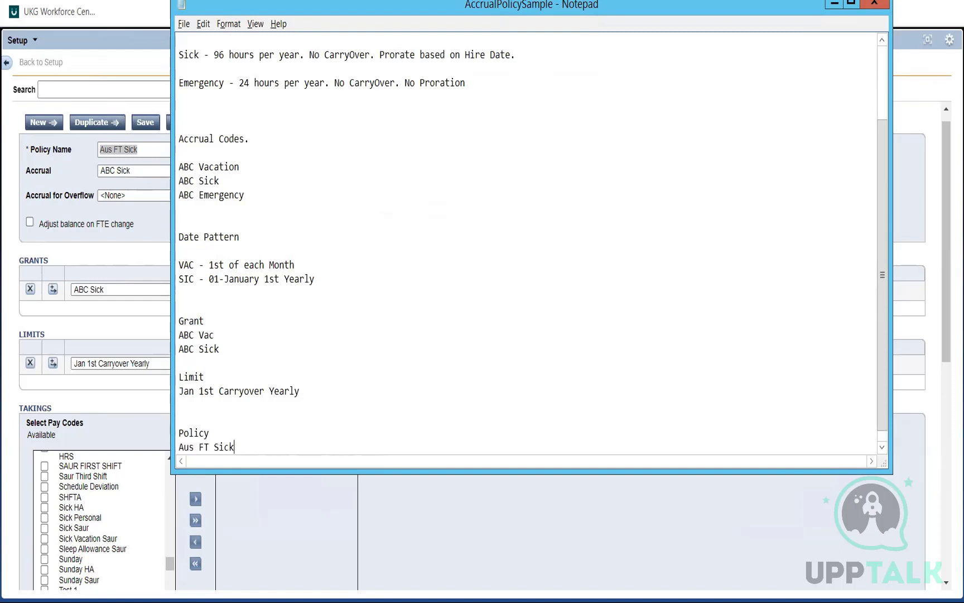
Step: Switch back to UKG Workforce Central, save the Aus FT Sick policy and return to the accrual policies list
{"action": "left_click", "coordinate": [65, 175]}
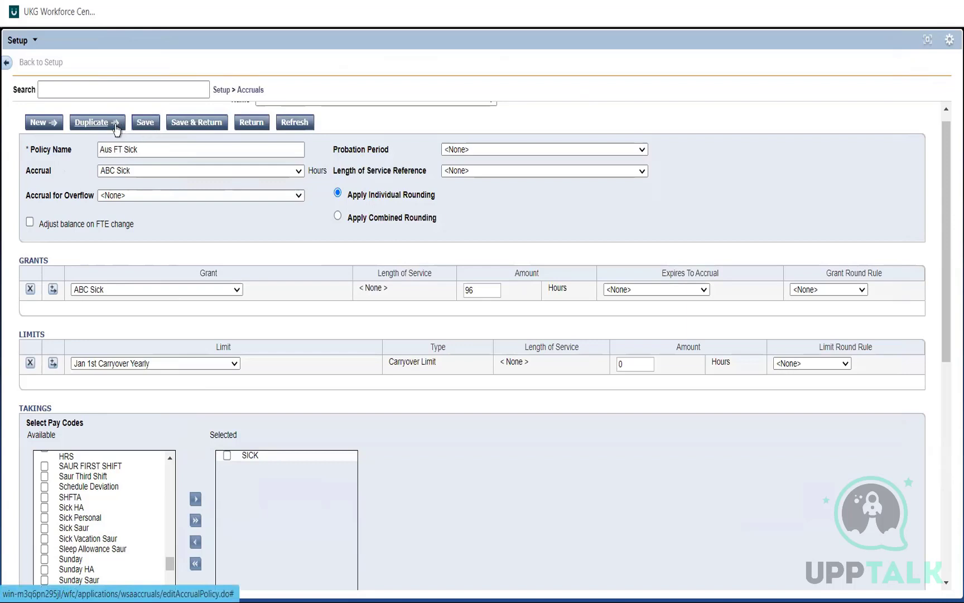
{"action": "left_click", "coordinate": [195, 126]}
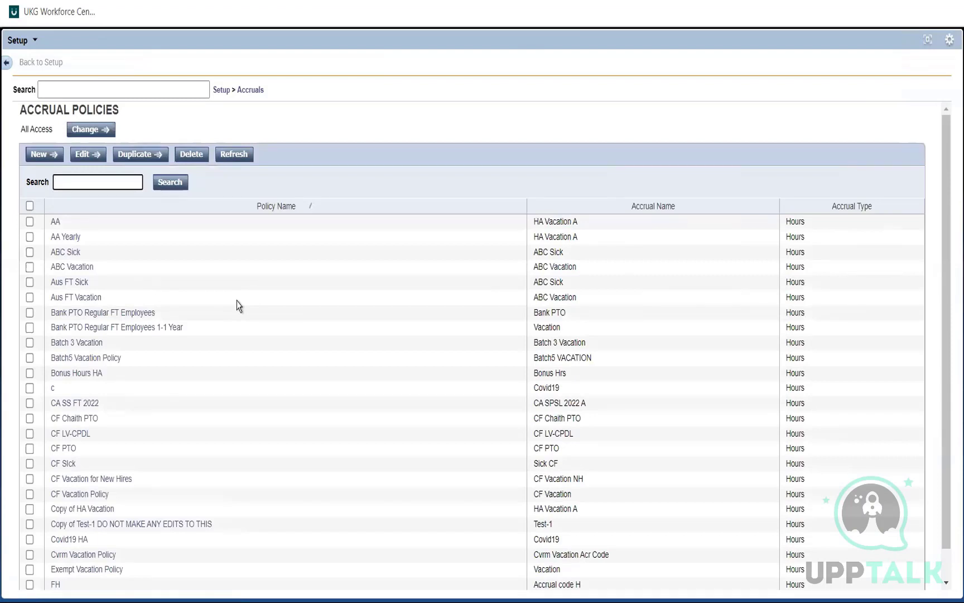
Step: Review the Emergency accrual code and its yearly hours, carryover and proration rules in the Notepad notes
{"action": "key", "text": "alt+Tab"}
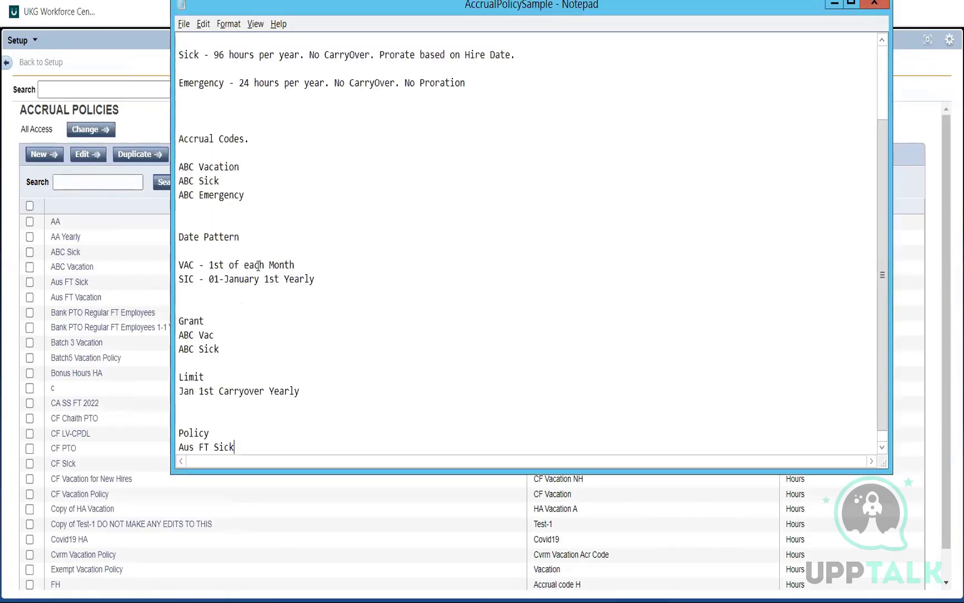
{"action": "left_click", "coordinate": [248, 198]}
{"action": "double_click", "coordinate": [248, 198]}
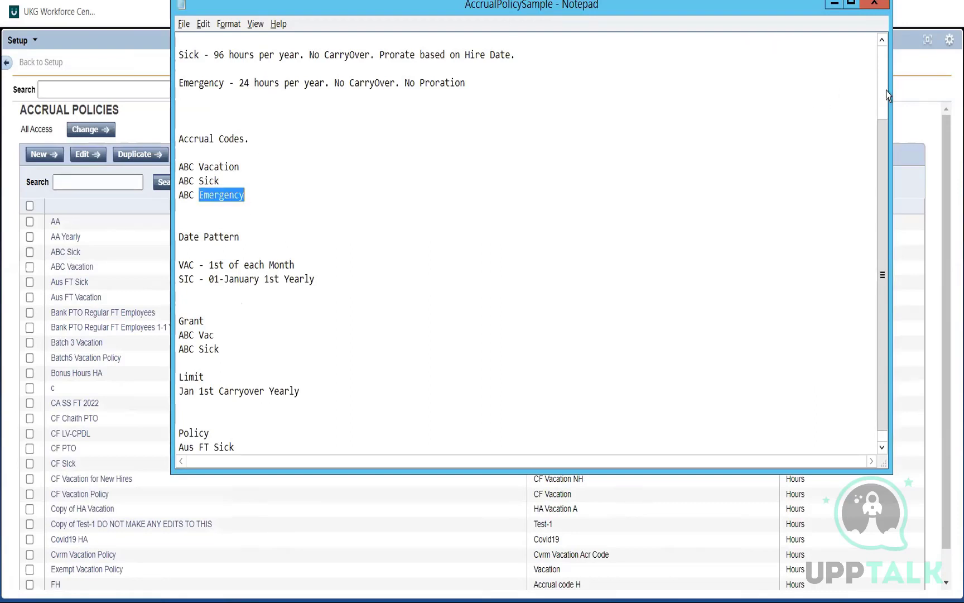
{"action": "scroll", "coordinate": [888, 94], "scroll_direction": "up", "scroll_amount": 3}
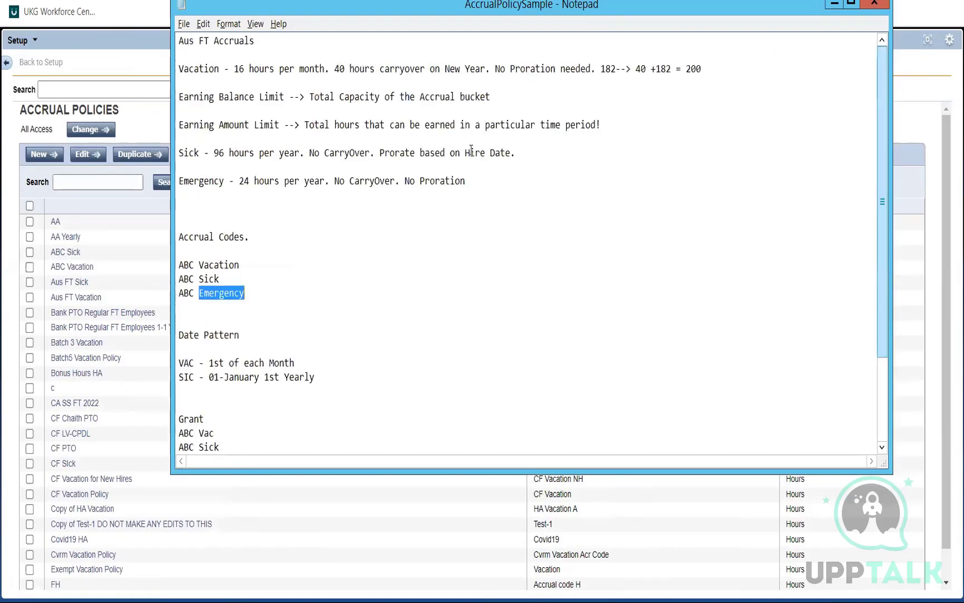
{"action": "left_click", "coordinate": [301, 197]}
{"action": "key", "text": "Up"}
{"action": "key", "text": "Down"}
{"action": "key", "text": "Up"}
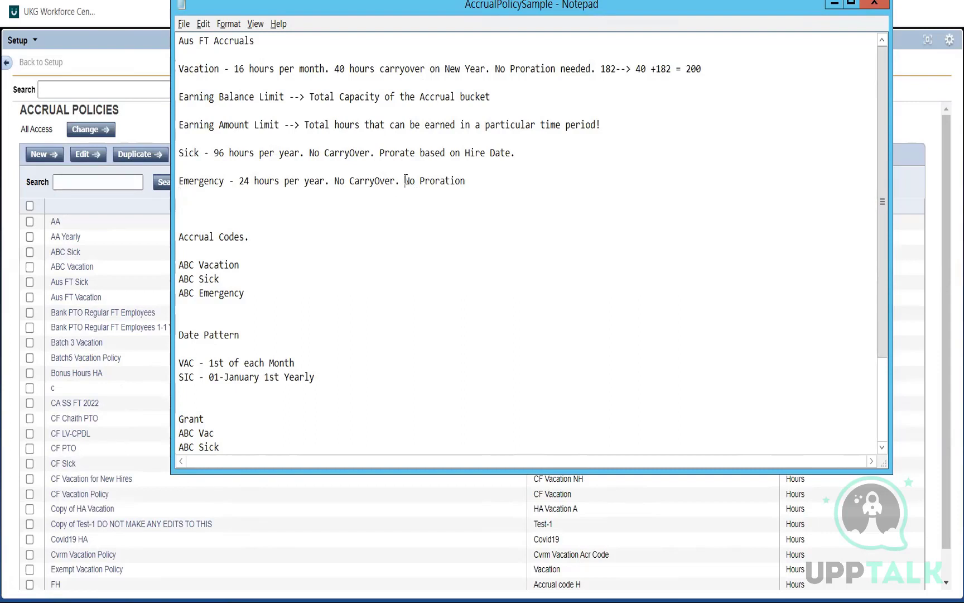
{"action": "left_click_drag", "start_coordinate": [405, 180], "coordinate": [466, 184]}
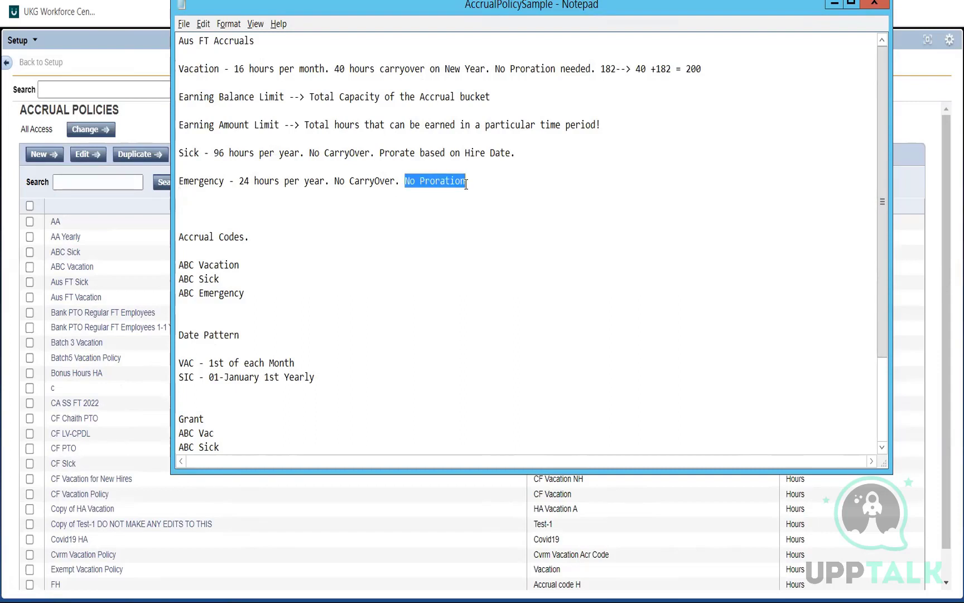
{"action": "double_click", "coordinate": [303, 180]}
{"action": "left_click", "coordinate": [303, 180]}
{"action": "double_click", "coordinate": [303, 180]}
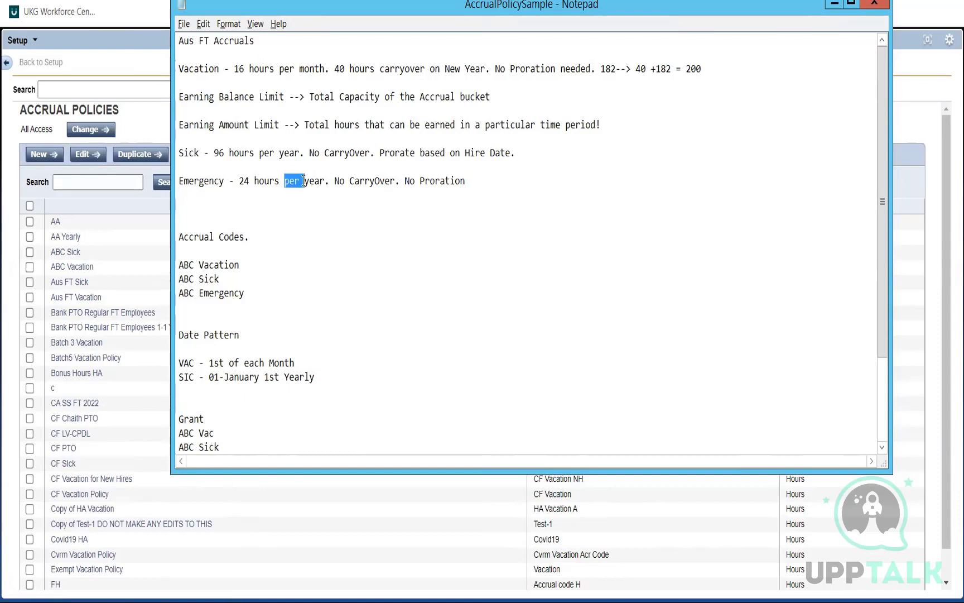
{"action": "left_click", "coordinate": [303, 180]}
{"action": "double_click", "coordinate": [304, 180]}
{"action": "left_click", "coordinate": [237, 188]}
{"action": "left_click_drag", "start_coordinate": [467, 182], "coordinate": [307, 166]}
{"action": "left_click", "coordinate": [256, 179]}
{"action": "double_click", "coordinate": [254, 180]}
{"action": "left_click", "coordinate": [254, 180]}
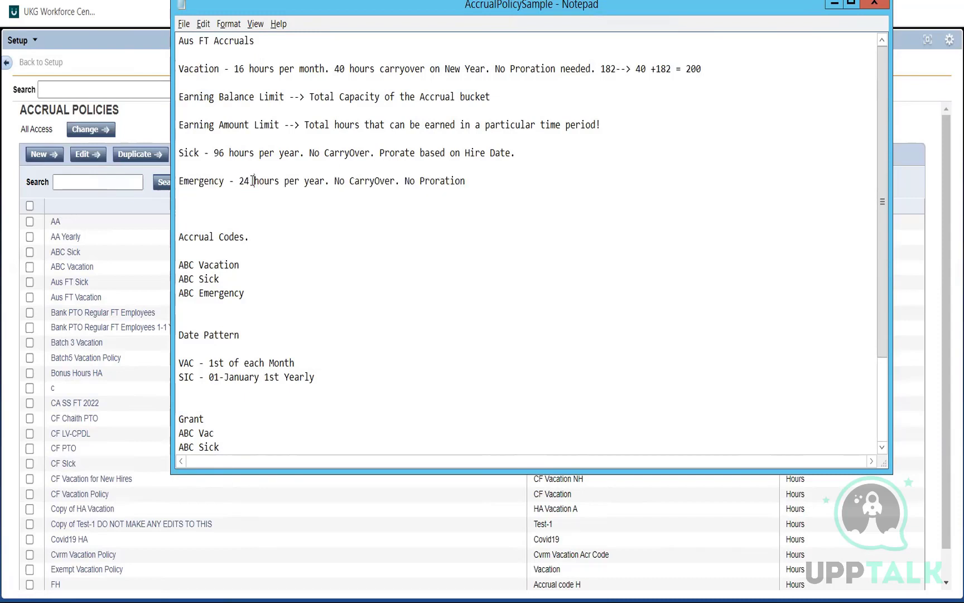
Step: Return to UKG Workforce Central and refresh the accrual policies list
{"action": "left_click", "coordinate": [93, 207]}
{"action": "left_click", "coordinate": [233, 154]}
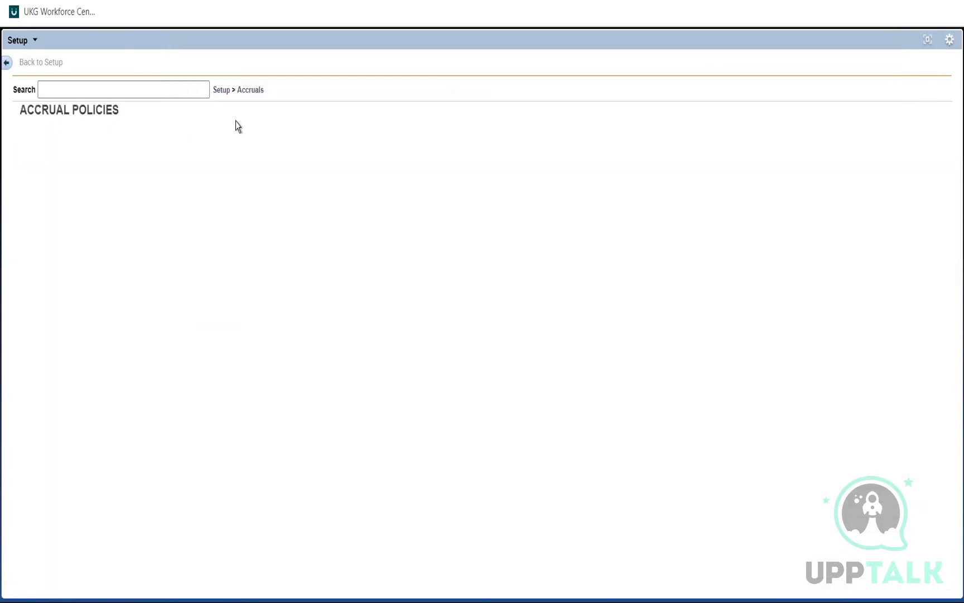
Step: Open the accrual Grants list and duplicate the ABC Sick grant
{"action": "left_click", "coordinate": [250, 91]}
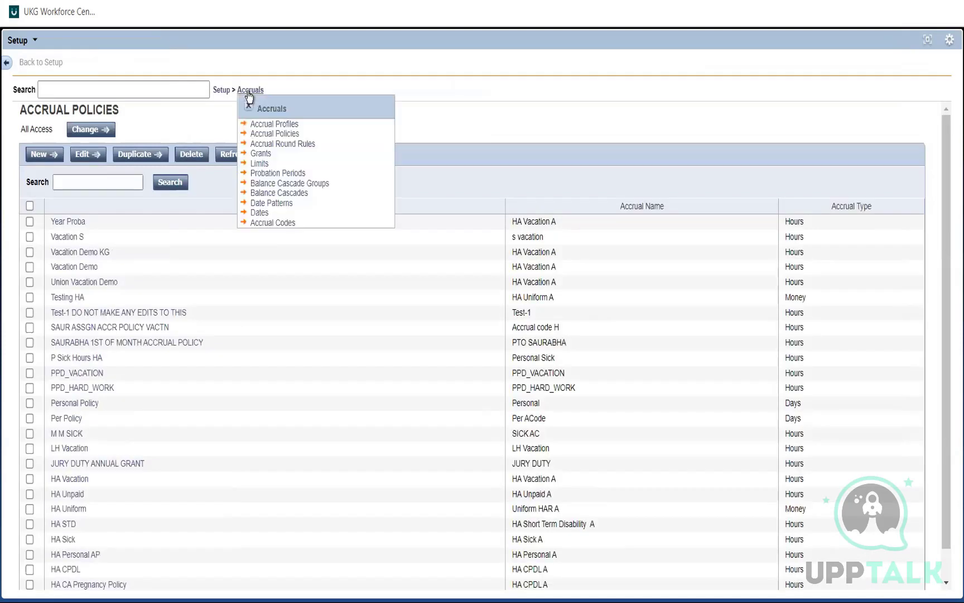
{"action": "left_click", "coordinate": [261, 155]}
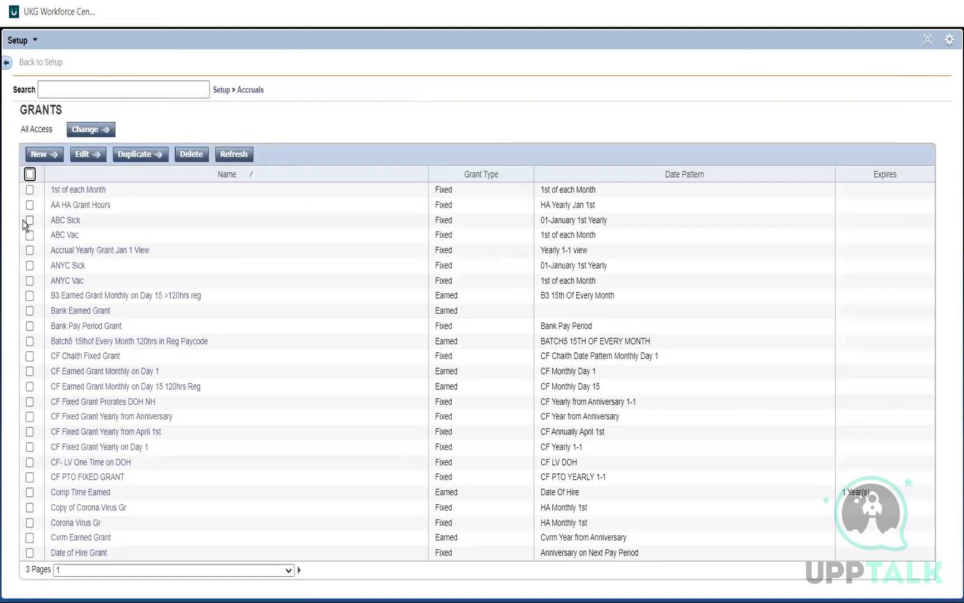
{"action": "left_click", "coordinate": [29, 221]}
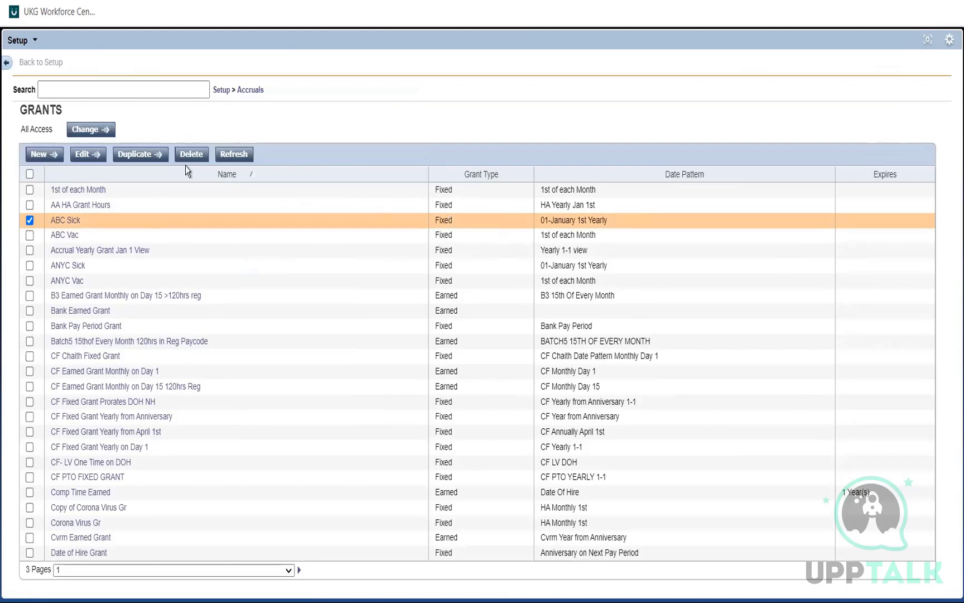
{"action": "left_click", "coordinate": [133, 154]}
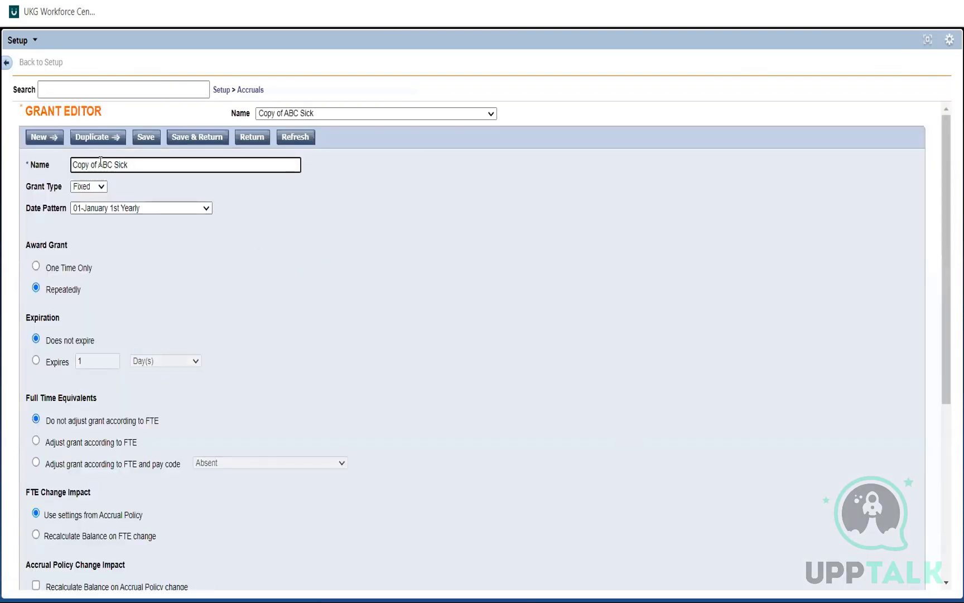
Step: Rename the duplicated grant as ABC Emergency
{"action": "left_click", "coordinate": [100, 161]}
{"action": "key", "text": "BackSpace"}
{"action": "key", "text": "BackSpace"}
{"action": "key", "text": "BackSpace"}
{"action": "key", "text": "BackSpace"}
{"action": "key", "text": "BackSpace"}
{"action": "key", "text": "BackSpace"}
{"action": "key", "text": "BackSpace"}
{"action": "key", "text": "BackSpace"}
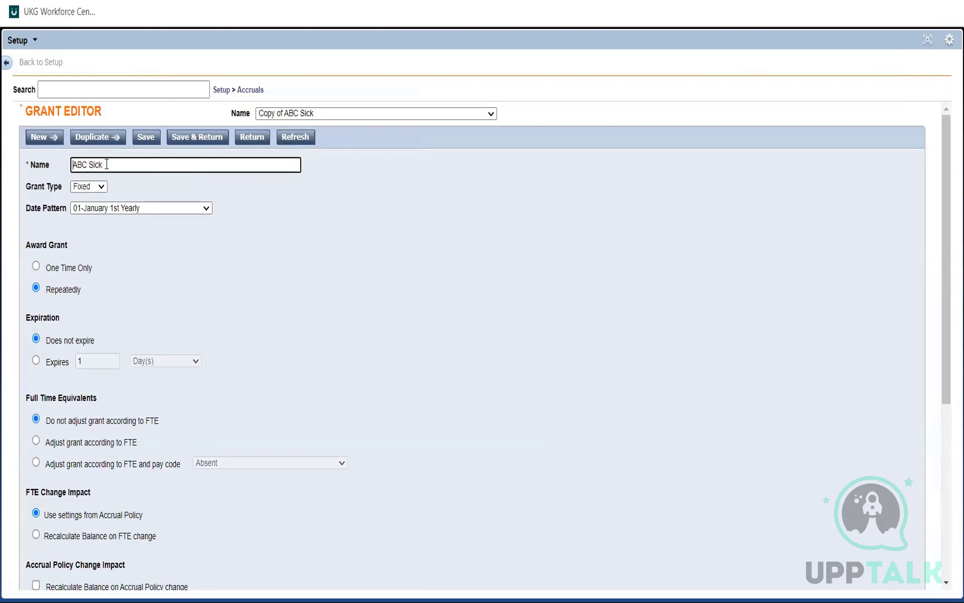
{"action": "key", "text": "BackSpace"}
{"action": "key", "text": "BackSpace"}
{"action": "key", "text": "BackSpace"}
{"action": "key", "text": "BackSpace"}
{"action": "key", "text": "BackSpace"}
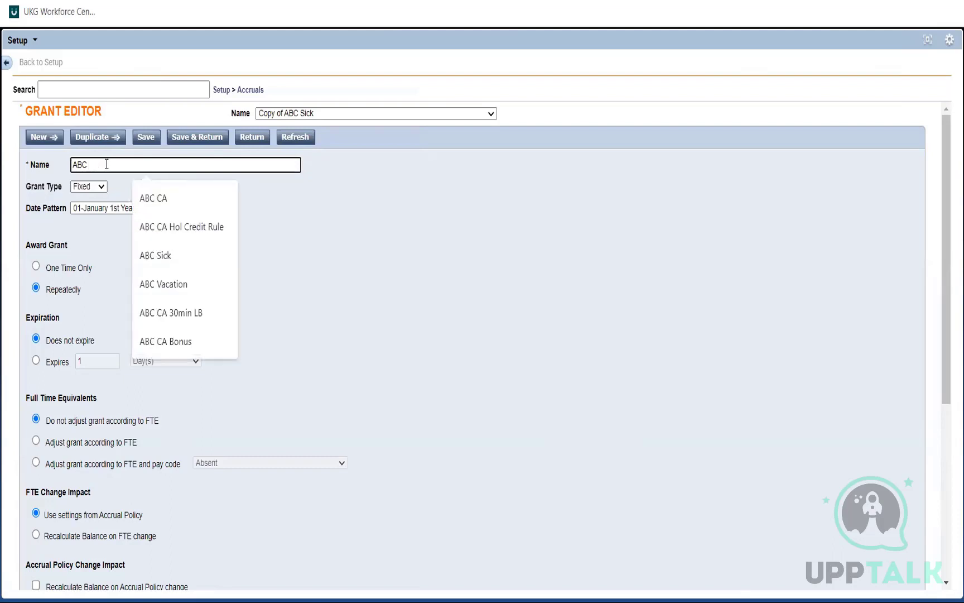
{"action": "type", "text": "Emegency"}
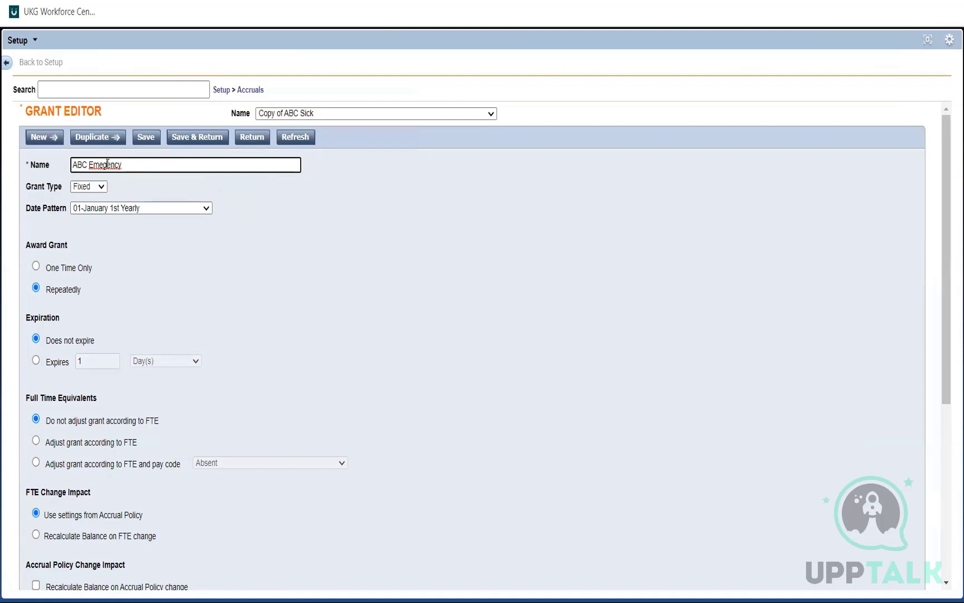
{"action": "type", "text": "r"}
{"action": "left_click", "coordinate": [373, 274]}
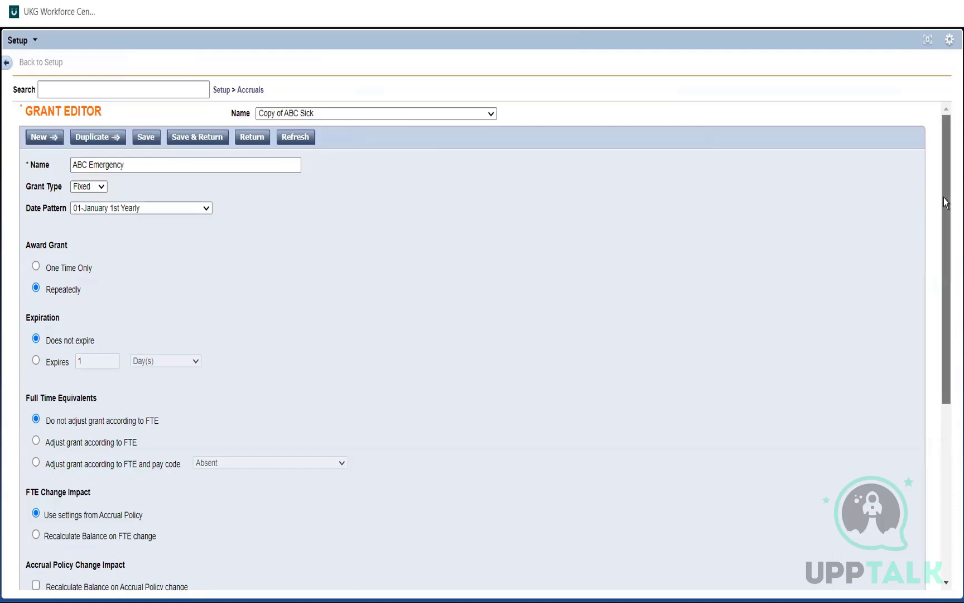
Step: Set the ABC Emergency grant's prorating to None and save the grant
{"action": "left_click_drag", "start_coordinate": [944, 200], "coordinate": [951, 413]}
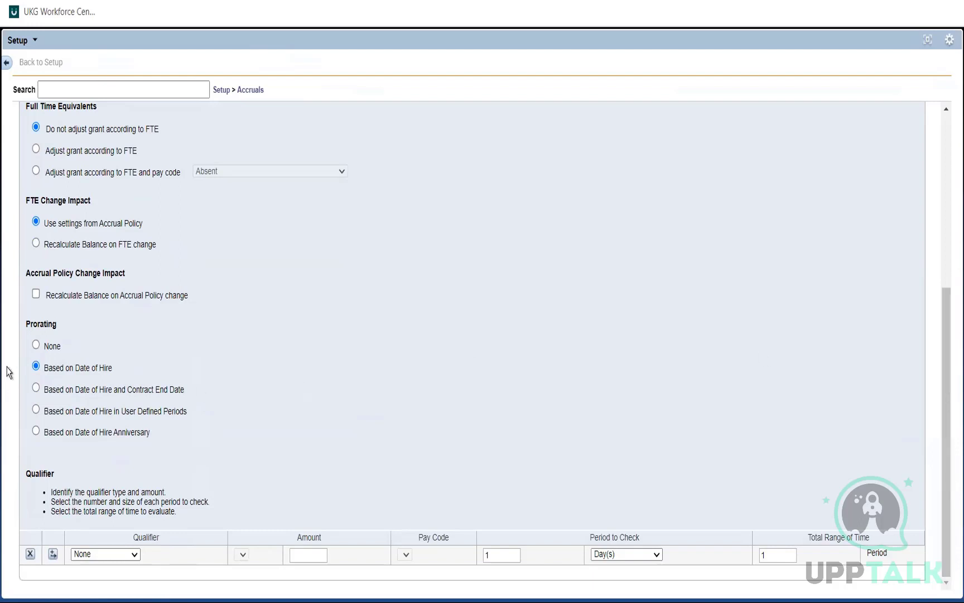
{"action": "left_click", "coordinate": [36, 345]}
{"action": "left_click", "coordinate": [948, 230]}
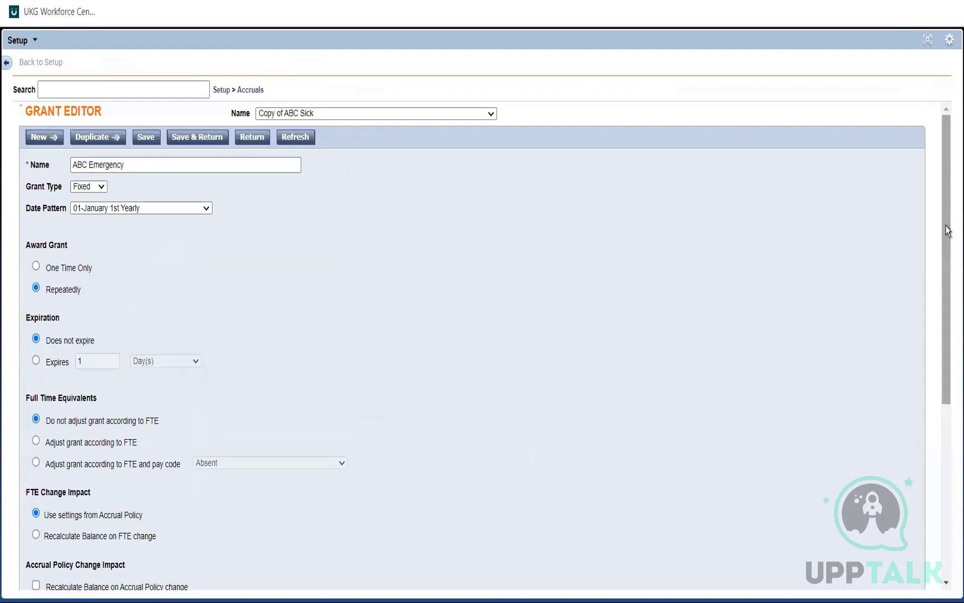
{"action": "left_click_drag", "start_coordinate": [948, 231], "coordinate": [951, 467]}
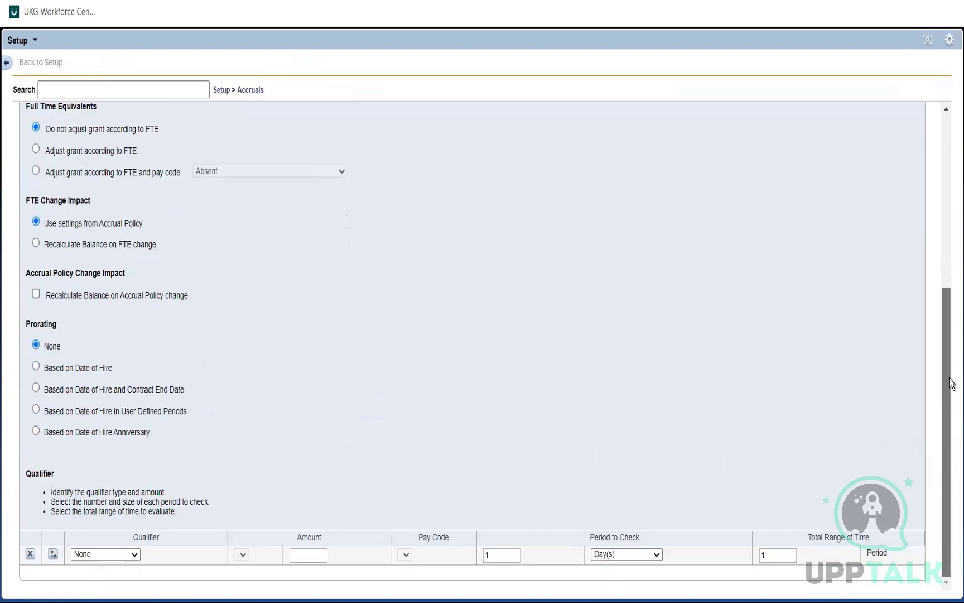
{"action": "scroll", "coordinate": [929, 271], "scroll_direction": "up", "scroll_amount": 5}
{"action": "scroll", "coordinate": [911, 198], "scroll_direction": "up", "scroll_amount": 1}
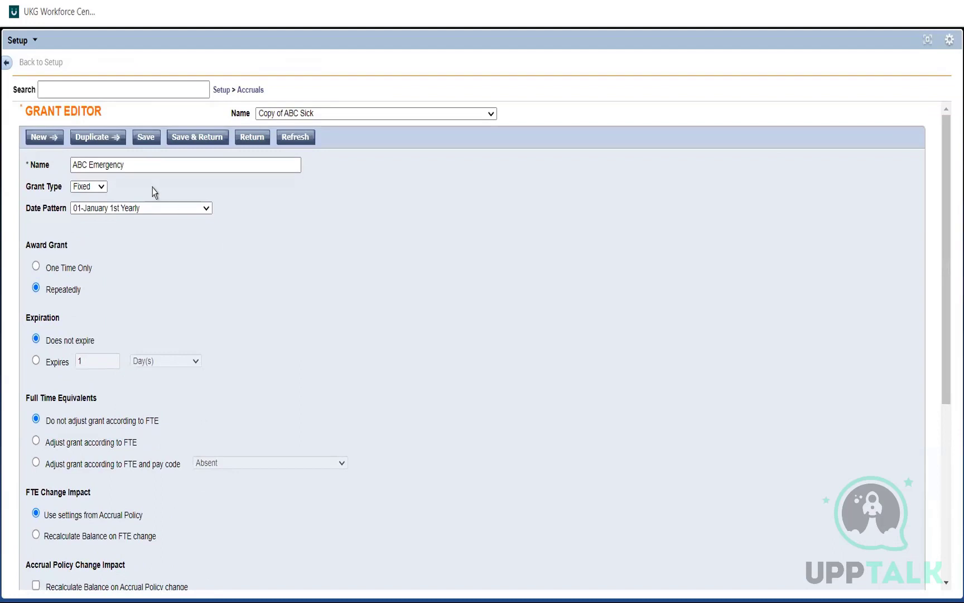
{"action": "left_click", "coordinate": [147, 137]}
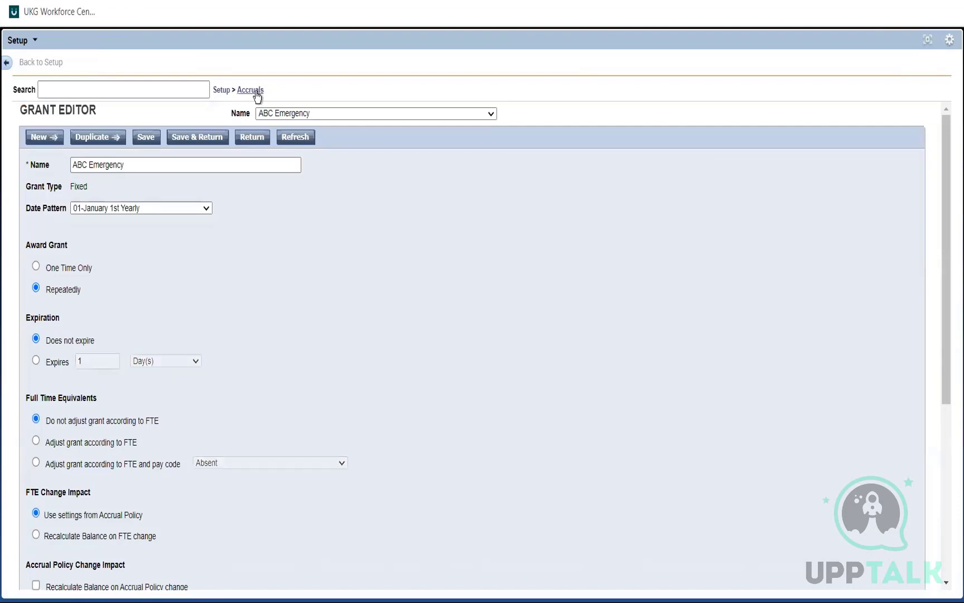
Step: Go to the accrual policies list and duplicate the ABC Sick policy
{"action": "left_click", "coordinate": [256, 91]}
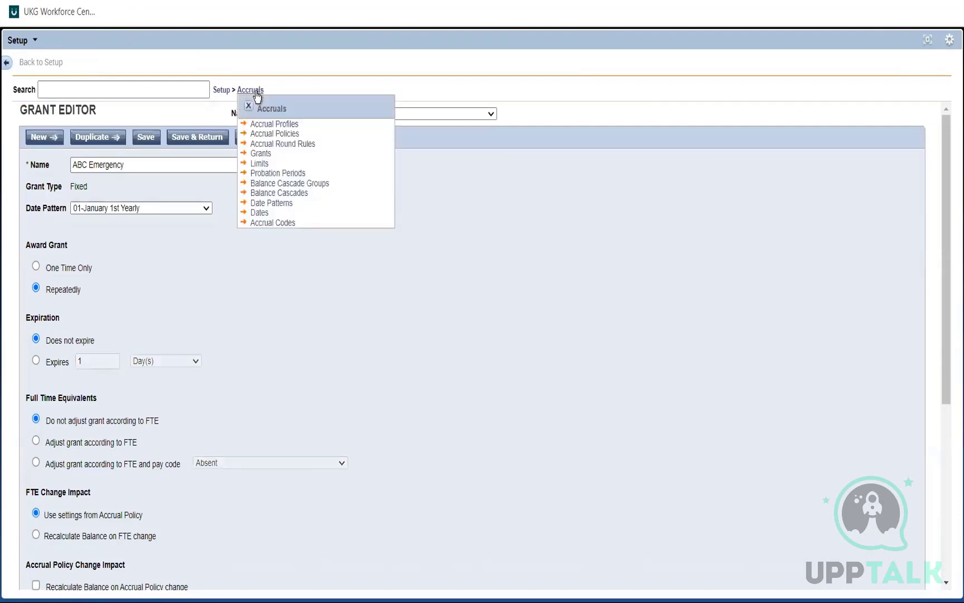
{"action": "left_click", "coordinate": [263, 137]}
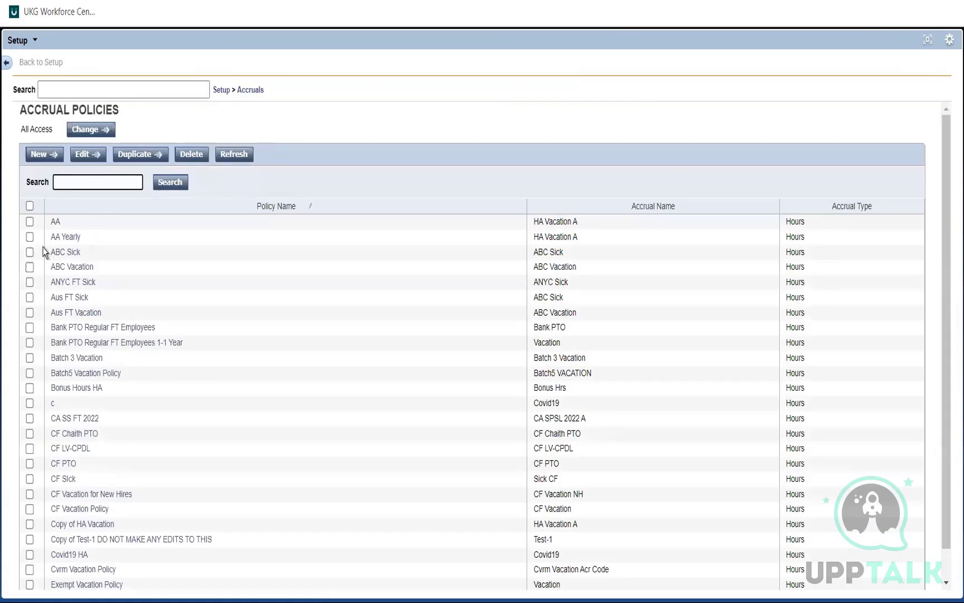
{"action": "left_click", "coordinate": [29, 255]}
{"action": "left_click", "coordinate": [29, 258]}
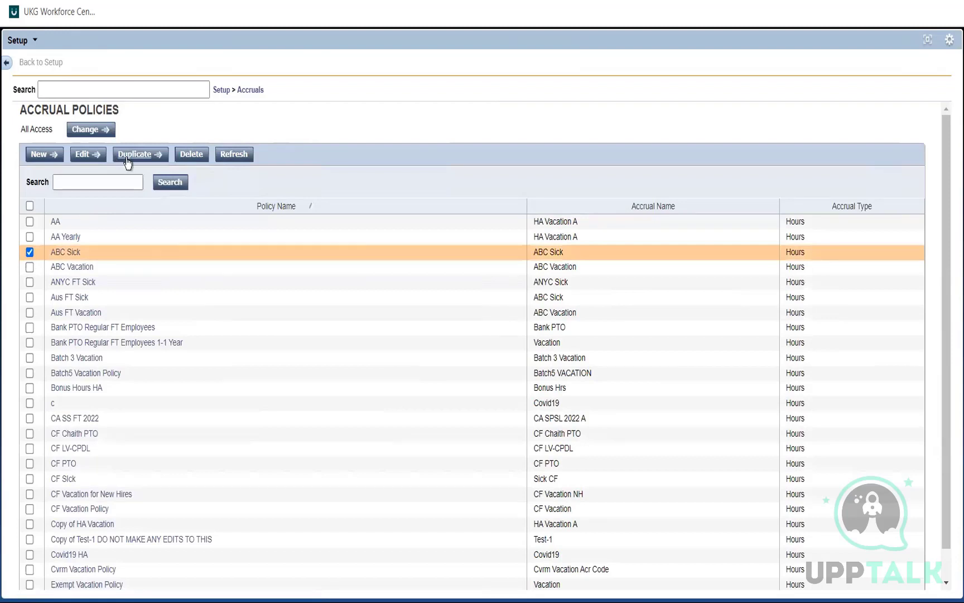
{"action": "left_click", "coordinate": [128, 157]}
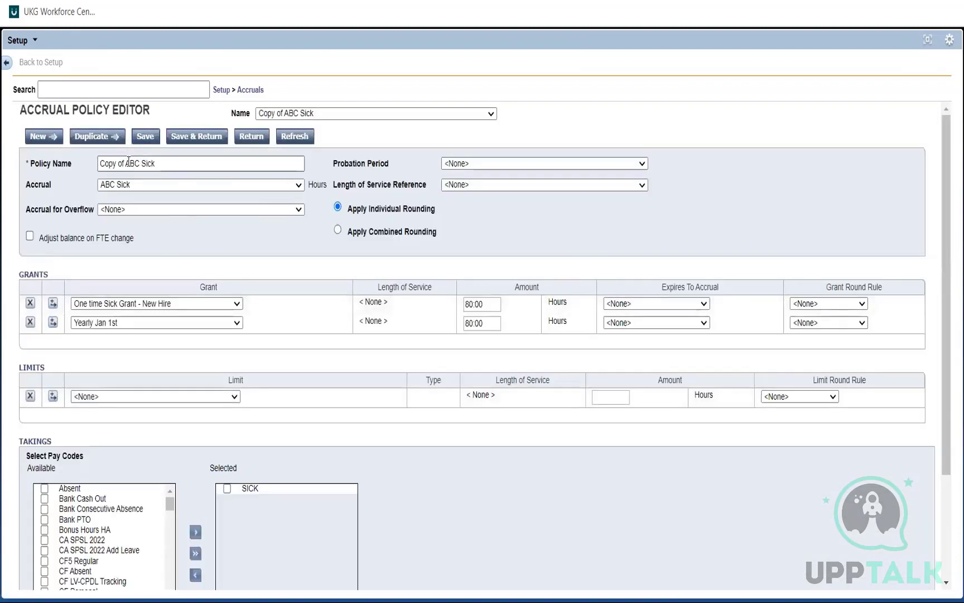
Step: Rename the duplicated policy as ABC Emergency and set its accrual to ABC Emergency
{"action": "left_click_drag", "start_coordinate": [126, 163], "coordinate": [43, 175]}
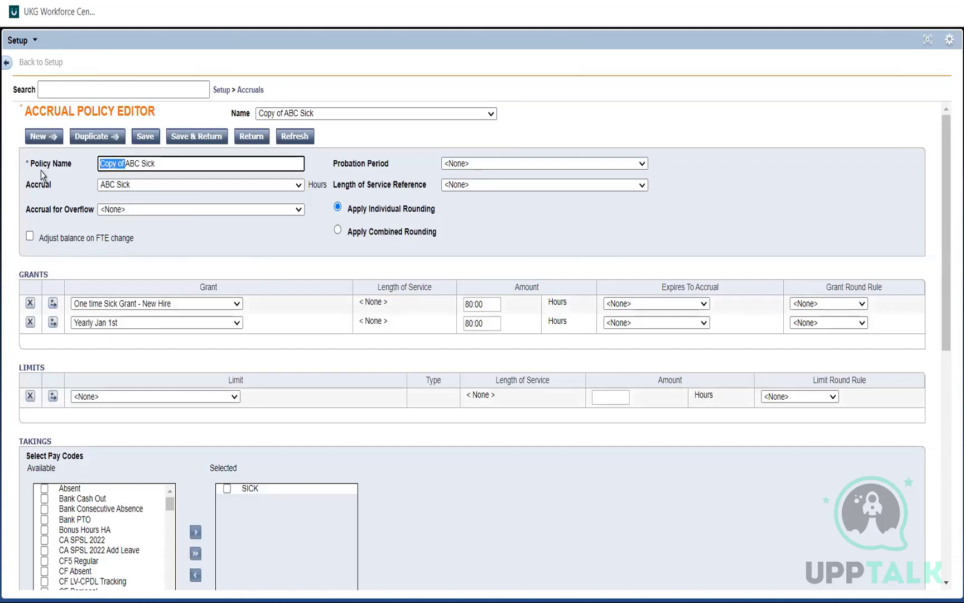
{"action": "key", "text": "BackSpace"}
{"action": "key", "text": "BackSpace"}
{"action": "key", "text": "BackSpace"}
{"action": "key", "text": "BackSpace"}
{"action": "key", "text": "BackSpace"}
{"action": "key", "text": "BackSpace"}
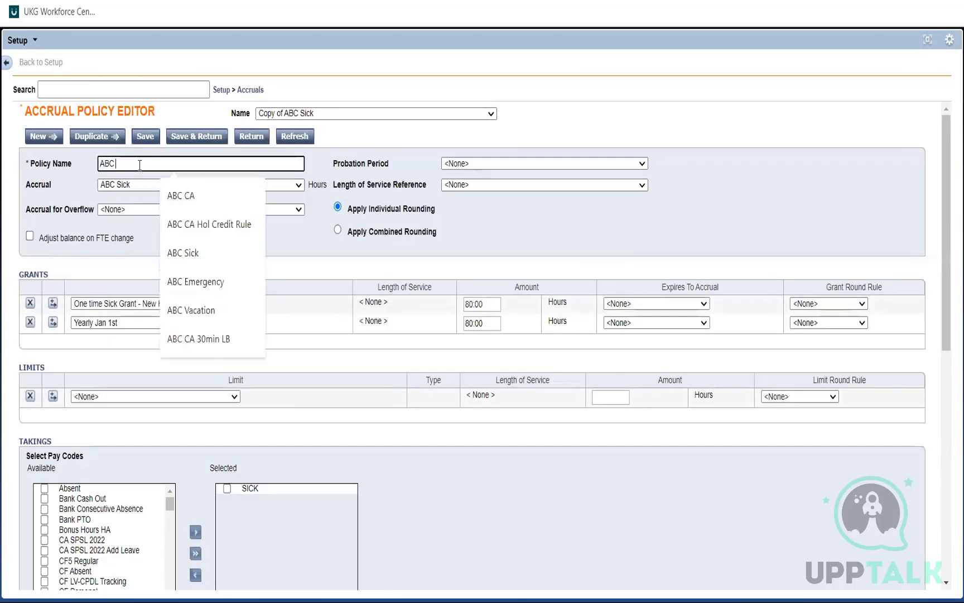
{"action": "type", "text": "Emergency"}
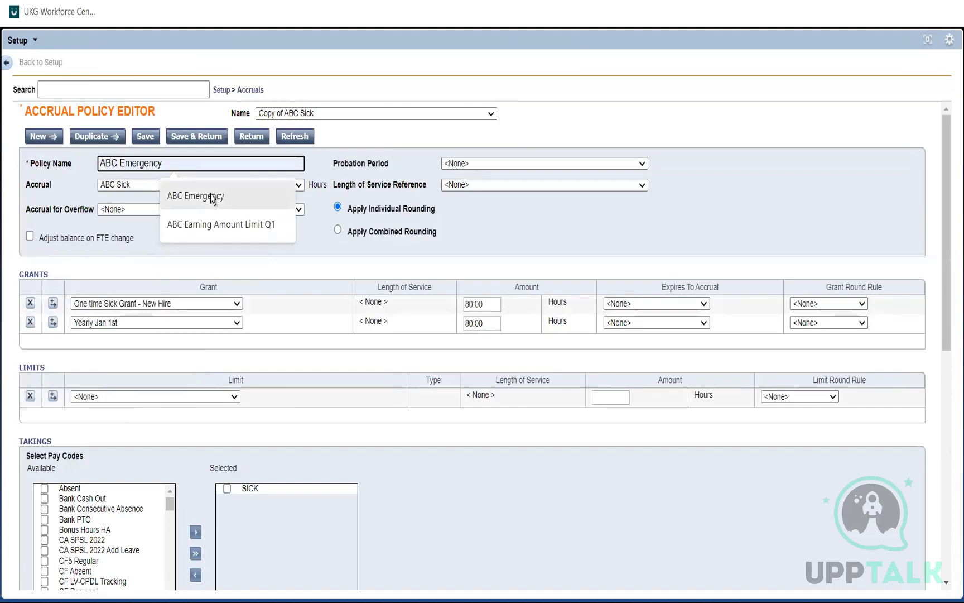
{"action": "left_click", "coordinate": [210, 194]}
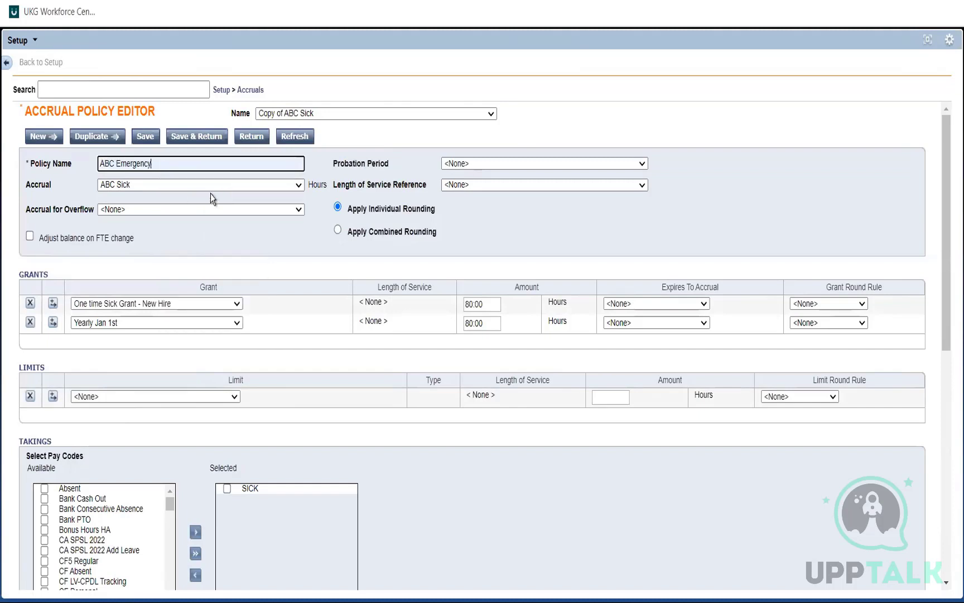
{"action": "left_click", "coordinate": [164, 190]}
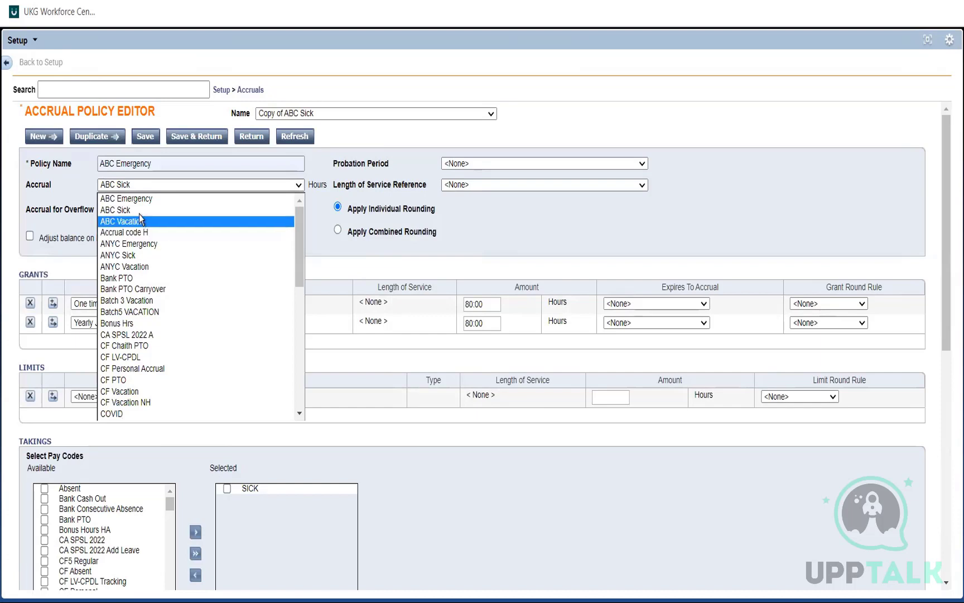
{"action": "left_click", "coordinate": [139, 199]}
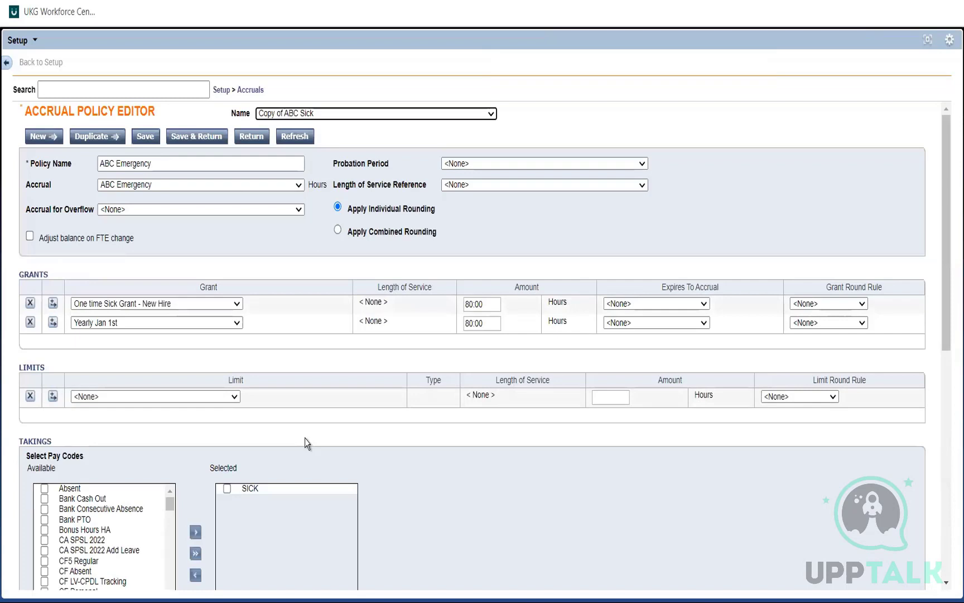
Step: Remove the One time Sick Grant - New Hire row from the policy's grants
{"action": "left_click", "coordinate": [31, 303]}
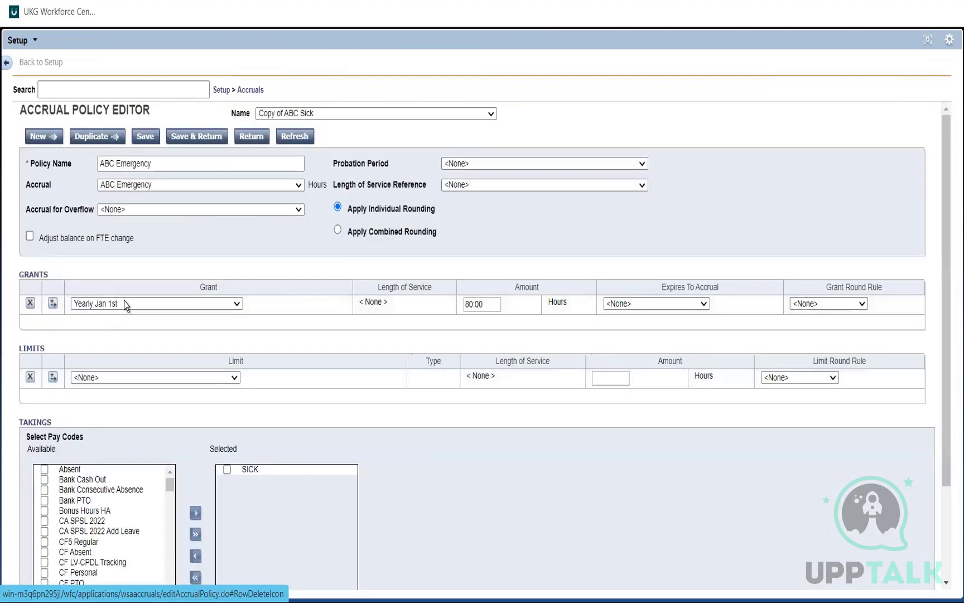
{"action": "left_click", "coordinate": [128, 307]}
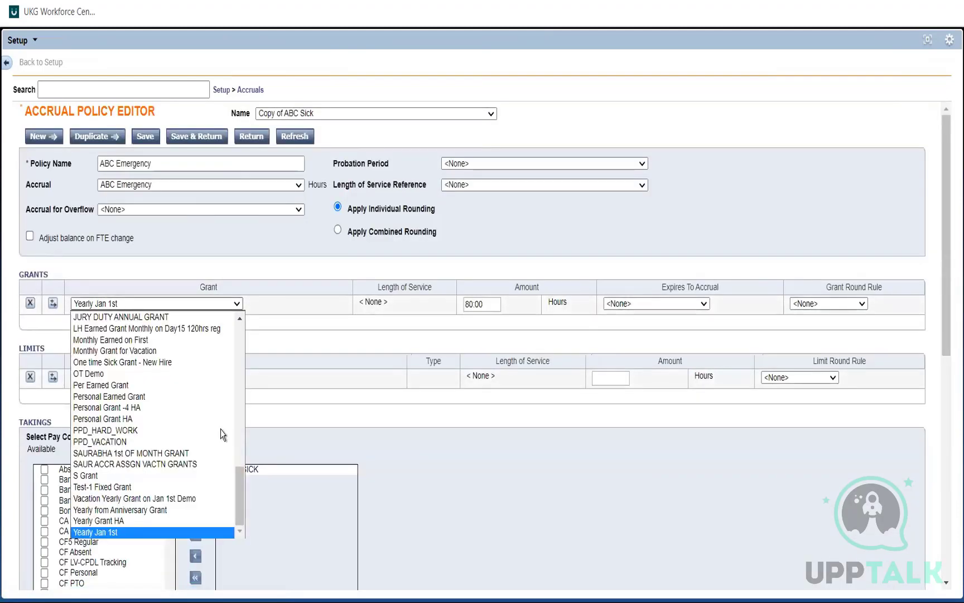
{"action": "left_click", "coordinate": [240, 389]}
{"action": "left_click", "coordinate": [240, 389]}
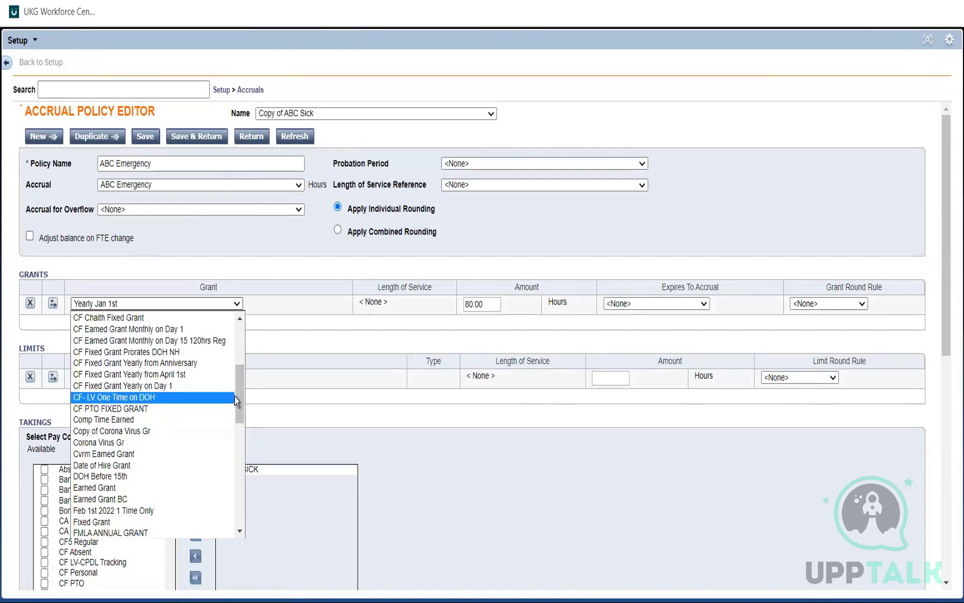
{"action": "left_click", "coordinate": [234, 397]}
Step: Check the Notepad notes for the Emergency rule and grant names, and look through the grants available for the policy's remaining row
{"action": "key", "text": "alt+Tab"}
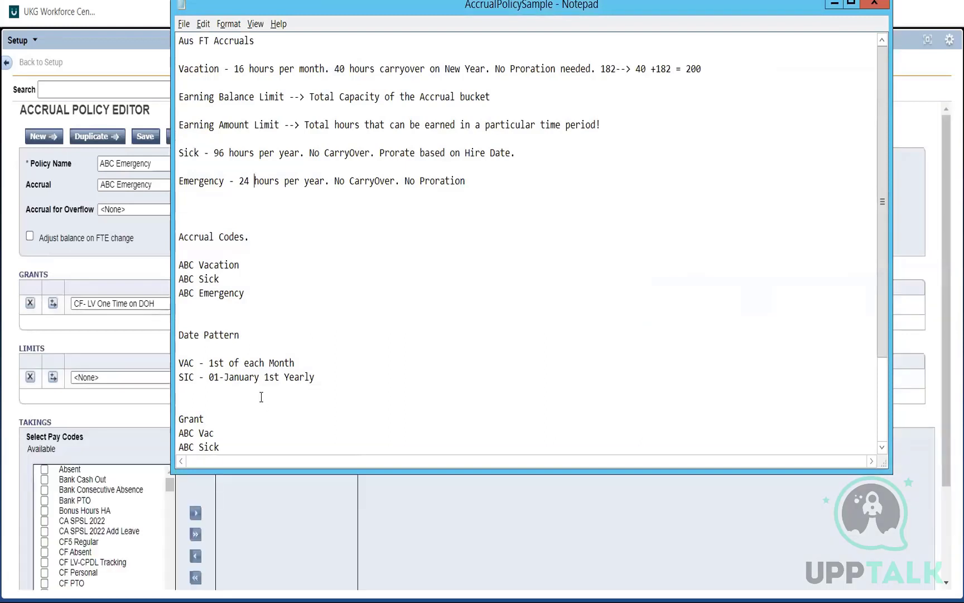
{"action": "key", "text": "alt+Tab"}
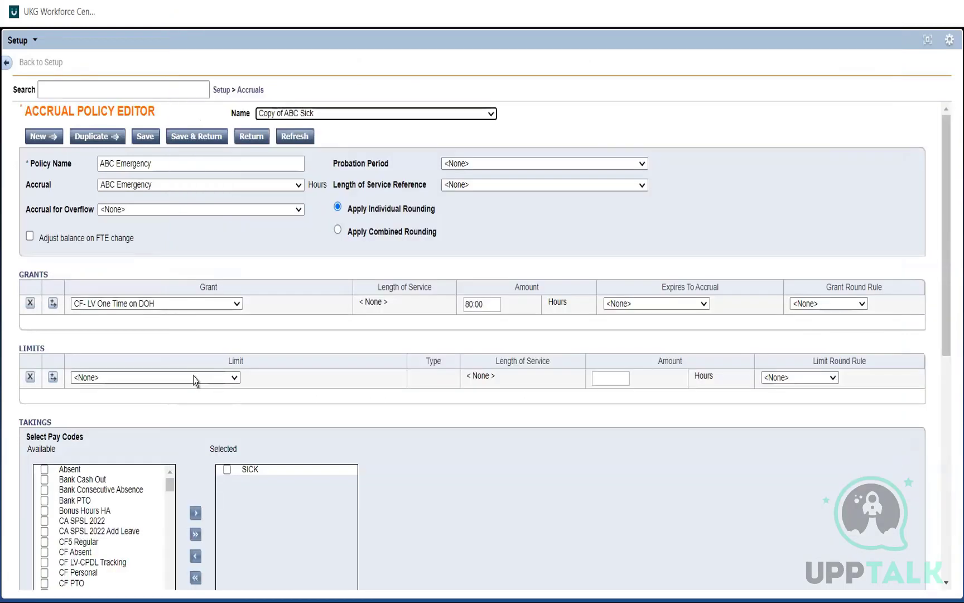
{"action": "left_click", "coordinate": [208, 304]}
{"action": "left_click_drag", "start_coordinate": [243, 342], "coordinate": [241, 279]}
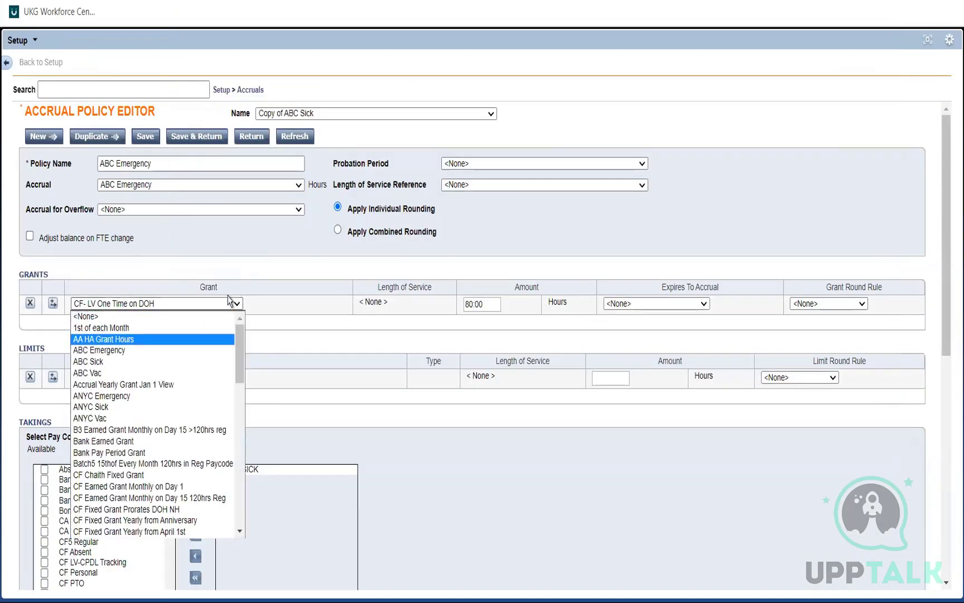
{"action": "left_click_drag", "start_coordinate": [239, 344], "coordinate": [239, 523]}
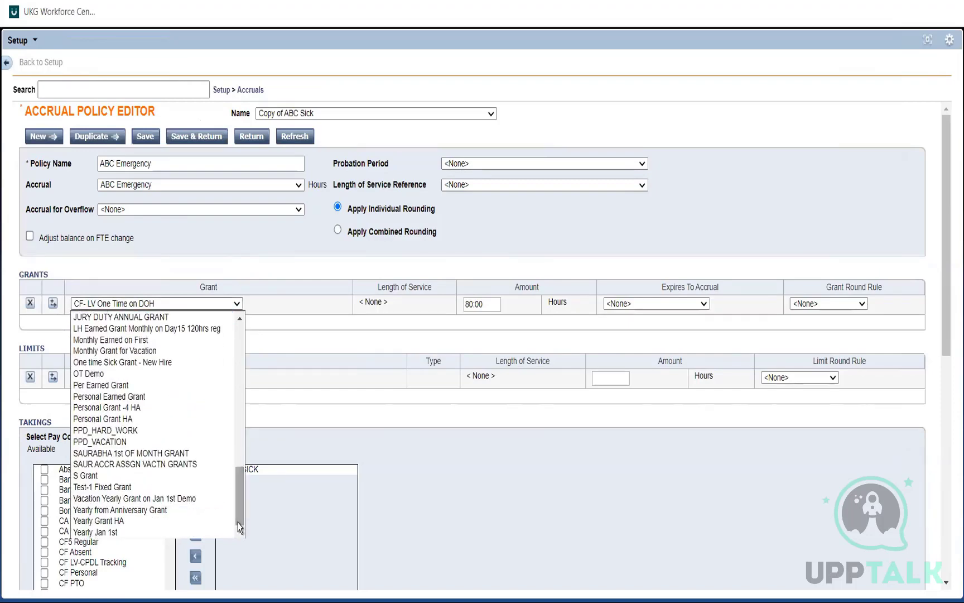
{"action": "key", "text": "alt+Tab"}
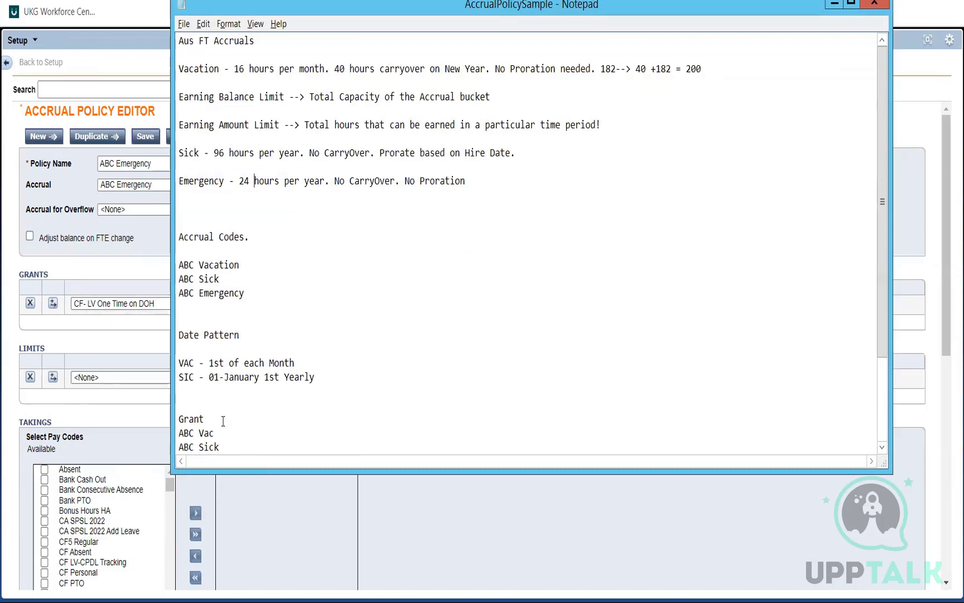
{"action": "key", "text": "alt+Tab"}
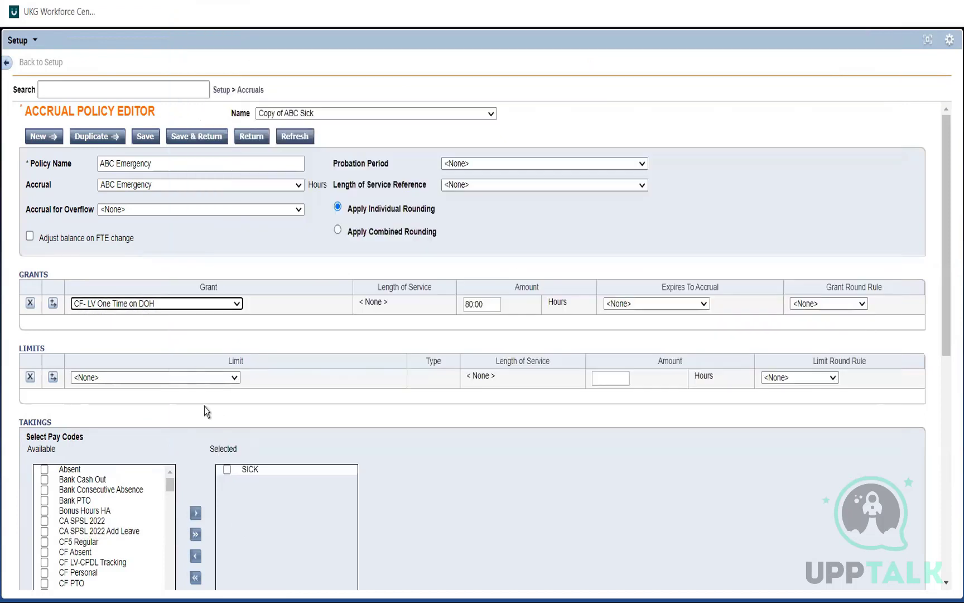
Step: Set the policy's grant to ABC Emergency with an amount of 24:00 hours
{"action": "left_click", "coordinate": [173, 307]}
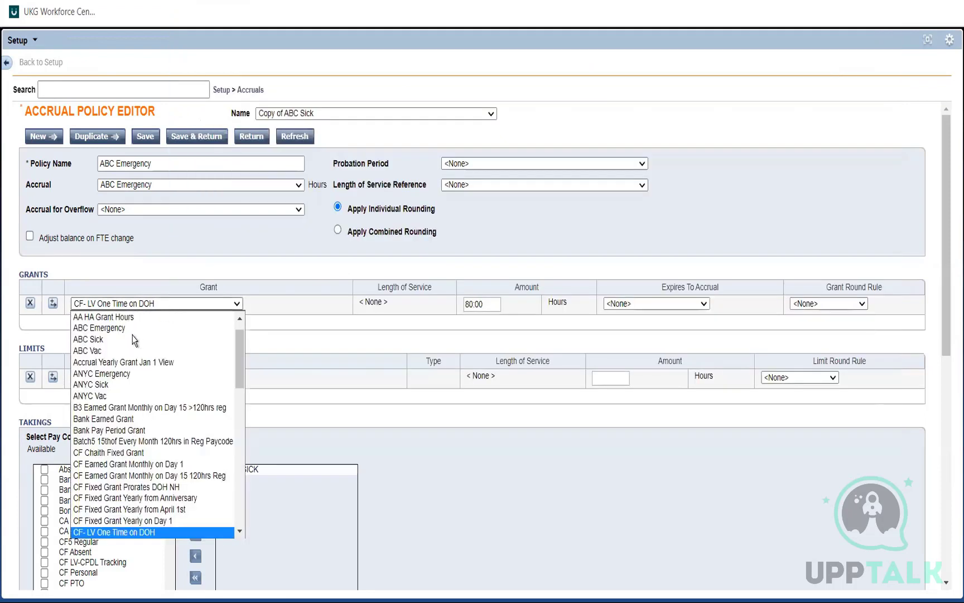
{"action": "left_click", "coordinate": [113, 340]}
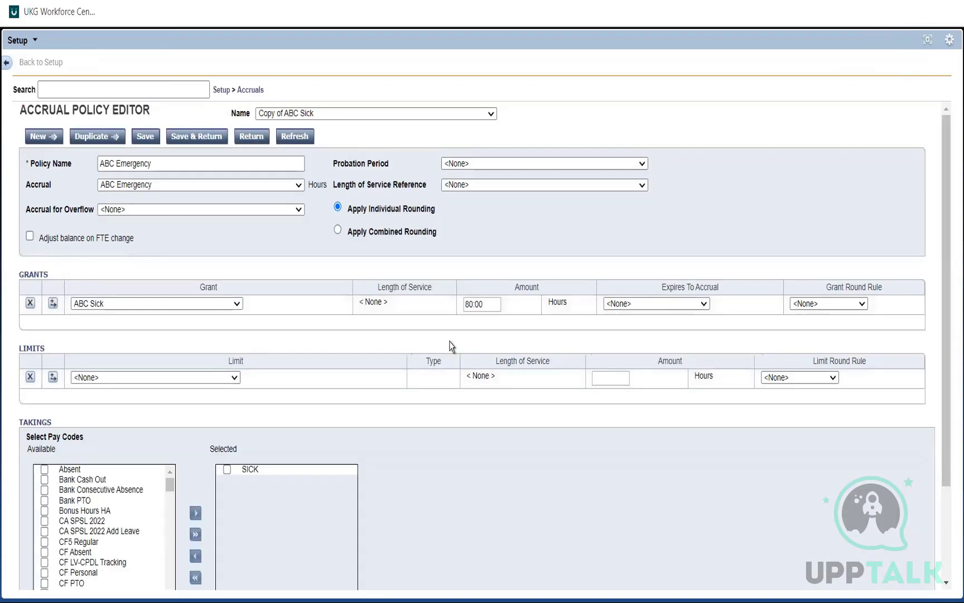
{"action": "left_click", "coordinate": [143, 312]}
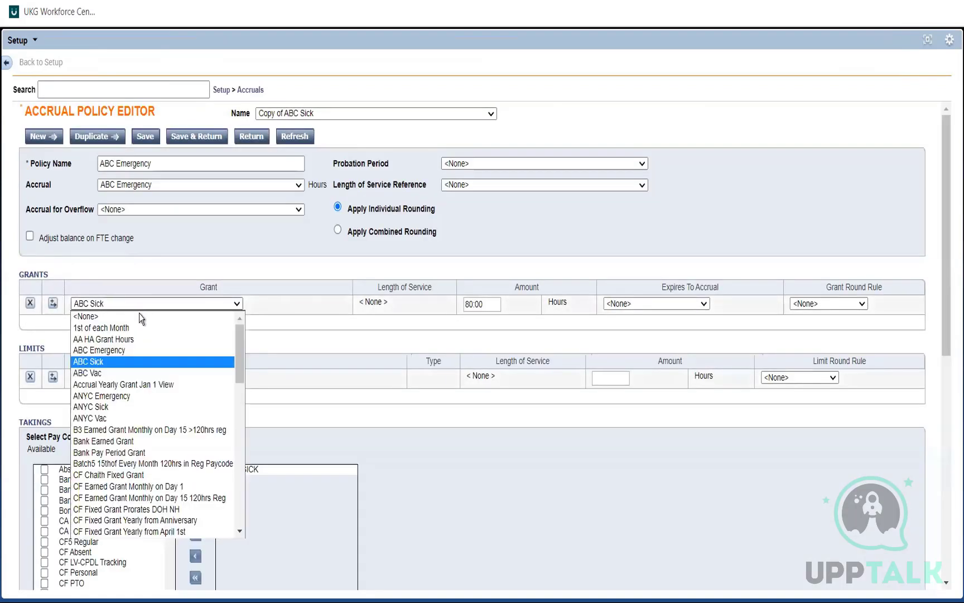
{"action": "left_click", "coordinate": [125, 347]}
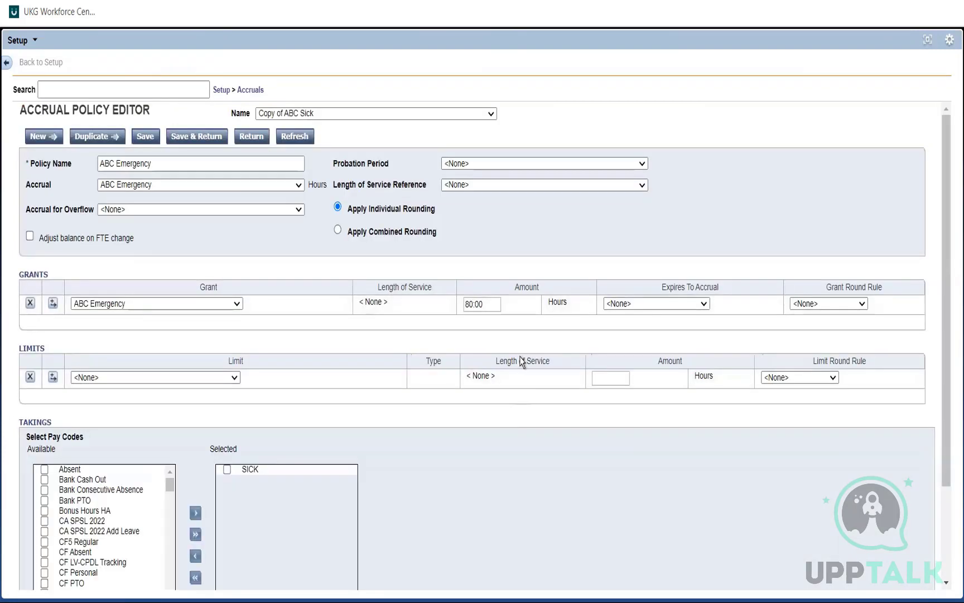
{"action": "left_click", "coordinate": [473, 303]}
{"action": "key", "text": "BackSpace"}
{"action": "key", "text": "BackSpace"}
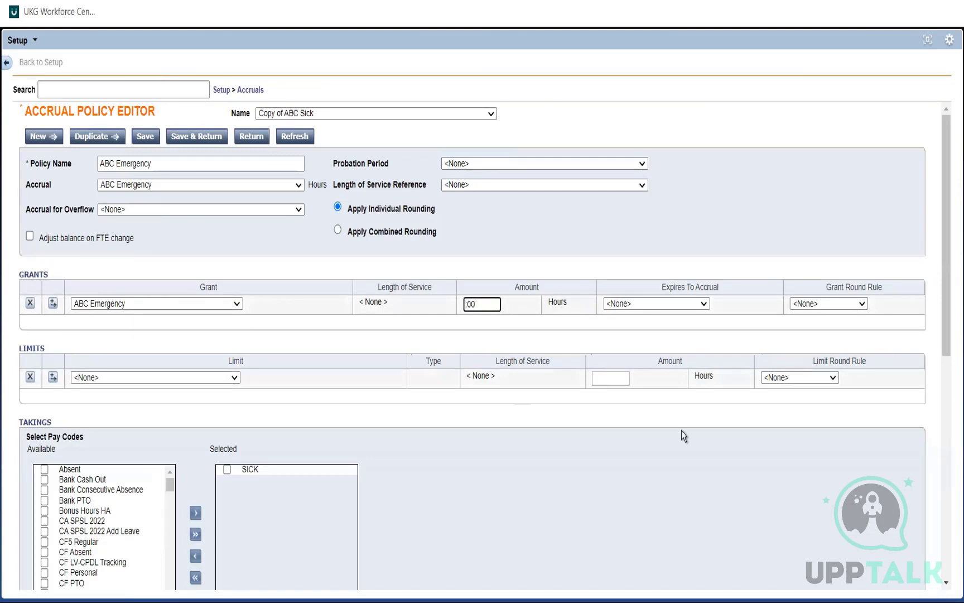
{"action": "type", "text": "24"}
{"action": "left_click", "coordinate": [536, 350]}
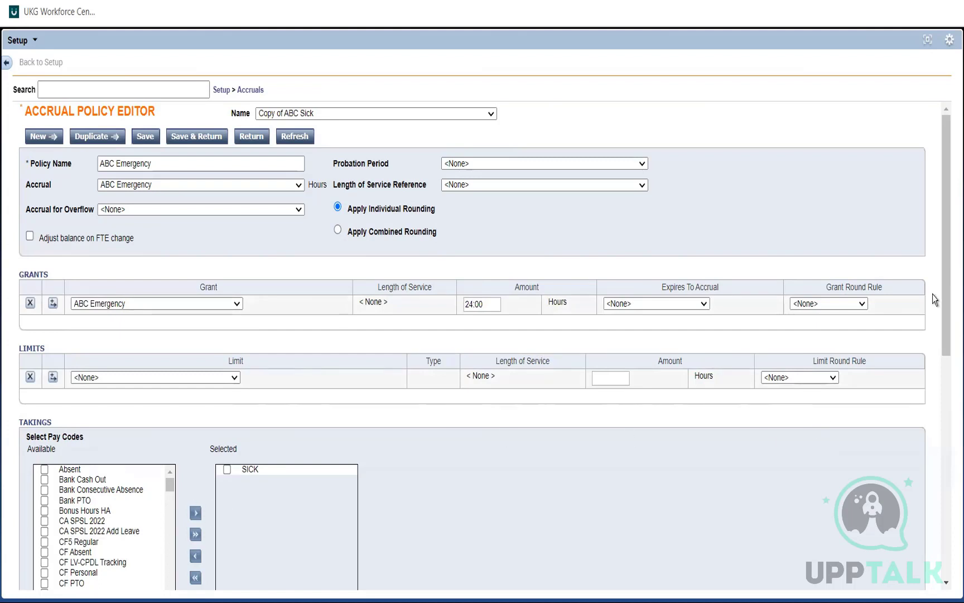
Step: Check the limit name in the Notepad notes, and set the policy's limit to Jan 1st Carryover Yearly with an amount of 0 hours
{"action": "left_click_drag", "start_coordinate": [947, 303], "coordinate": [947, 316]}
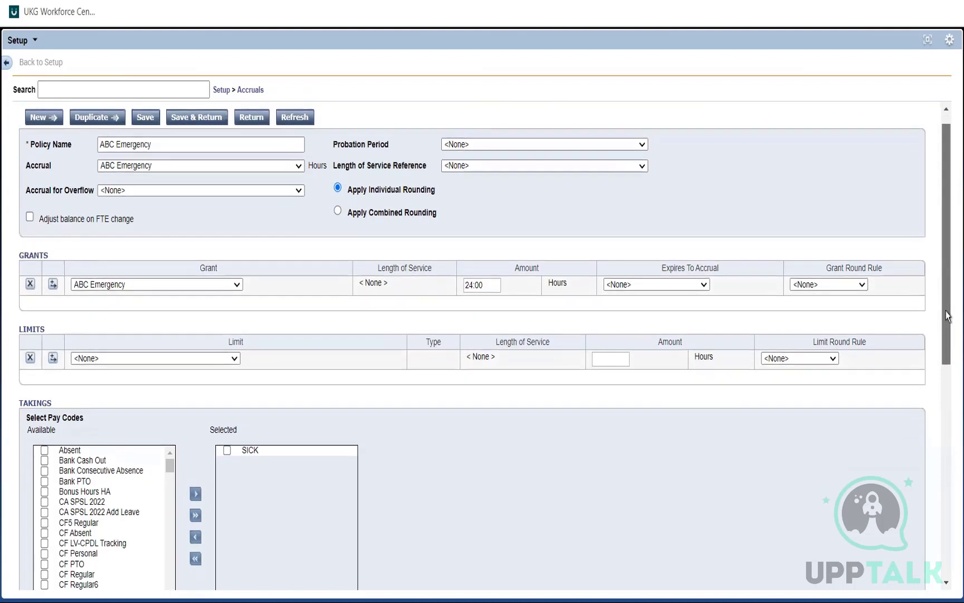
{"action": "left_click", "coordinate": [232, 354]}
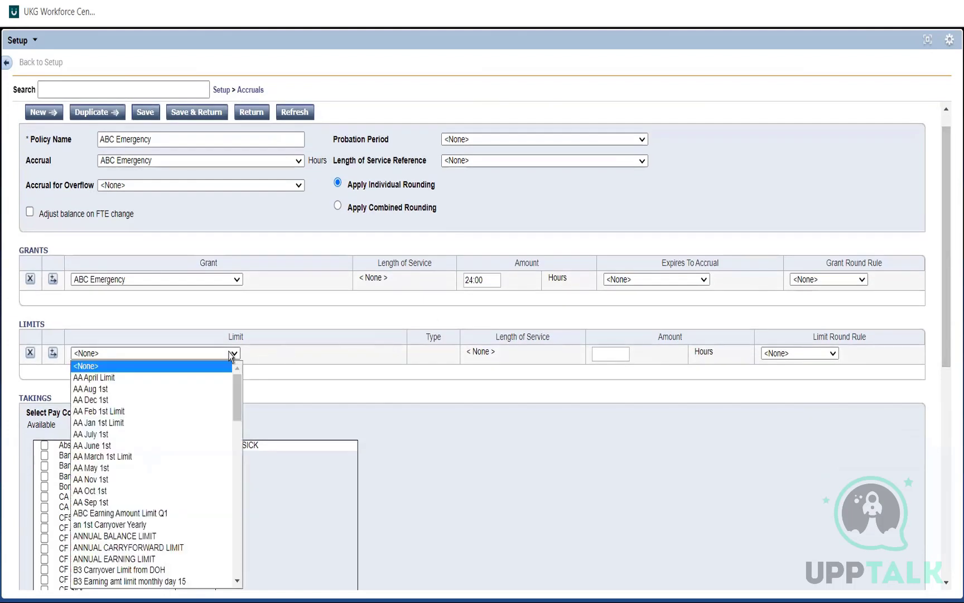
{"action": "key", "text": "alt+Tab"}
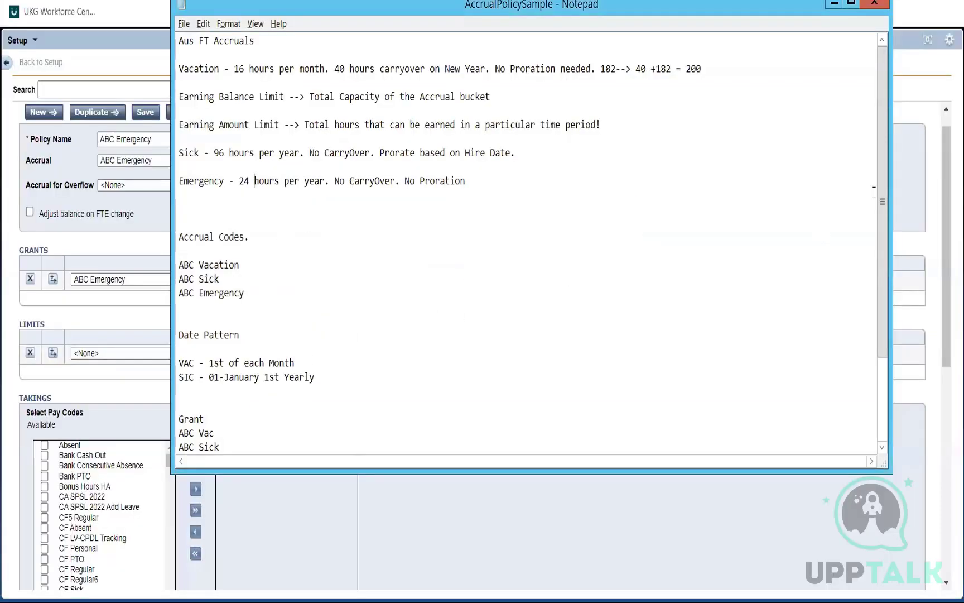
{"action": "left_click_drag", "start_coordinate": [883, 202], "coordinate": [889, 294]}
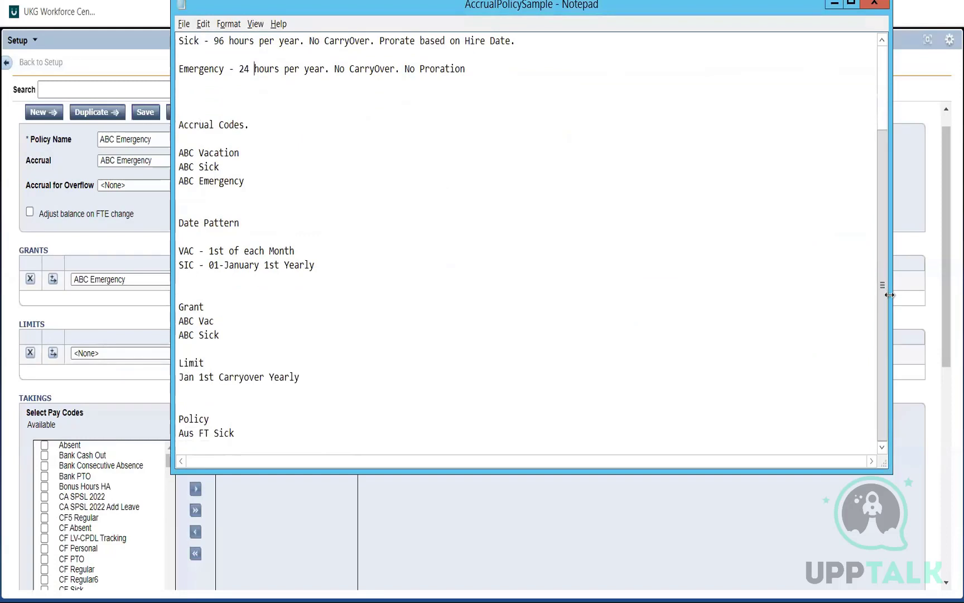
{"action": "key", "text": "alt+Tab"}
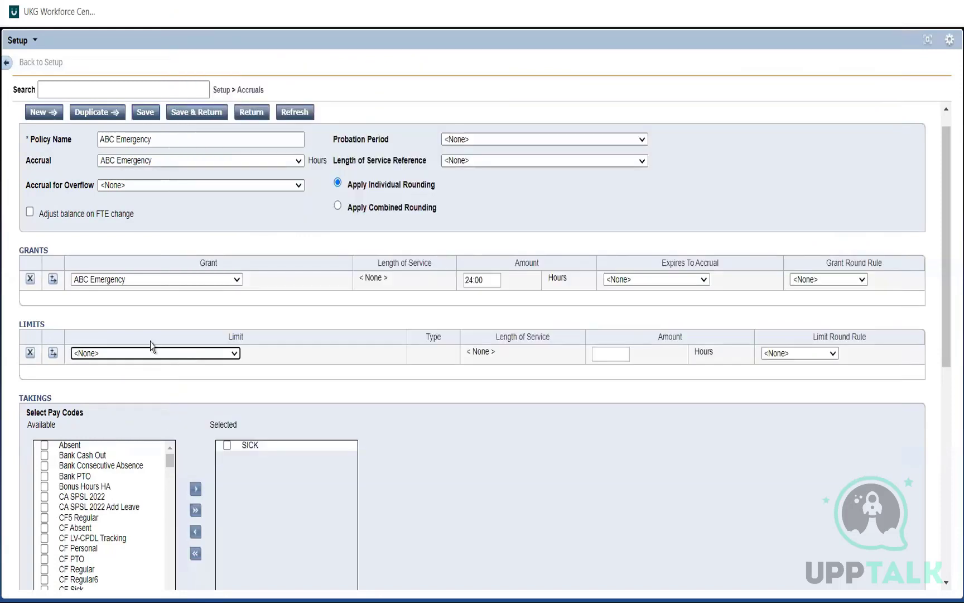
{"action": "left_click", "coordinate": [152, 354]}
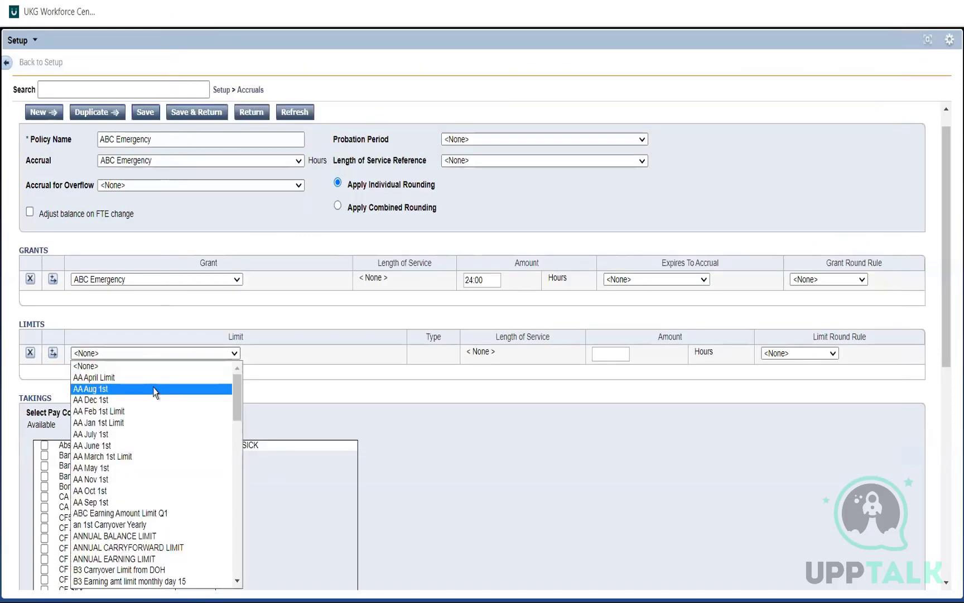
{"action": "key", "text": "j"}
{"action": "key", "text": "Down"}
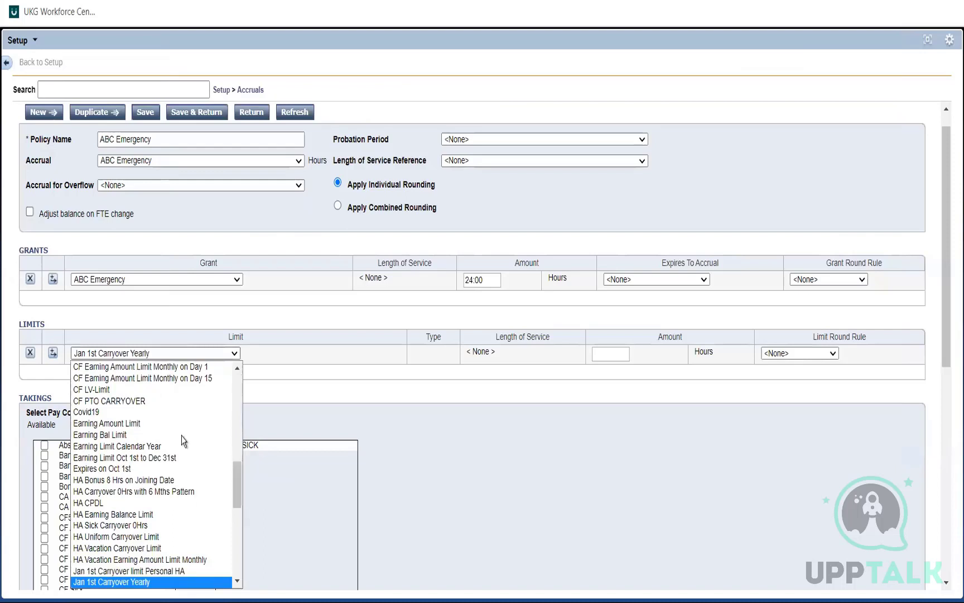
{"action": "left_click", "coordinate": [137, 582]}
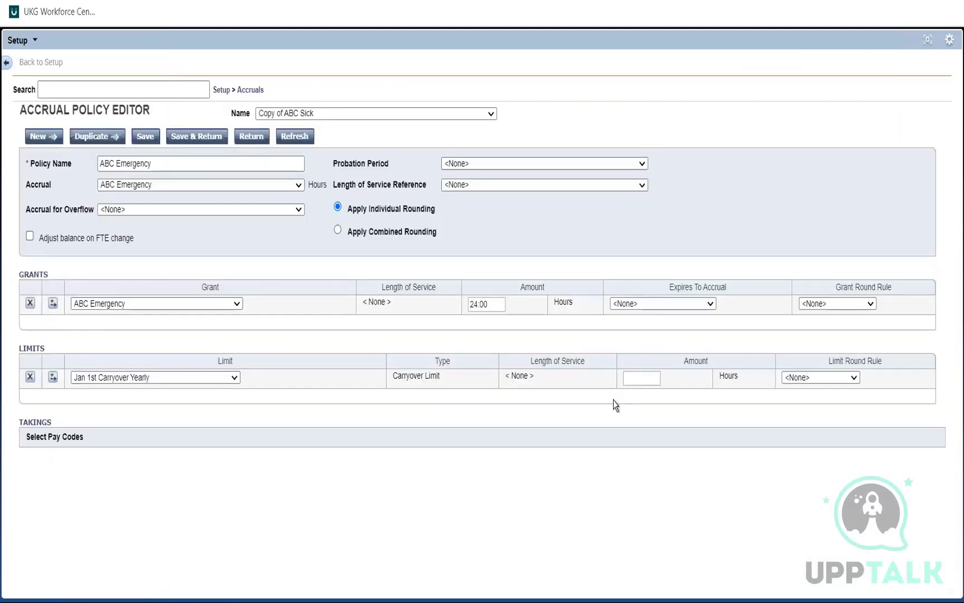
{"action": "left_click", "coordinate": [629, 380]}
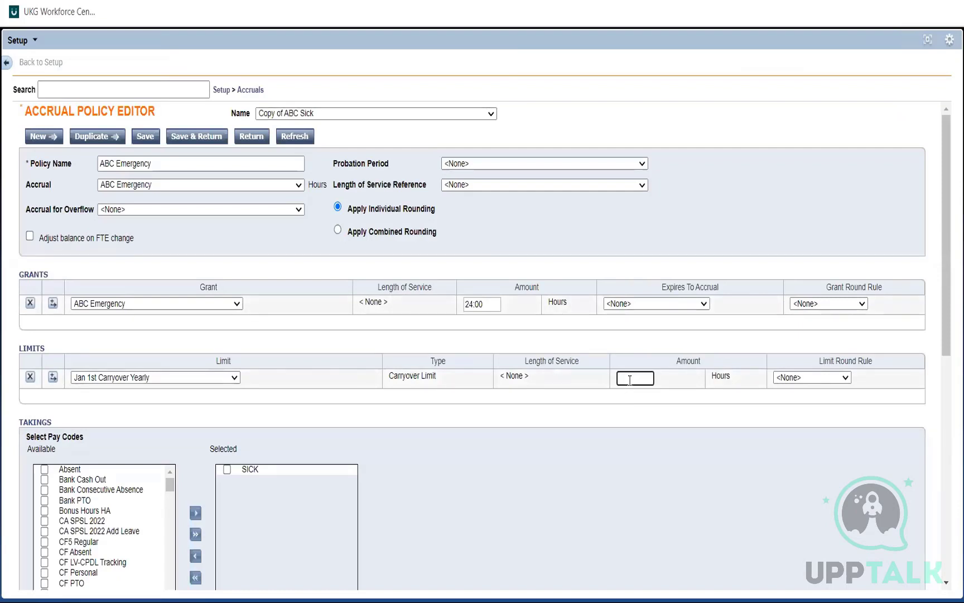
{"action": "left_click", "coordinate": [463, 324]}
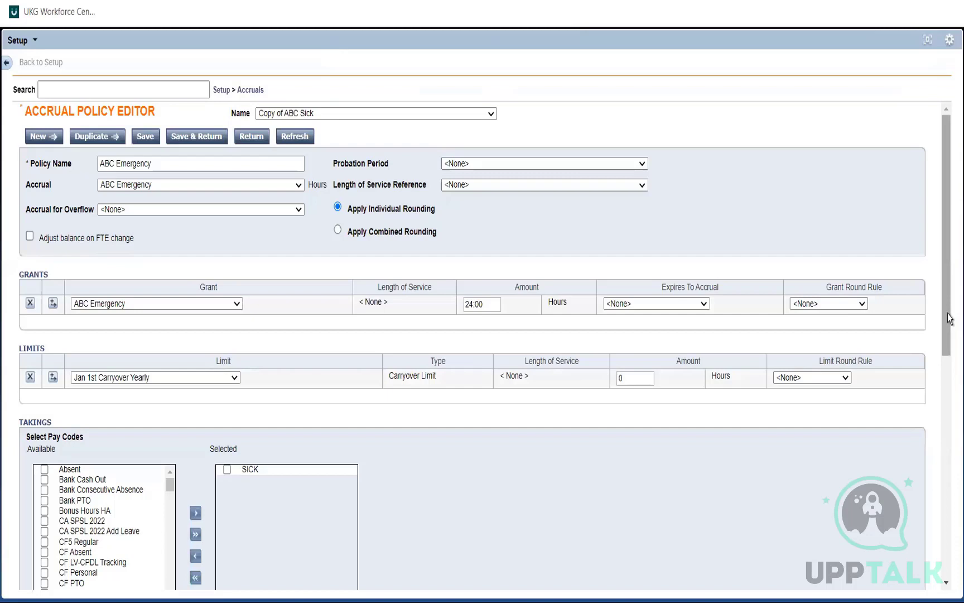
Step: Replace the SICK pay code with PERSONAL in the policy's selected takings pay codes
{"action": "scroll", "coordinate": [949, 317], "scroll_direction": "down", "scroll_amount": 3}
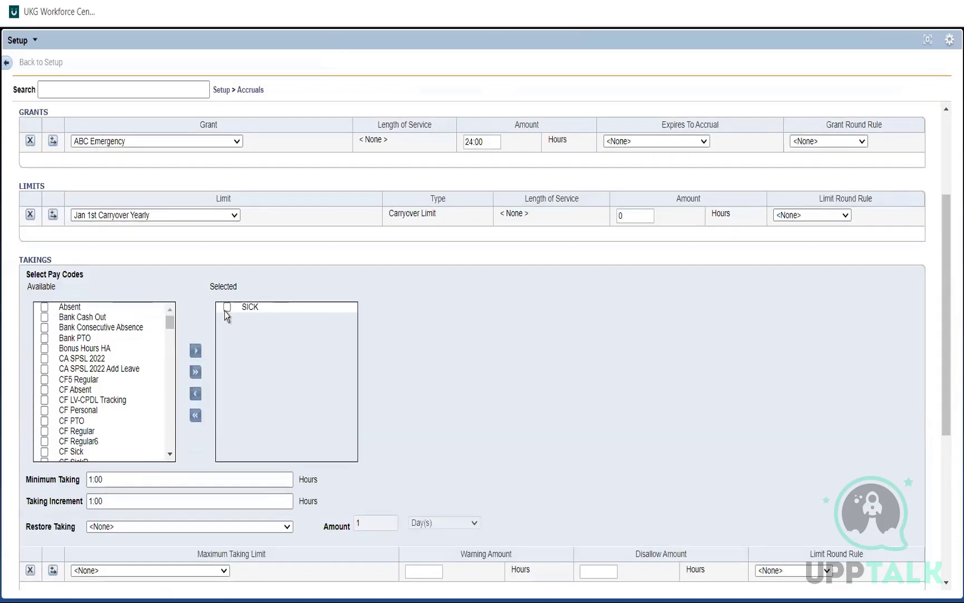
{"action": "left_click", "coordinate": [227, 310]}
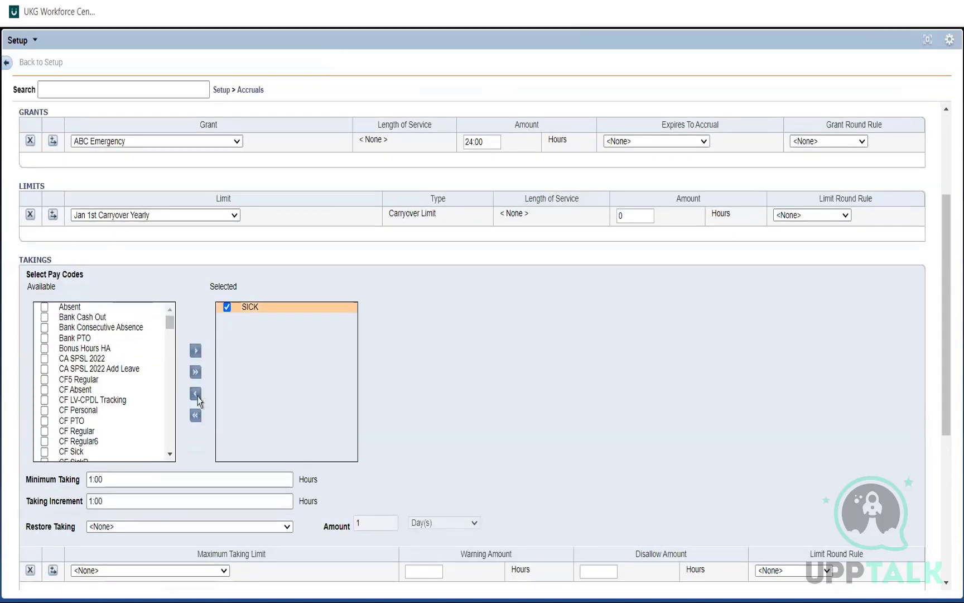
{"action": "left_click", "coordinate": [196, 395]}
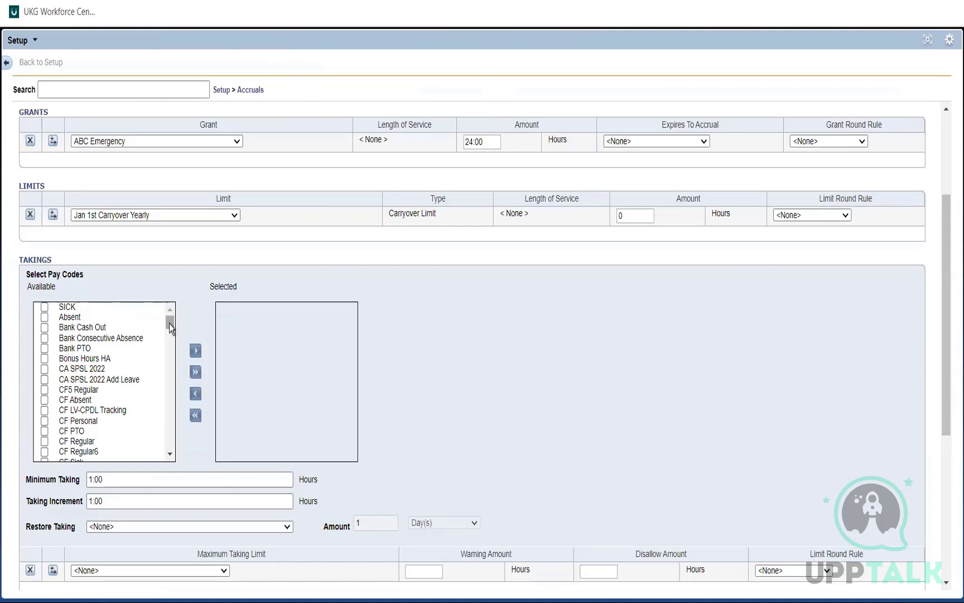
{"action": "left_click_drag", "start_coordinate": [170, 328], "coordinate": [184, 396]}
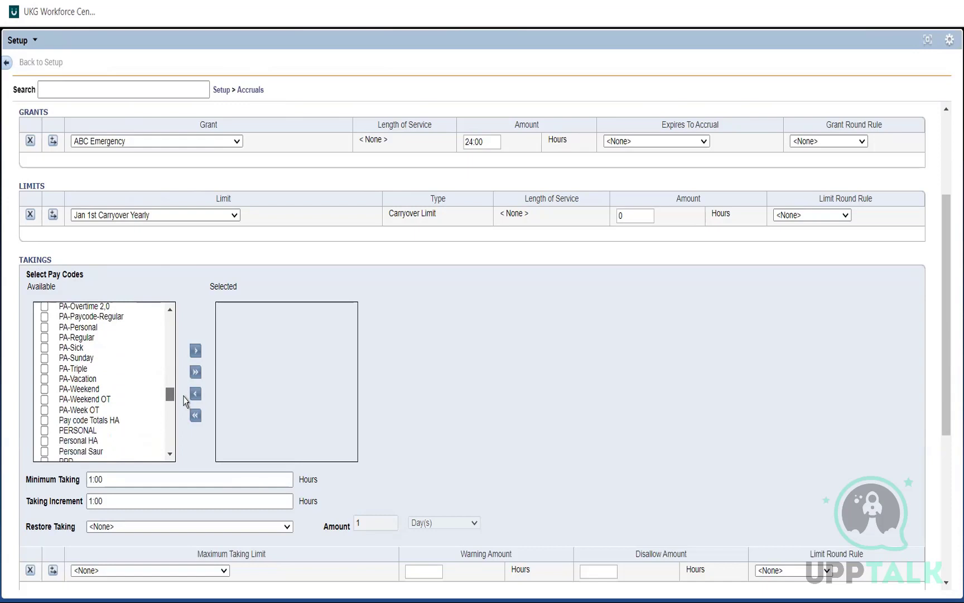
{"action": "left_click", "coordinate": [44, 431]}
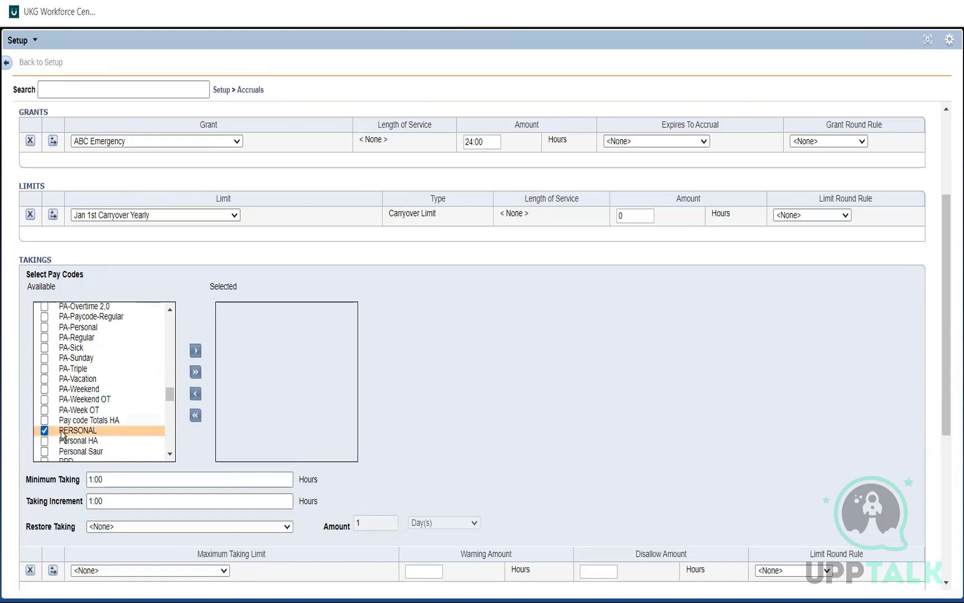
{"action": "left_click", "coordinate": [196, 351]}
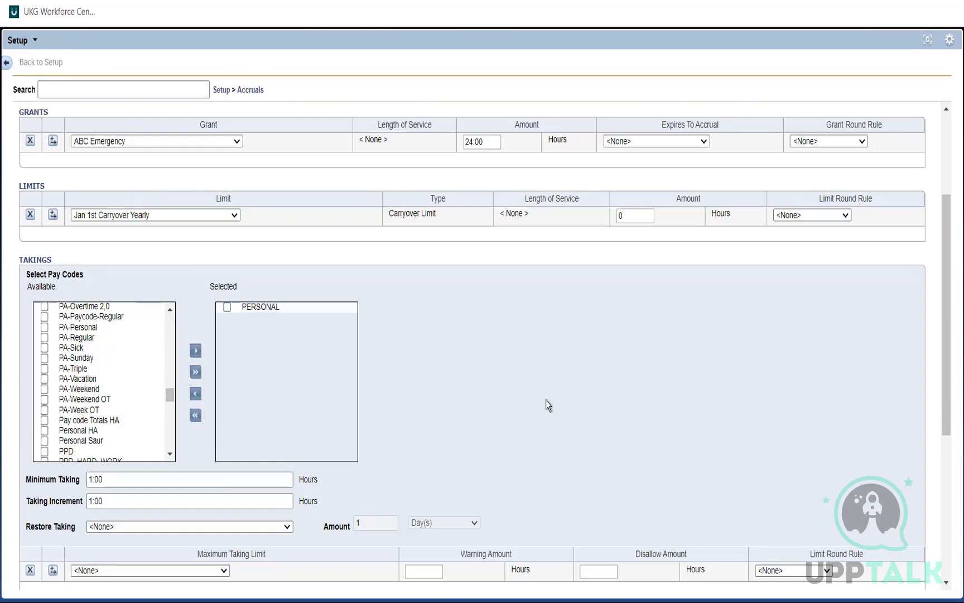
Step: Set both the minimum taking and the taking increment to 4:00 hours
{"action": "left_click", "coordinate": [92, 481]}
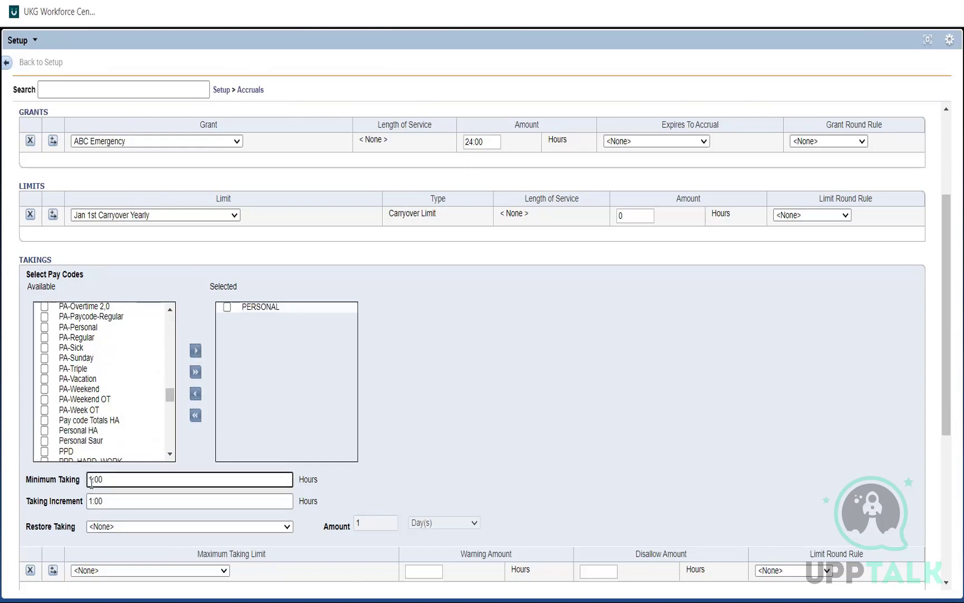
{"action": "key", "text": "BackSpace"}
{"action": "left_click", "coordinate": [92, 502]}
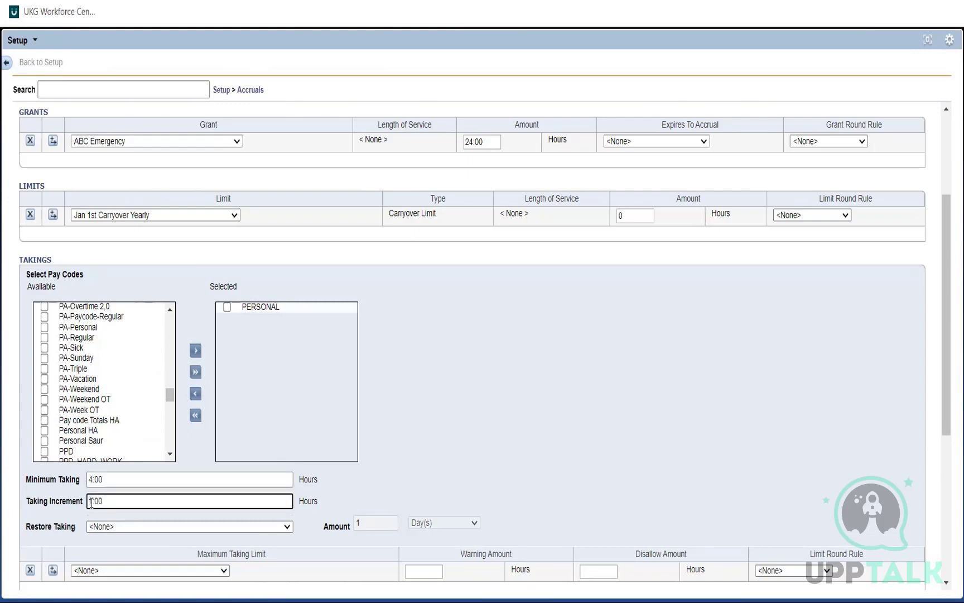
{"action": "left_click", "coordinate": [455, 456]}
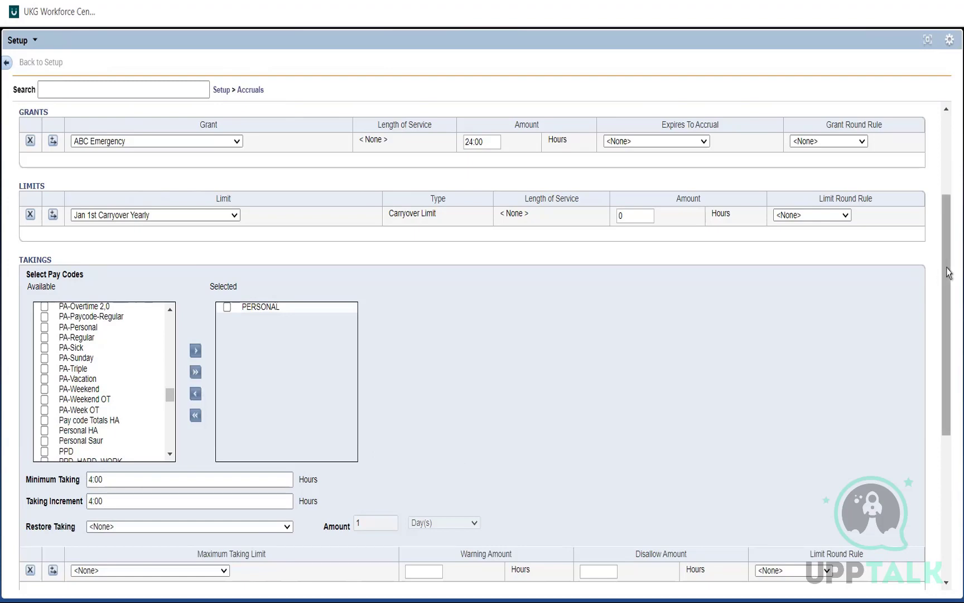
Step: Set the disallow overdraft amounts for past or present and future overdrafts to 0 hours, and save the policy, returning to the list
{"action": "left_click_drag", "start_coordinate": [948, 273], "coordinate": [952, 416]}
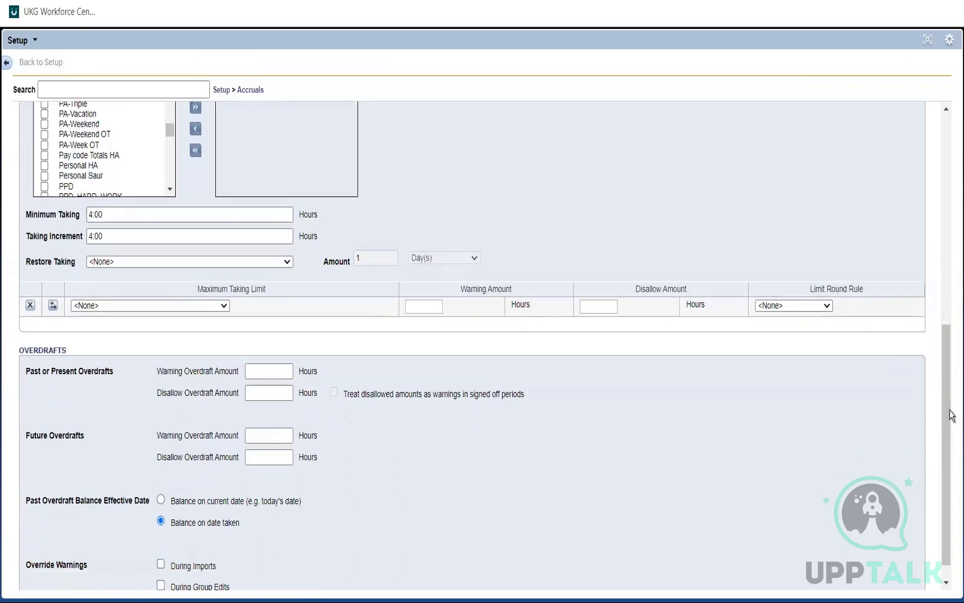
{"action": "left_click", "coordinate": [270, 395]}
{"action": "left_click", "coordinate": [283, 456]}
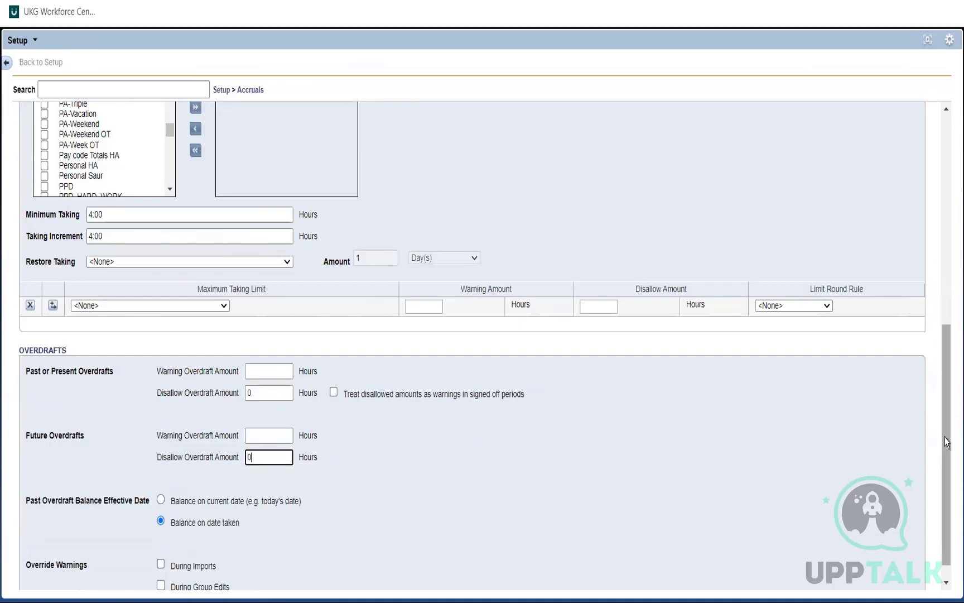
{"action": "scroll", "coordinate": [943, 441], "scroll_direction": "down", "scroll_amount": 1}
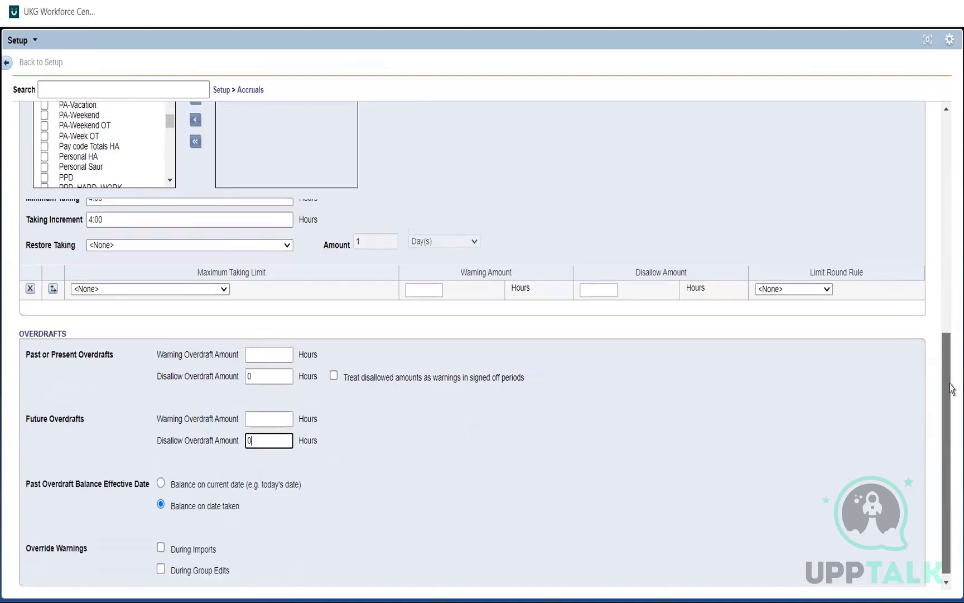
{"action": "left_click_drag", "start_coordinate": [951, 389], "coordinate": [952, 199]}
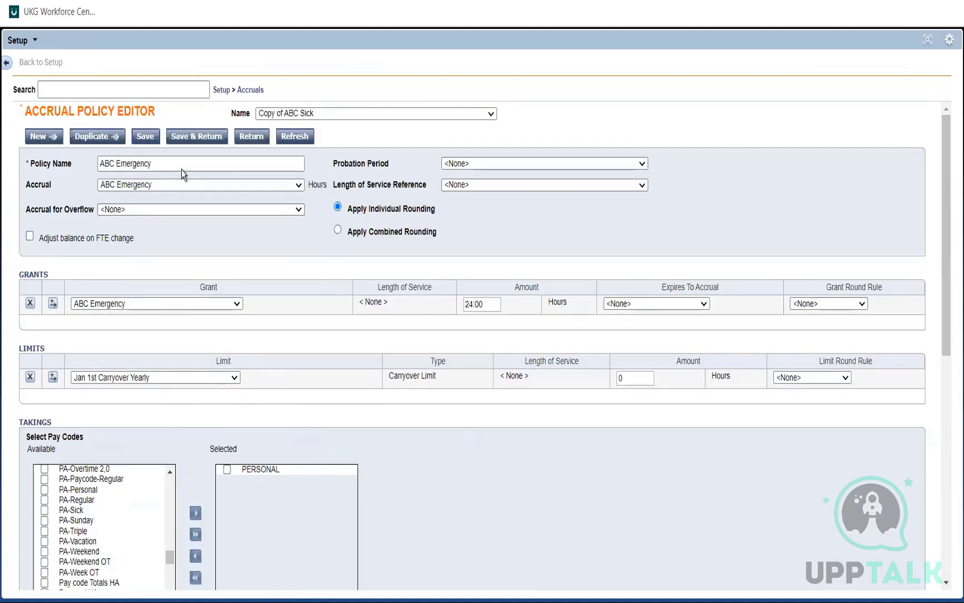
{"action": "left_click", "coordinate": [197, 137]}
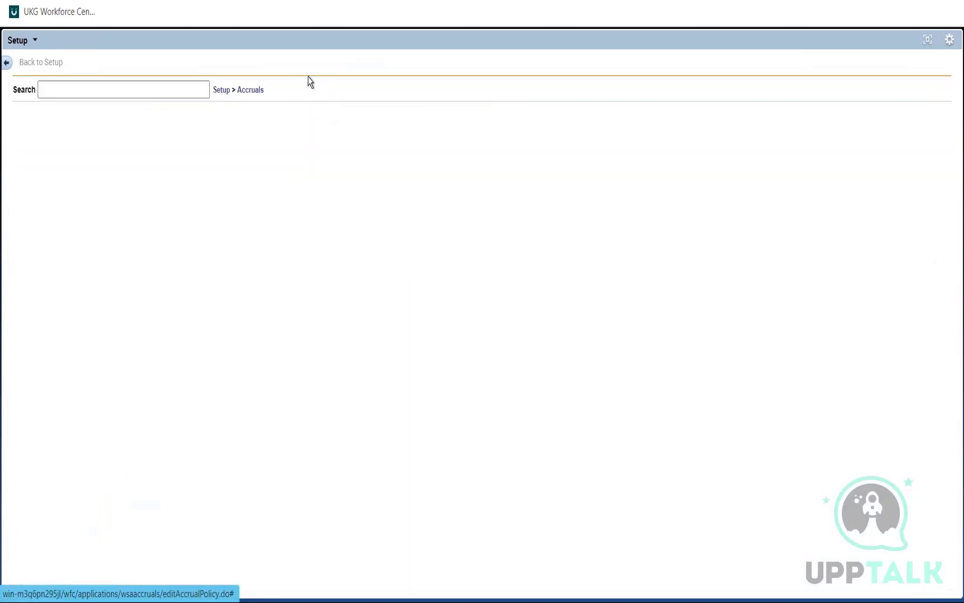
Step: Open the Aus FT accrual profile for editing from the accrual profiles list
{"action": "left_click", "coordinate": [258, 90]}
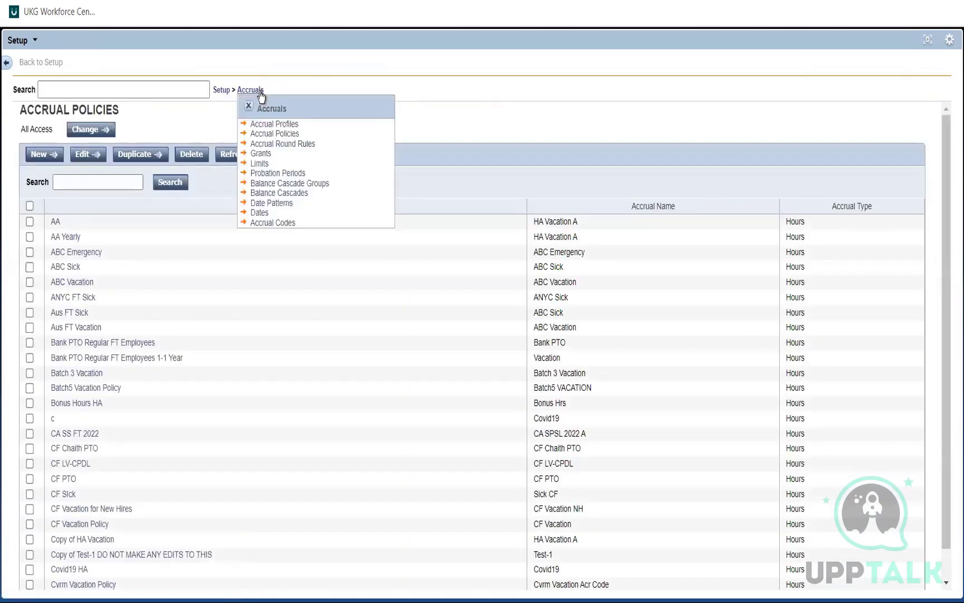
{"action": "left_click", "coordinate": [267, 126]}
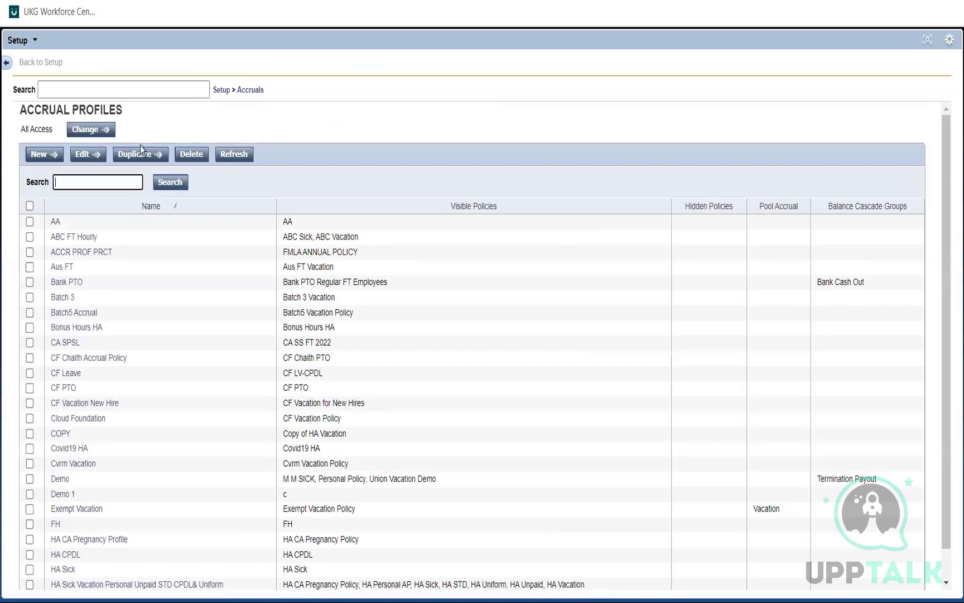
{"action": "left_click", "coordinate": [62, 269]}
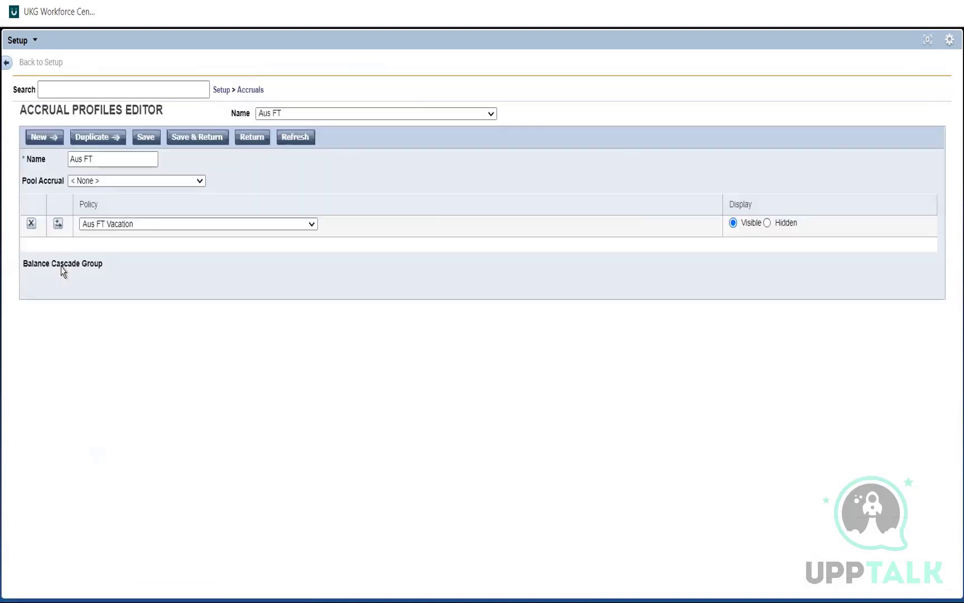
Step: Add two policy rows below Aus FT Vacation in the profile, and set the first new row to Aus FT Sick
{"action": "left_click", "coordinate": [58, 224]}
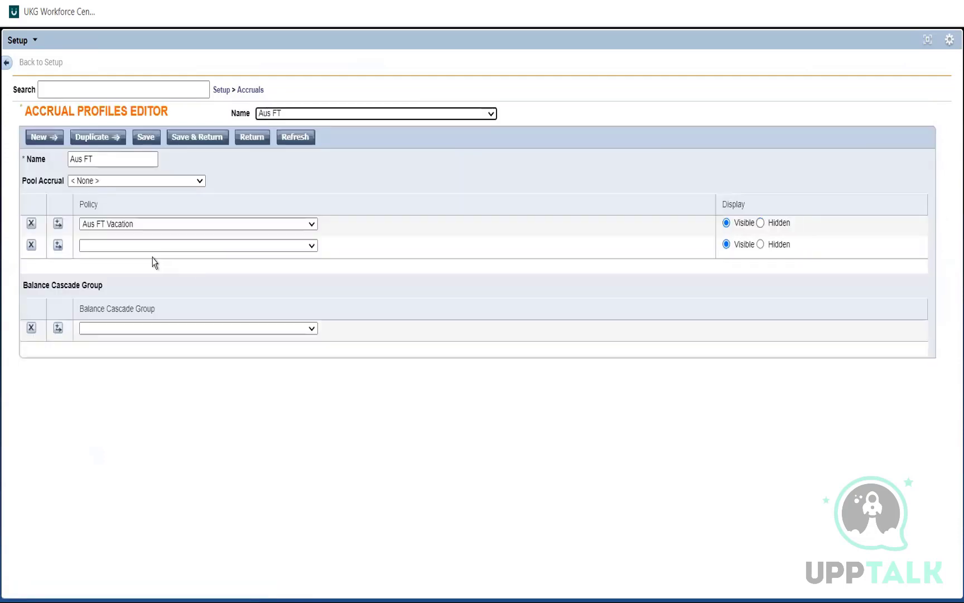
{"action": "left_click", "coordinate": [143, 249]}
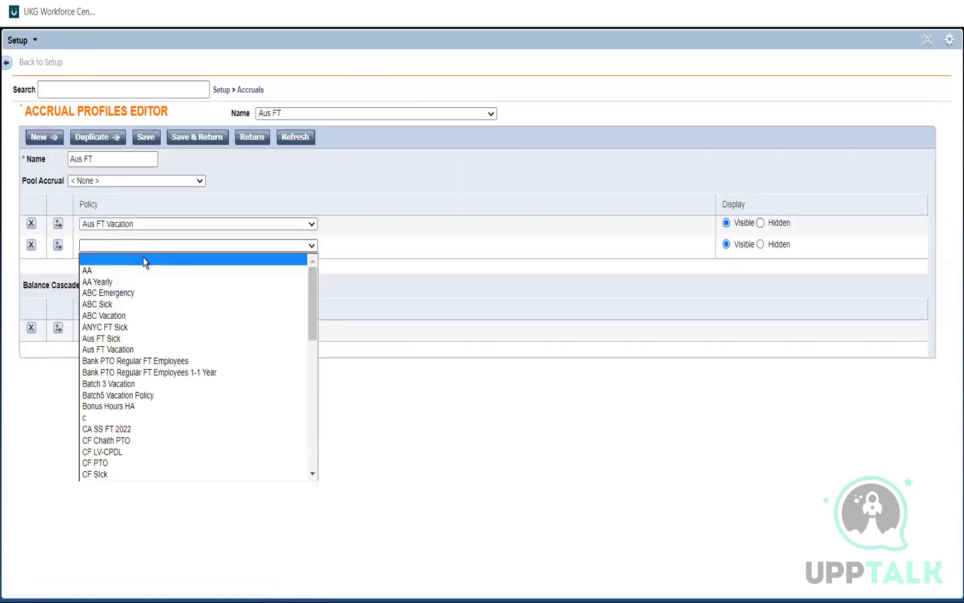
{"action": "left_click", "coordinate": [102, 305]}
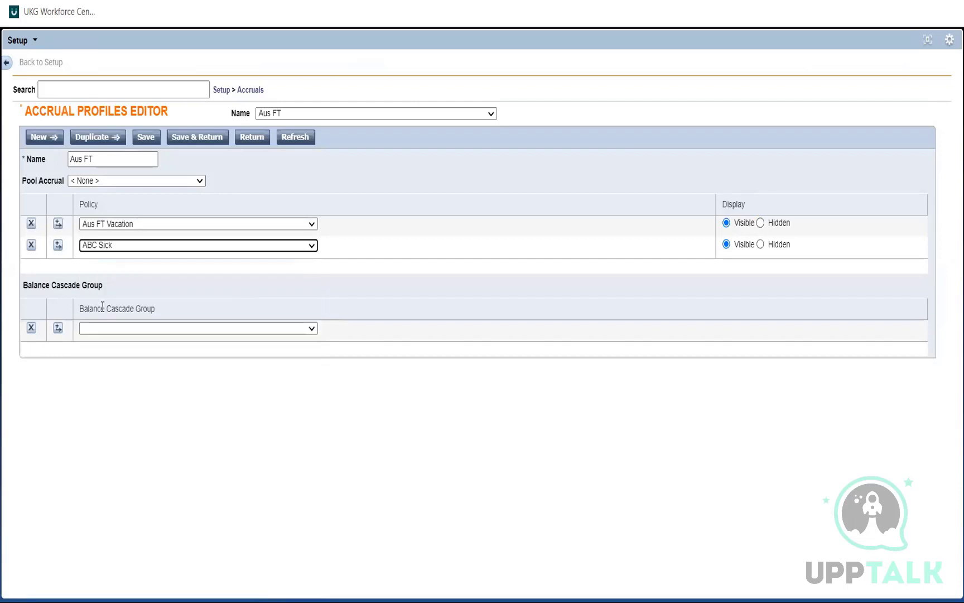
{"action": "left_click", "coordinate": [62, 249]}
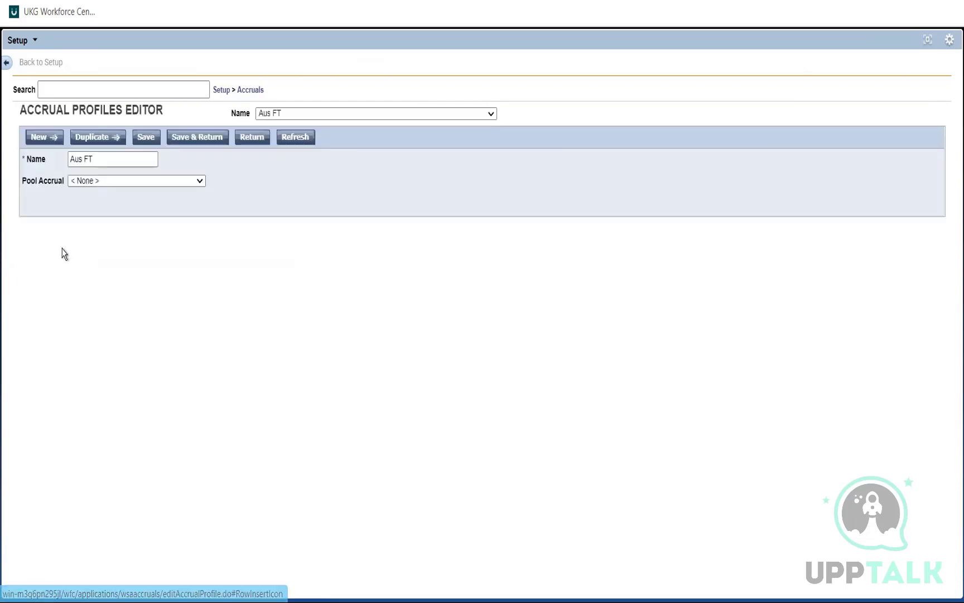
{"action": "left_click", "coordinate": [222, 267]}
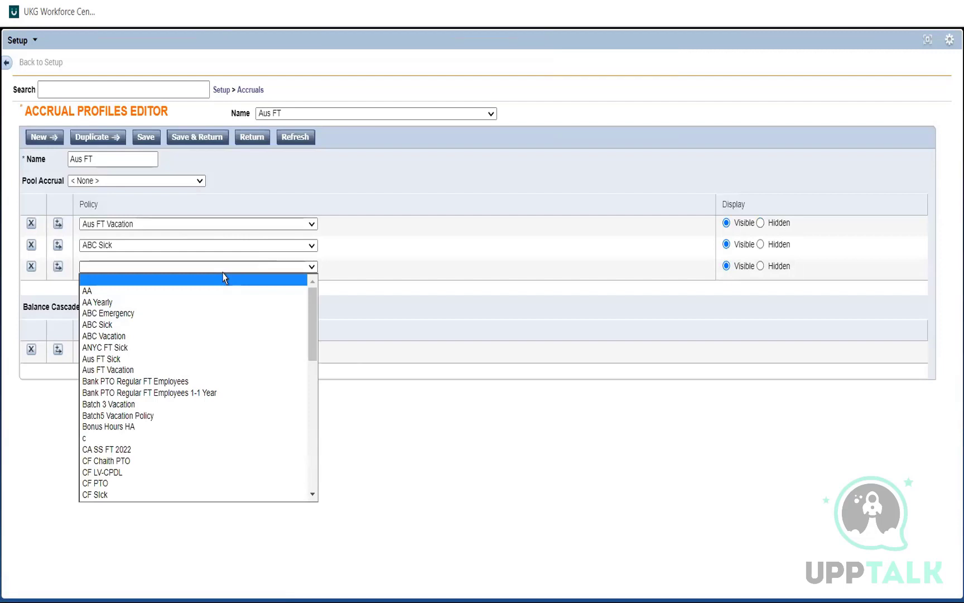
{"action": "left_click", "coordinate": [203, 245]}
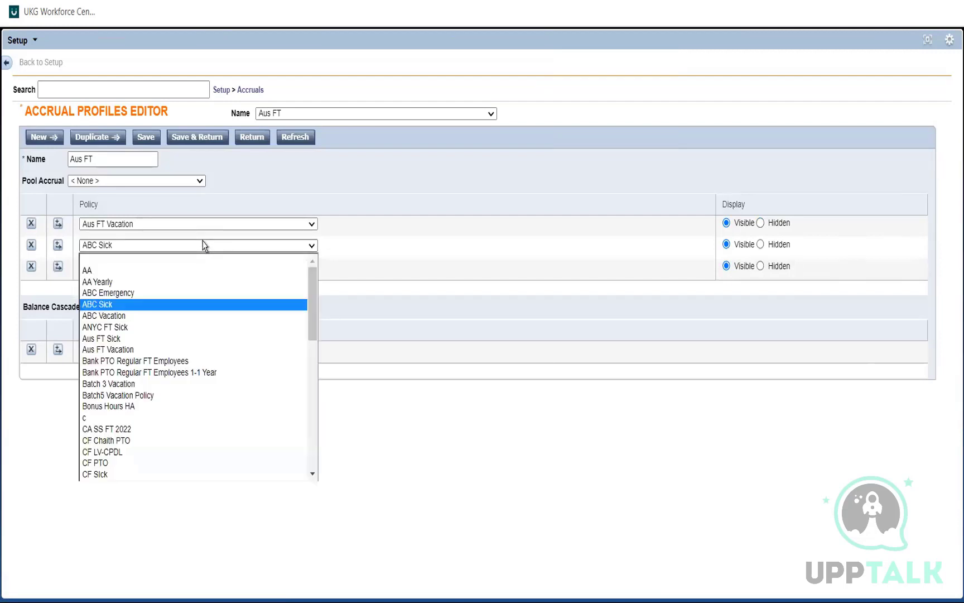
{"action": "left_click", "coordinate": [121, 338]}
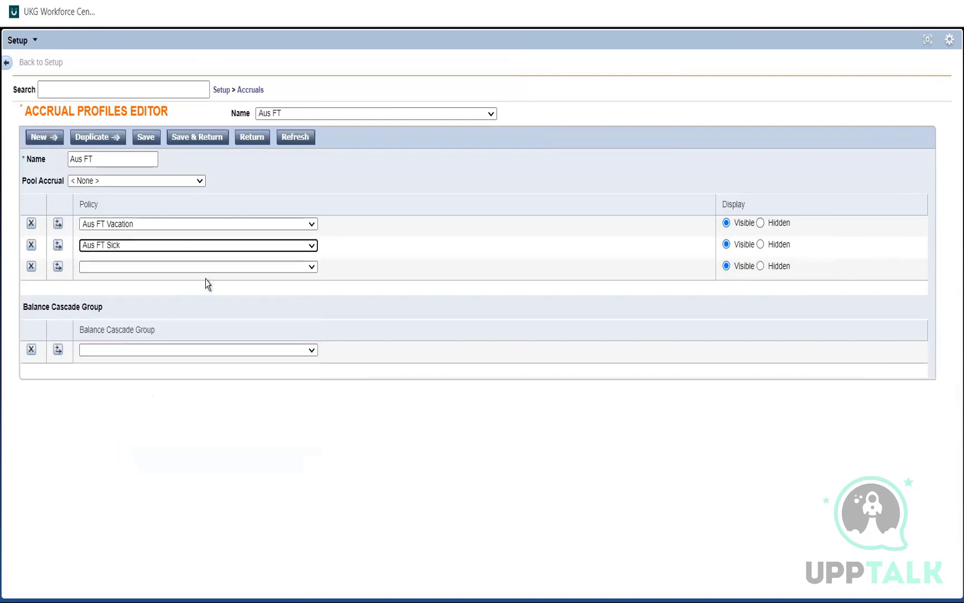
Step: Set the profile's third policy row to ABC Emergency, and save the profile, returning to the list
{"action": "left_click", "coordinate": [209, 268]}
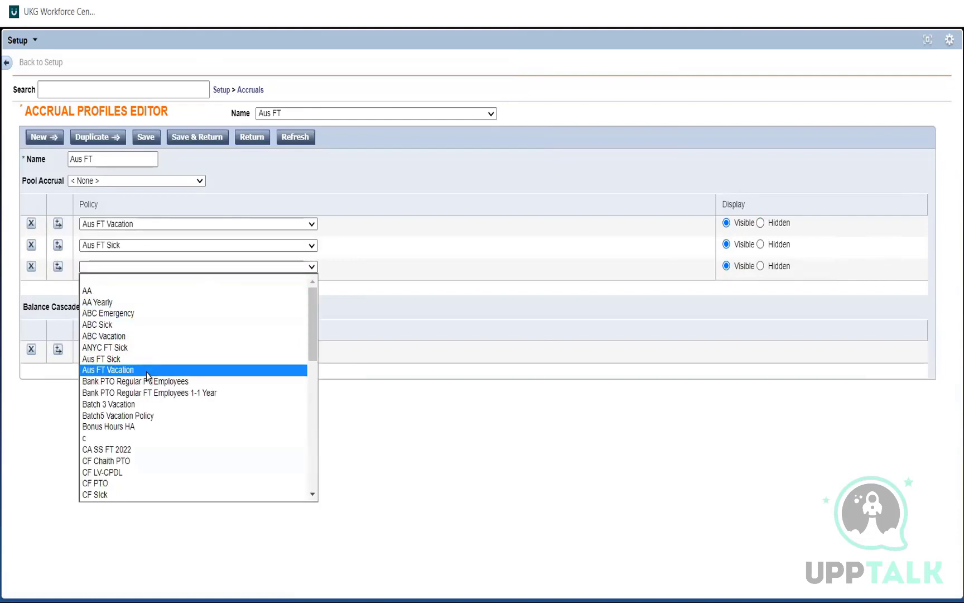
{"action": "left_click", "coordinate": [120, 317]}
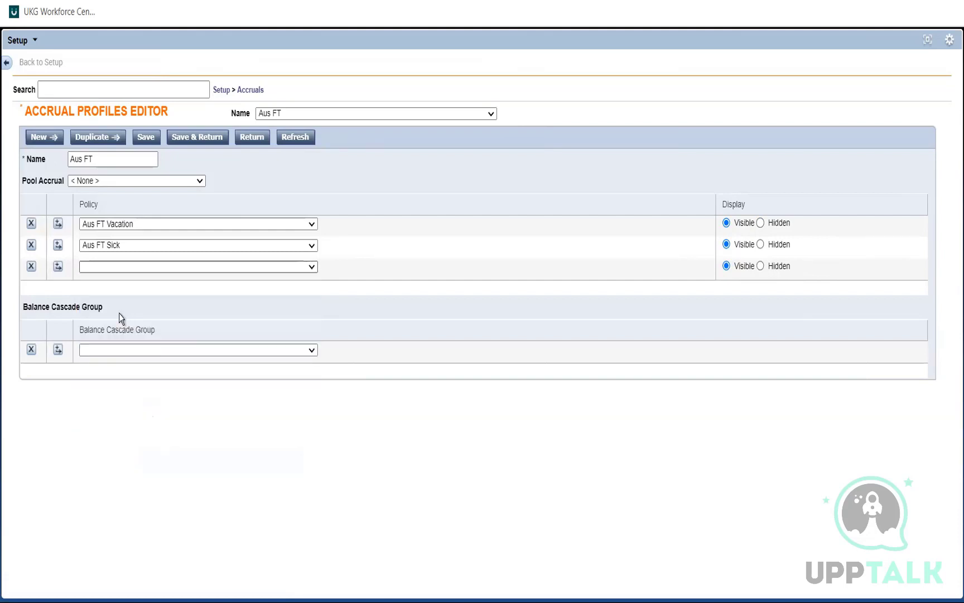
{"action": "left_click", "coordinate": [364, 325]}
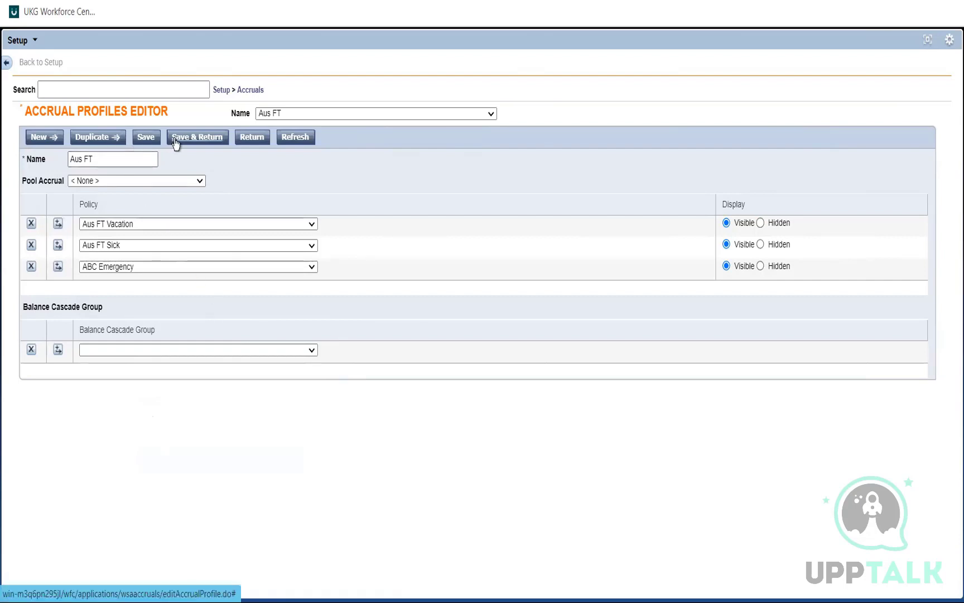
{"action": "left_click", "coordinate": [198, 137]}
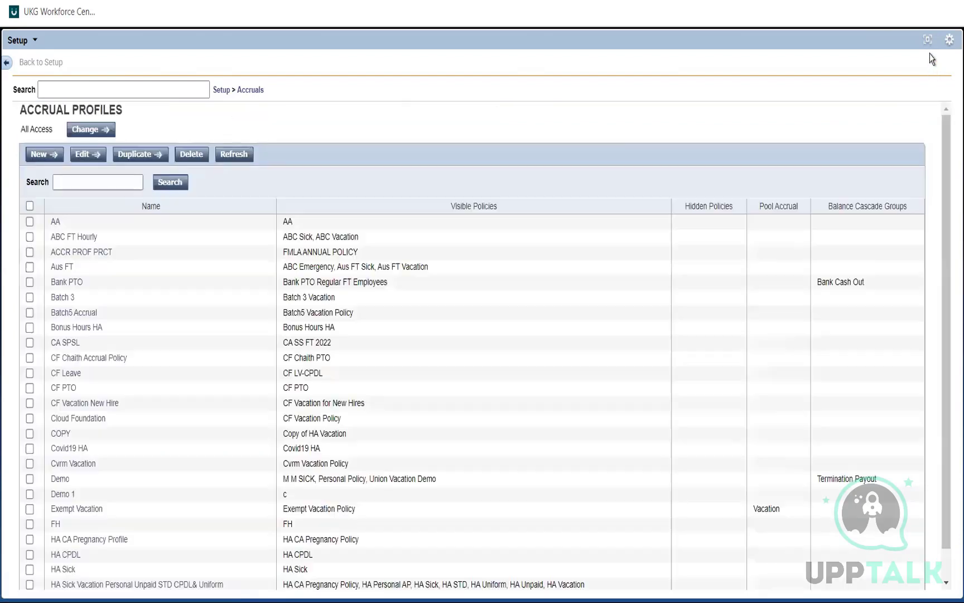
Step: Find the test employee by surname in QuickFind, and view the accrual balances in their timecard
{"action": "left_click", "coordinate": [928, 40]}
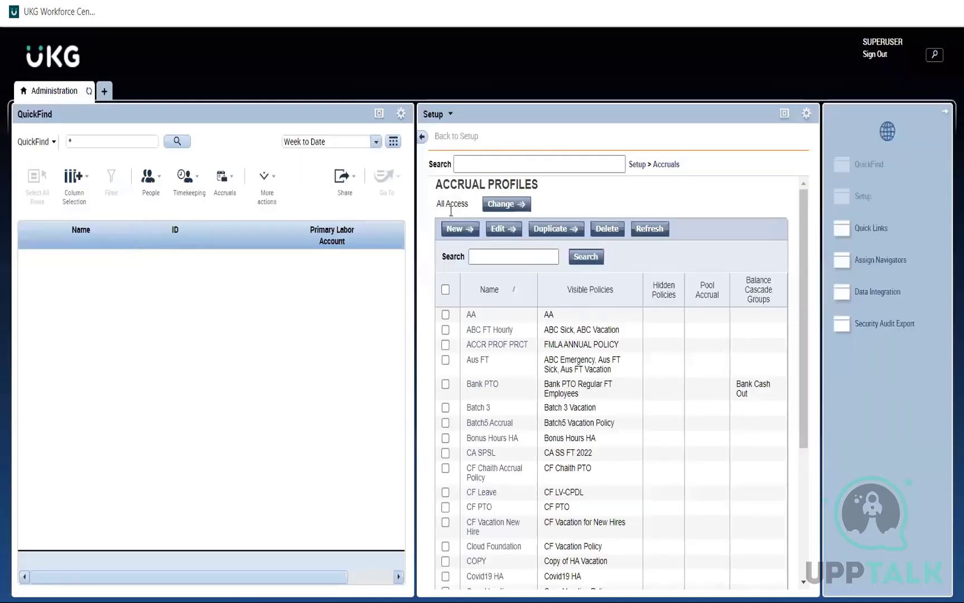
{"action": "left_click", "coordinate": [79, 146]}
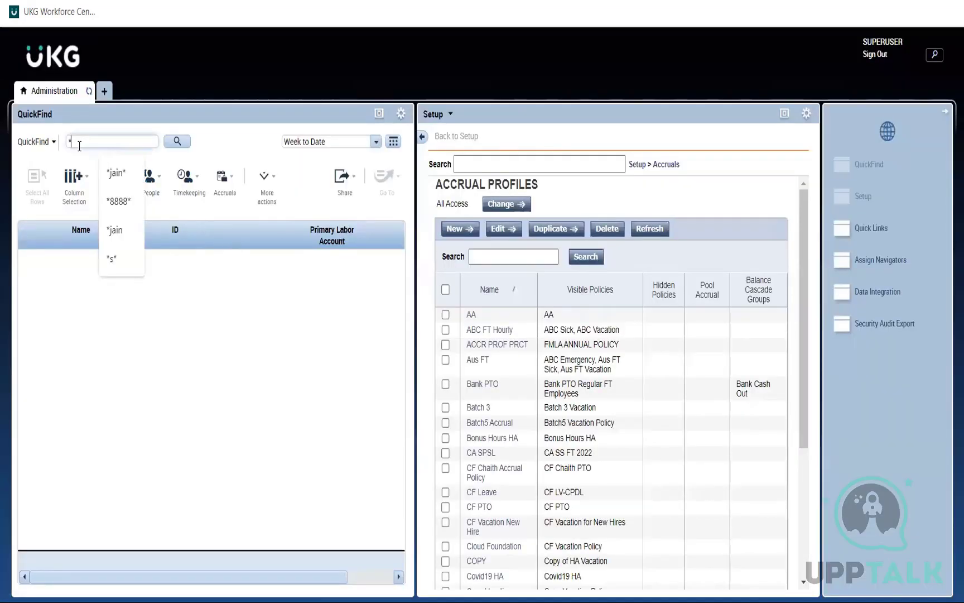
{"action": "left_click", "coordinate": [130, 174]}
{"action": "left_click", "coordinate": [174, 143]}
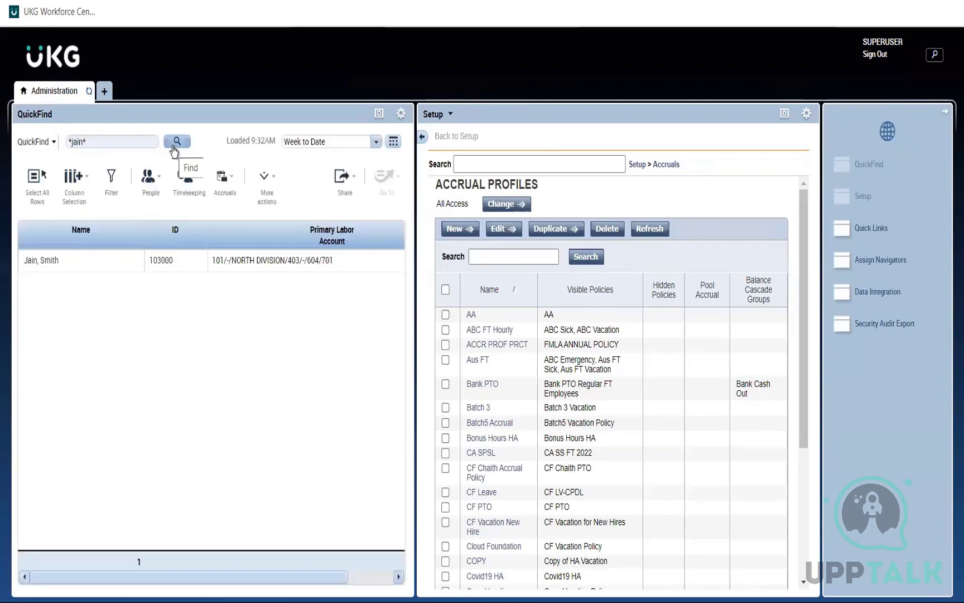
{"action": "left_click", "coordinate": [93, 270]}
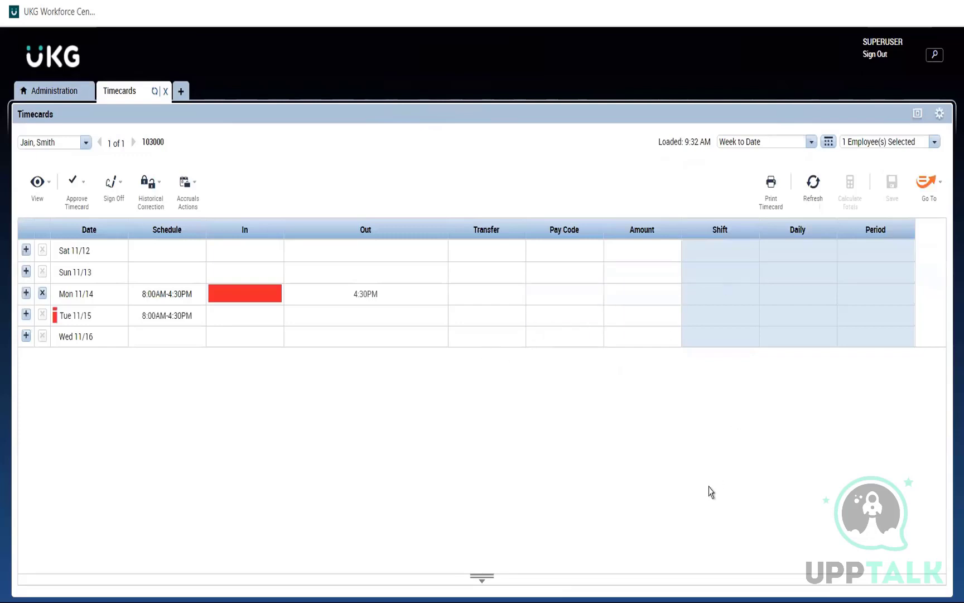
{"action": "left_click", "coordinate": [482, 579]}
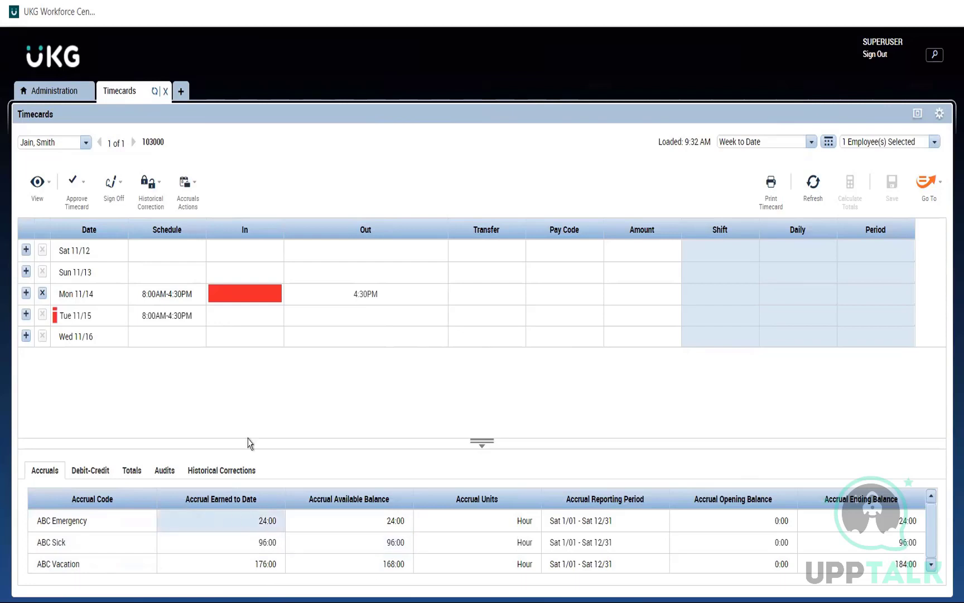
Step: Go to Reports for the selected employee, and select the Accrual Detail report from the Accruals category
{"action": "left_click", "coordinate": [929, 196]}
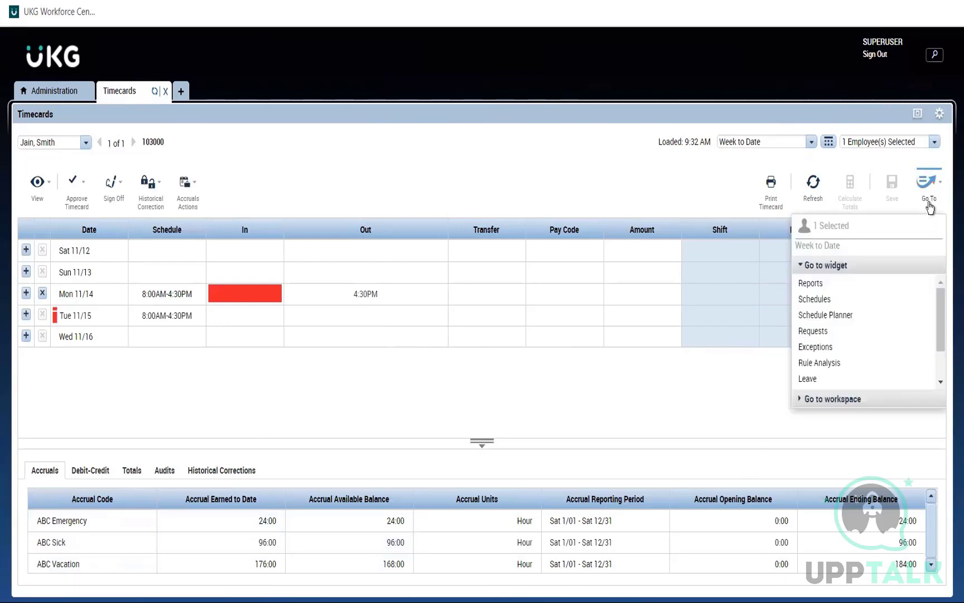
{"action": "left_click", "coordinate": [835, 286]}
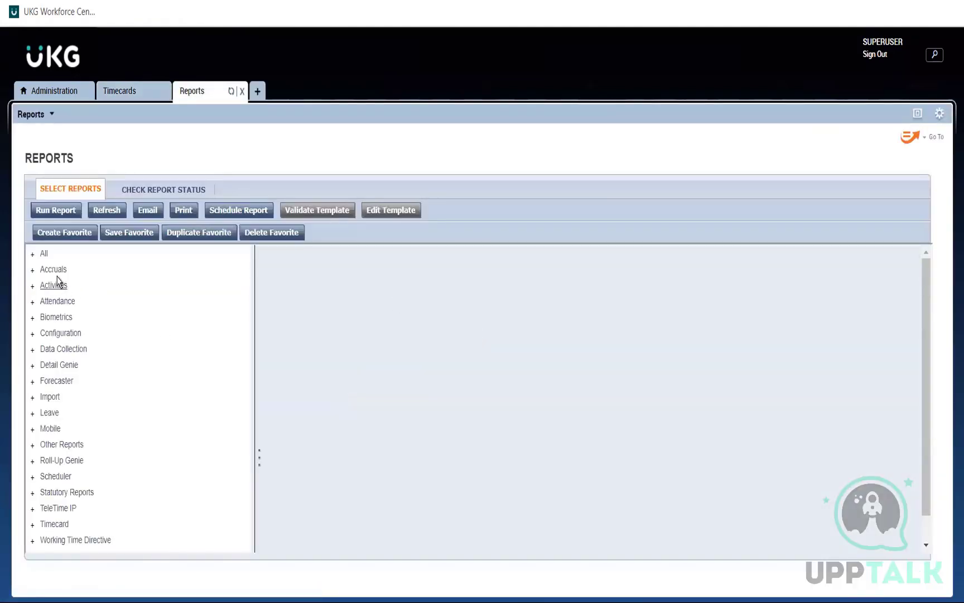
{"action": "left_click", "coordinate": [54, 273]}
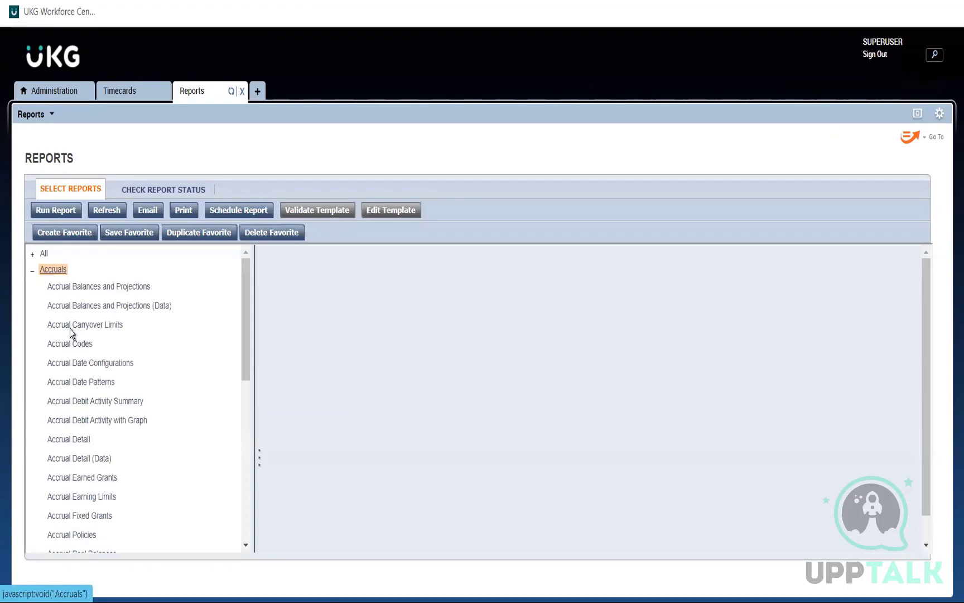
{"action": "left_click", "coordinate": [70, 440]}
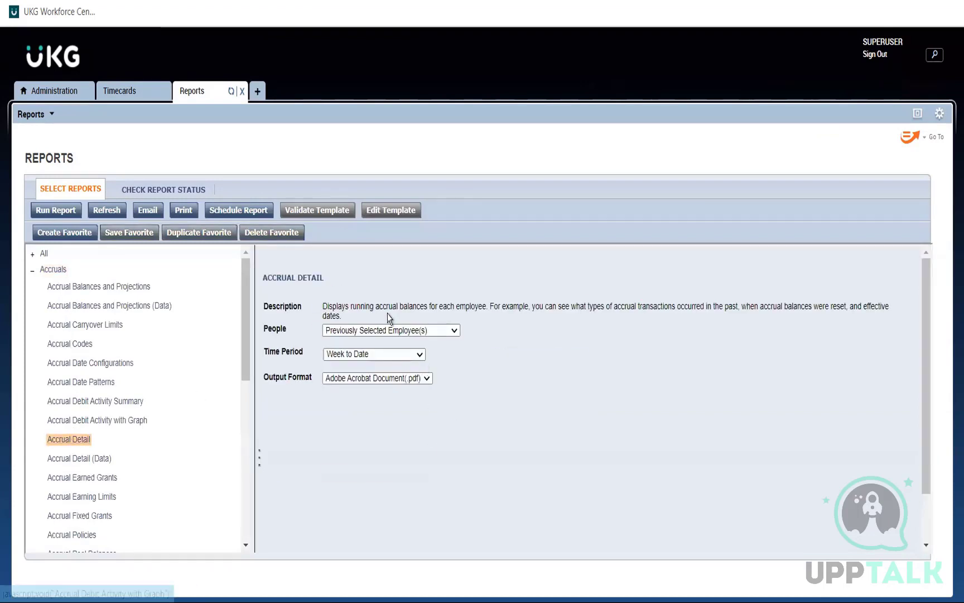
Step: Set the report's time period to Range of Dates with a start date of 01/1/2022
{"action": "left_click", "coordinate": [374, 355]}
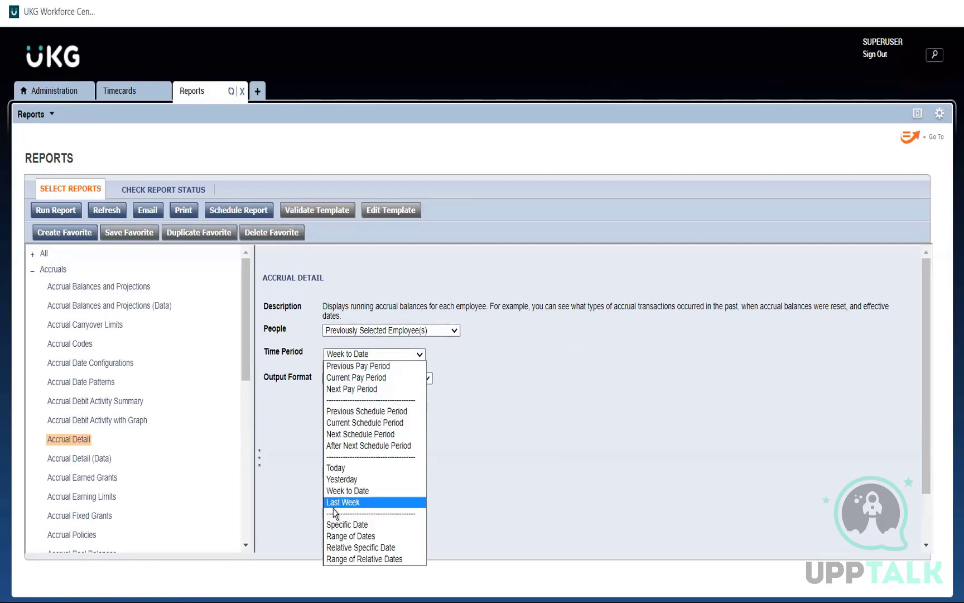
{"action": "left_click", "coordinate": [345, 536]}
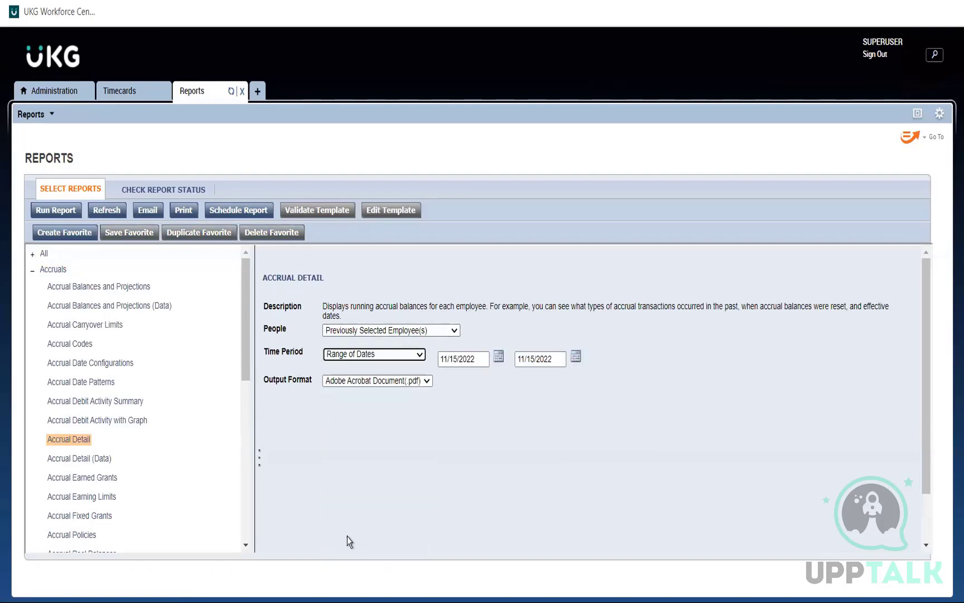
{"action": "left_click", "coordinate": [447, 360]}
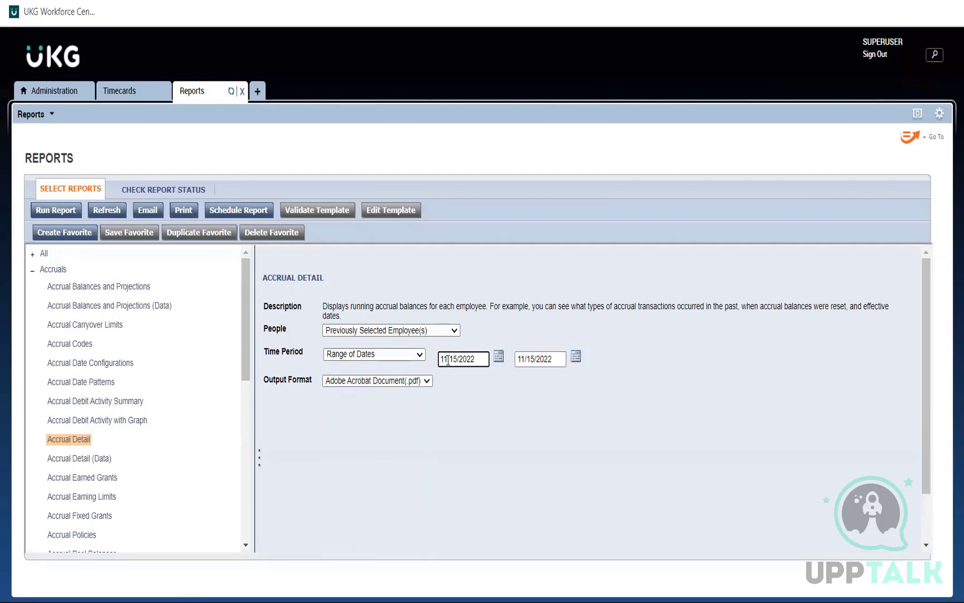
{"action": "key", "text": "BackSpace"}
{"action": "key", "text": "BackSpace"}
{"action": "type", "text": "01"}
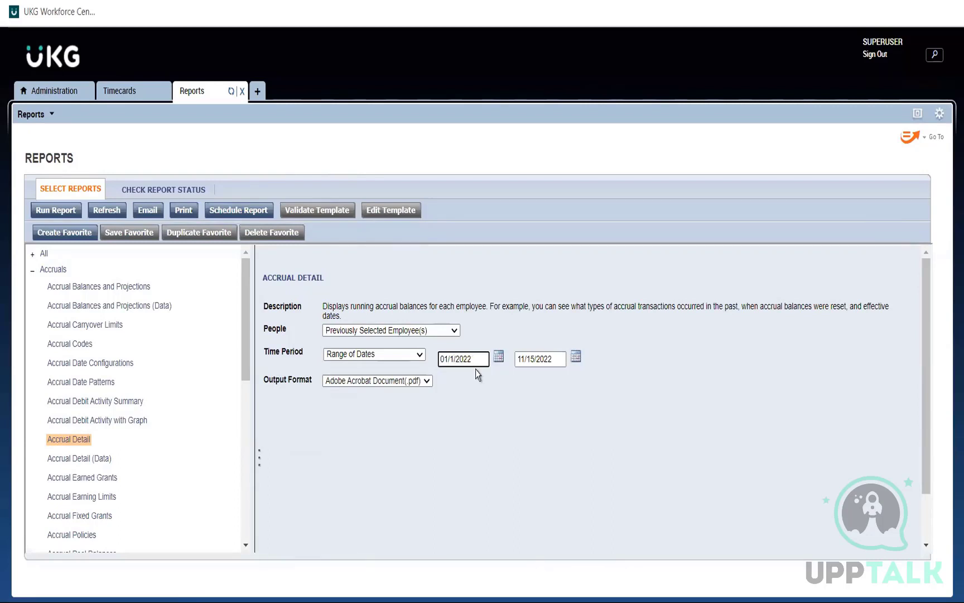
{"action": "left_click", "coordinate": [464, 419]}
Step: Set the end date of the report's date range to 1/1/2023
{"action": "left_click", "coordinate": [525, 358]}
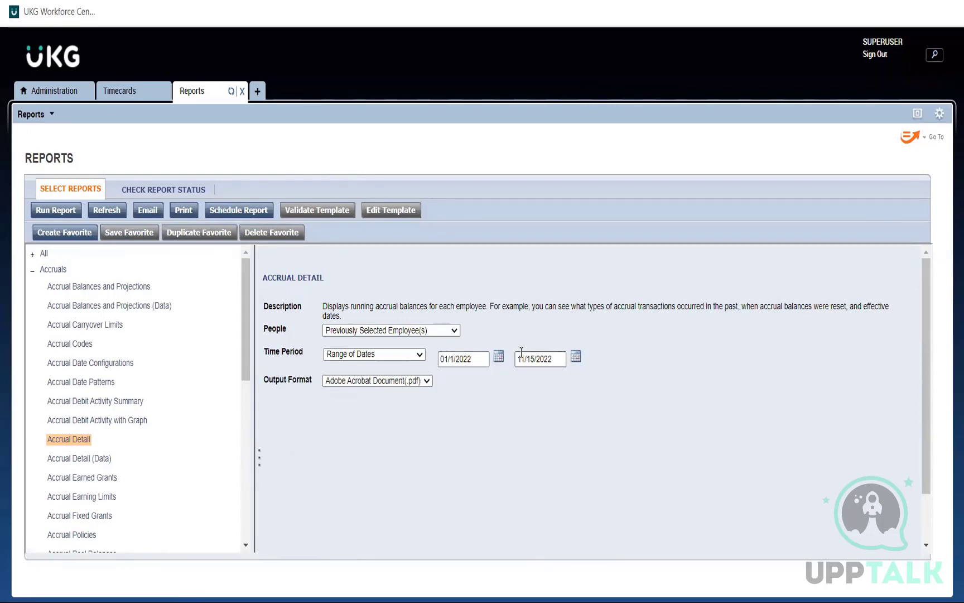
{"action": "left_click", "coordinate": [525, 359]}
{"action": "key", "text": "BackSpace"}
{"action": "key", "text": "BackSpace"}
{"action": "type", "text": "1"}
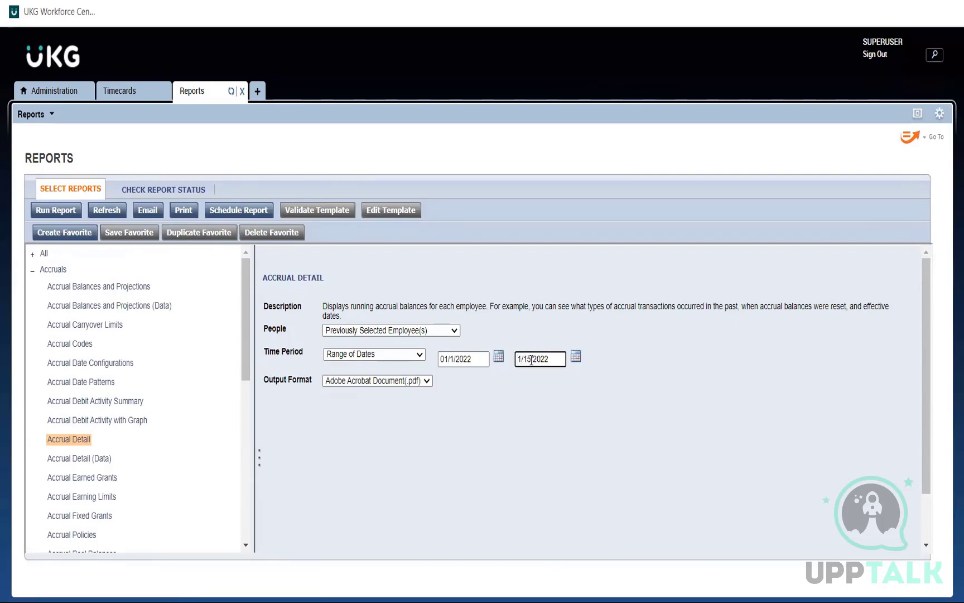
{"action": "key", "text": "BackSpace"}
{"action": "key", "text": "BackSpace"}
{"action": "key", "text": "BackSpace"}
{"action": "type", "text": "/1"}
{"action": "key", "text": "BackSpace"}
{"action": "type", "text": "3"}
{"action": "left_click", "coordinate": [539, 393]}
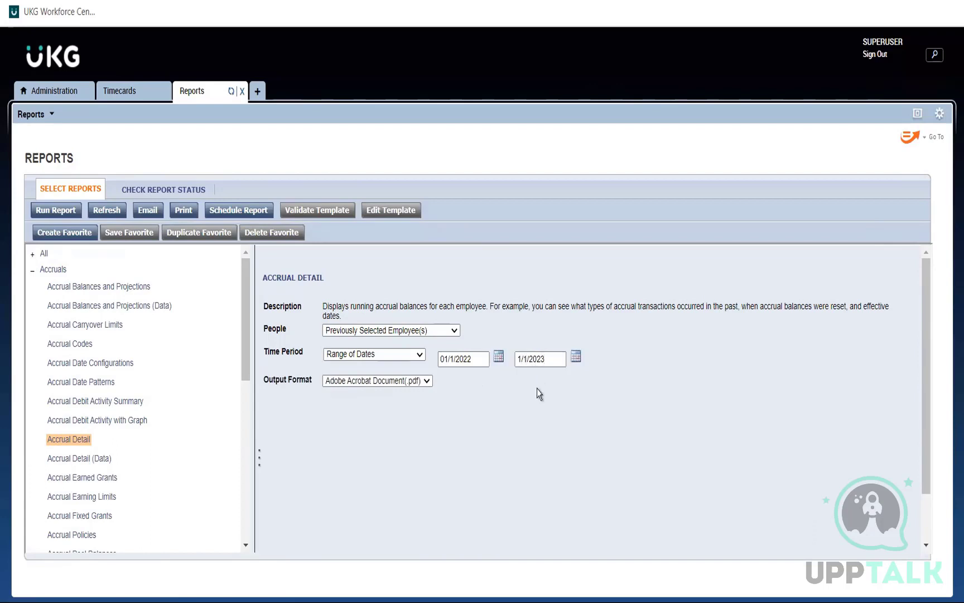
Step: Run the Accrual Detail report, refresh its status until it completes, and open the resulting PDF
{"action": "left_click", "coordinate": [55, 210]}
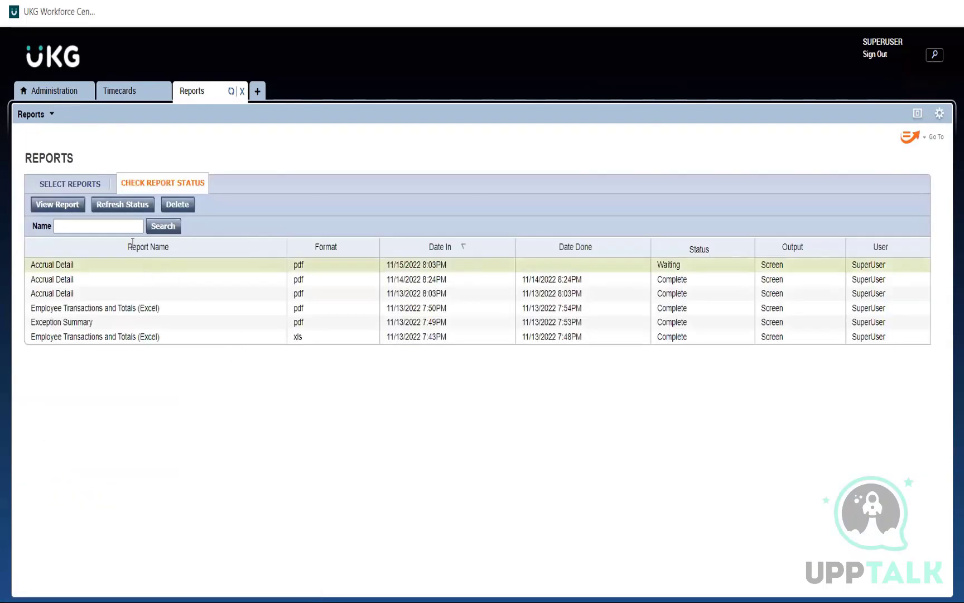
{"action": "left_click", "coordinate": [123, 206]}
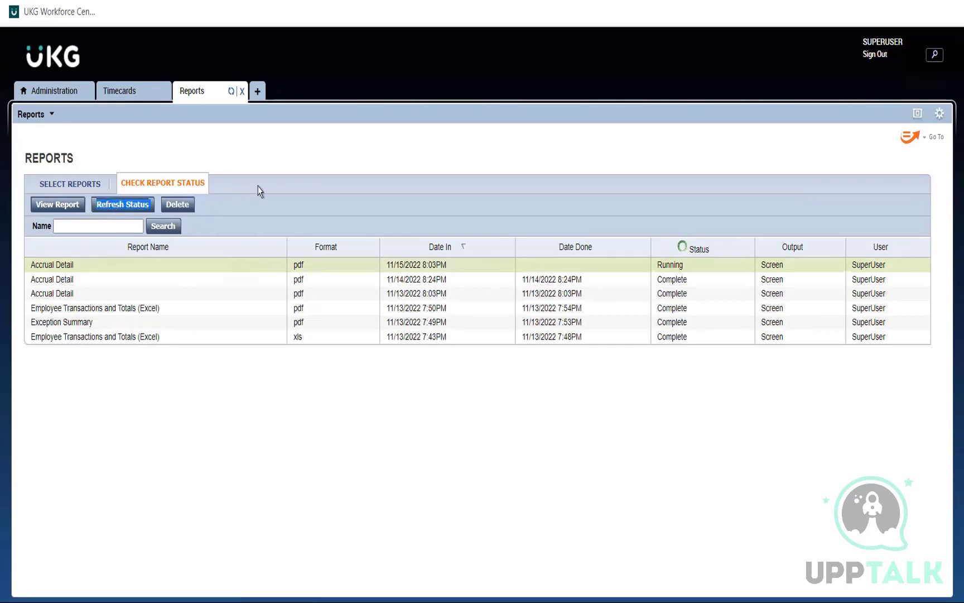
{"action": "left_click", "coordinate": [121, 206]}
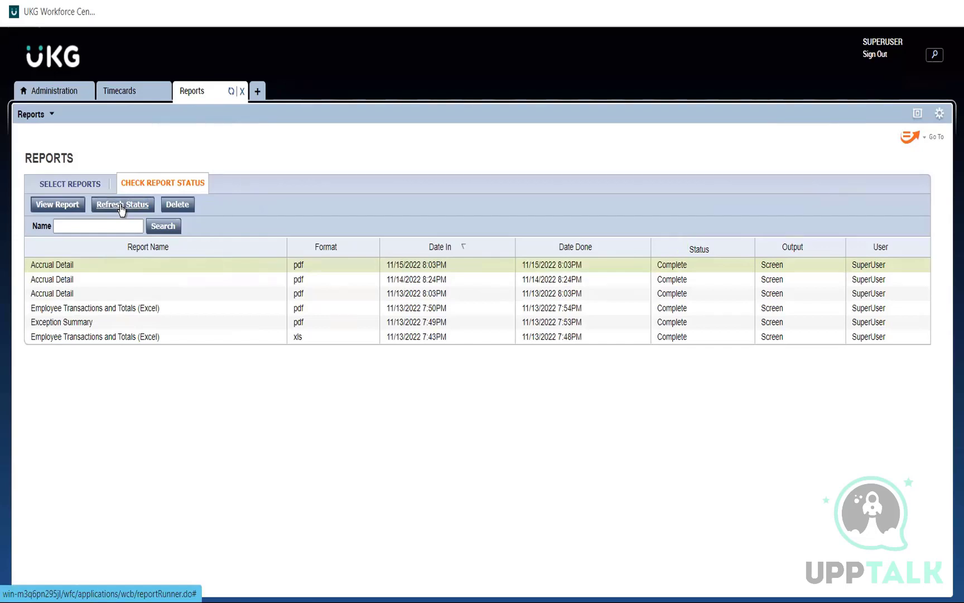
{"action": "double_click", "coordinate": [52, 265]}
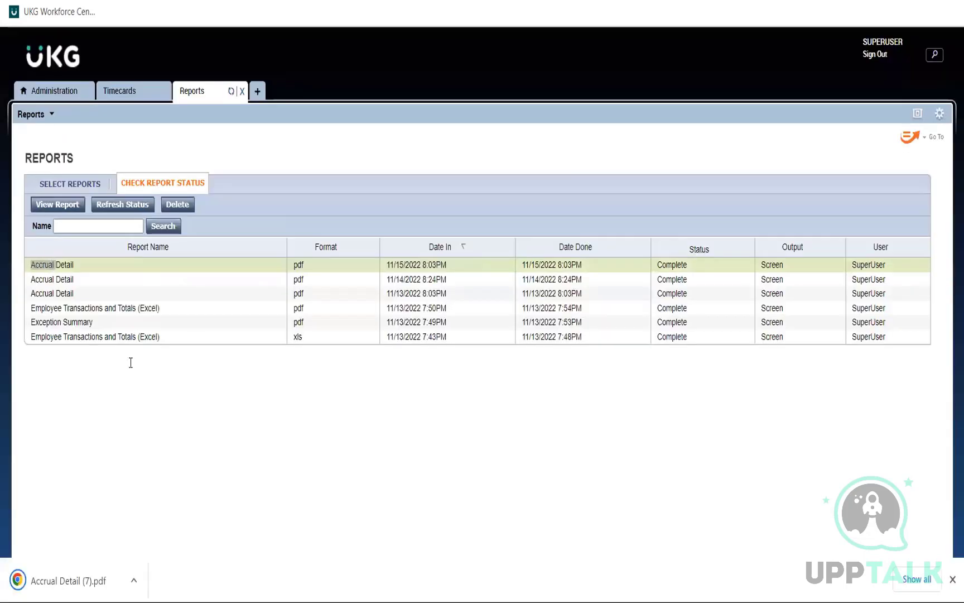
{"action": "left_click", "coordinate": [72, 582]}
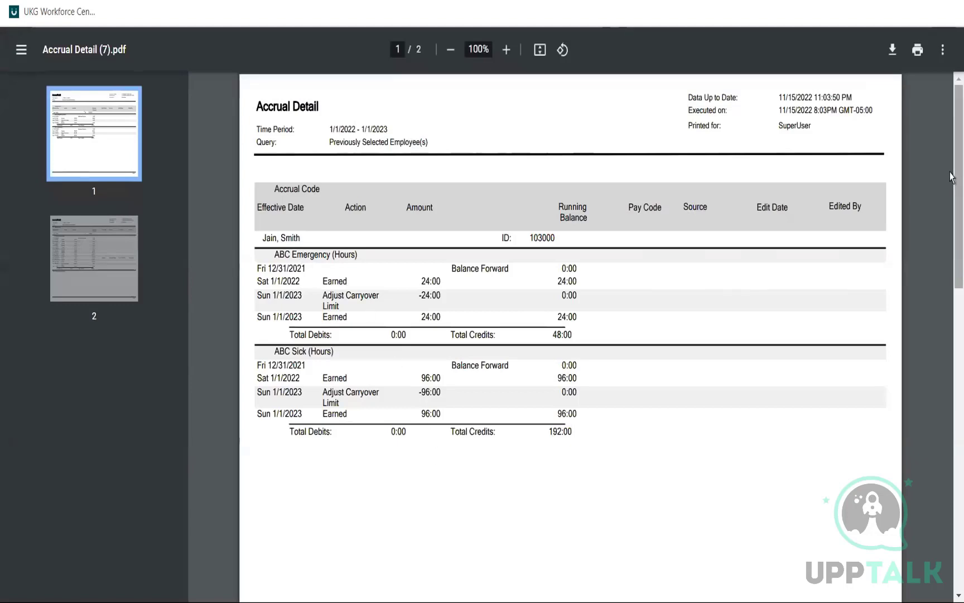
Step: Examine the earned amounts and carryover adjustments for ABC Emergency and ABC Sick on the report's first page
{"action": "mouse_move", "coordinate": [952, 176]}
{"action": "left_mouse_down"}
{"action": "mouse_move", "coordinate": [951, 338]}
{"action": "mouse_move", "coordinate": [951, 174]}
{"action": "left_mouse_up"}
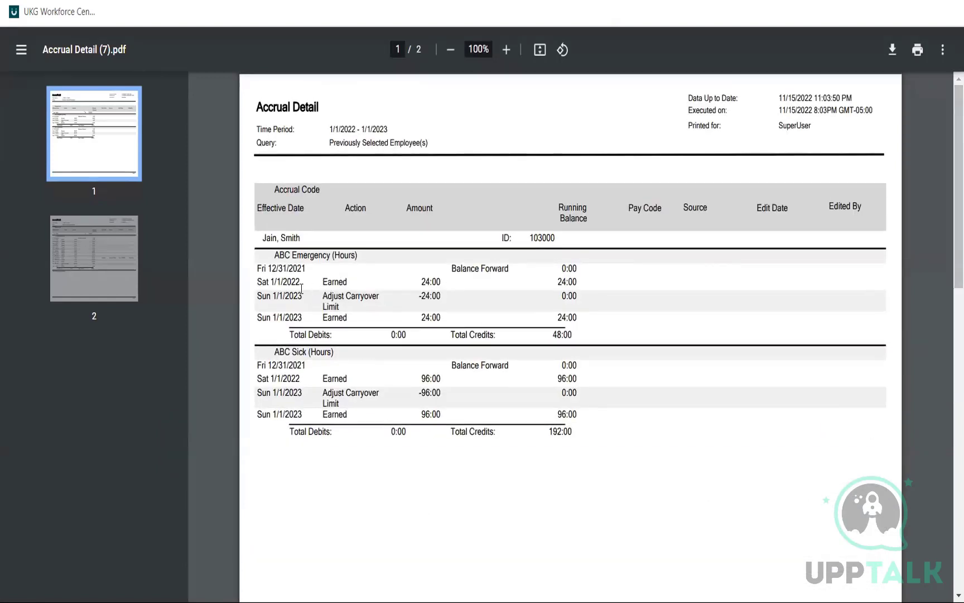
{"action": "double_click", "coordinate": [293, 286]}
{"action": "left_click", "coordinate": [293, 285]}
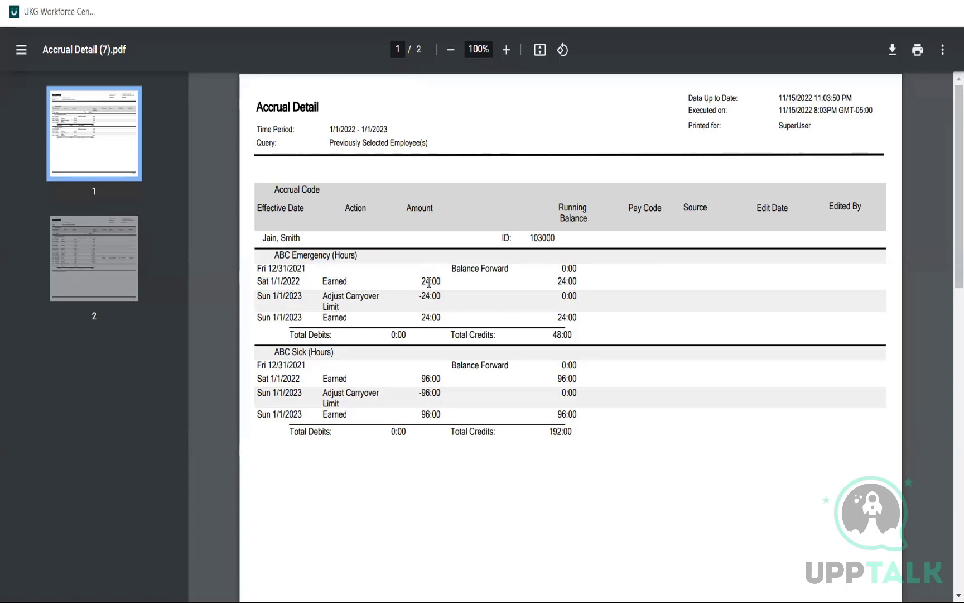
{"action": "double_click", "coordinate": [581, 278]}
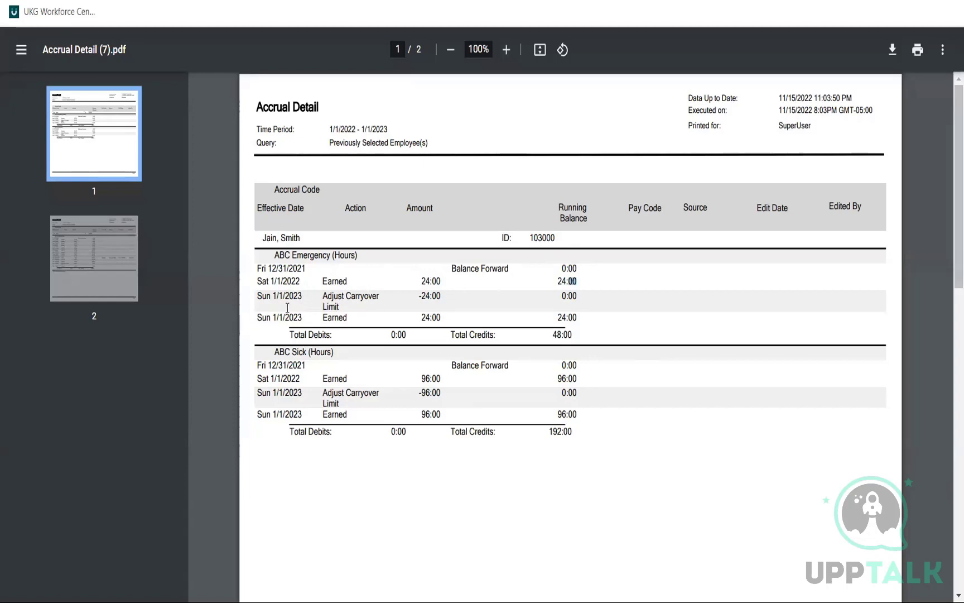
{"action": "left_click_drag", "start_coordinate": [287, 309], "coordinate": [419, 295]}
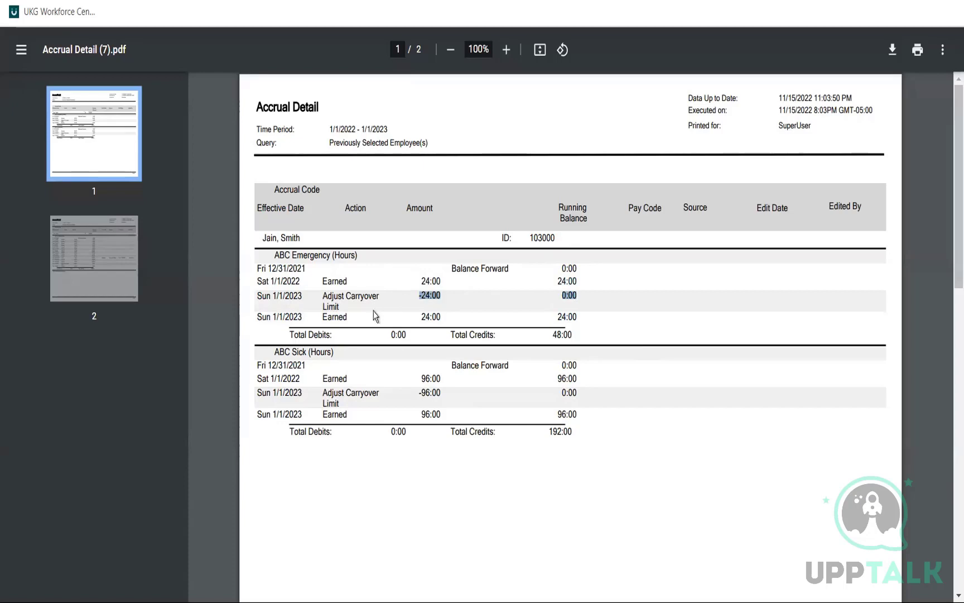
{"action": "triple_click", "coordinate": [435, 320]}
{"action": "left_click", "coordinate": [436, 321]}
{"action": "triple_click", "coordinate": [296, 375]}
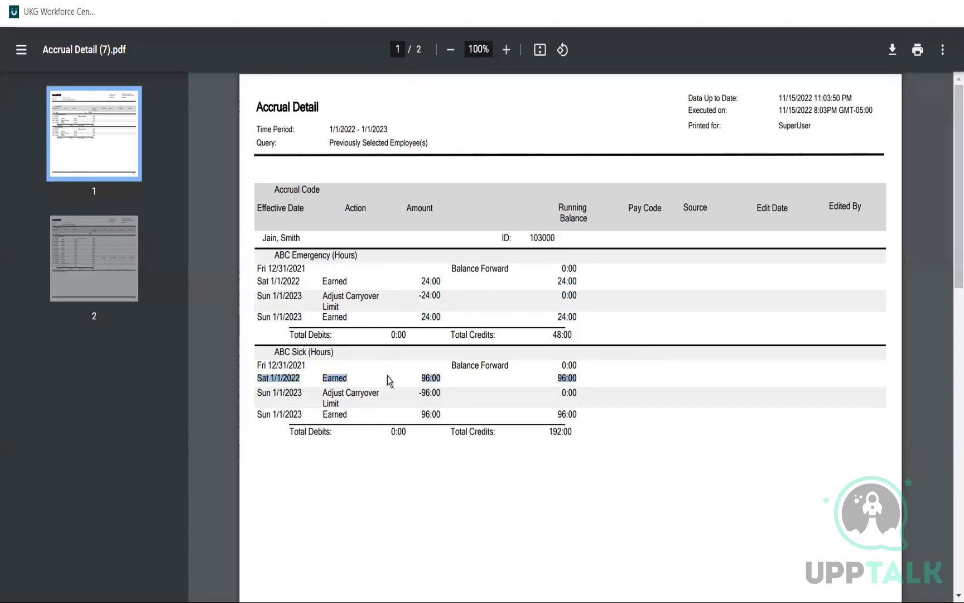
{"action": "left_click", "coordinate": [441, 384]}
{"action": "triple_click", "coordinate": [441, 384]}
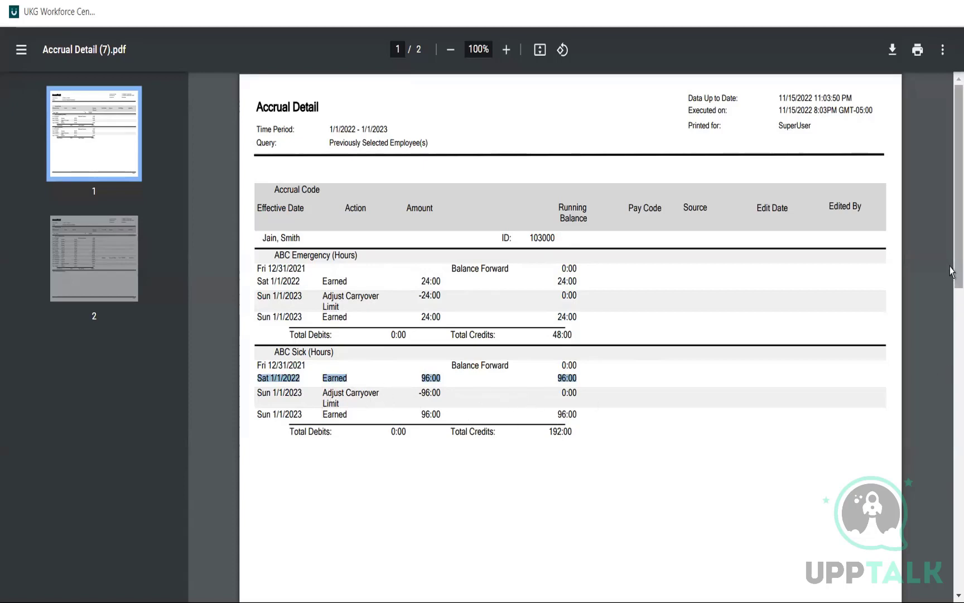
Step: Examine the ABC Vacation entries on the report's second page, including the 1/1/2023 carryover adjustment and earned hours
{"action": "scroll", "coordinate": [952, 324], "scroll_direction": "down", "scroll_amount": 3}
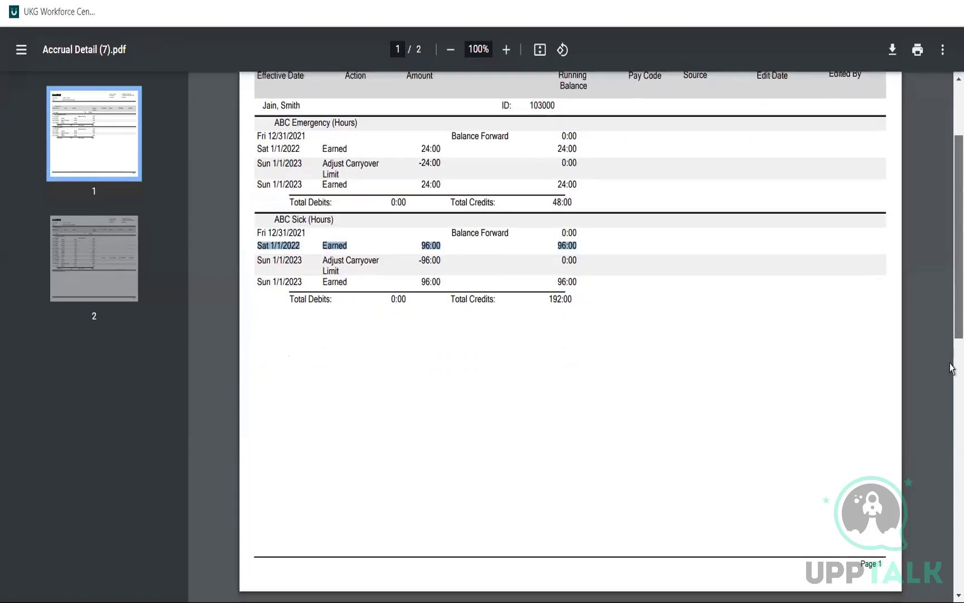
{"action": "scroll", "coordinate": [952, 368], "scroll_direction": "down", "scroll_amount": 5}
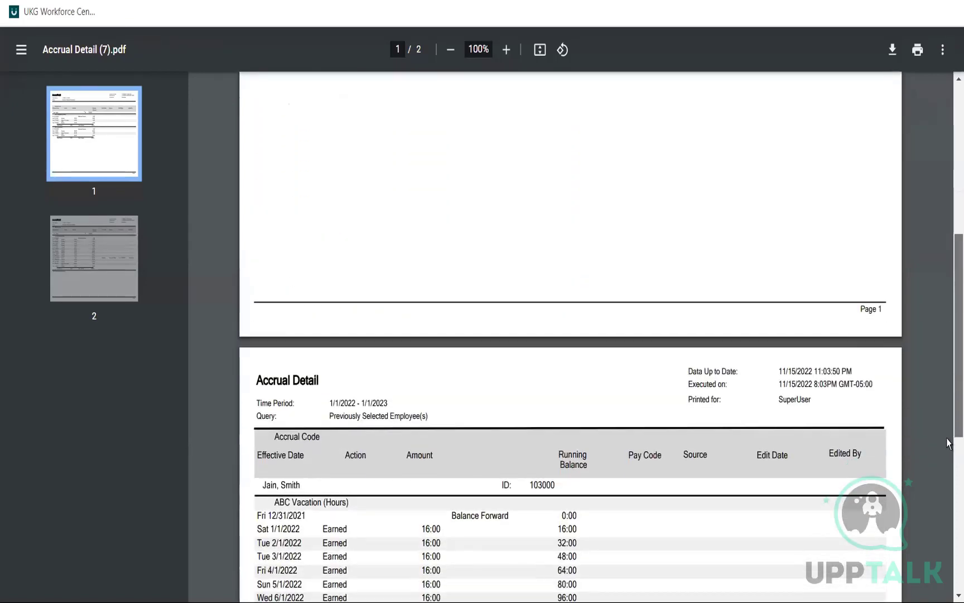
{"action": "scroll", "coordinate": [946, 444], "scroll_direction": "down", "scroll_amount": 3}
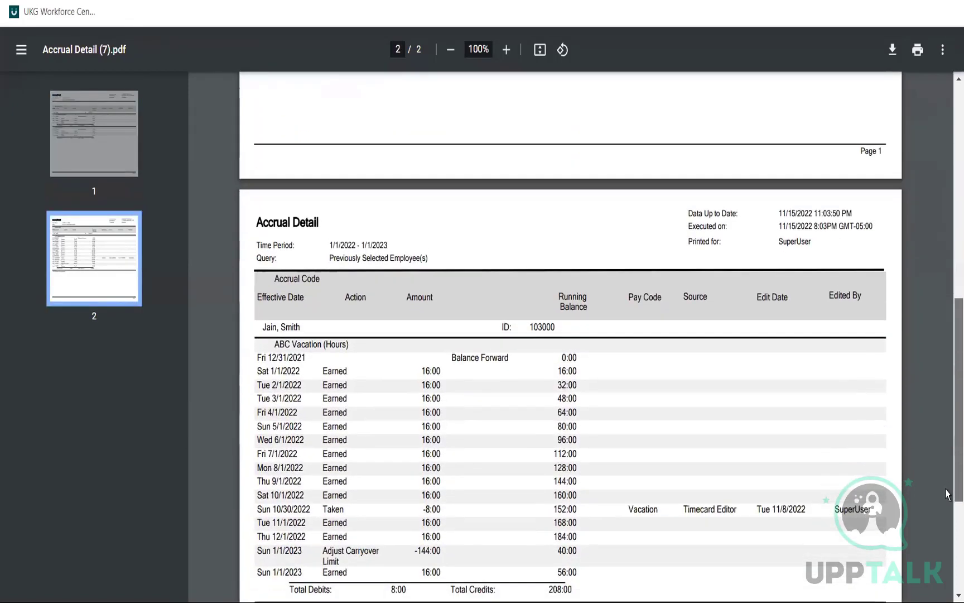
{"action": "scroll", "coordinate": [947, 493], "scroll_direction": "down", "scroll_amount": 1}
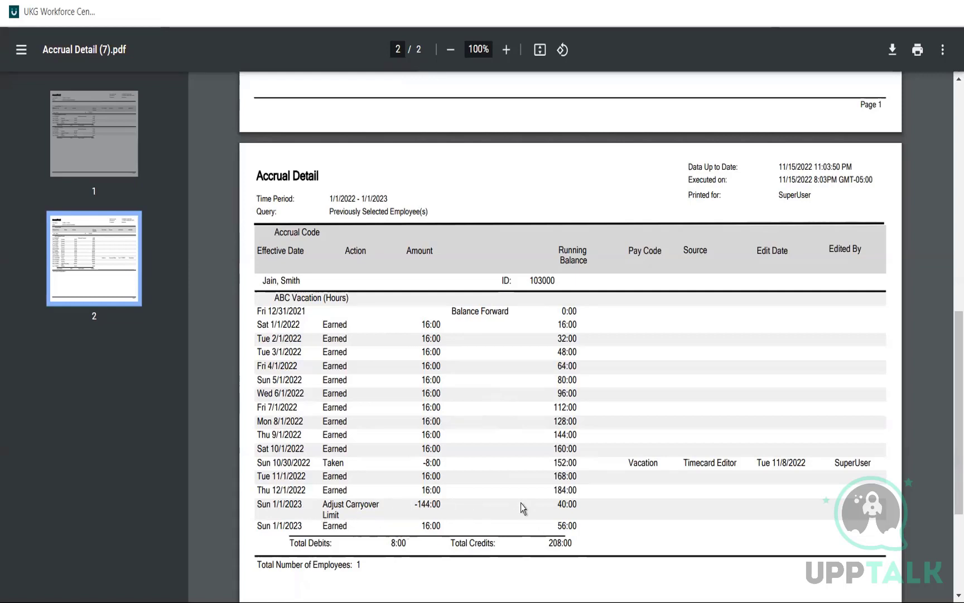
{"action": "left_click_drag", "start_coordinate": [577, 505], "coordinate": [414, 505]}
{"action": "triple_click", "coordinate": [426, 527]}
{"action": "left_click", "coordinate": [564, 542]}
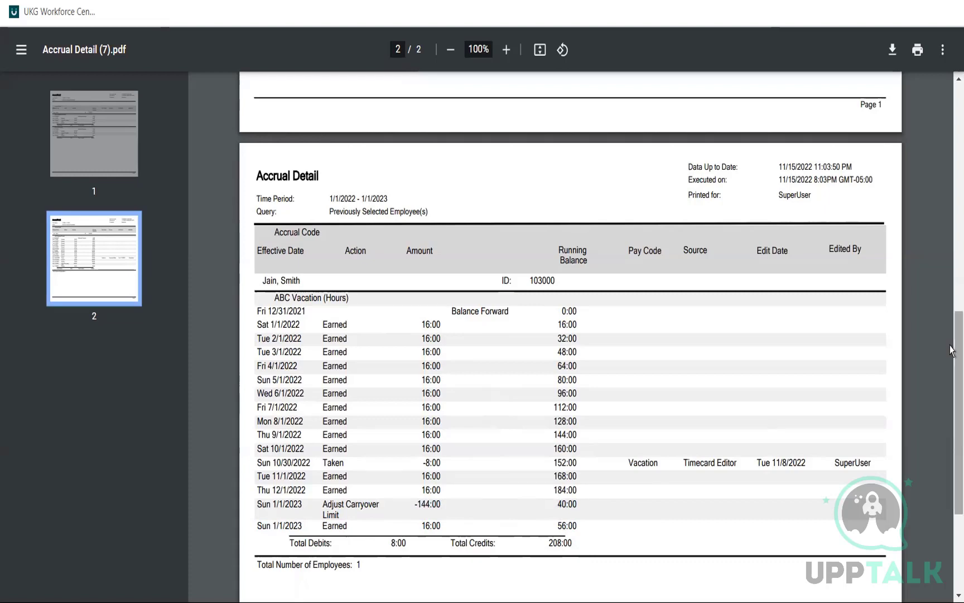
{"action": "left_click", "coordinate": [955, 195]}
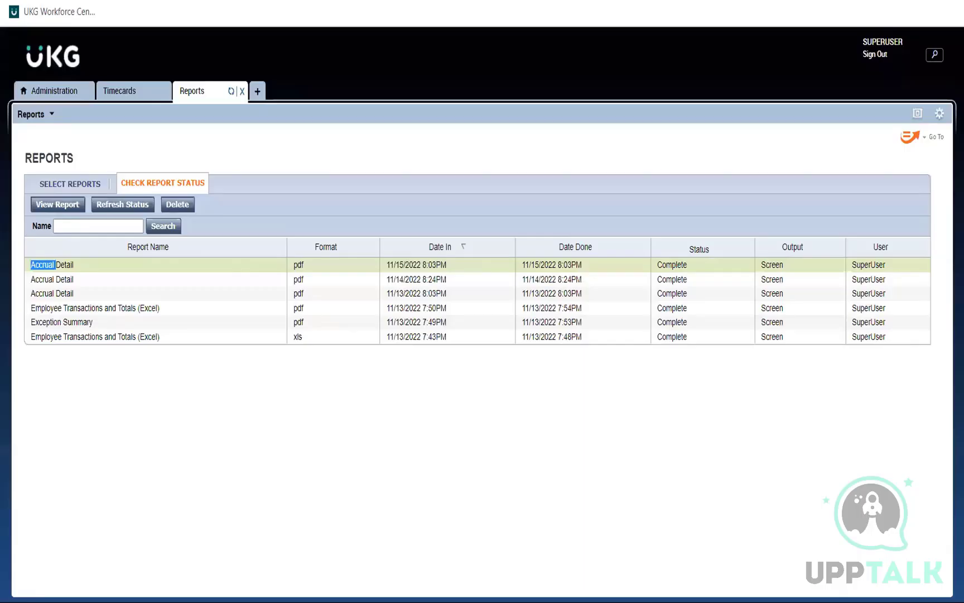
Step: Switch to the AccrualPolicySample notes in Notepad and save the file
{"action": "key", "text": "alt+Tab"}
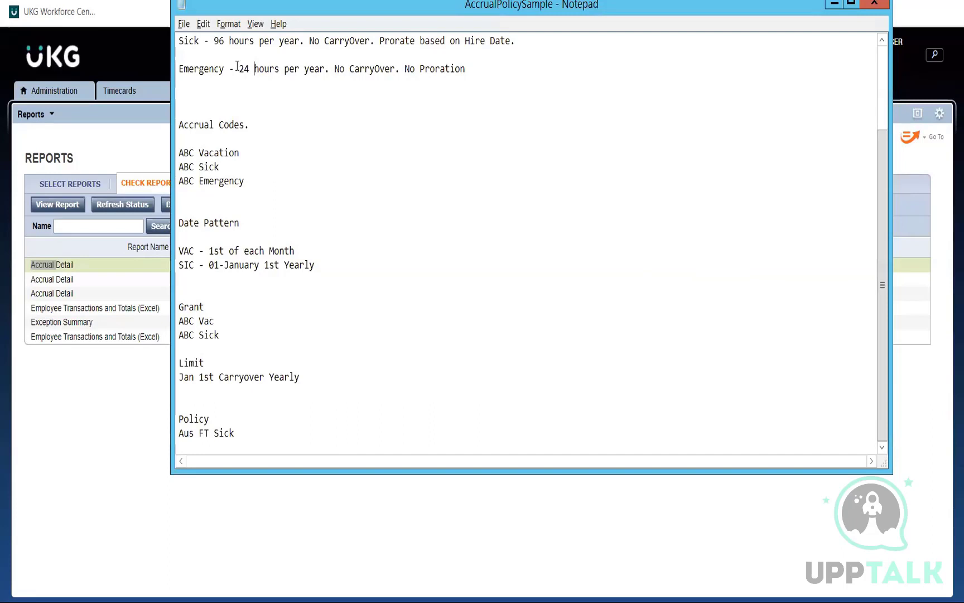
{"action": "left_click", "coordinate": [184, 23]}
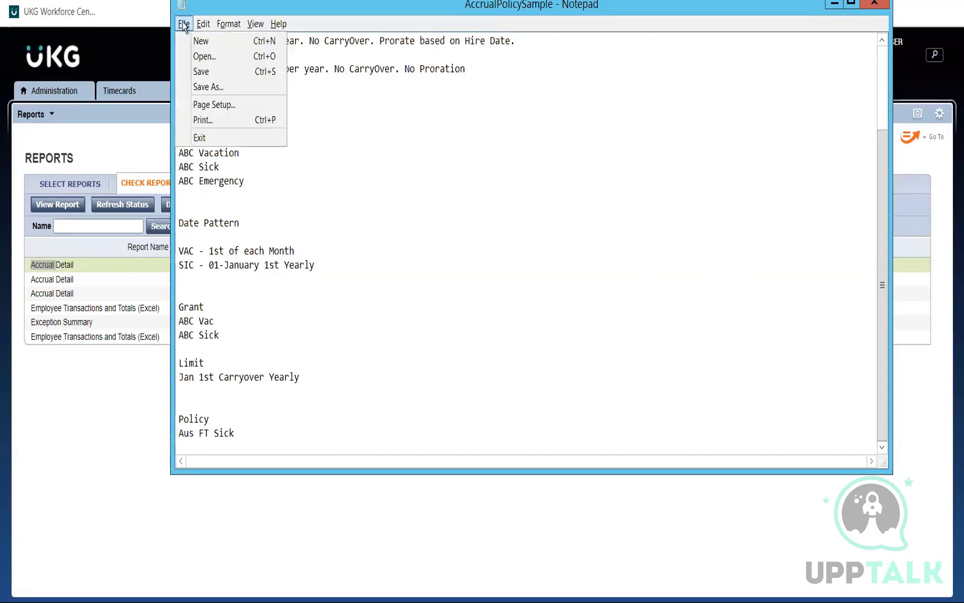
{"action": "left_click", "coordinate": [204, 72]}
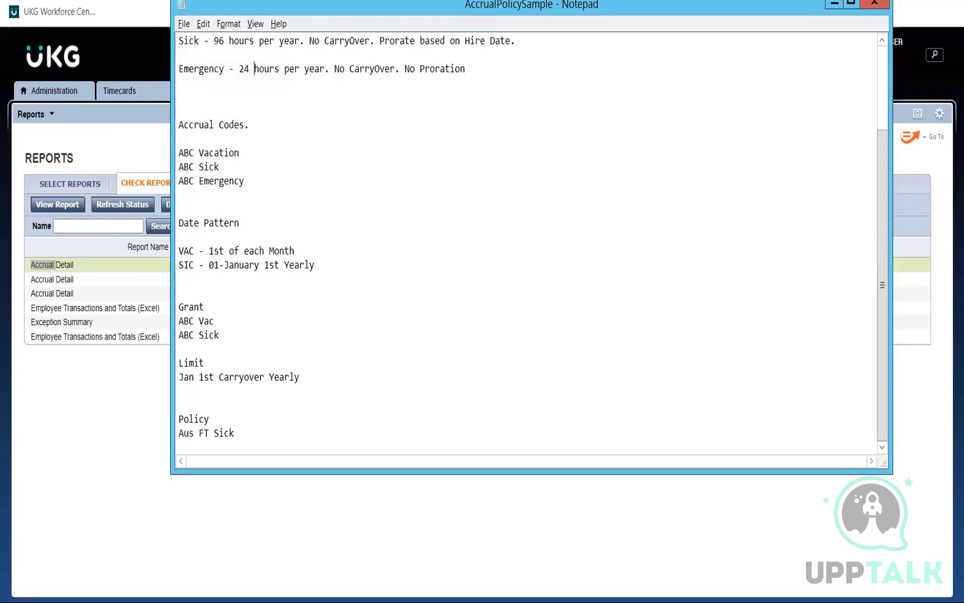
Step: Maximize the notes window and review the Vacation, Sick and Emergency policy rules
{"action": "left_click", "coordinate": [850, 6]}
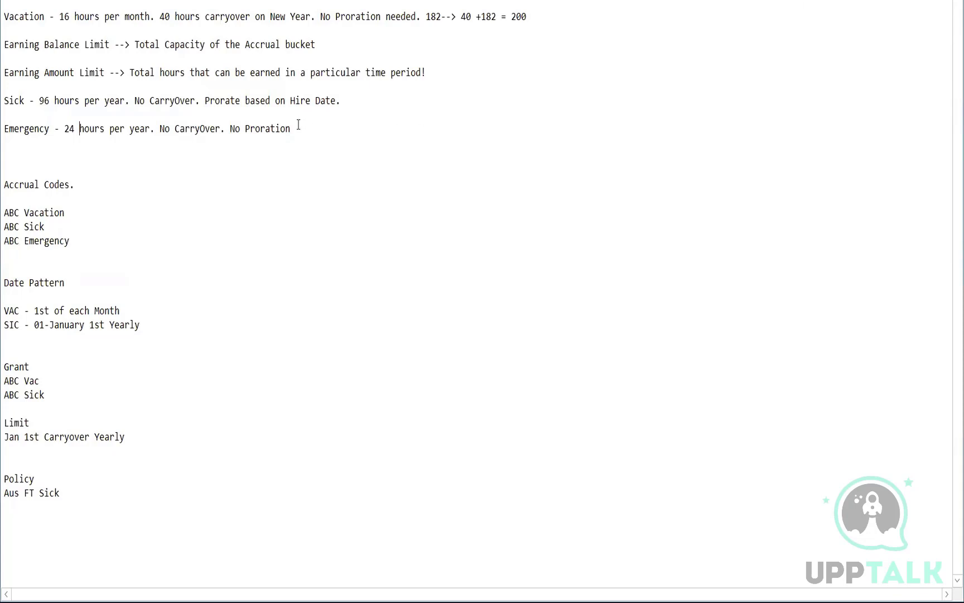
{"action": "left_click_drag", "start_coordinate": [298, 123], "coordinate": [10, 3]}
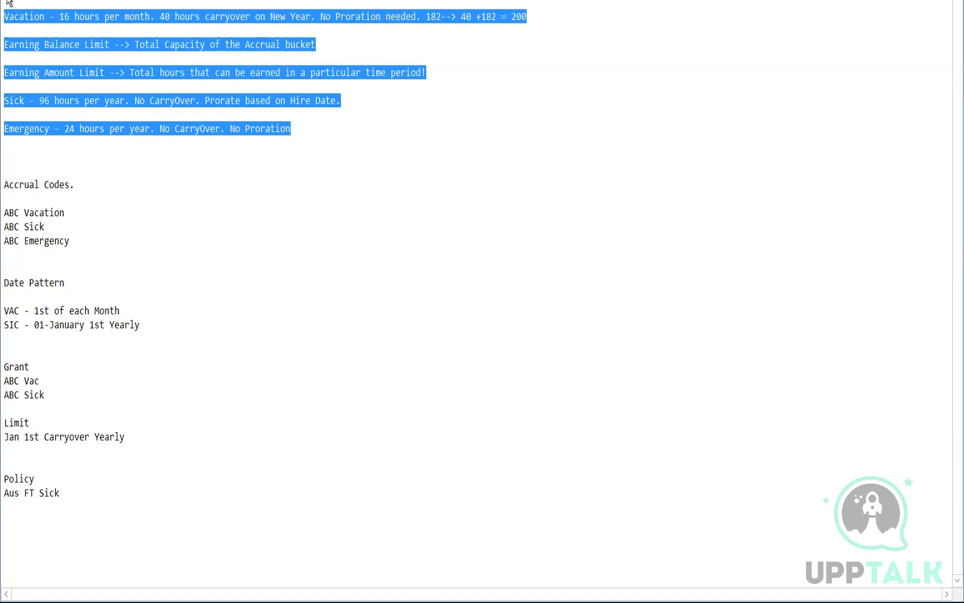
{"action": "left_click", "coordinate": [234, 182]}
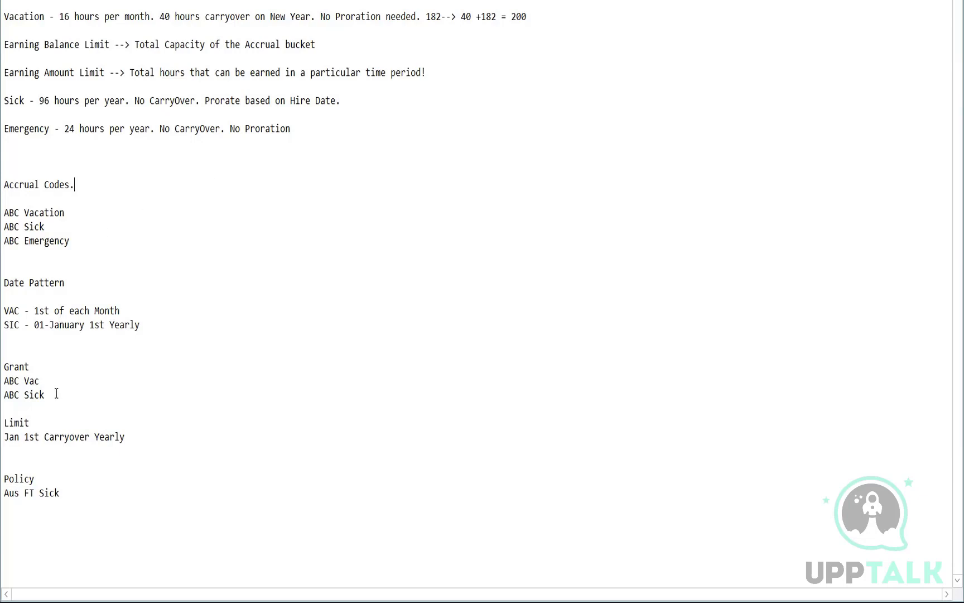
Step: Add ABC Emergency below ABC Sick in the Grant section of the notes
{"action": "left_click_drag", "start_coordinate": [45, 395], "coordinate": [5, 381]}
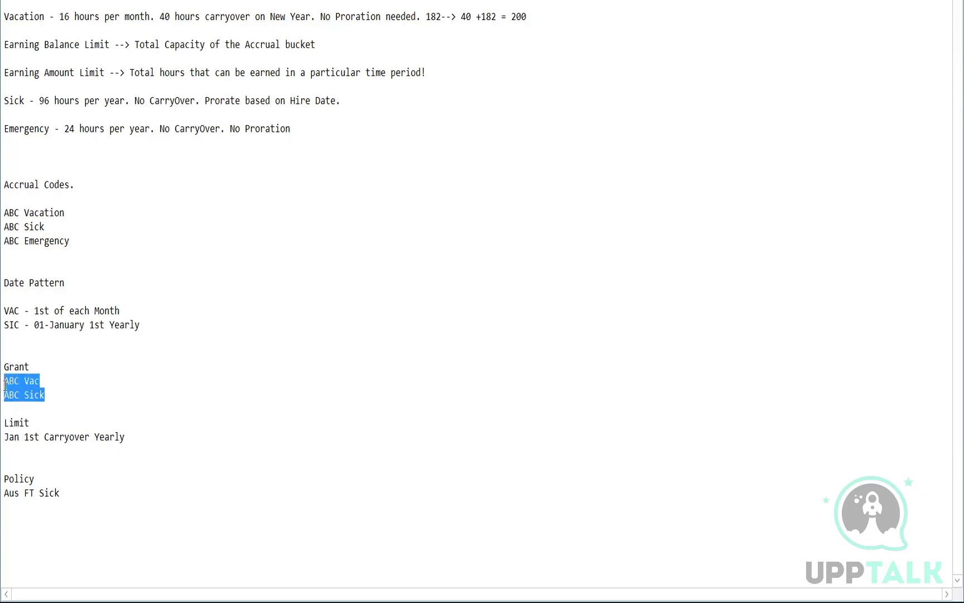
{"action": "left_click", "coordinate": [40, 395]}
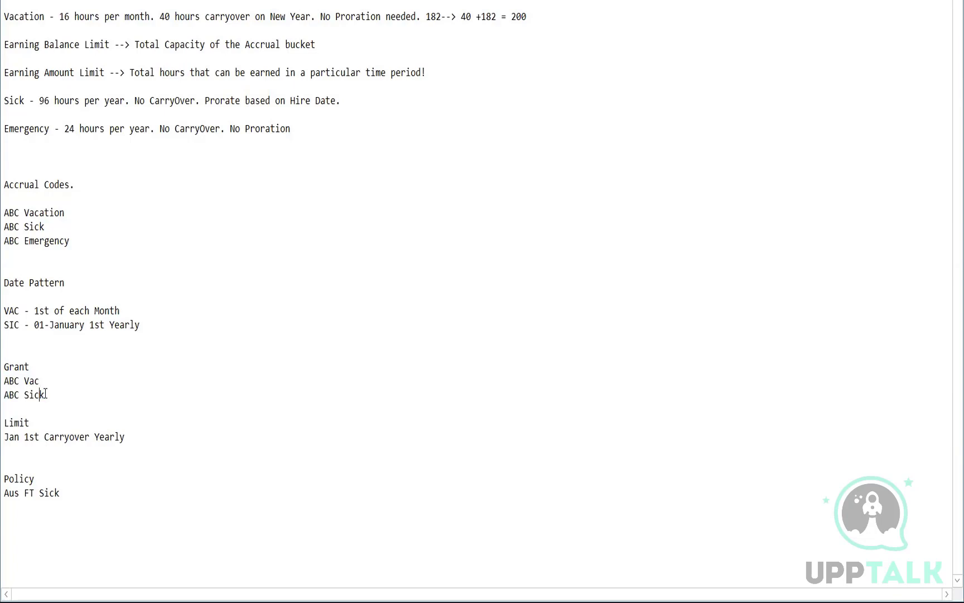
{"action": "key", "text": "End"}
{"action": "key", "text": "Return"}
{"action": "type", "text": "A"}
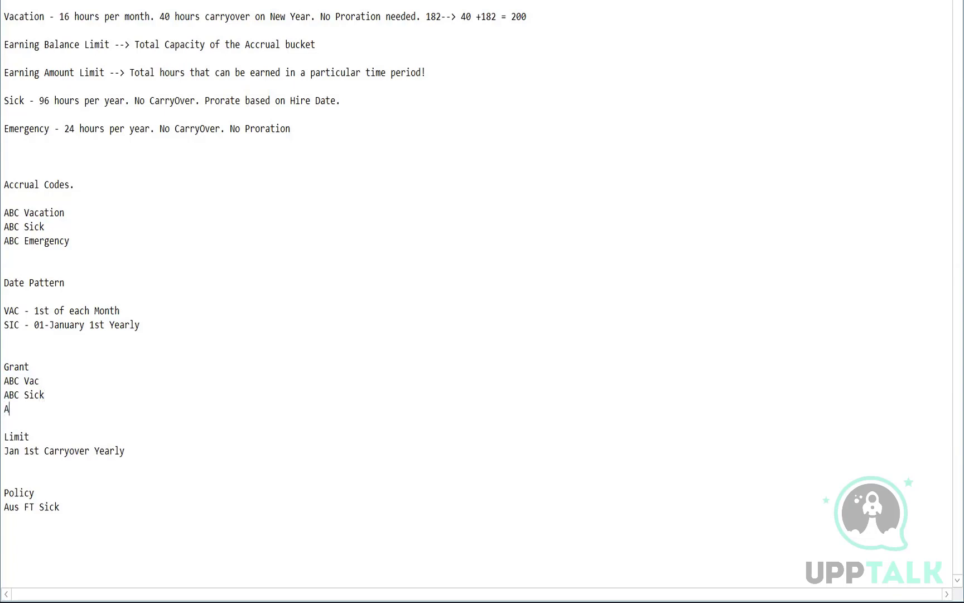
{"action": "type", "text": "BC Emergency"}
{"action": "key", "text": "Return"}
{"action": "key", "text": "Return"}
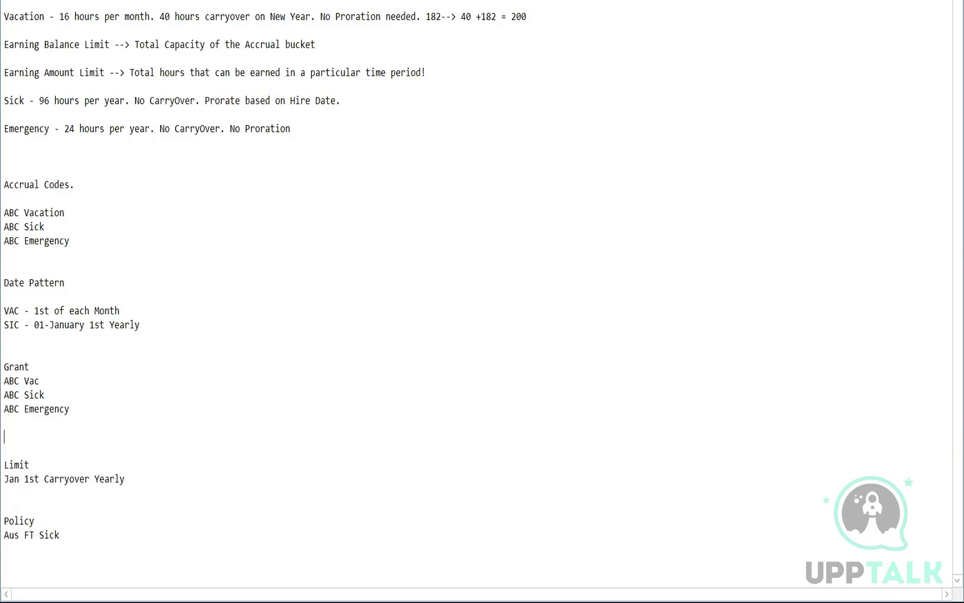
Step: Switch to UKG Workforce Central, maximize the Setup widget in Administration, and return from Accrual Profiles to the main Setup page
{"action": "key", "text": "alt+Tab"}
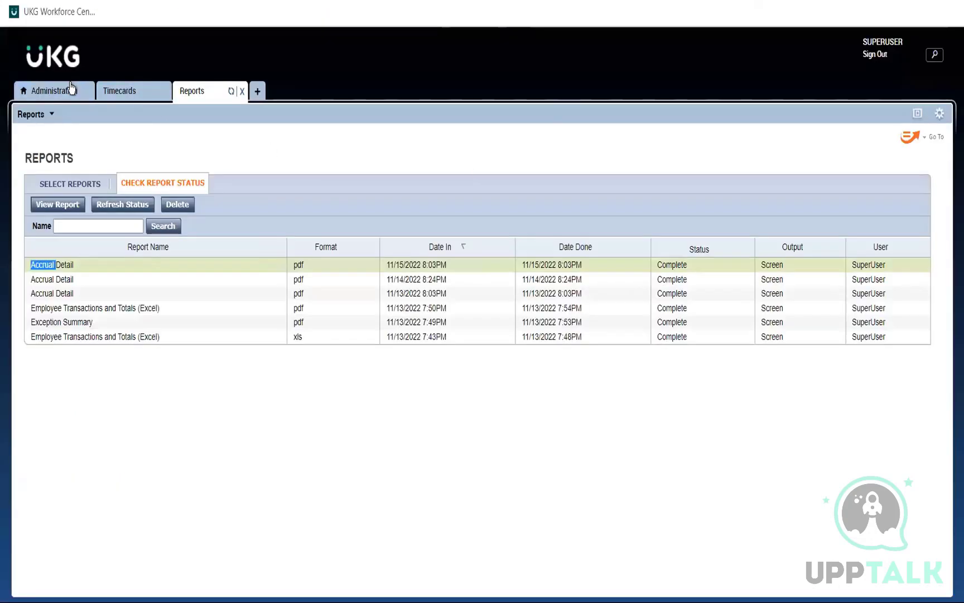
{"action": "left_click", "coordinate": [48, 96]}
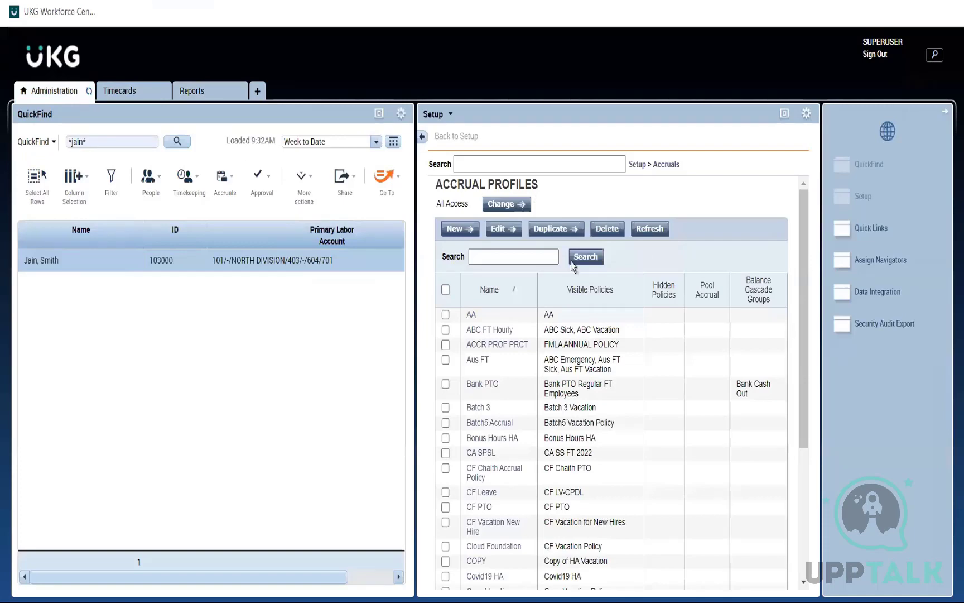
{"action": "left_click", "coordinate": [784, 113]}
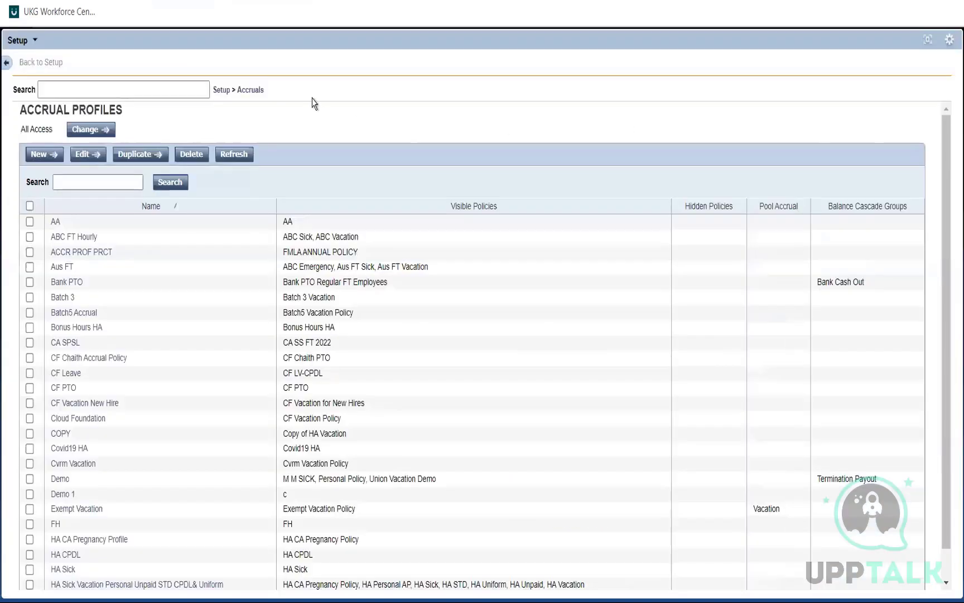
{"action": "left_click", "coordinate": [222, 91]}
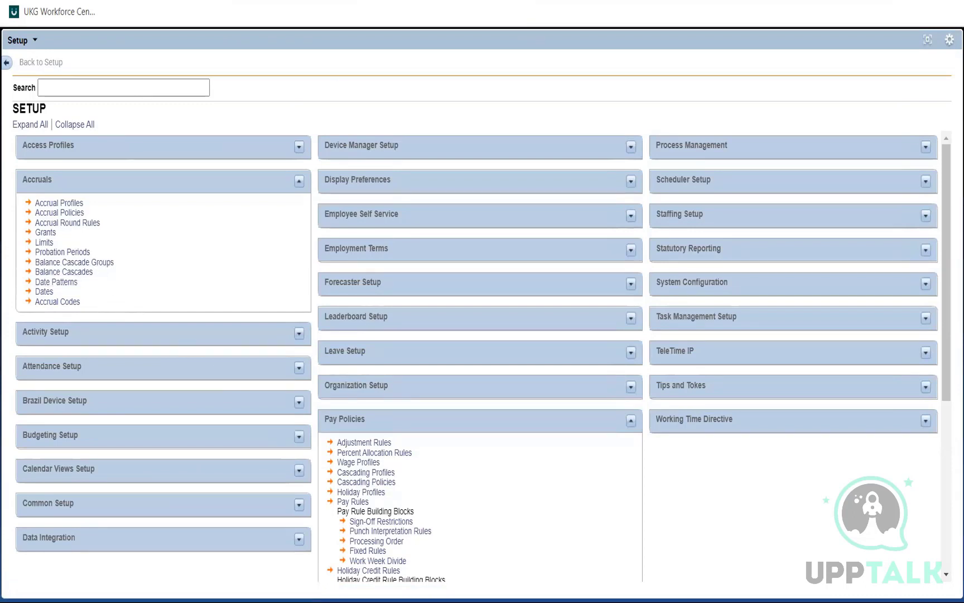
Step: Switch to the Notepad notes and add the line "8 hours vacation, 40 hours sick" well below the Policy section
{"action": "key", "text": "alt+Tab"}
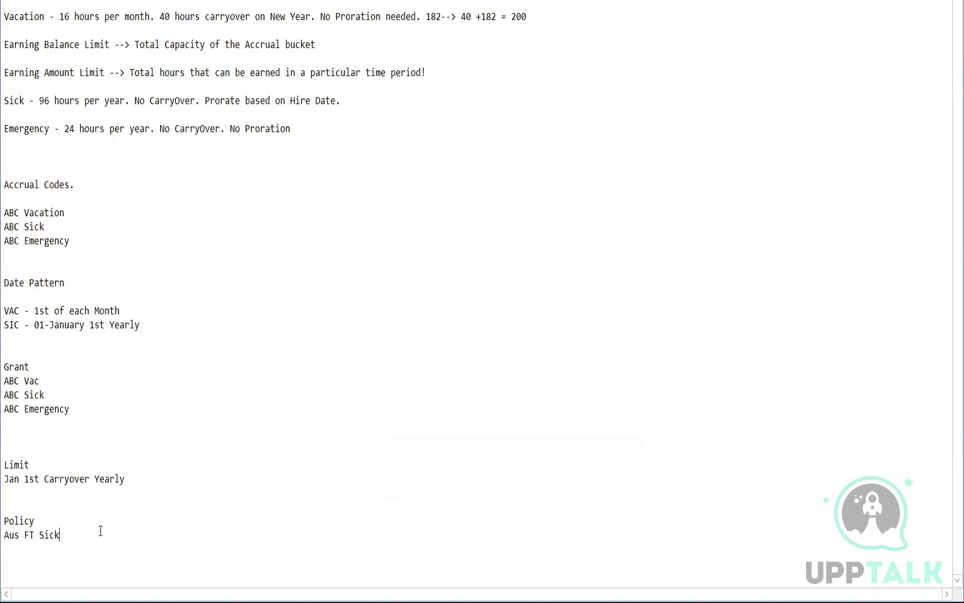
{"action": "key", "text": "Return"}
{"action": "key", "text": "Return"}
{"action": "key", "text": "Return"}
{"action": "key", "text": "Return"}
{"action": "key", "text": "Return"}
{"action": "key", "text": "Return"}
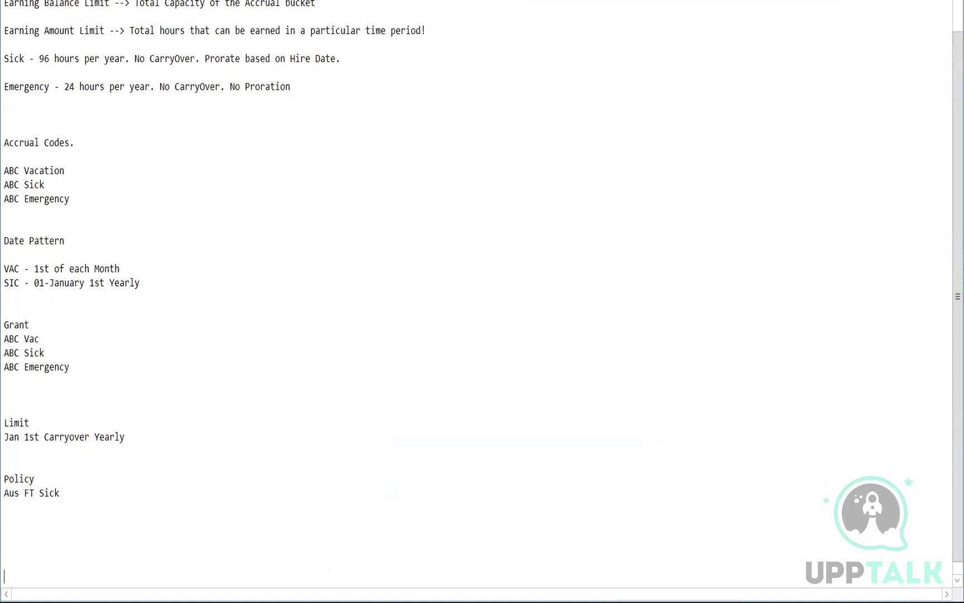
{"action": "key", "text": "Return"}
{"action": "key", "text": "Return"}
{"action": "key", "text": "Return"}
{"action": "key", "text": "Return"}
{"action": "key", "text": "Return"}
{"action": "key", "text": "Return"}
{"action": "key", "text": "Return"}
{"action": "key", "text": "Return"}
{"action": "key", "text": "Return"}
{"action": "key", "text": "Return"}
{"action": "key", "text": "Return"}
{"action": "key", "text": "Return"}
{"action": "key", "text": "Return"}
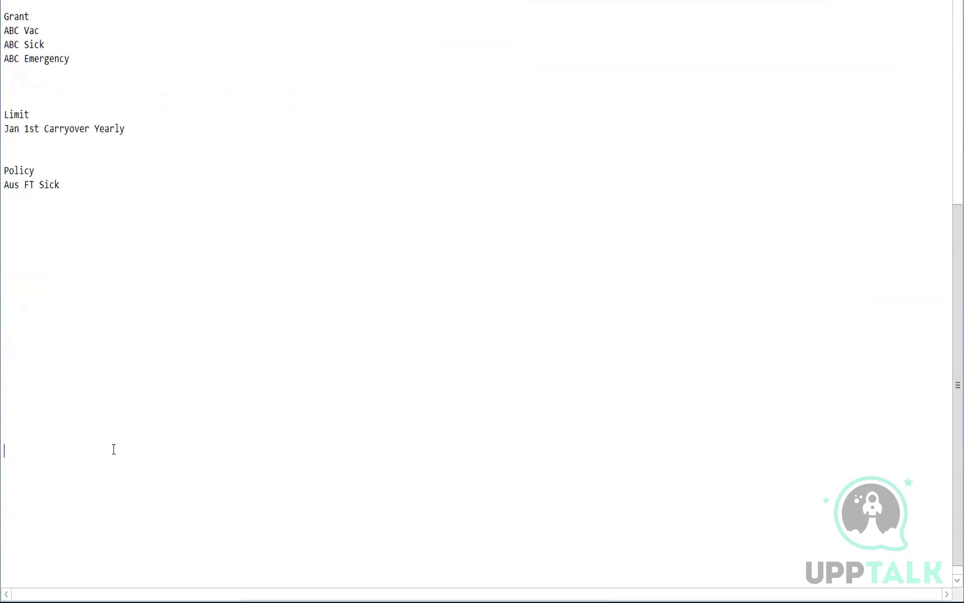
{"action": "type", "text": "8 hours vcatio"}
{"action": "key", "text": "BackSpace"}
{"action": "key", "text": "BackSpace"}
{"action": "key", "text": "BackSpace"}
{"action": "key", "text": "BackSpace"}
{"action": "key", "text": "BackSpace"}
{"action": "type", "text": "acation, "}
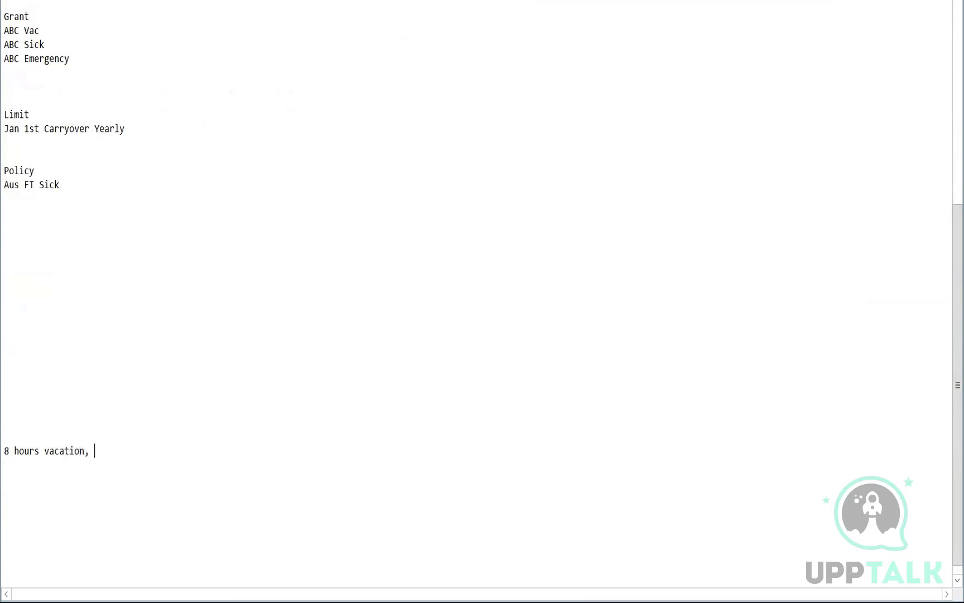
{"action": "type", "text": "40 hours sick"}
{"action": "left_click", "coordinate": [23, 462]}
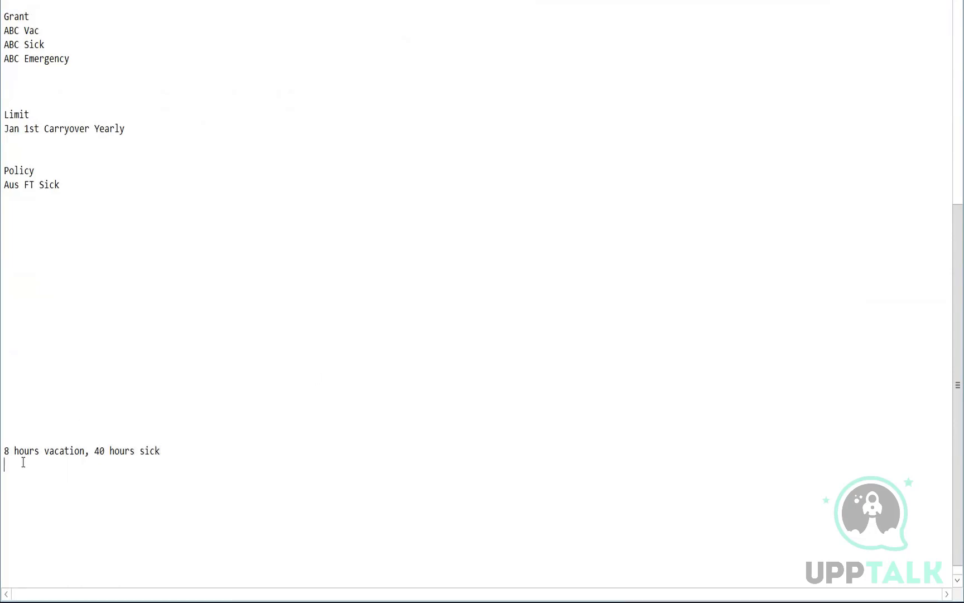
Step: Add a second example, "8 hour vac, 16 hours sick", one blank line below the first example
{"action": "left_click", "coordinate": [169, 453]}
{"action": "key", "text": "Return"}
{"action": "key", "text": "Return"}
{"action": "left_click", "coordinate": [6, 453]}
{"action": "double_click", "coordinate": [5, 453]}
{"action": "left_click", "coordinate": [6, 453]}
{"action": "key", "text": "Up"}
{"action": "left_click", "coordinate": [167, 453]}
{"action": "key", "text": "Return"}
{"action": "key", "text": "Return"}
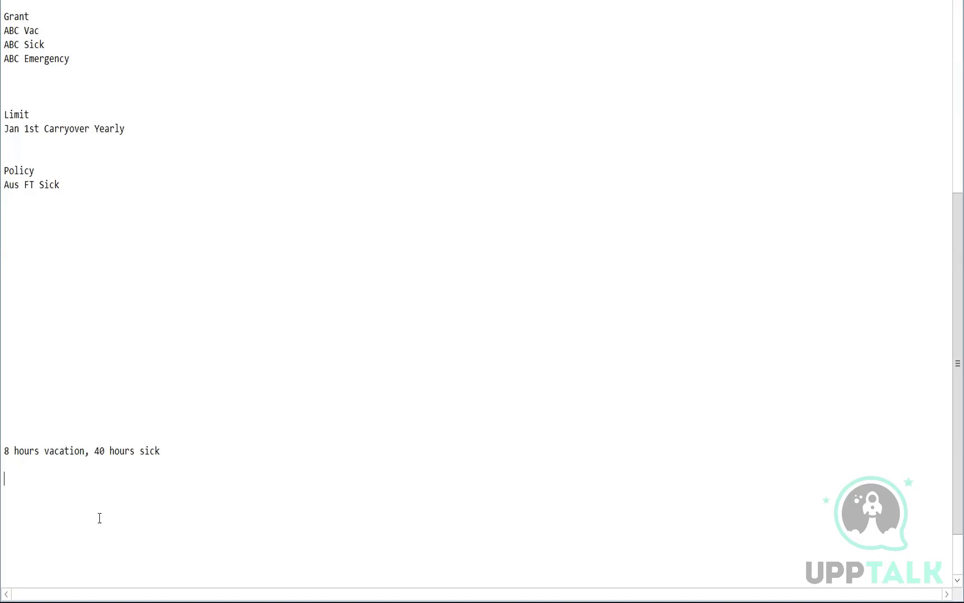
{"action": "type", "text": "8 hours."}
{"action": "key", "text": "BackSpace"}
{"action": "key", "text": "BackSpace"}
{"action": "type", "text": "s"}
{"action": "type", "text": ","}
{"action": "key", "text": "BackSpace"}
{"action": "key", "text": "BackSpace"}
{"action": "type", "text": "ac, 16 hours sick"}
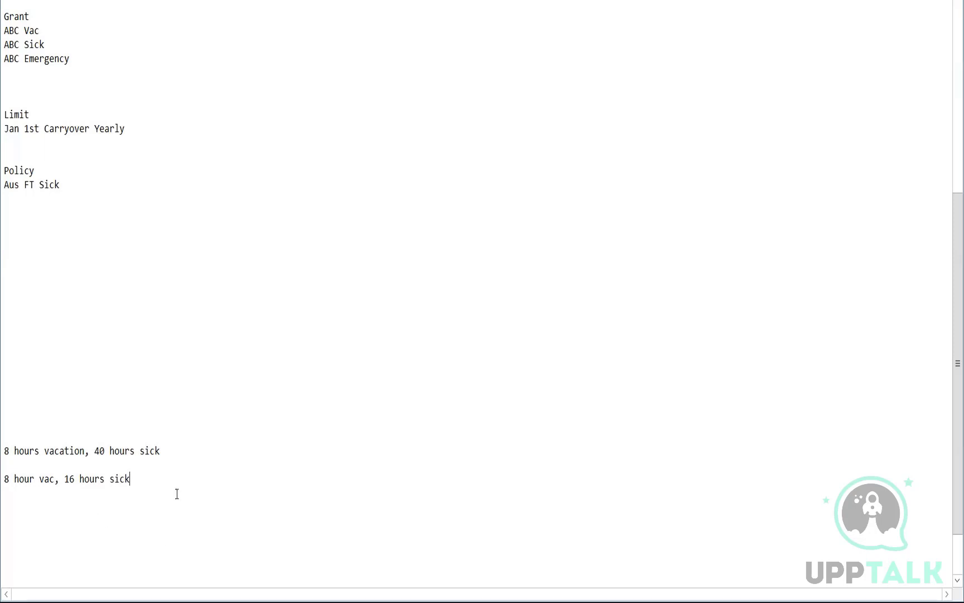
Step: Switch to UKG Workforce Central and open Cascading Profiles from the Pay Policies setup
{"action": "left_click", "coordinate": [174, 445]}
{"action": "left_click", "coordinate": [9, 449]}
{"action": "key", "text": "alt+Tab"}
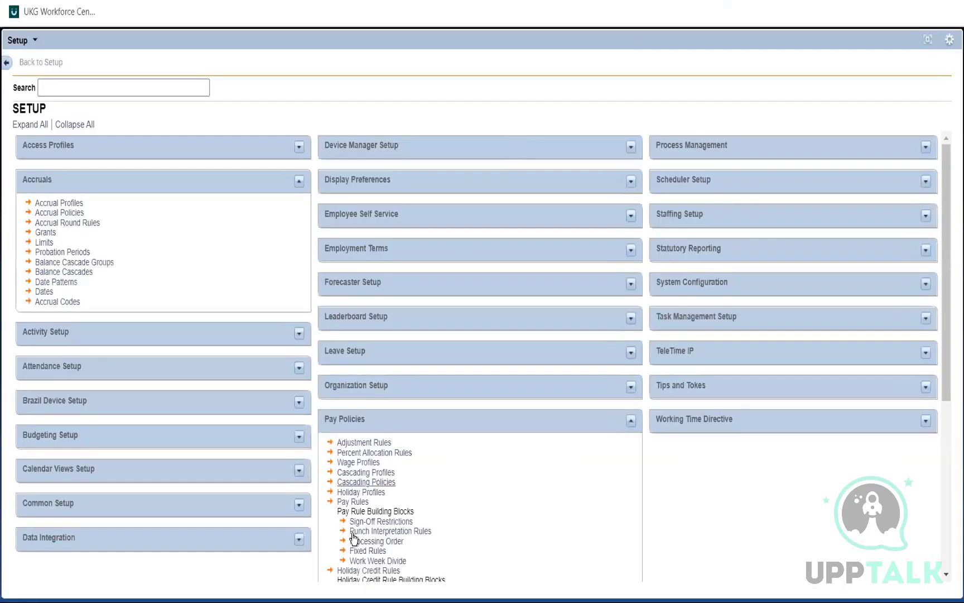
{"action": "left_click", "coordinate": [373, 473]}
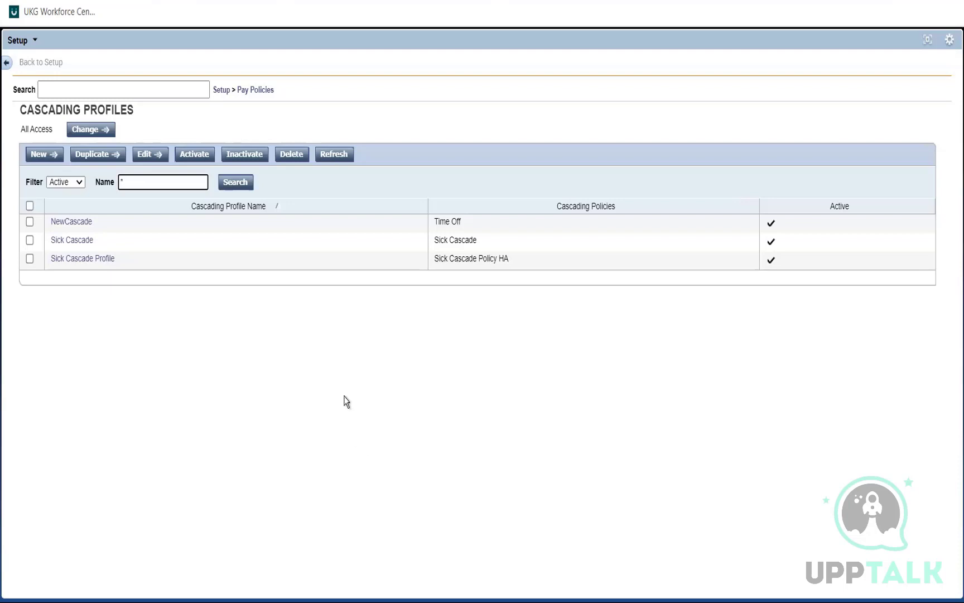
Step: Open the 2022 Holidays list from the Pay Policies setup to review the configured holidays
{"action": "left_click", "coordinate": [264, 92]}
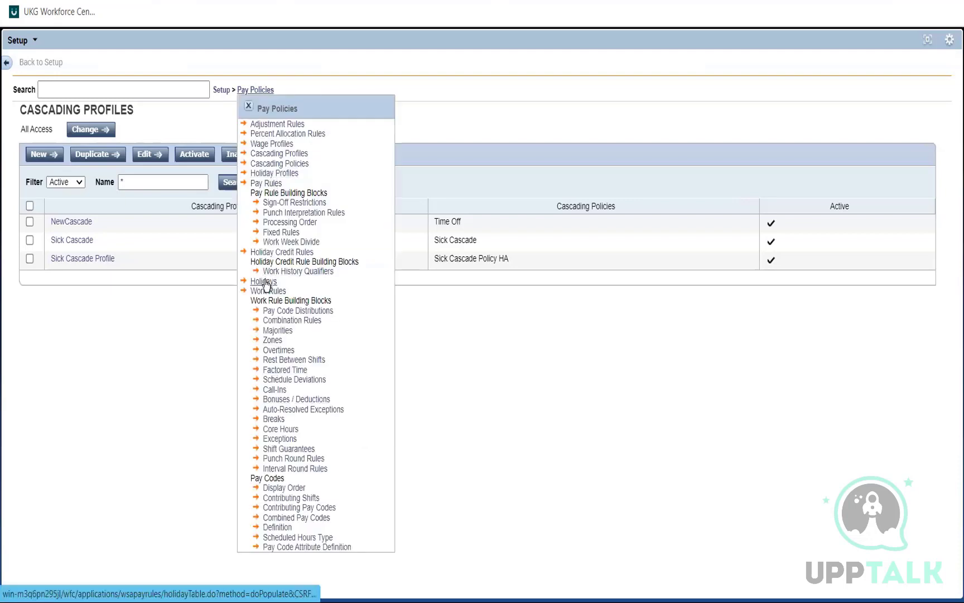
{"action": "left_click", "coordinate": [264, 281]}
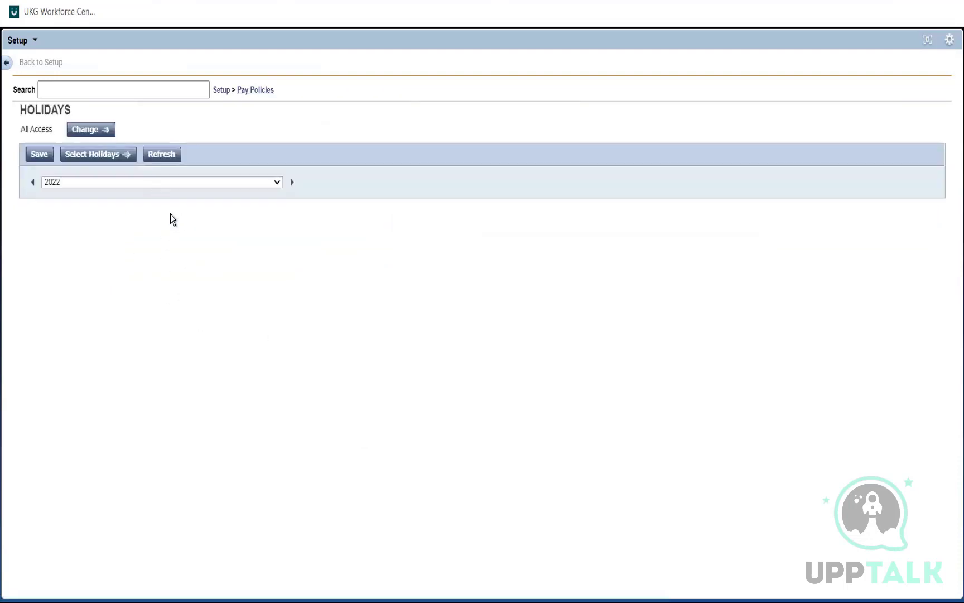
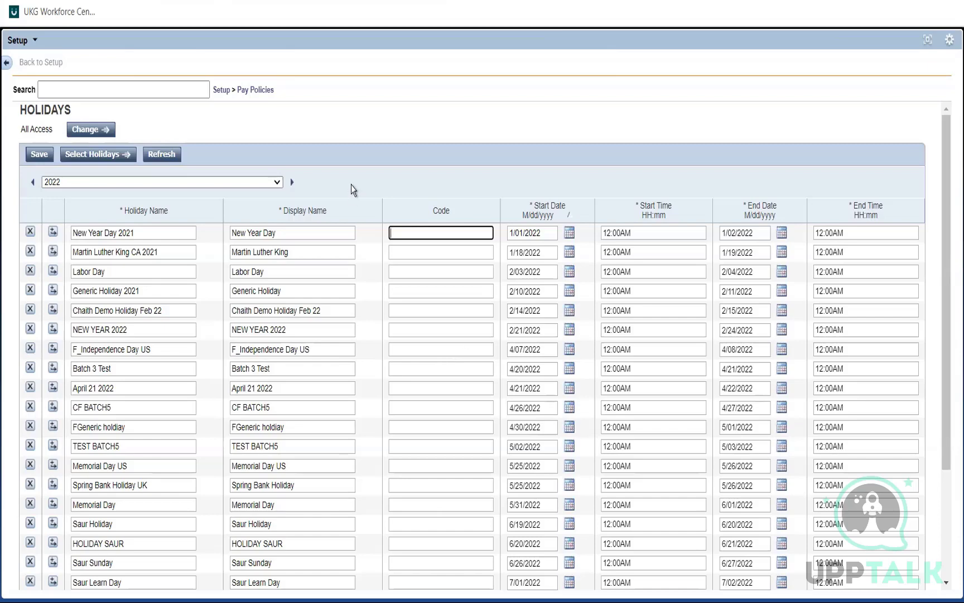
Step: Open Holiday Credit Rules from the Pay Policies setup and start a new holiday credit rule
{"action": "left_click", "coordinate": [262, 96]}
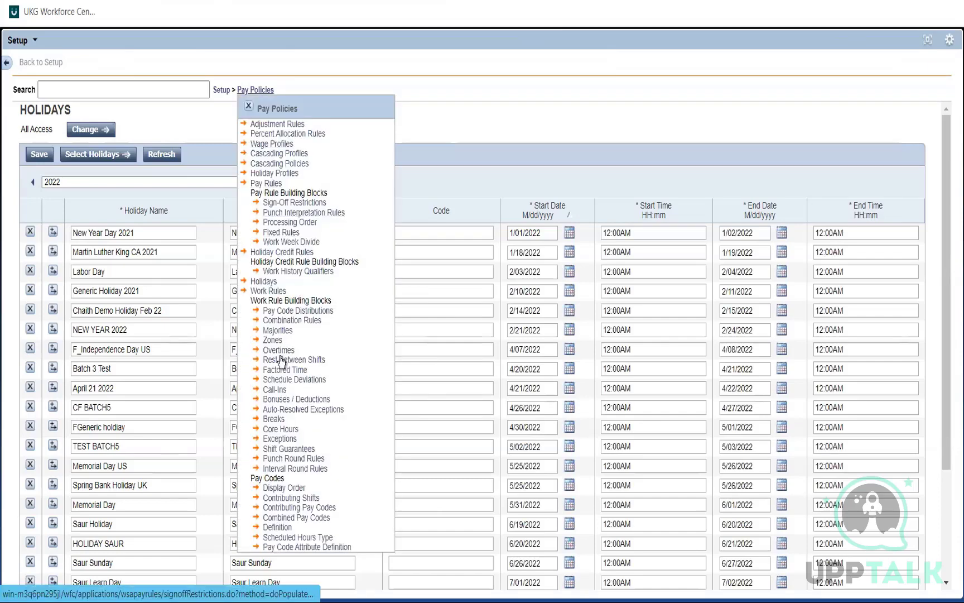
{"action": "left_click", "coordinate": [283, 254]}
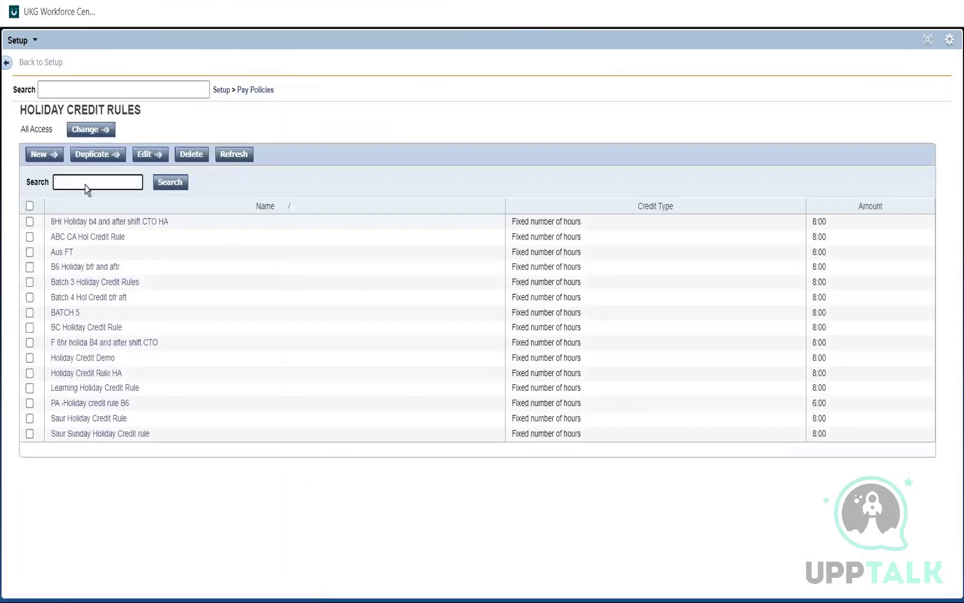
{"action": "left_click", "coordinate": [44, 156]}
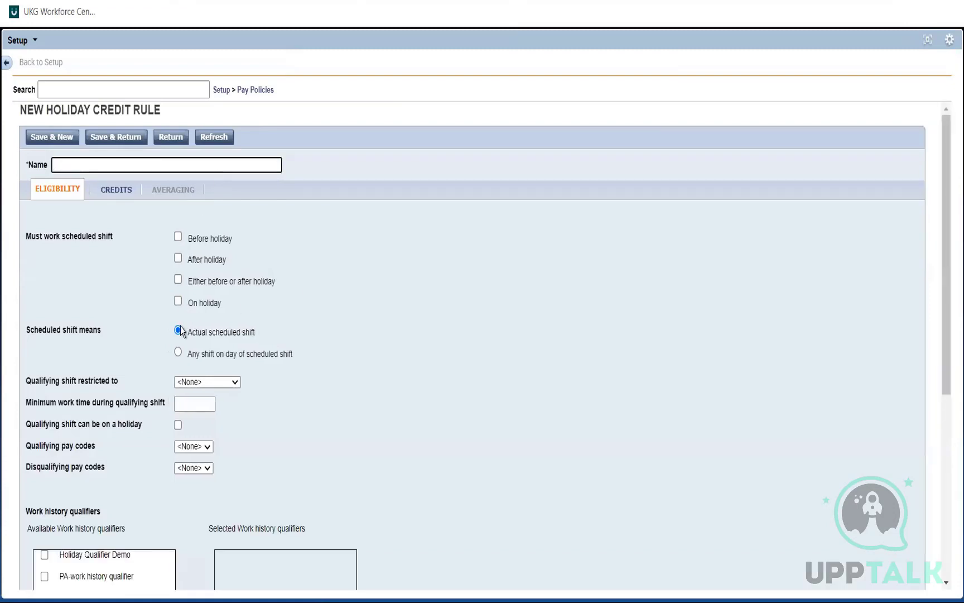
Step: Try the scheduled-shift eligibility options, replacing Either before or after holiday with both Before holiday and After holiday
{"action": "left_click", "coordinate": [178, 279]}
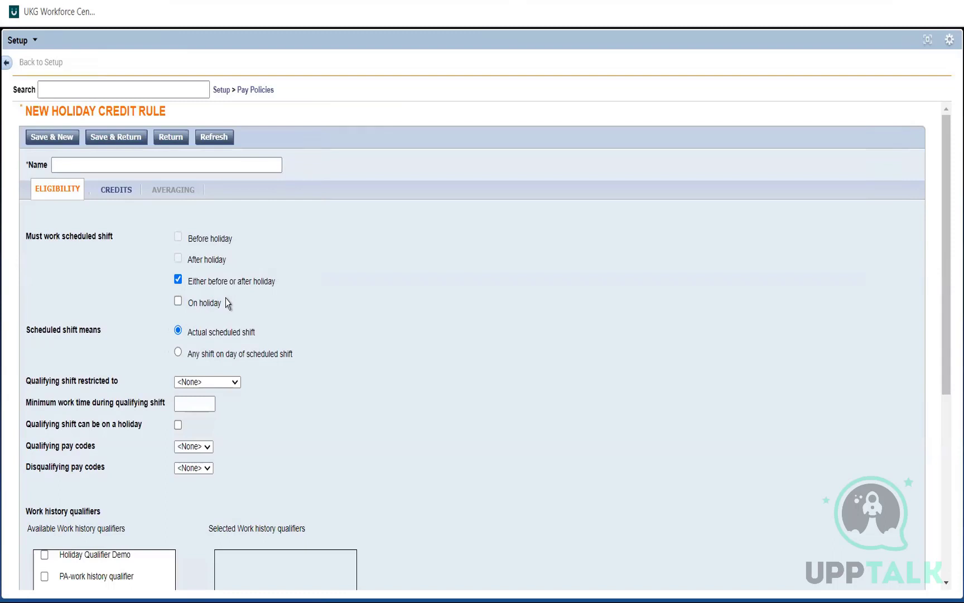
{"action": "left_click", "coordinate": [178, 280]}
{"action": "left_click", "coordinate": [179, 238]}
{"action": "left_click", "coordinate": [179, 259]}
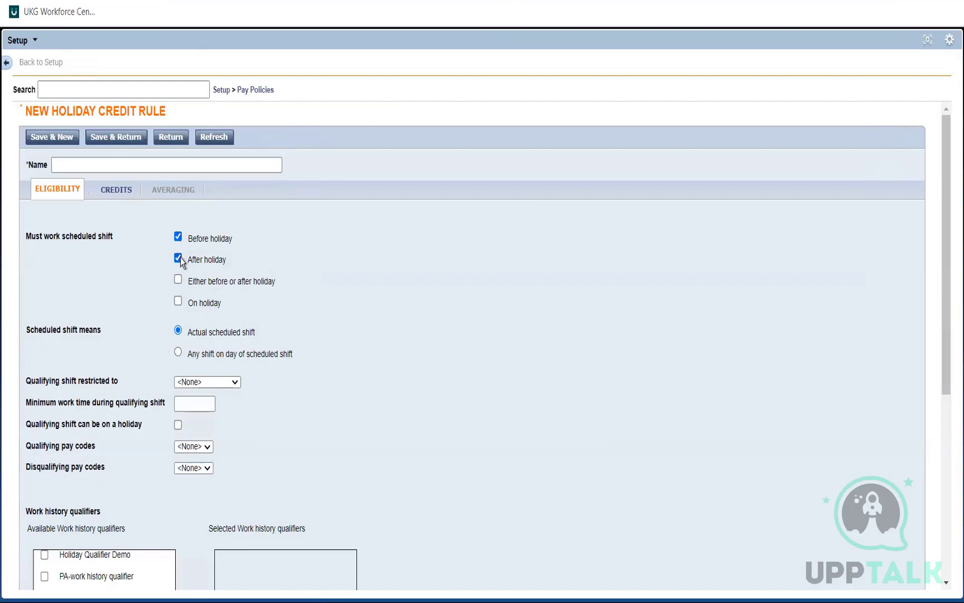
{"action": "triple_click", "coordinate": [226, 259]}
{"action": "left_click", "coordinate": [235, 238]}
{"action": "triple_click", "coordinate": [225, 238]}
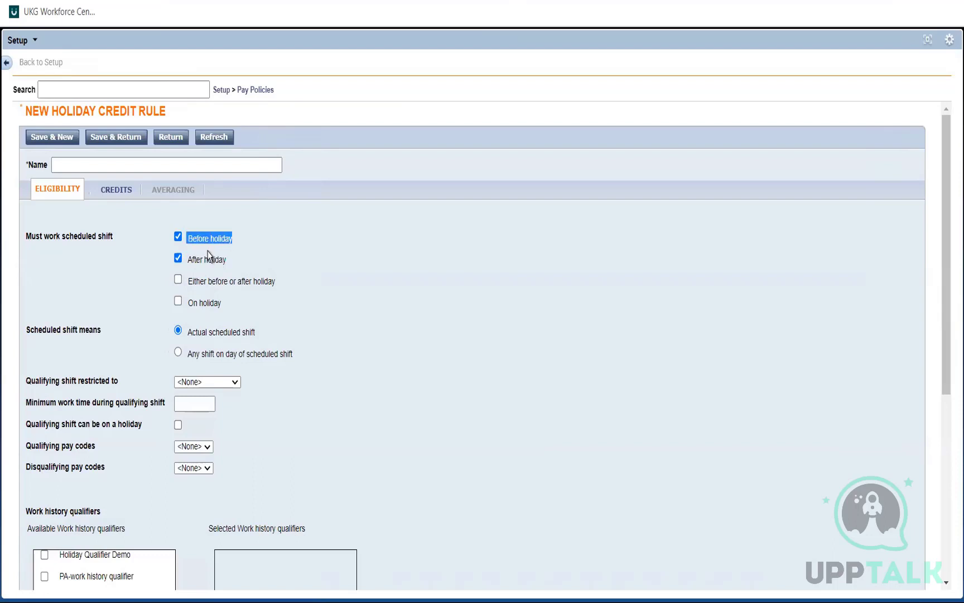
Step: Clear the Before holiday and After holiday requirements and select Either before or after holiday instead
{"action": "left_click", "coordinate": [178, 258]}
{"action": "left_click", "coordinate": [178, 237]}
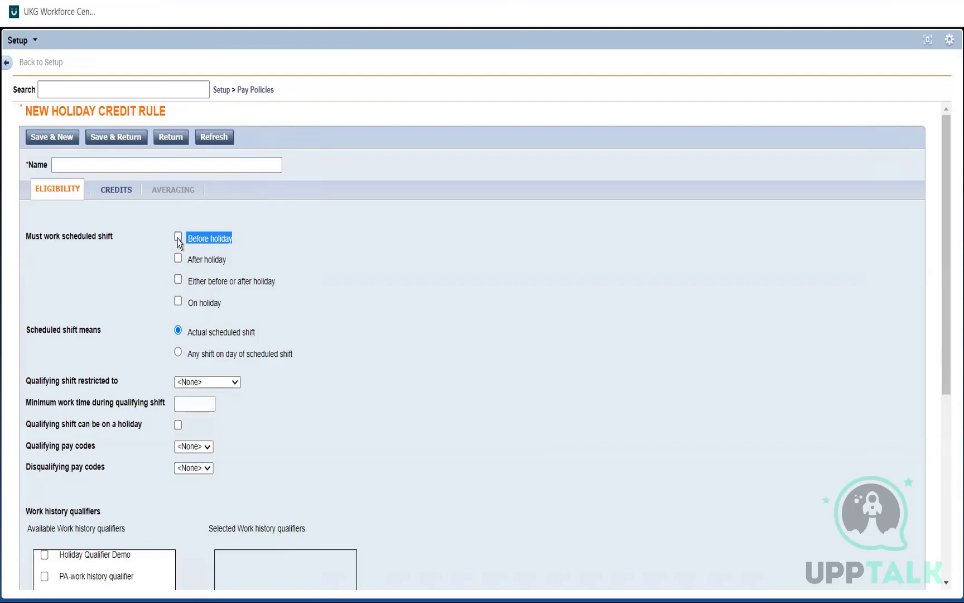
{"action": "left_click", "coordinate": [178, 279]}
Step: Examine the available credit types and the Amount setting in the new holiday credit rule's Credits section
{"action": "left_click", "coordinate": [260, 91]}
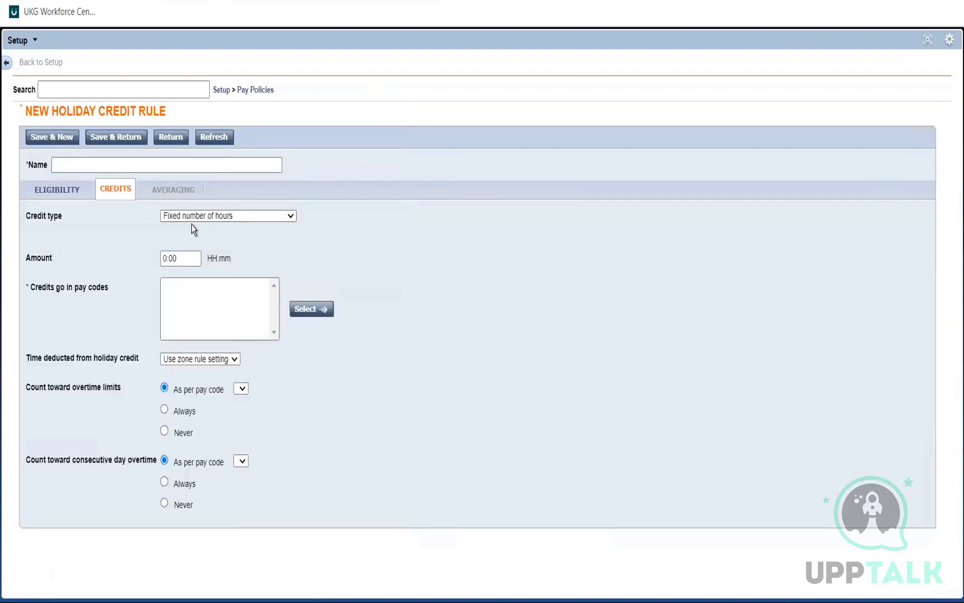
{"action": "left_click", "coordinate": [193, 216]}
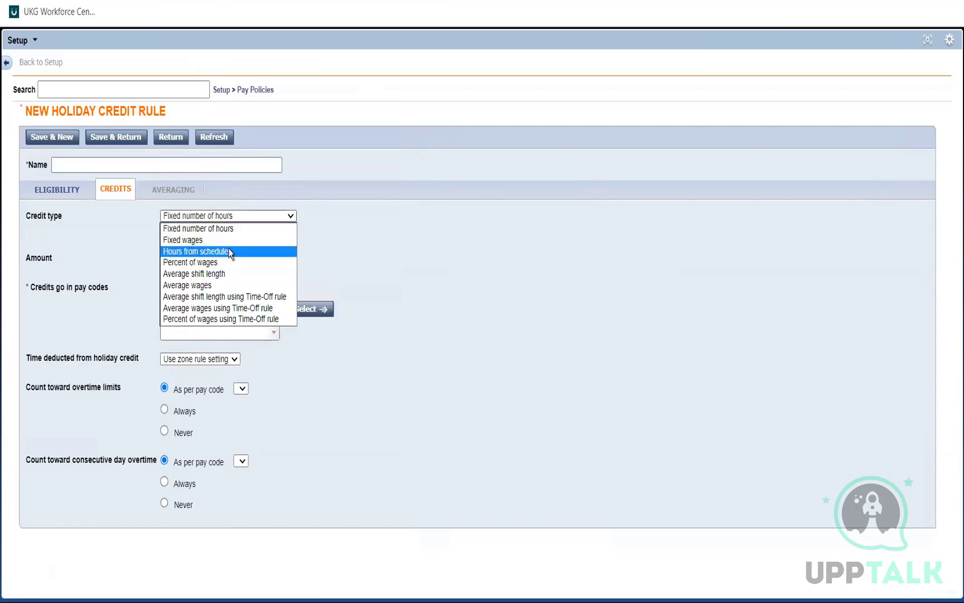
{"action": "left_click", "coordinate": [323, 256]}
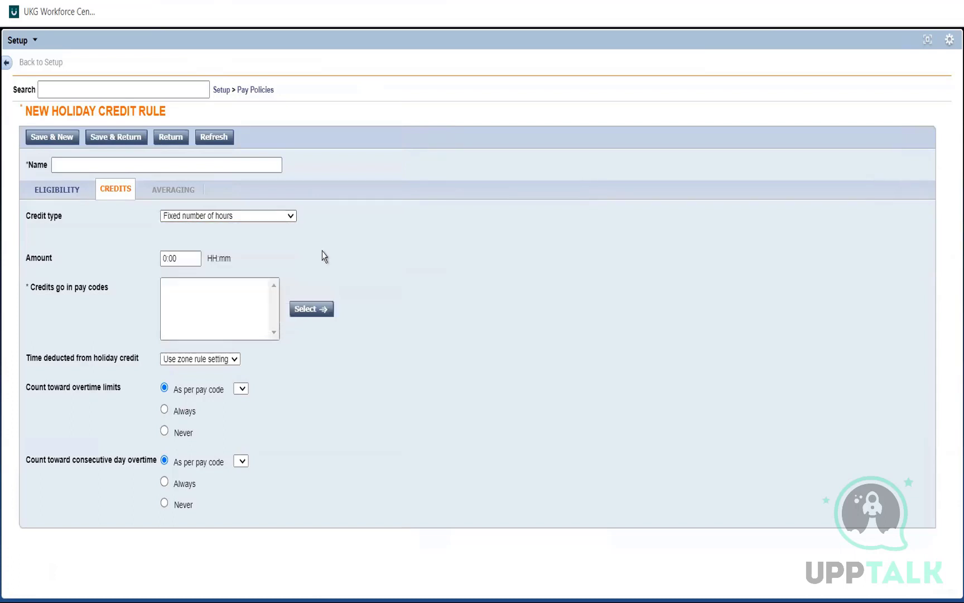
{"action": "left_click", "coordinate": [162, 259]}
{"action": "left_click", "coordinate": [249, 90]}
Step: Return to the rule's Eligibility settings and examine the minimum time employed and minimum time active requirements
{"action": "left_click", "coordinate": [58, 190]}
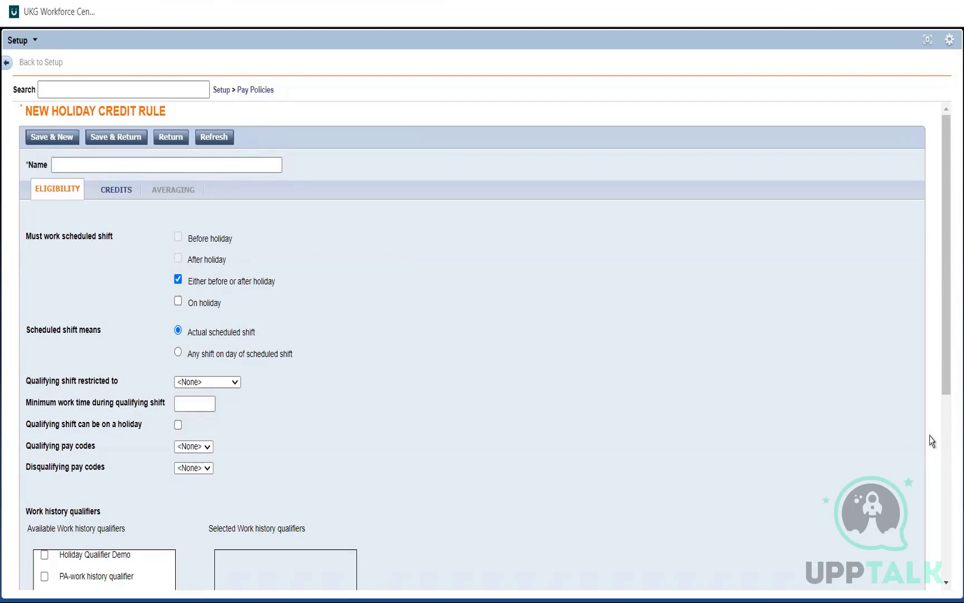
{"action": "left_click", "coordinate": [945, 446]}
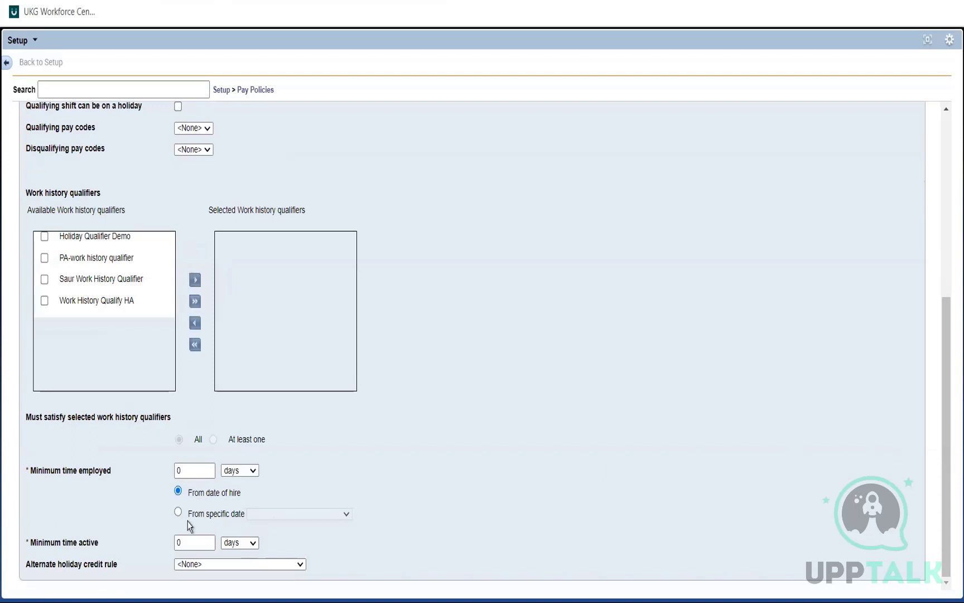
{"action": "double_click", "coordinate": [187, 476]}
{"action": "left_click", "coordinate": [192, 544]}
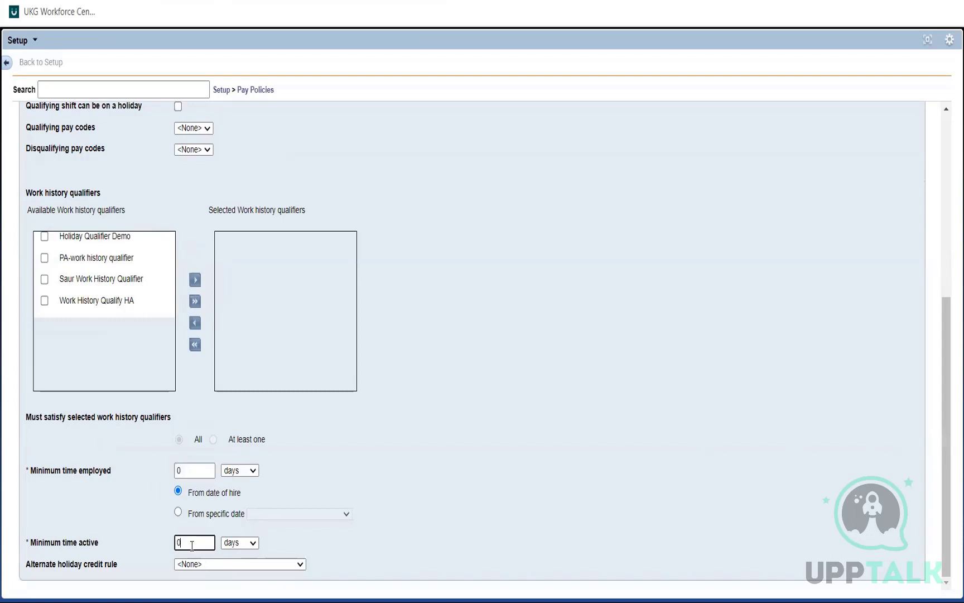
{"action": "left_click", "coordinate": [180, 470]}
{"action": "left_click", "coordinate": [193, 538]}
{"action": "scroll", "coordinate": [952, 166], "scroll_direction": "up", "scroll_amount": 6}
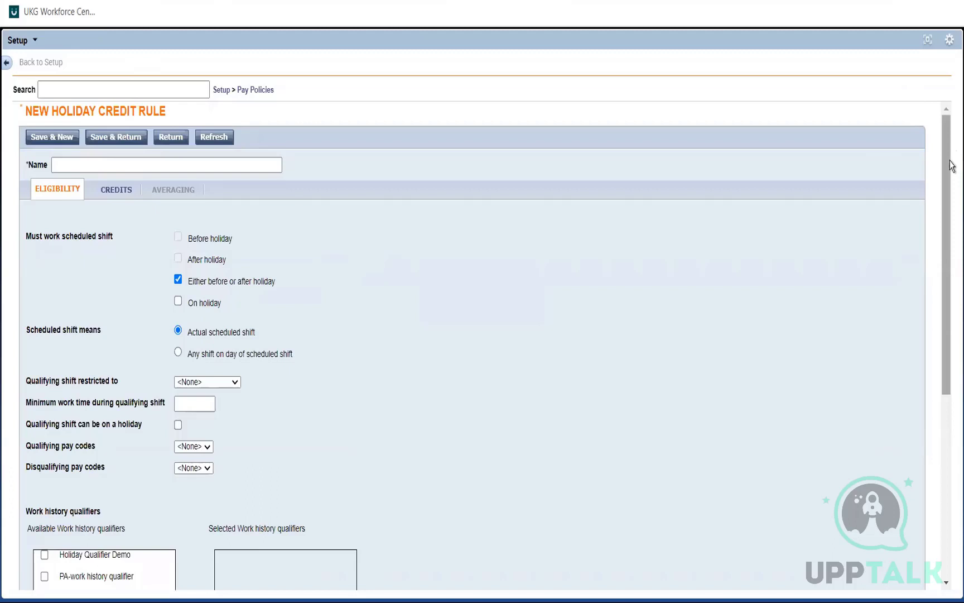
{"action": "left_click", "coordinate": [953, 438]}
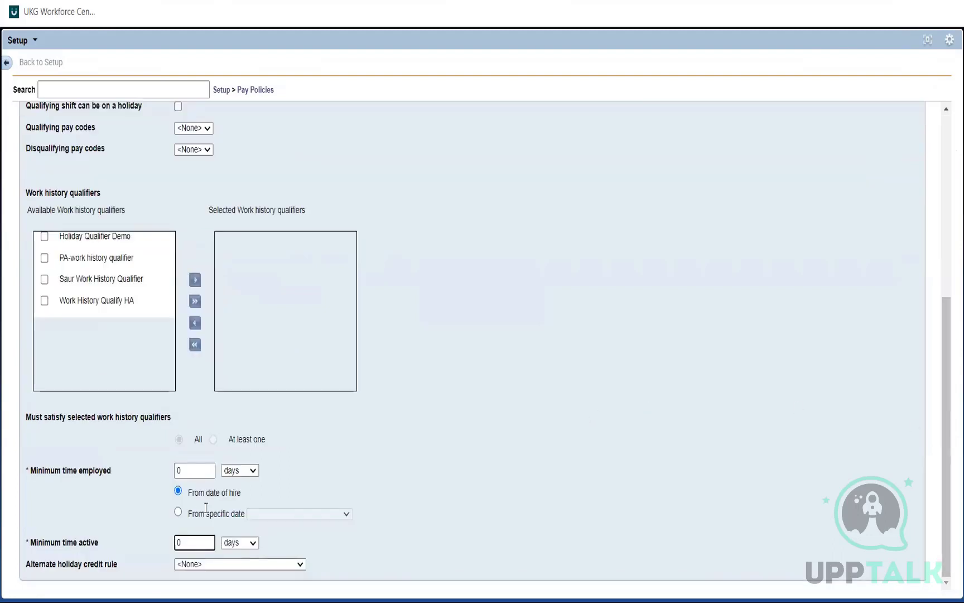
Step: Set the minimum time employed to 30 days and clear the minimum time active value
{"action": "left_click", "coordinate": [190, 473]}
{"action": "key", "text": "BackSpace"}
{"action": "type", "text": "30"}
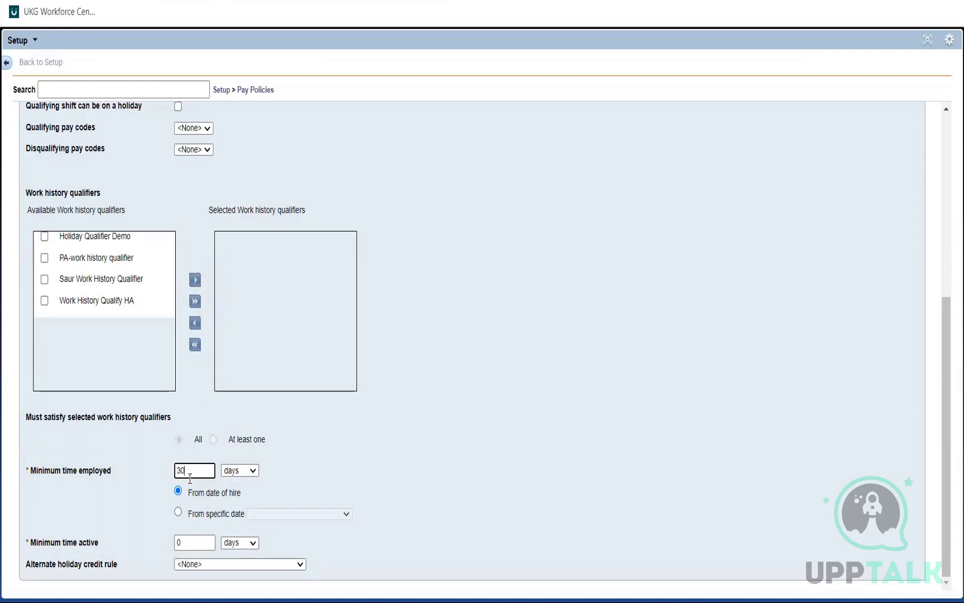
{"action": "left_click", "coordinate": [199, 543]}
{"action": "key", "text": "BackSpace"}
Step: Make the minimum time employed count from a specific date and look through the available reference dates without choosing one
{"action": "left_click", "coordinate": [178, 512]}
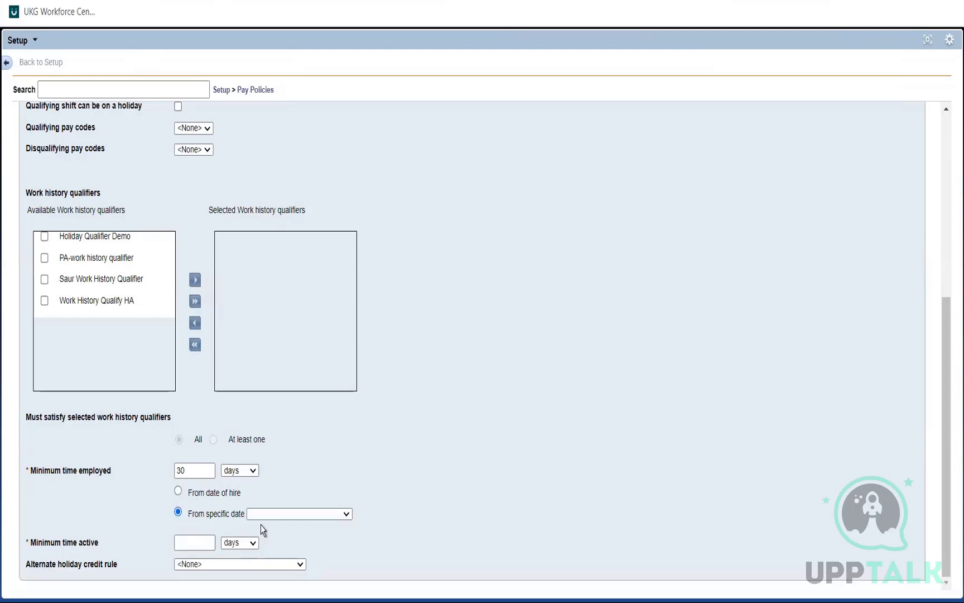
{"action": "left_click", "coordinate": [299, 514]}
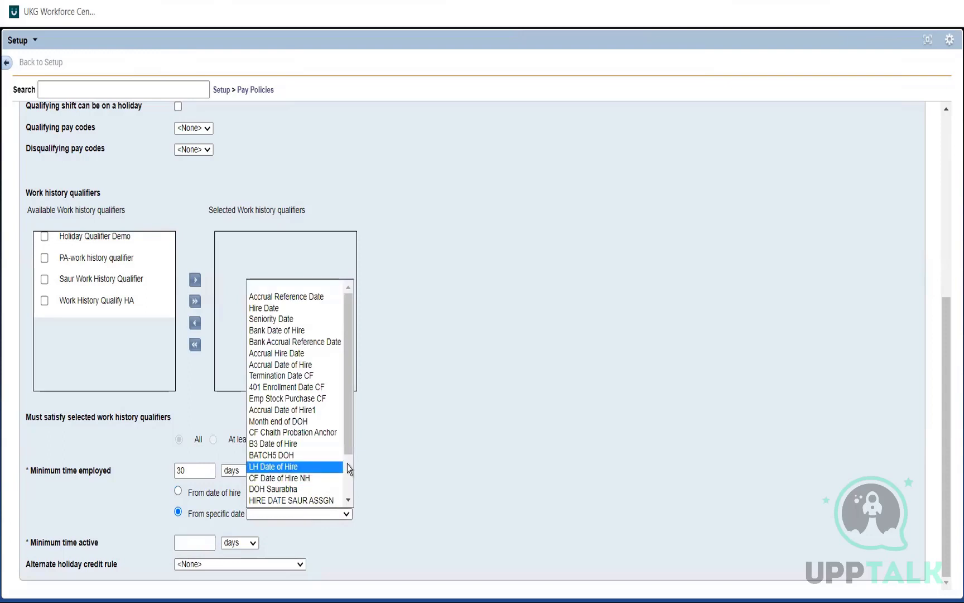
{"action": "scroll", "coordinate": [334, 470], "scroll_direction": "down", "scroll_amount": 2}
{"action": "left_click", "coordinate": [487, 429]}
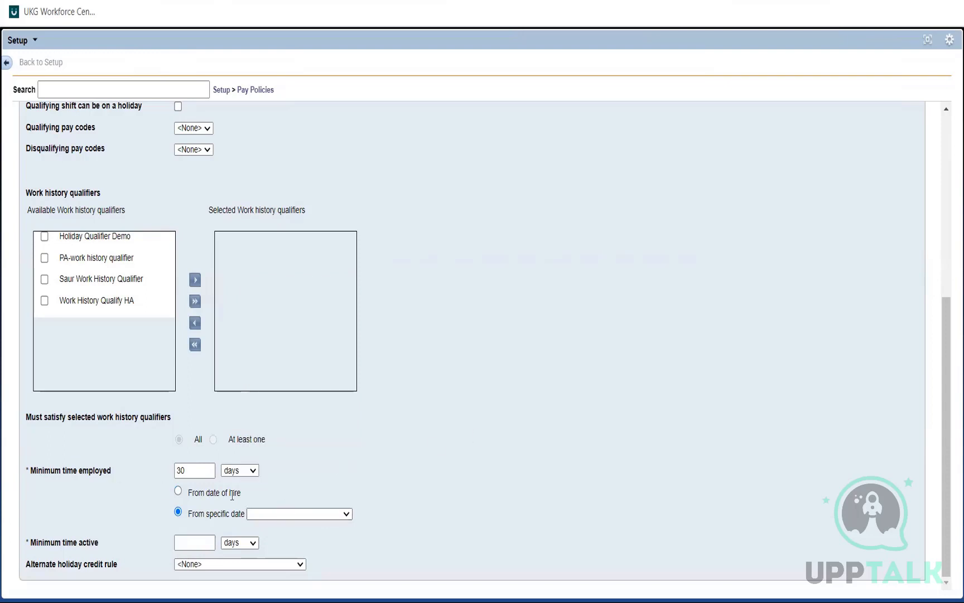
{"action": "left_click", "coordinate": [186, 470]}
{"action": "left_click", "coordinate": [946, 253]}
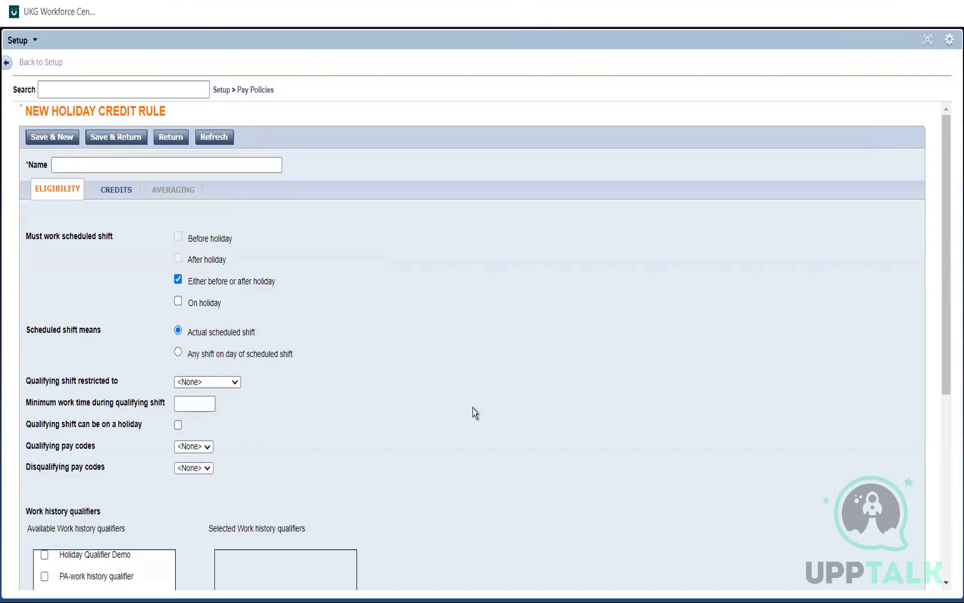
Step: Leave the new holiday credit rule for Pay Rules in the Pay Policies setup, discarding the unsaved changes
{"action": "left_click", "coordinate": [253, 91]}
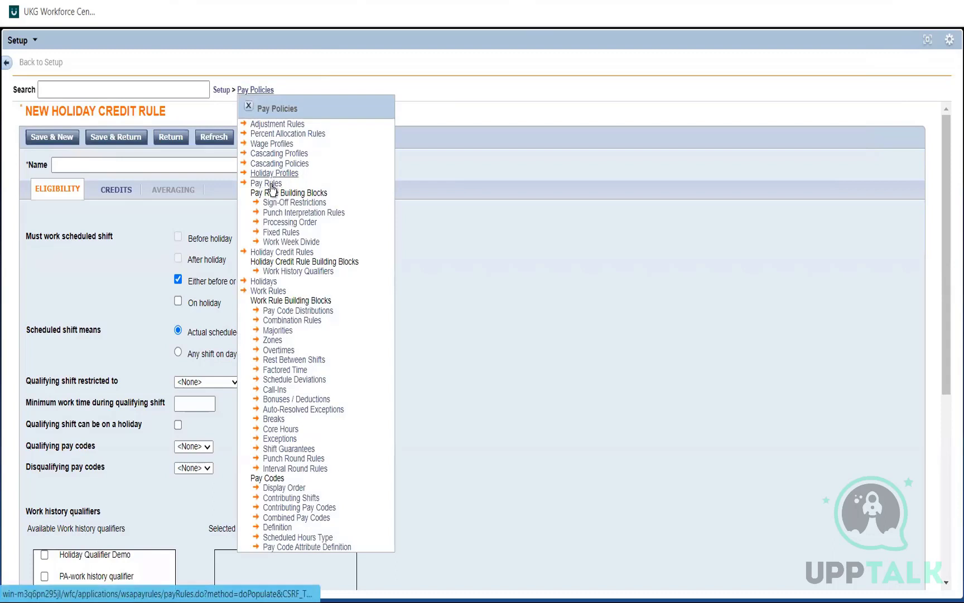
{"action": "left_click", "coordinate": [270, 186]}
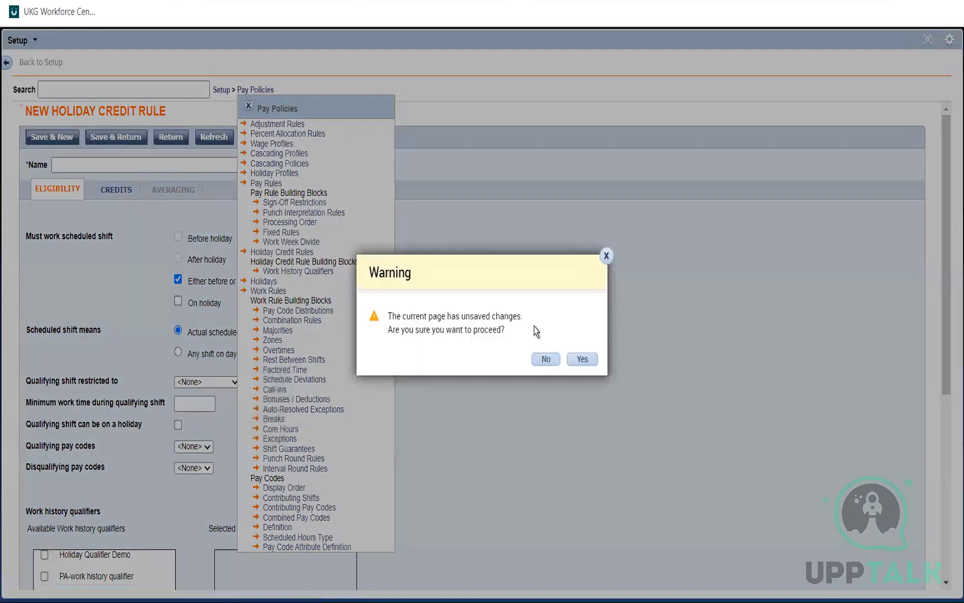
{"action": "left_click", "coordinate": [576, 360]}
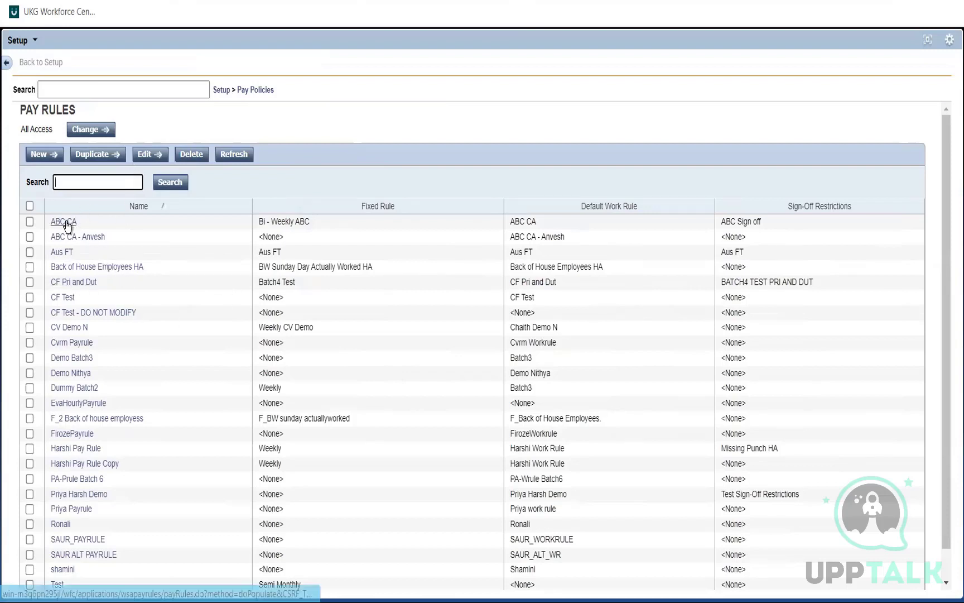
Step: Open the Aus FT pay rule and review which holidays apply to it and their holiday credit rules
{"action": "left_click", "coordinate": [68, 253]}
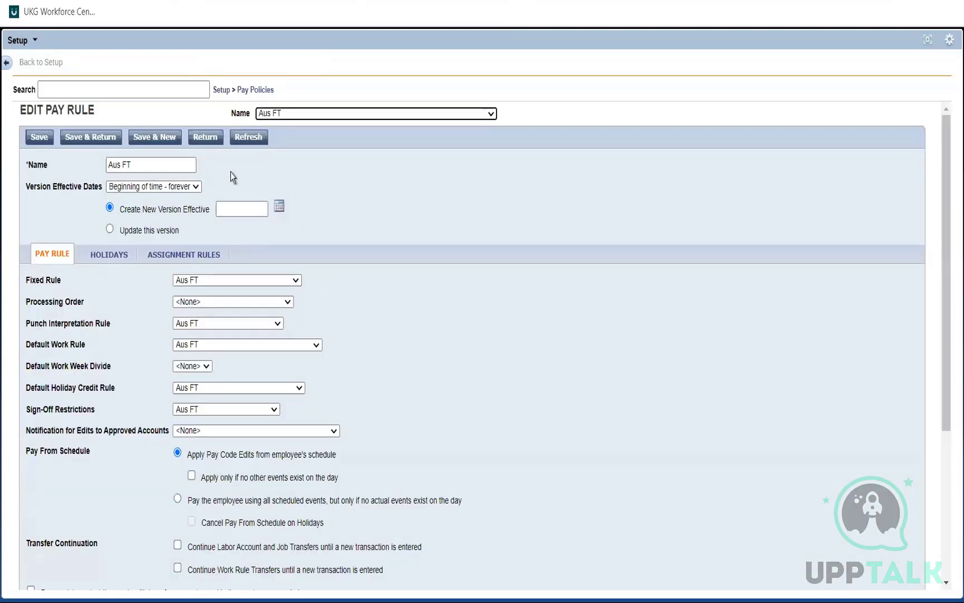
{"action": "left_click", "coordinate": [109, 255]}
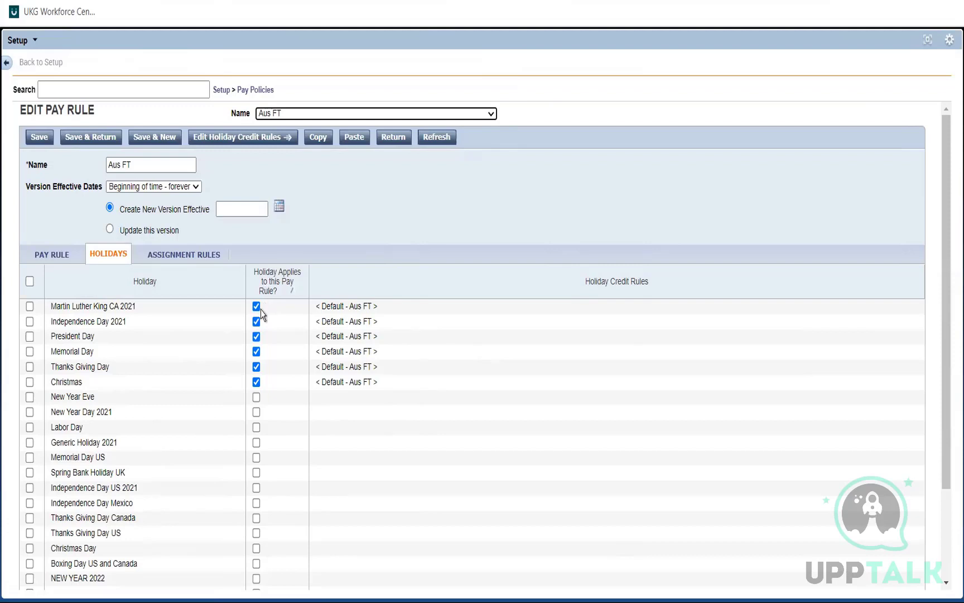
{"action": "left_click", "coordinate": [131, 163]}
{"action": "left_click", "coordinate": [143, 165]}
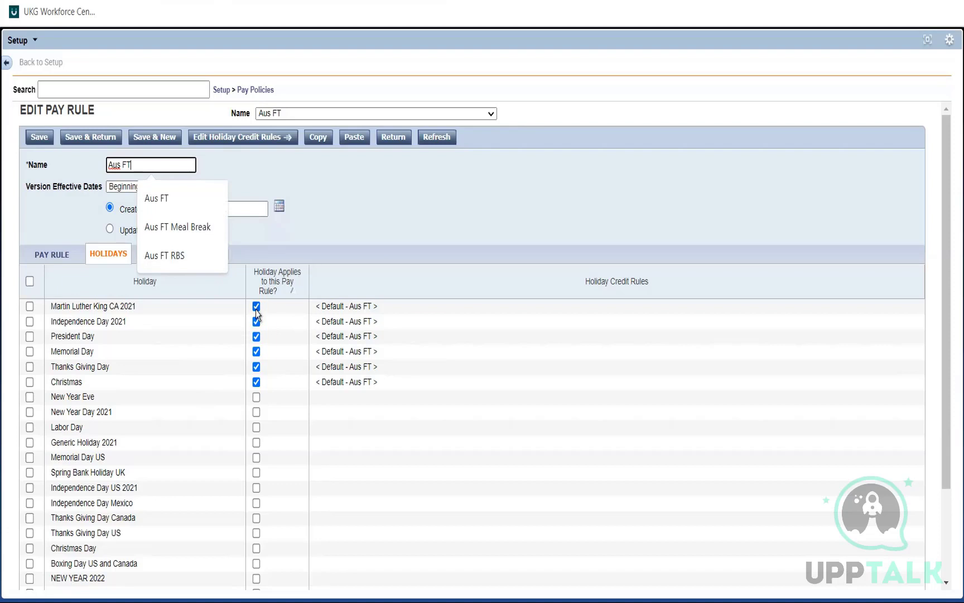
{"action": "left_click", "coordinate": [363, 270]}
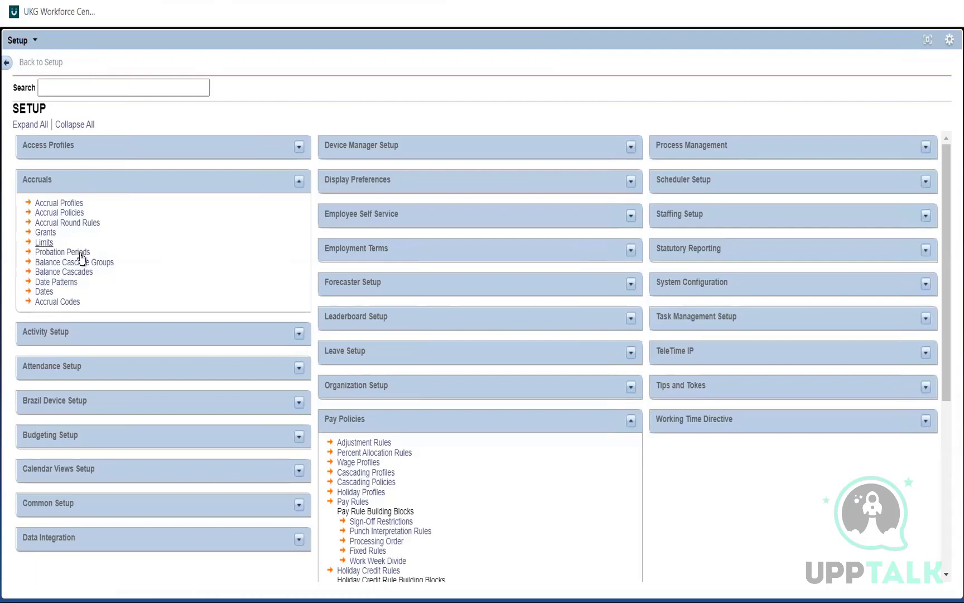
Step: Set the Aus FT Sick accrual policy's probation period to 60 Day Probation Period, then restore the Setup widget to its normal size
{"action": "left_click", "coordinate": [74, 215]}
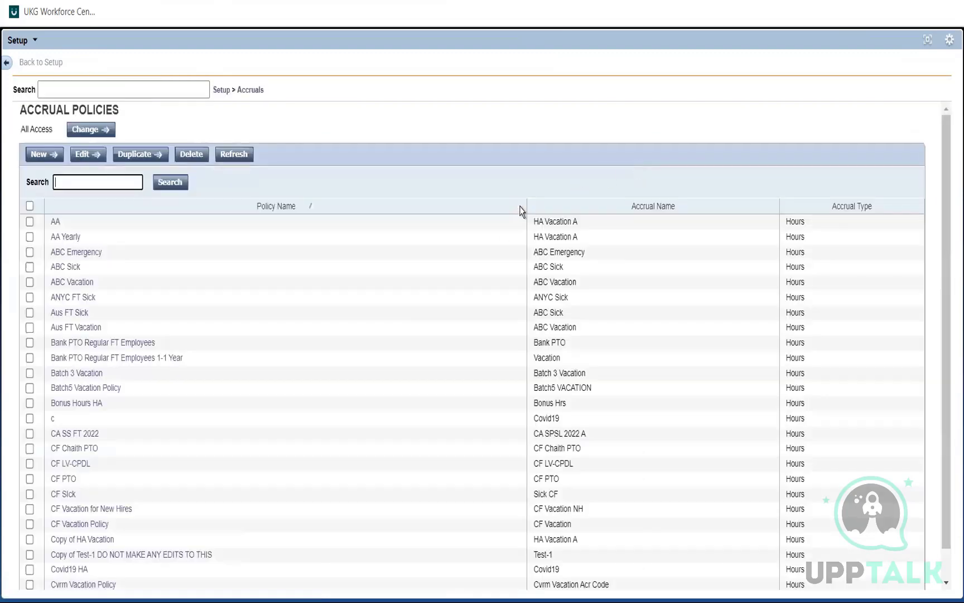
{"action": "left_click", "coordinate": [68, 314]}
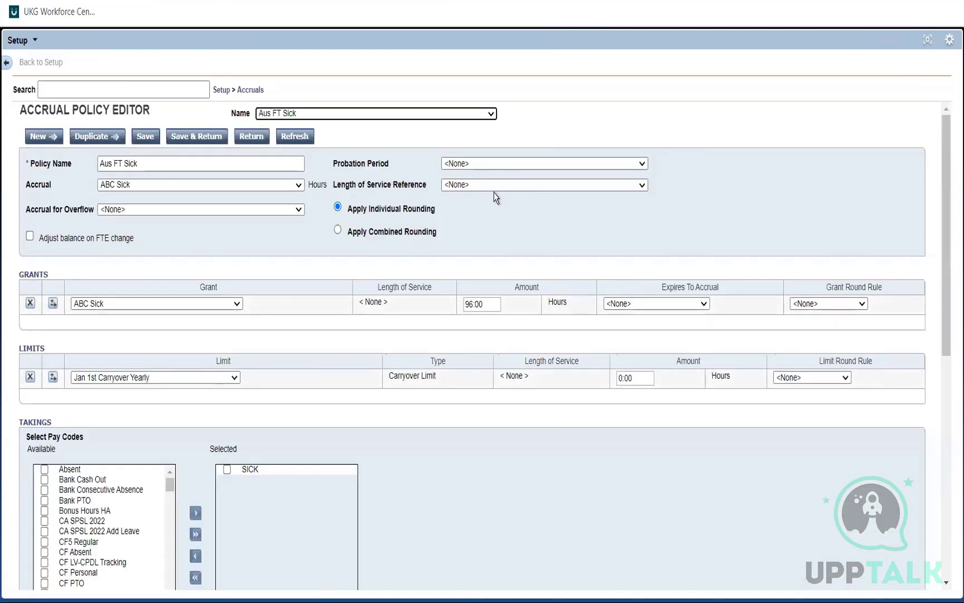
{"action": "left_click", "coordinate": [466, 164]}
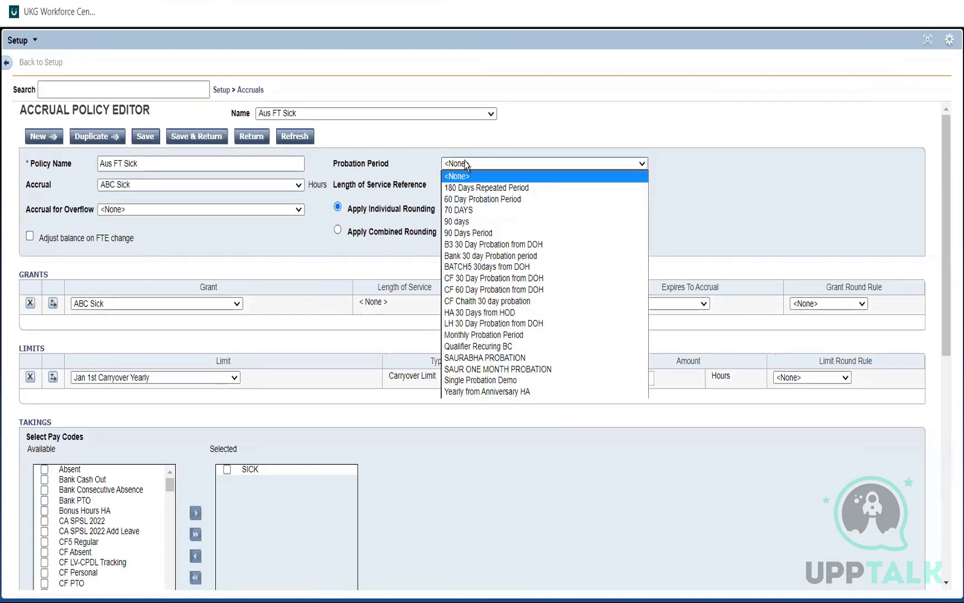
{"action": "left_click", "coordinate": [476, 201]}
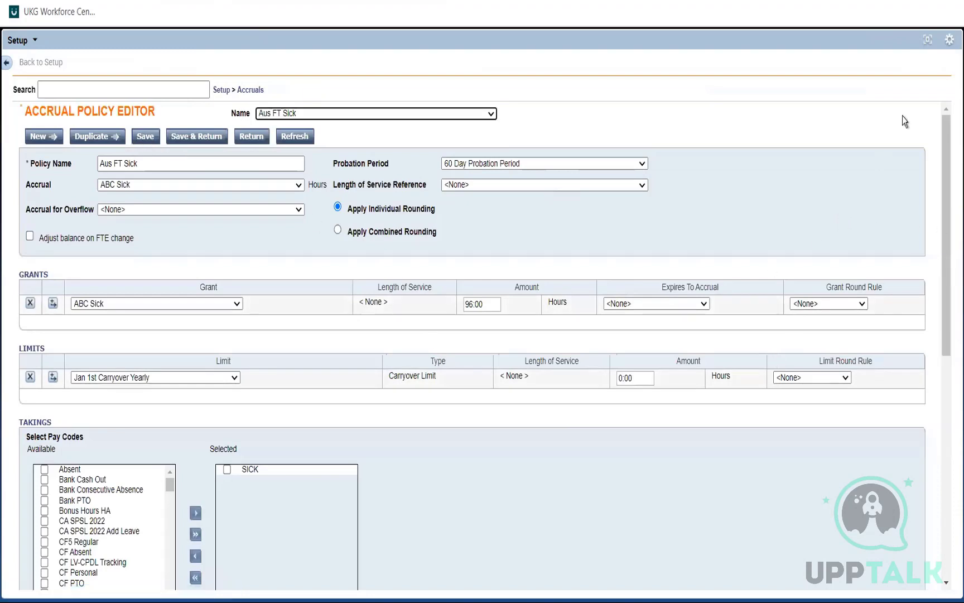
{"action": "left_click", "coordinate": [928, 43]}
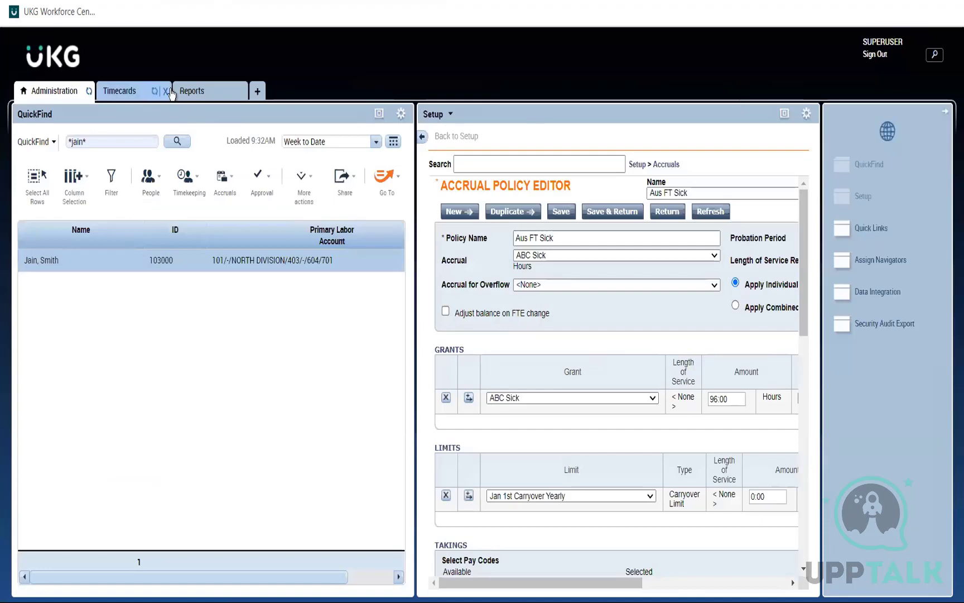
Step: Run the Accrual Detail report again for the previously selected employee, covering 01/1/2022 to 1/1/2023 in PDF format
{"action": "left_click", "coordinate": [214, 93]}
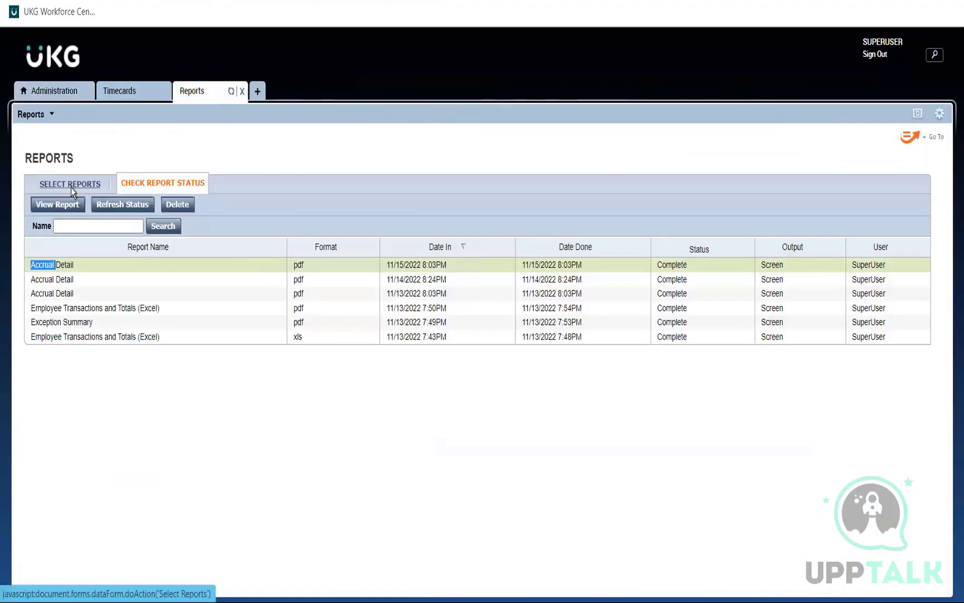
{"action": "left_click", "coordinate": [72, 187]}
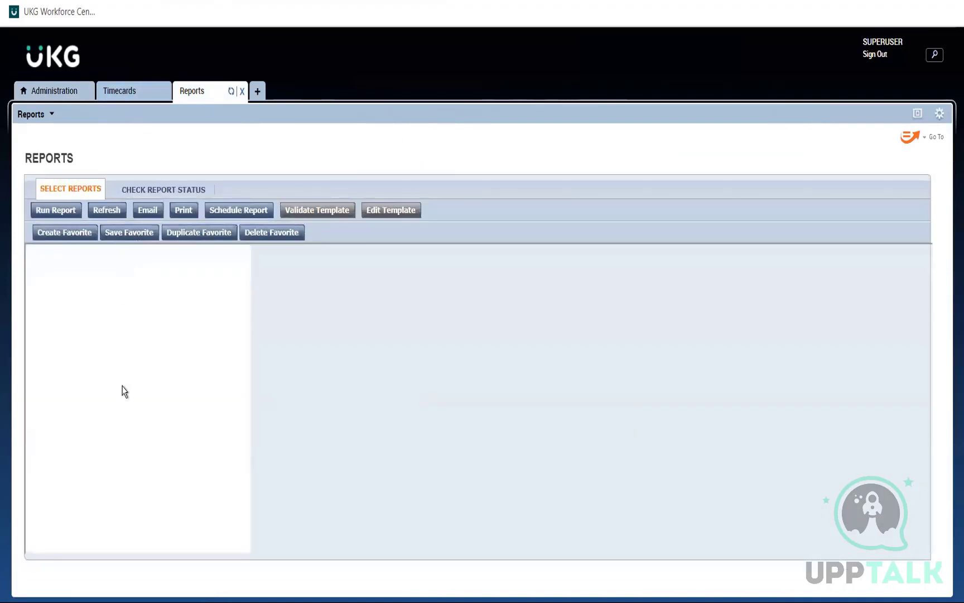
{"action": "left_click", "coordinate": [68, 439]}
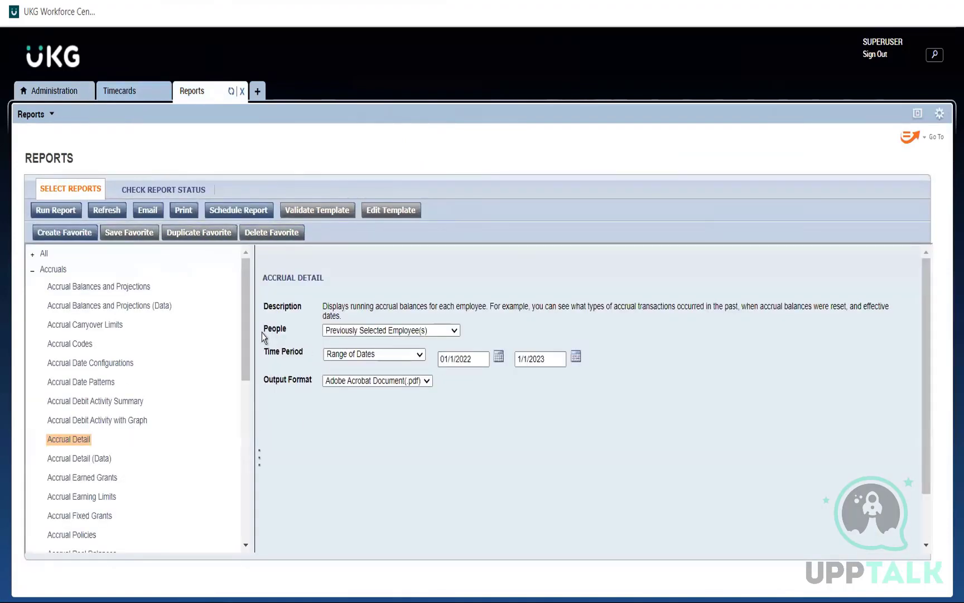
{"action": "left_click", "coordinate": [66, 216]}
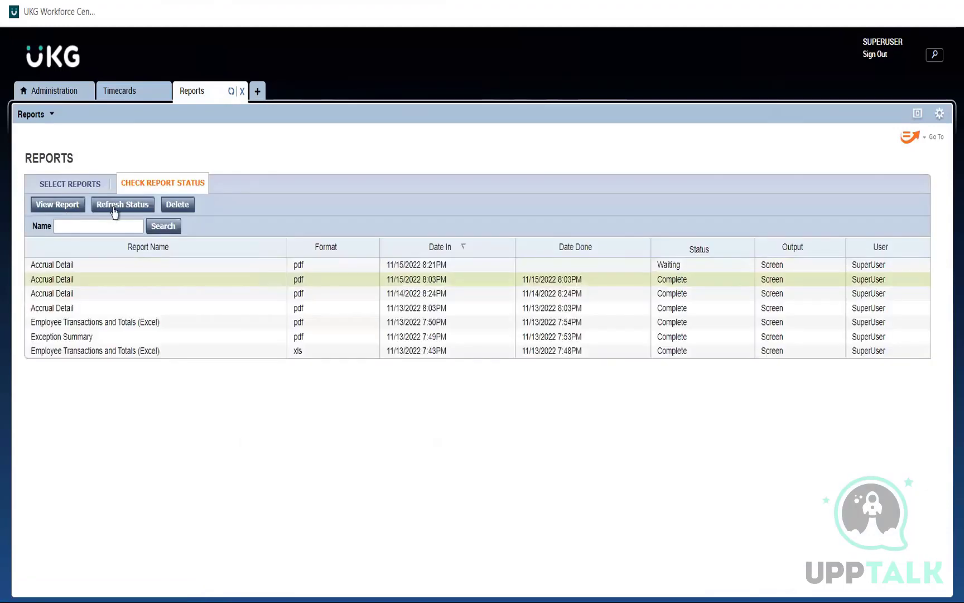
Step: Refresh the report status, open the newest Accrual Detail PDF, review both pages of accrual transactions, and return to the report list
{"action": "left_click", "coordinate": [115, 209]}
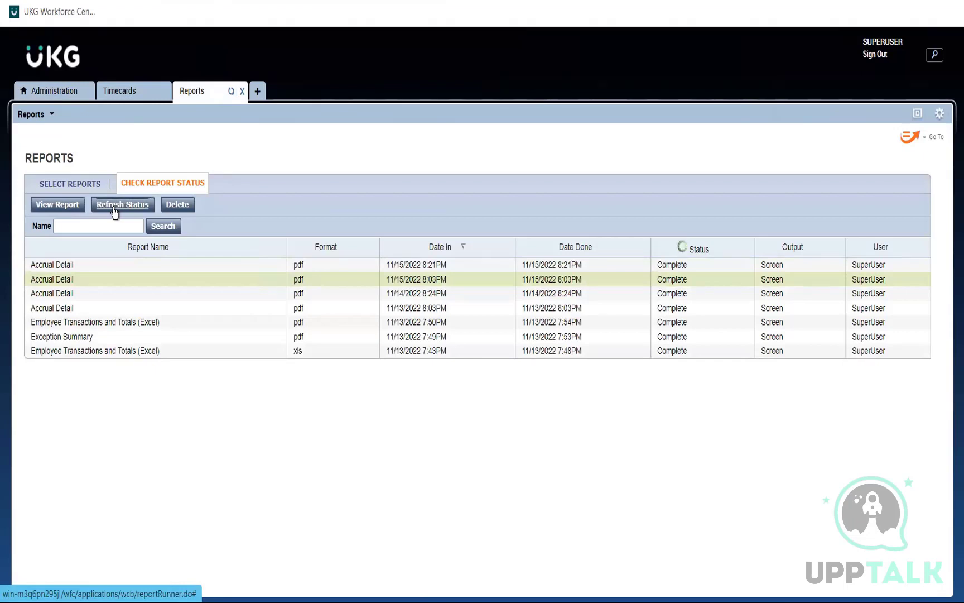
{"action": "double_click", "coordinate": [63, 265]}
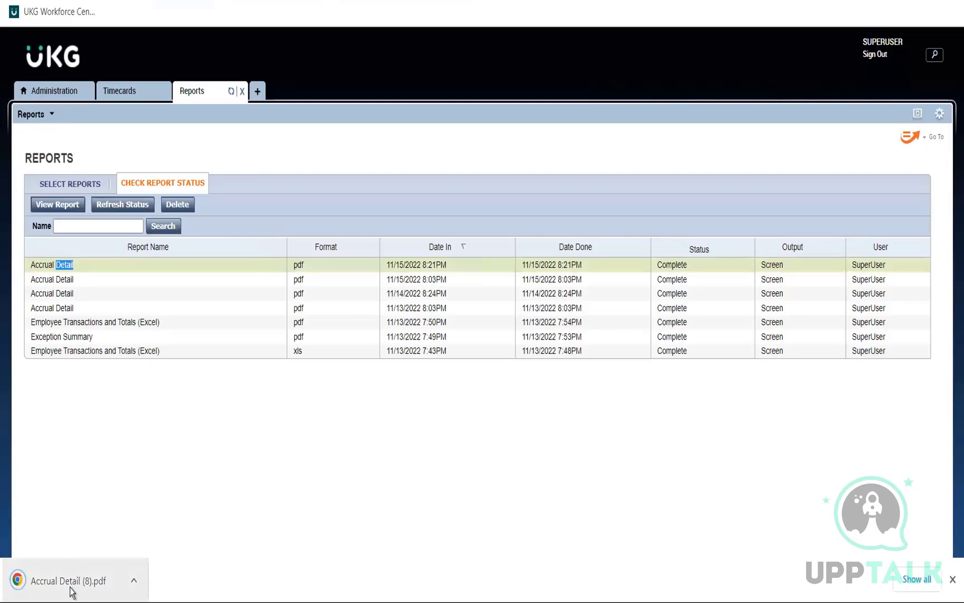
{"action": "left_click", "coordinate": [71, 583]}
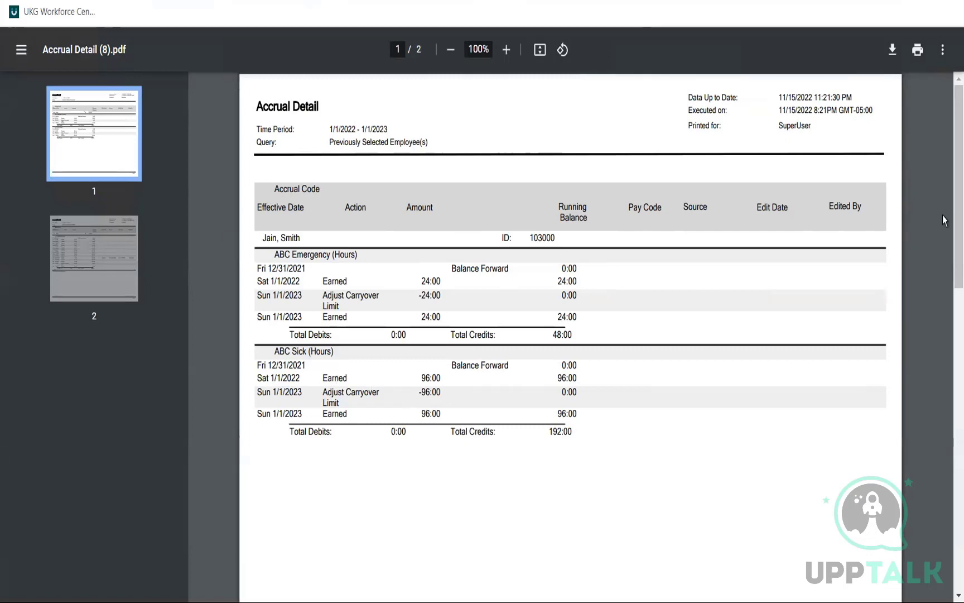
{"action": "left_click_drag", "start_coordinate": [951, 210], "coordinate": [952, 398]}
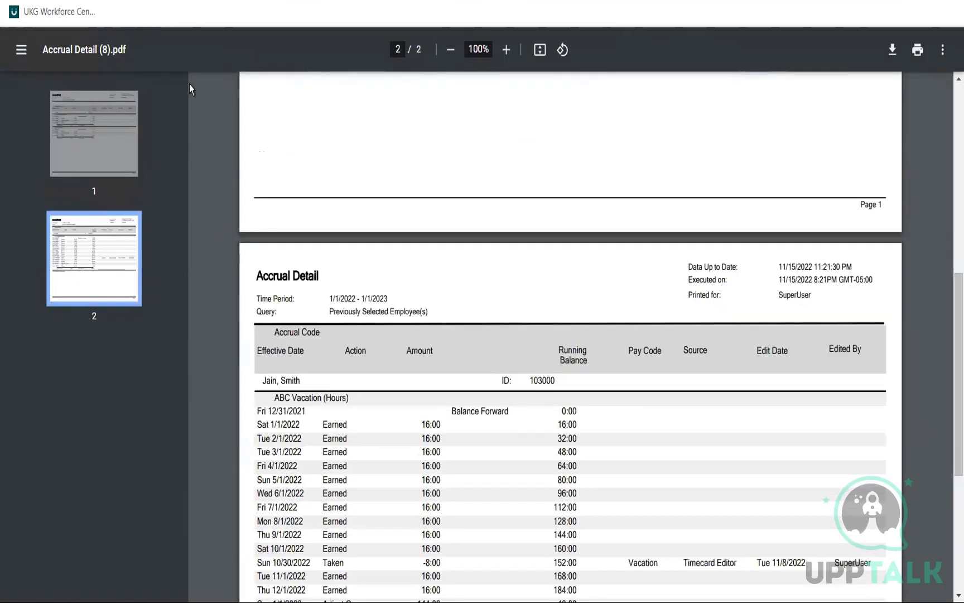
{"action": "key", "text": "alt+Left"}
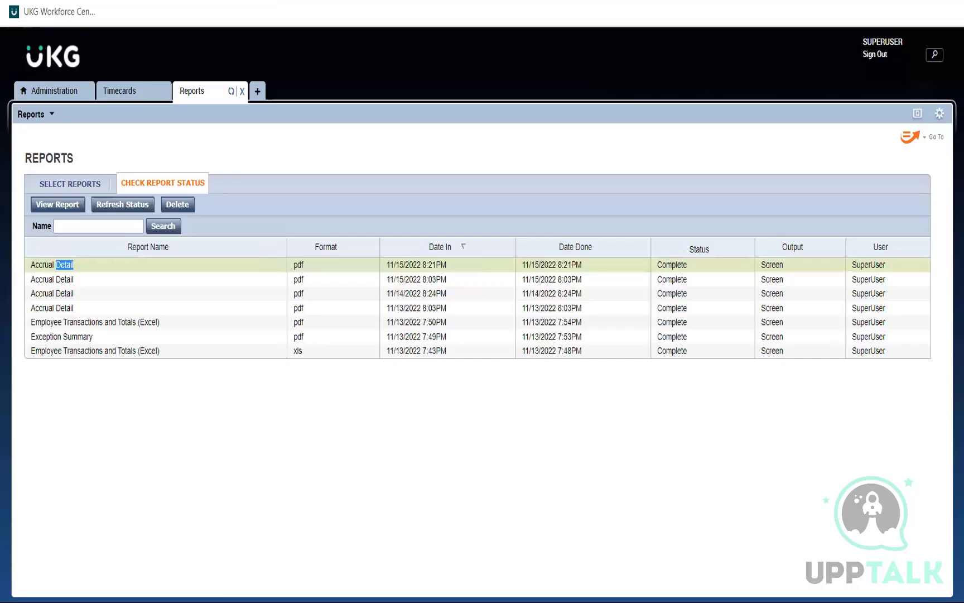
Step: Change the Aus FT Sick accrual policy's probation period to 90 days, save it, and restore the Setup widget to its normal size
{"action": "left_click", "coordinate": [40, 95]}
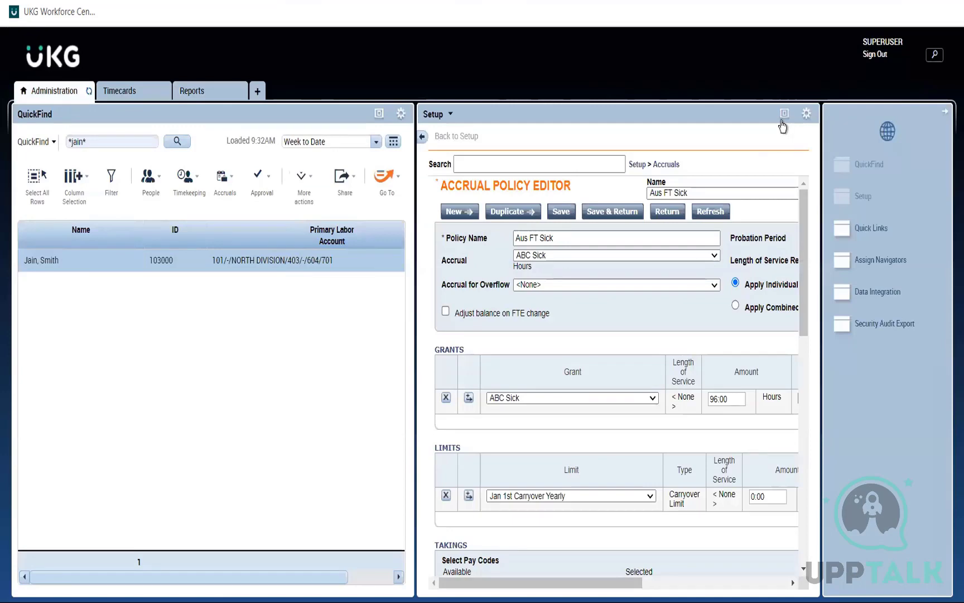
{"action": "left_click", "coordinate": [784, 114]}
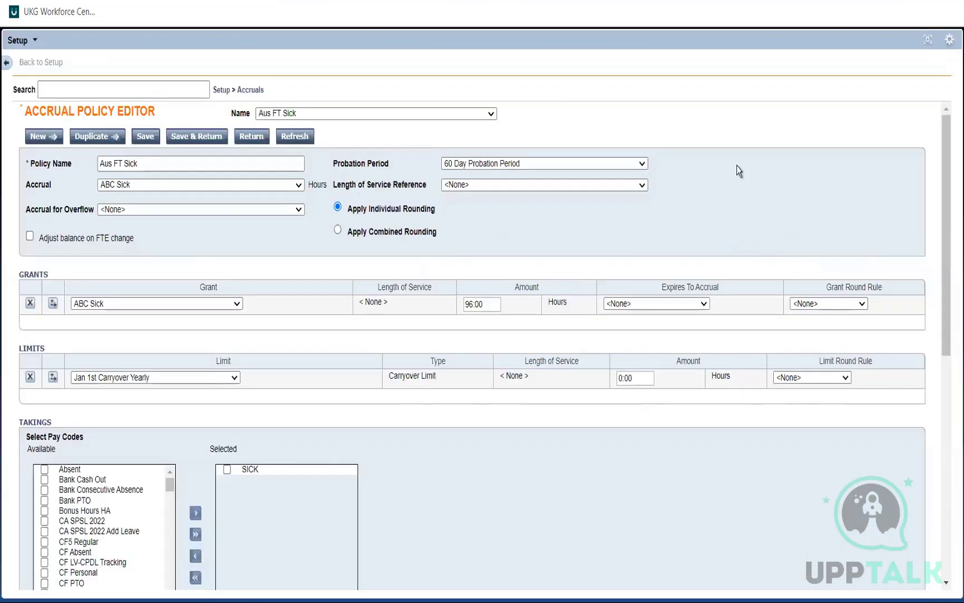
{"action": "left_click", "coordinate": [470, 167]}
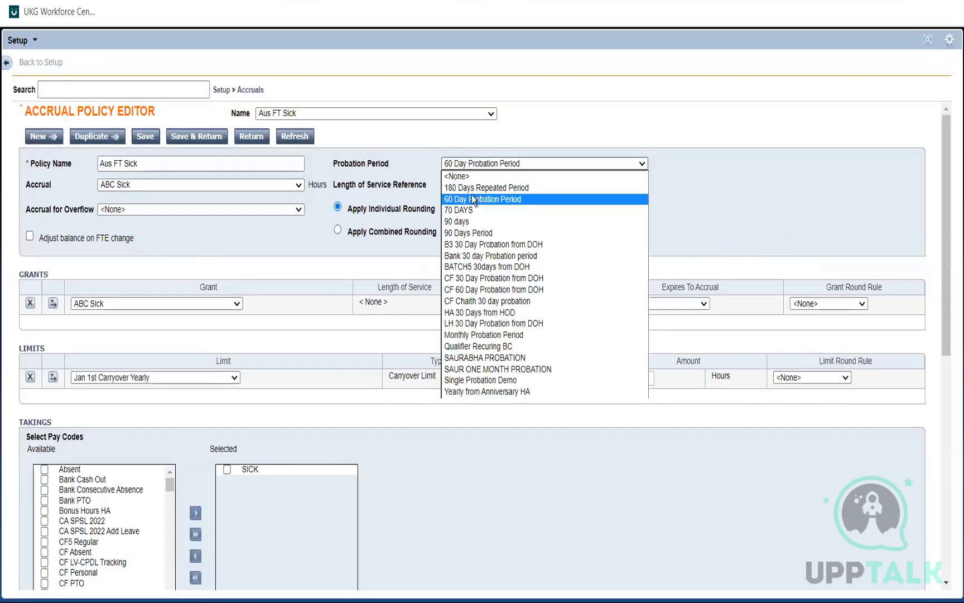
{"action": "left_click", "coordinate": [490, 222]}
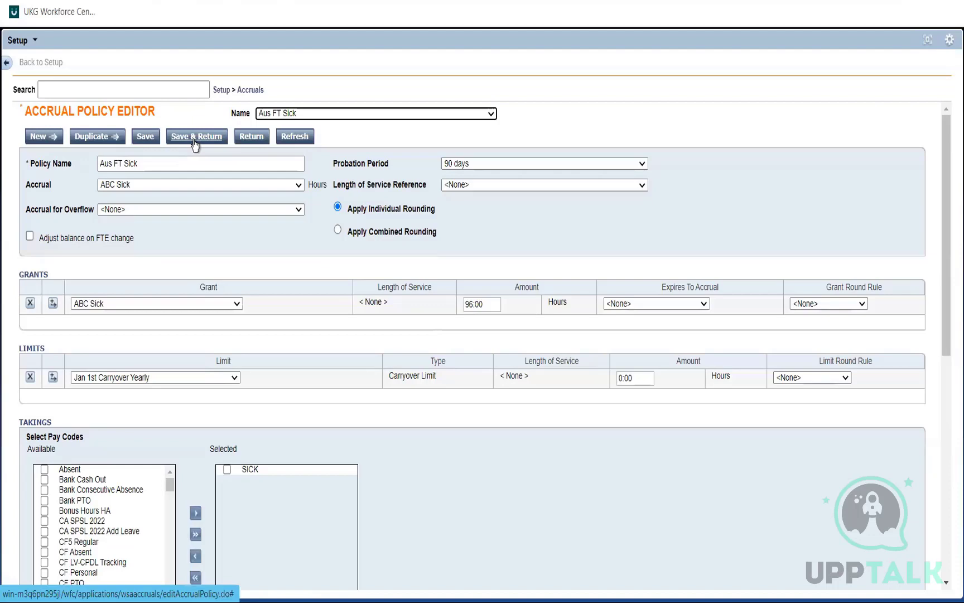
{"action": "left_click", "coordinate": [194, 142]}
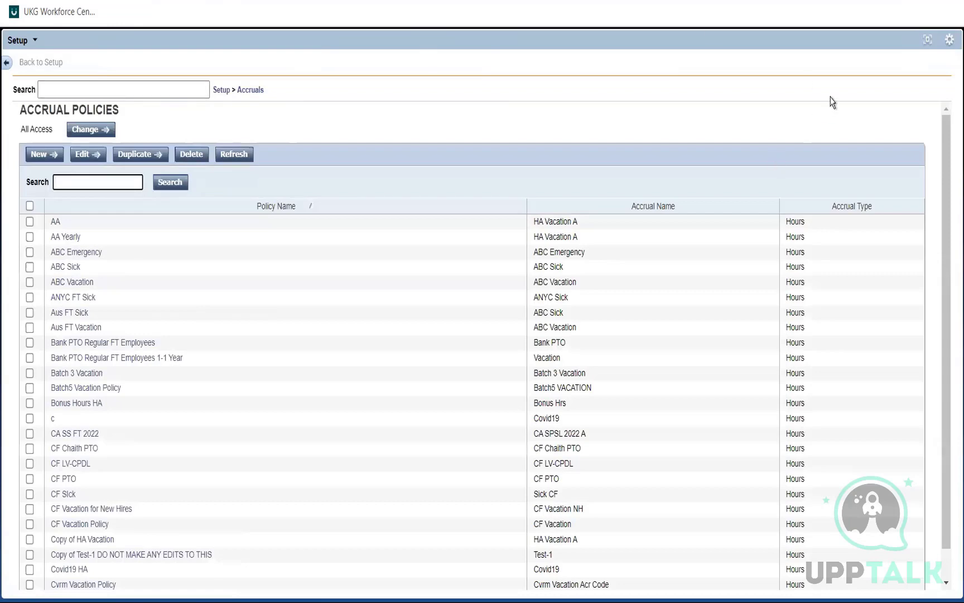
{"action": "left_click", "coordinate": [927, 40]}
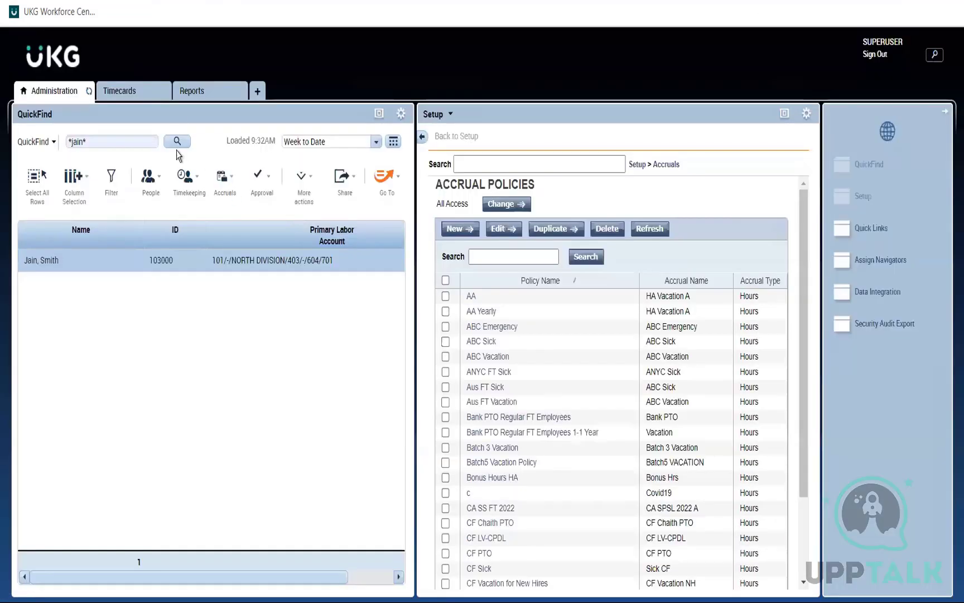
Step: Close the Reports workspace and refresh the employee's timecard to check the ABC Sick accrual balance
{"action": "left_click", "coordinate": [198, 98]}
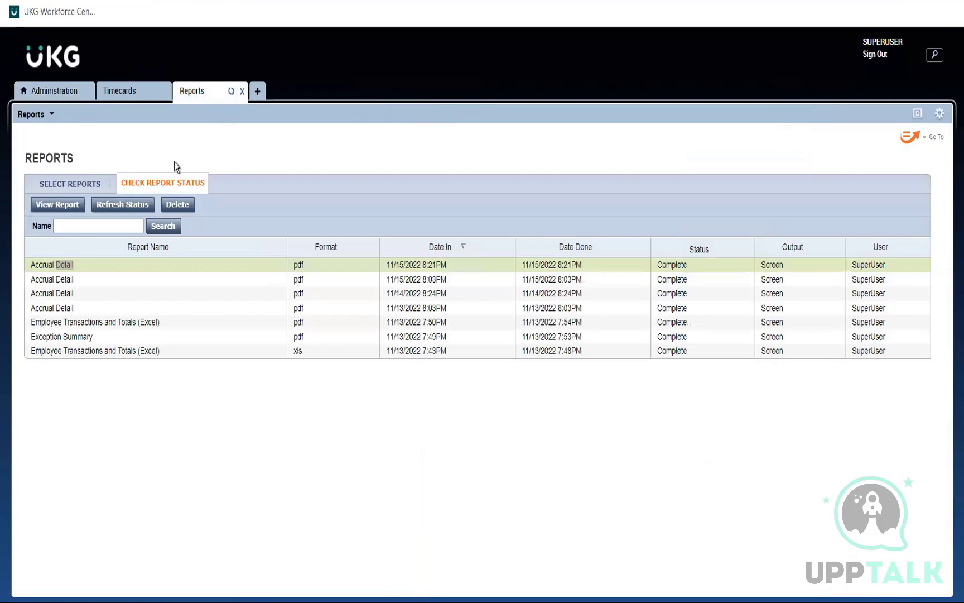
{"action": "left_click", "coordinate": [244, 93]}
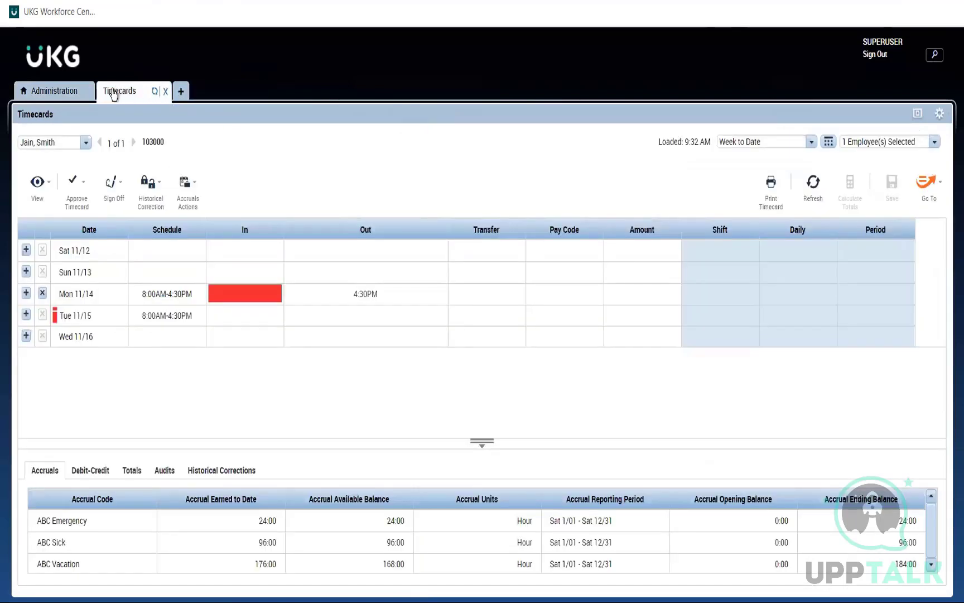
{"action": "left_click", "coordinate": [813, 183]}
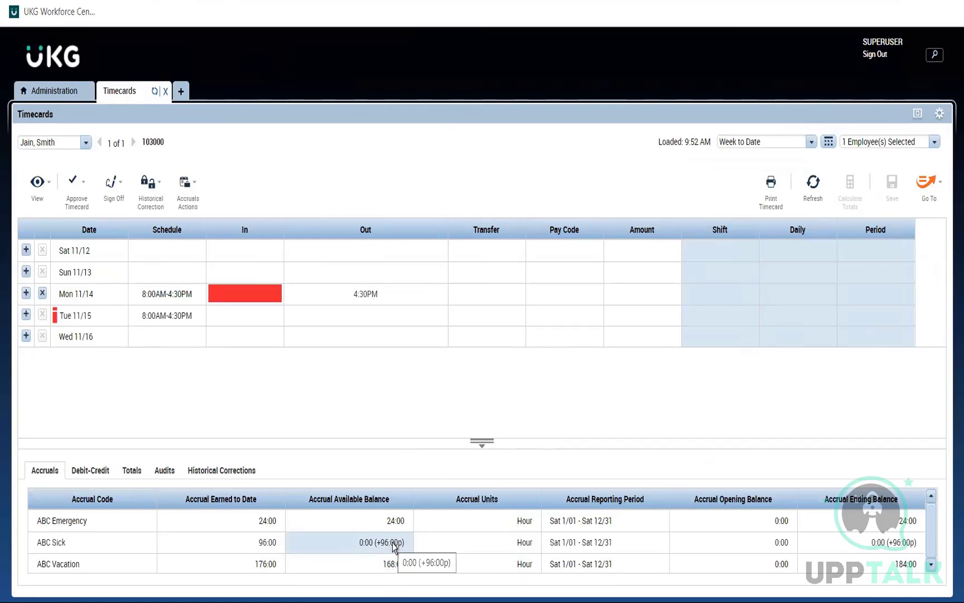
Step: Reopen Reports for the employee selected in QuickFind and set the Accrual Detail report's time period to Range of Dates
{"action": "left_click", "coordinate": [55, 93]}
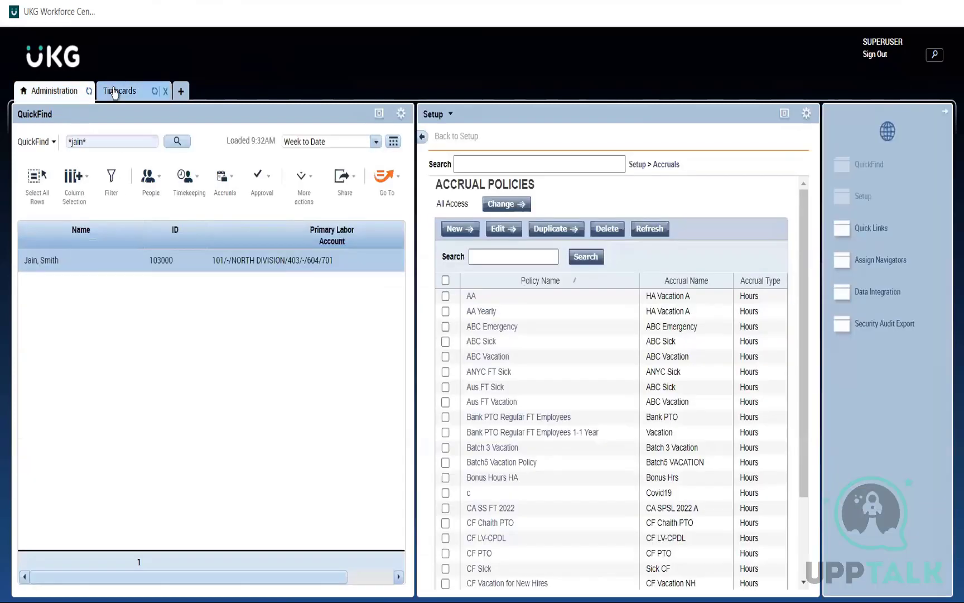
{"action": "left_click", "coordinate": [388, 179]}
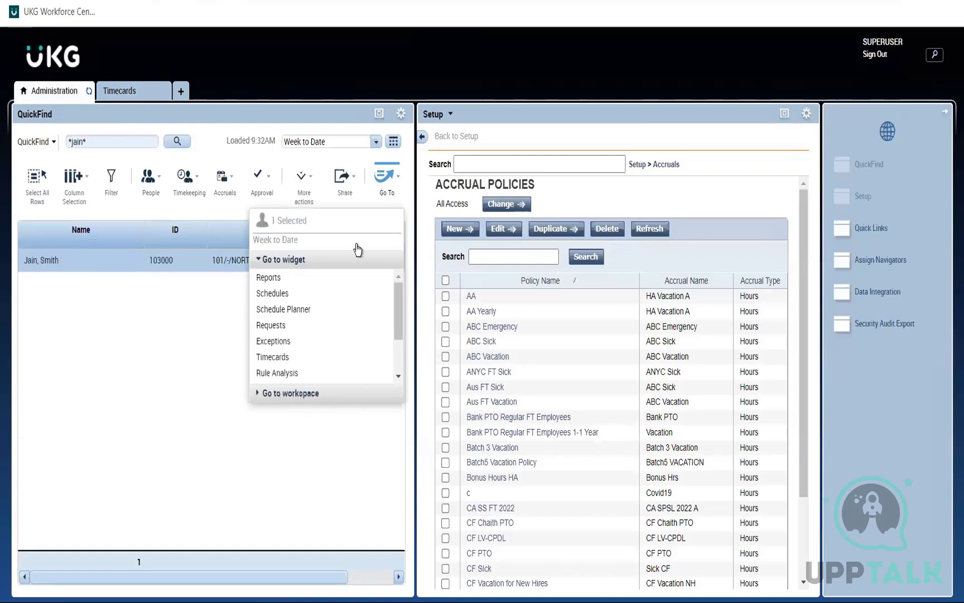
{"action": "left_click", "coordinate": [282, 279]}
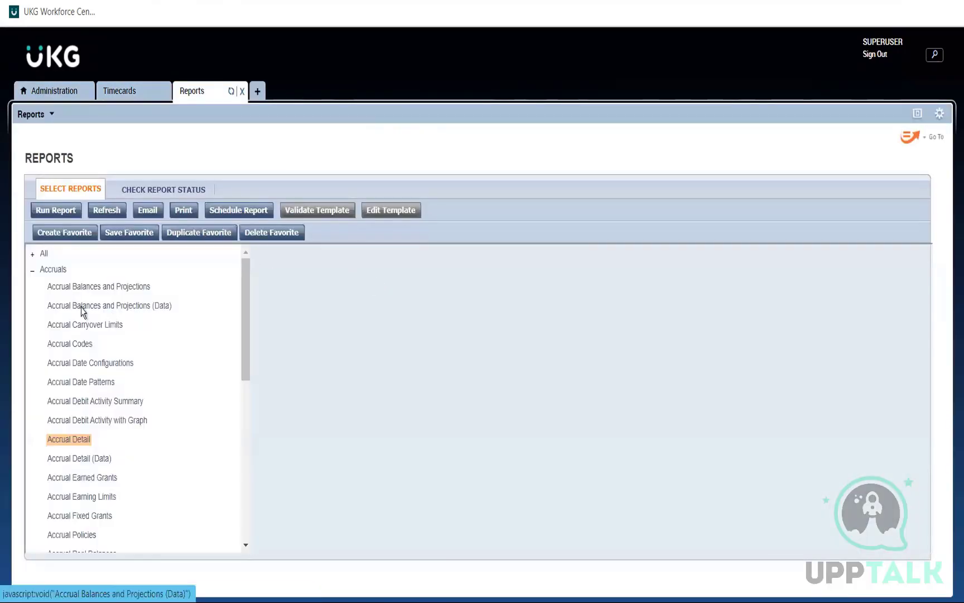
{"action": "left_click", "coordinate": [392, 355]}
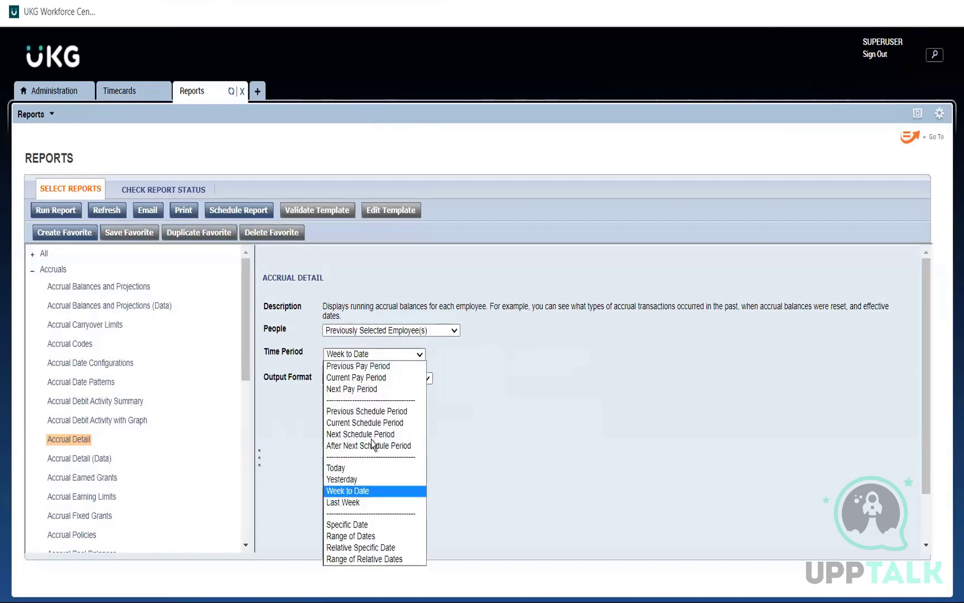
{"action": "left_click", "coordinate": [359, 537]}
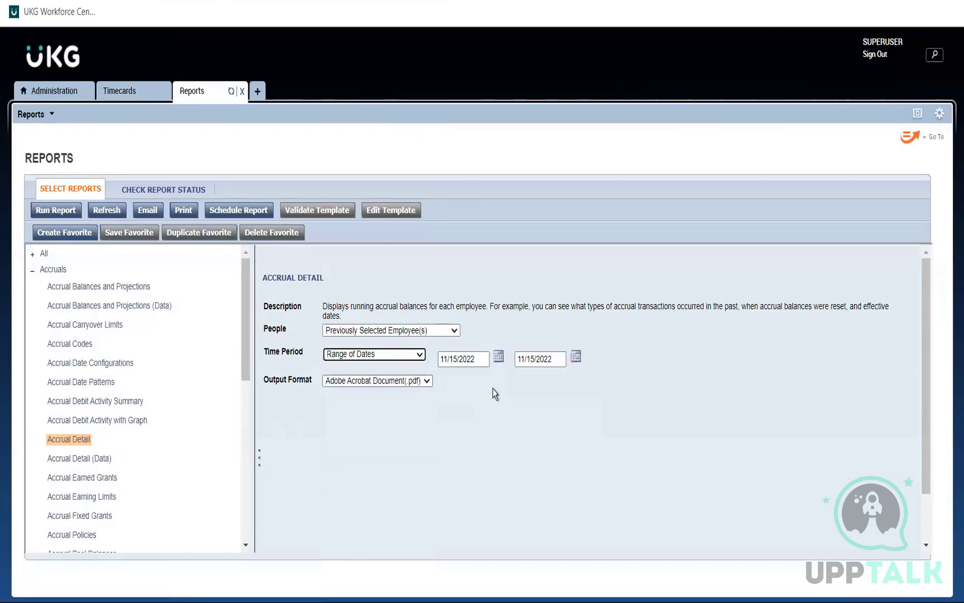
Step: Set the Accrual Detail report's date range to 1/1/2022 through 1/1/2023
{"action": "left_click", "coordinate": [447, 357]}
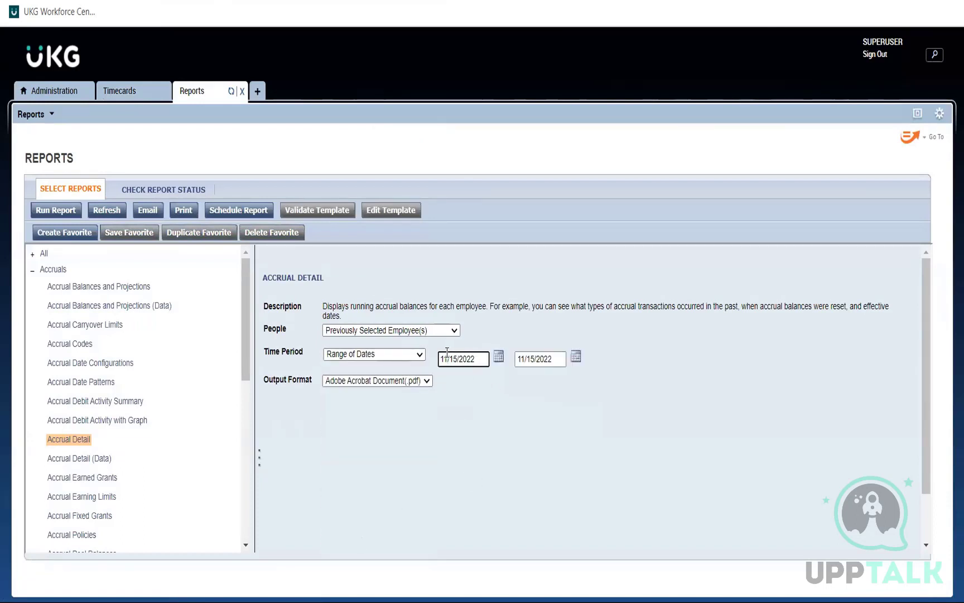
{"action": "key", "text": "BackSpace"}
{"action": "key", "text": "BackSpace"}
{"action": "type", "text": "1"}
{"action": "key", "text": "Right"}
{"action": "key", "text": "Right"}
{"action": "key", "text": "Right"}
{"action": "key", "text": "BackSpace"}
{"action": "left_click", "coordinate": [548, 429]}
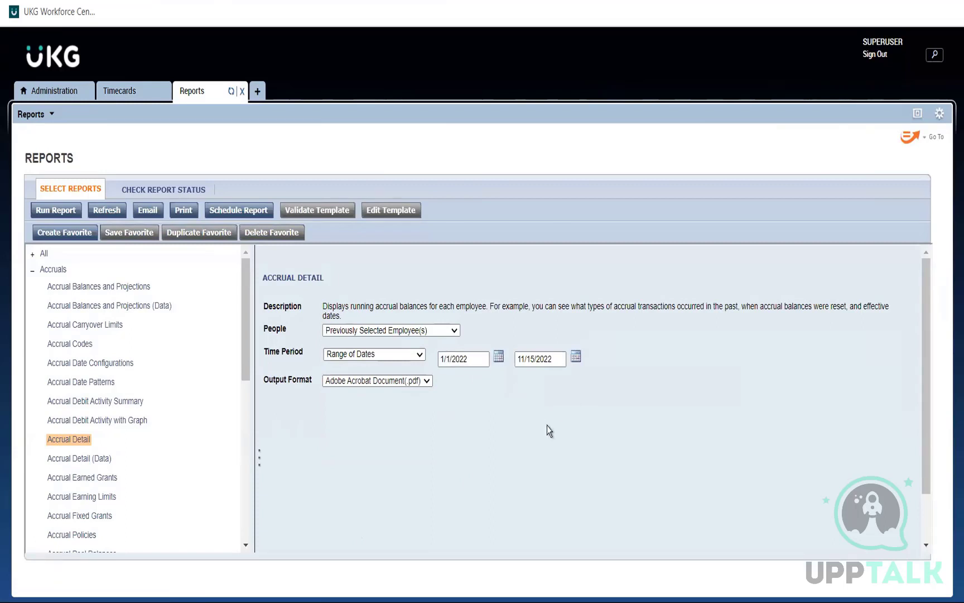
{"action": "left_click", "coordinate": [557, 363]}
{"action": "key", "text": "ctrl+a"}
{"action": "type", "text": "1/1"}
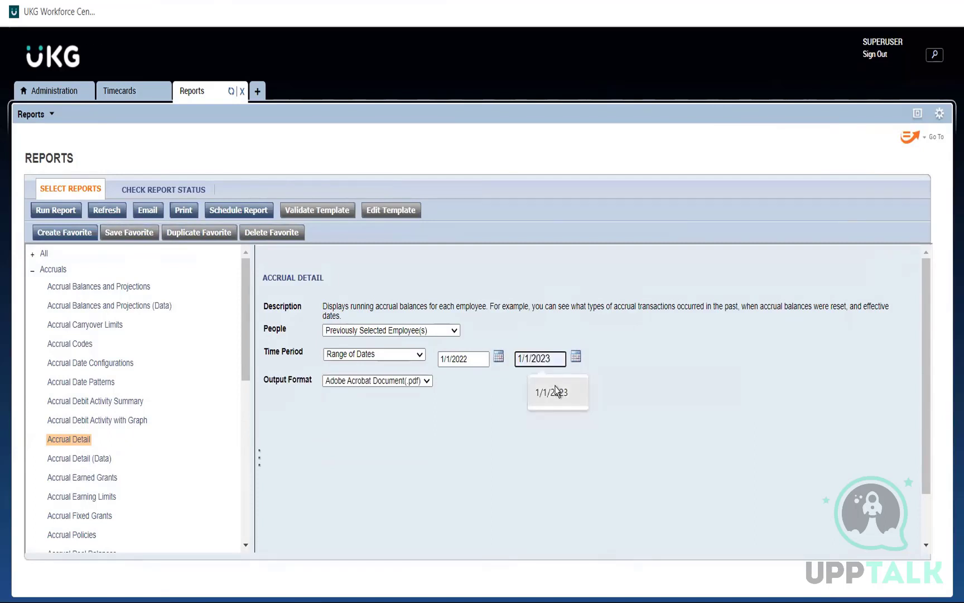
{"action": "left_click", "coordinate": [556, 392]}
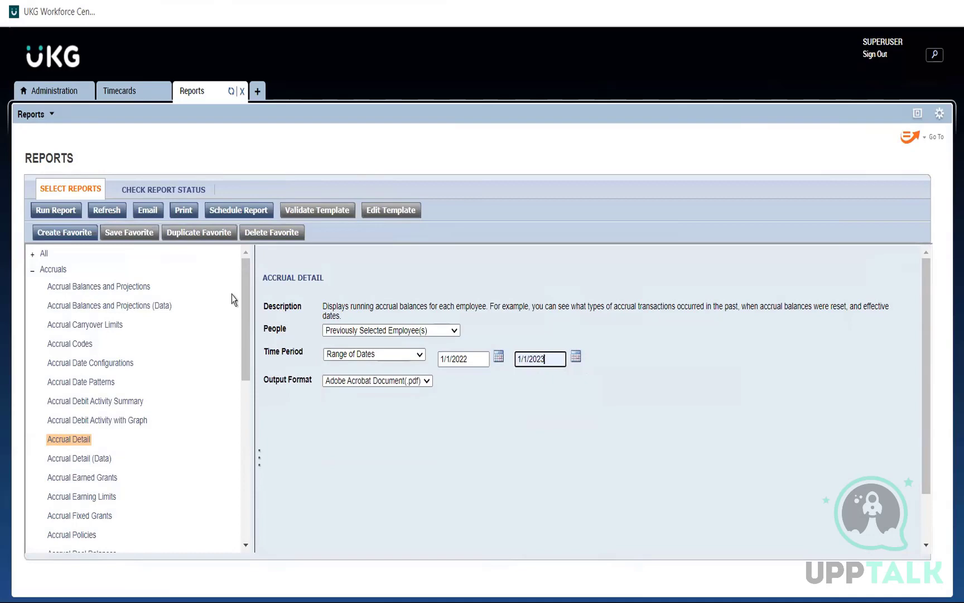
Step: Run the Accrual Detail report, refresh its status, and open the resulting PDF
{"action": "left_click", "coordinate": [69, 212]}
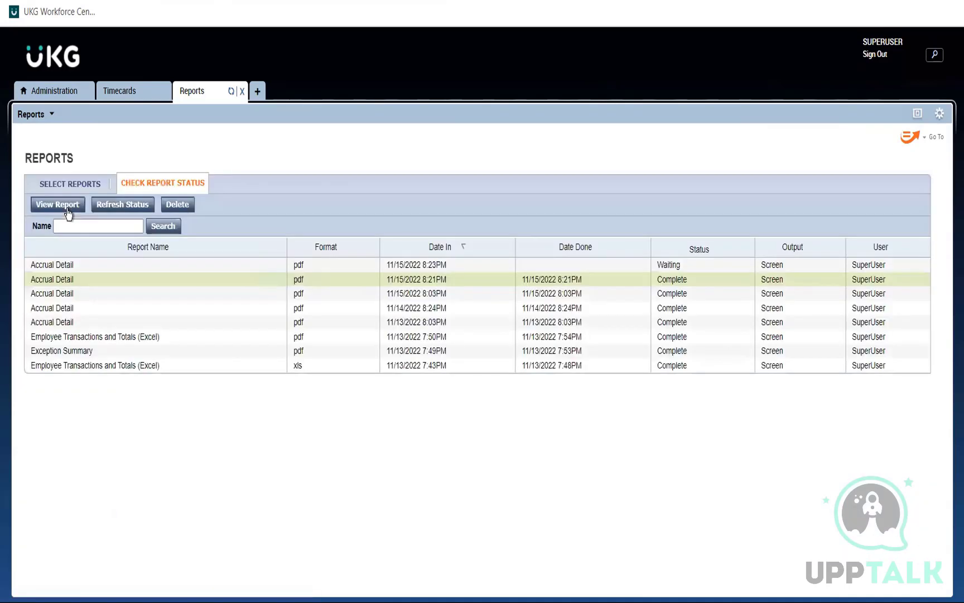
{"action": "left_click", "coordinate": [141, 206]}
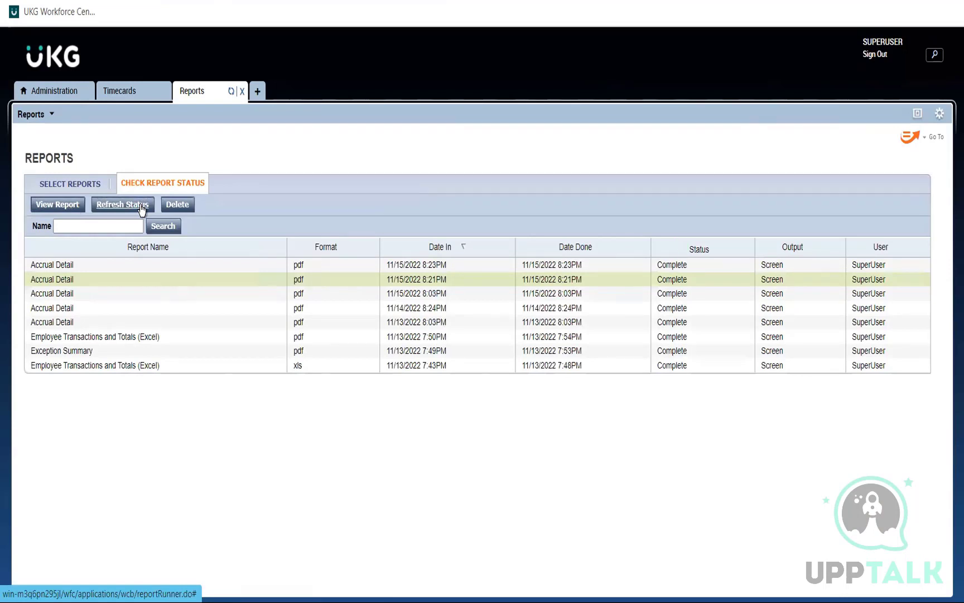
{"action": "double_click", "coordinate": [57, 265]}
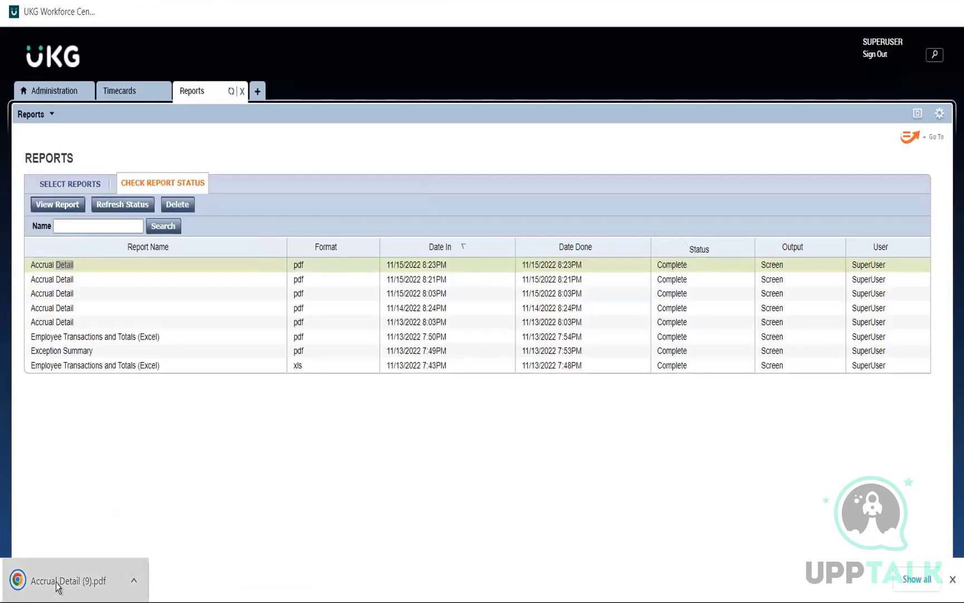
{"action": "left_click", "coordinate": [56, 582]}
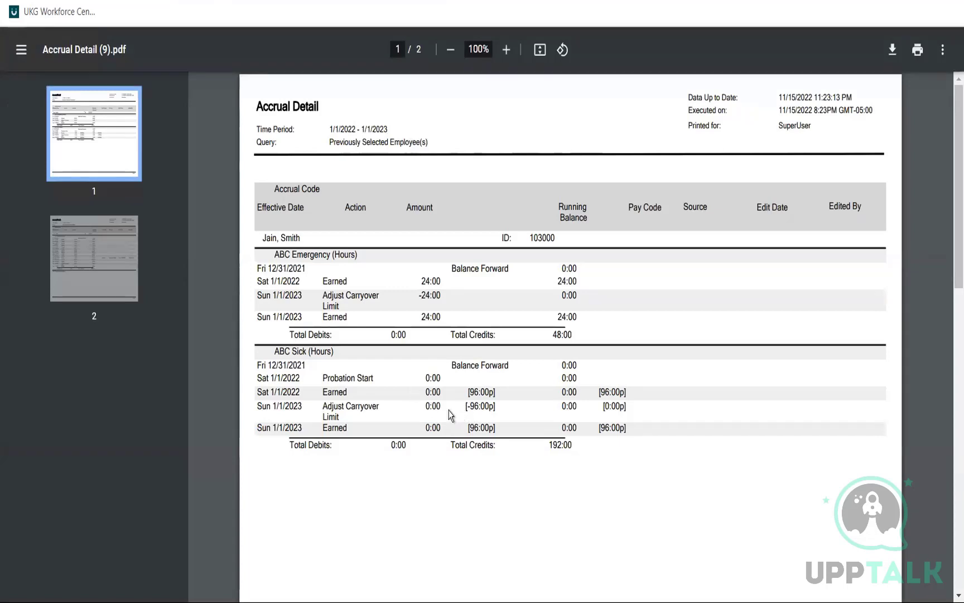
Step: Examine the ABC Sick section of the report, focusing on the 1/1/2022 Earned entry and its probationary amounts
{"action": "triple_click", "coordinate": [342, 397]}
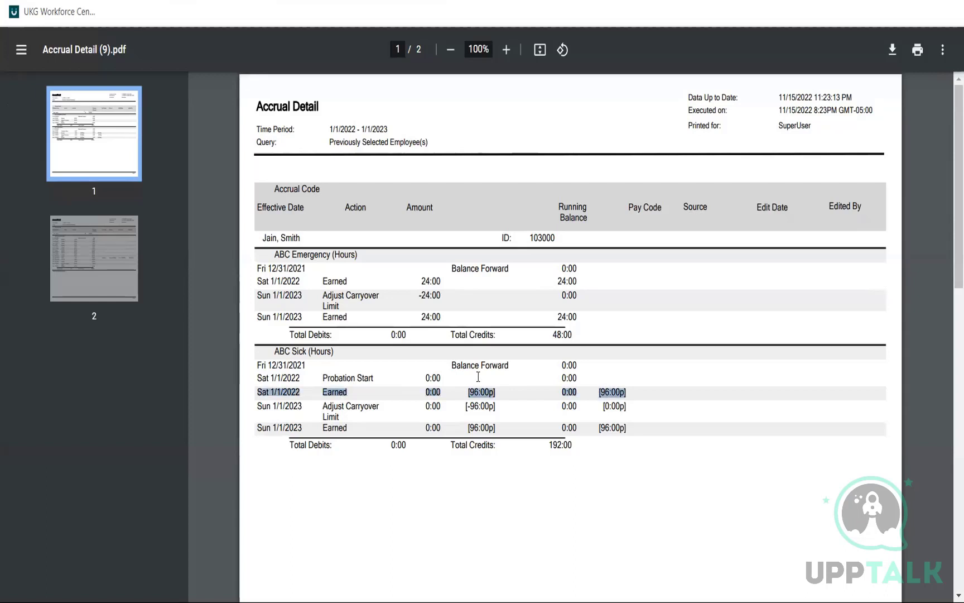
{"action": "double_click", "coordinate": [492, 391]}
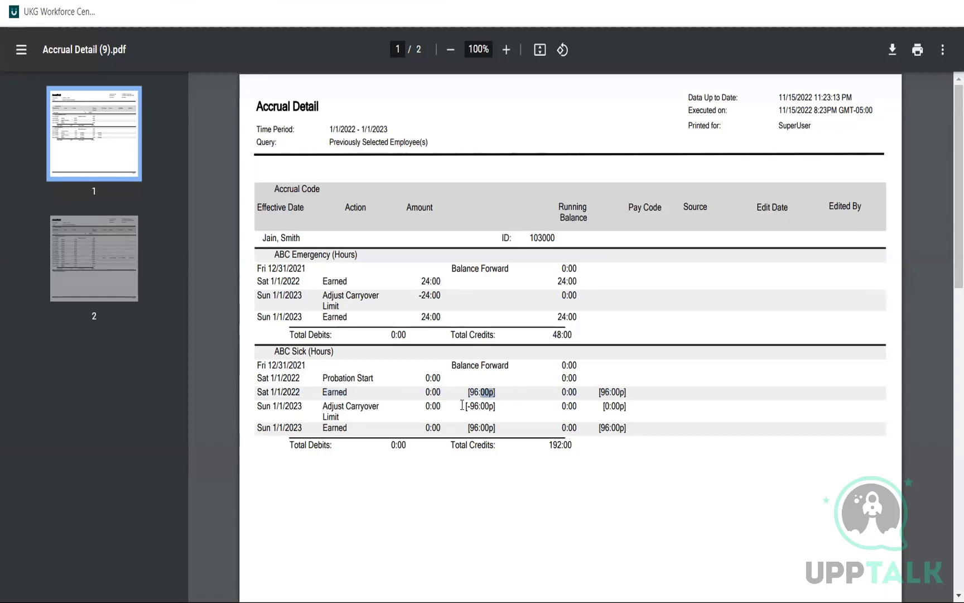
{"action": "left_click", "coordinate": [462, 405]}
{"action": "triple_click", "coordinate": [286, 391]}
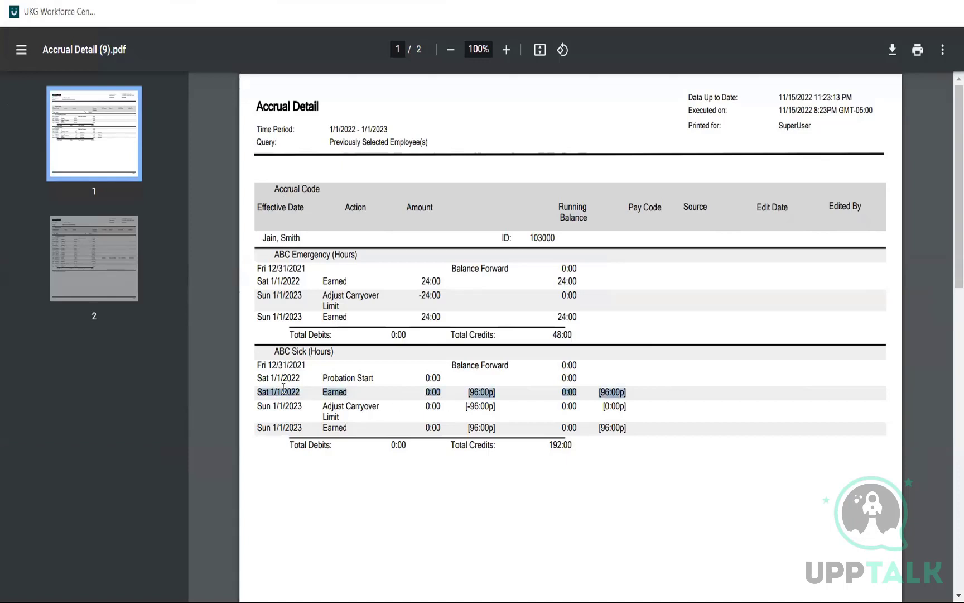
{"action": "left_click", "coordinate": [285, 391]}
{"action": "double_click", "coordinate": [334, 392]}
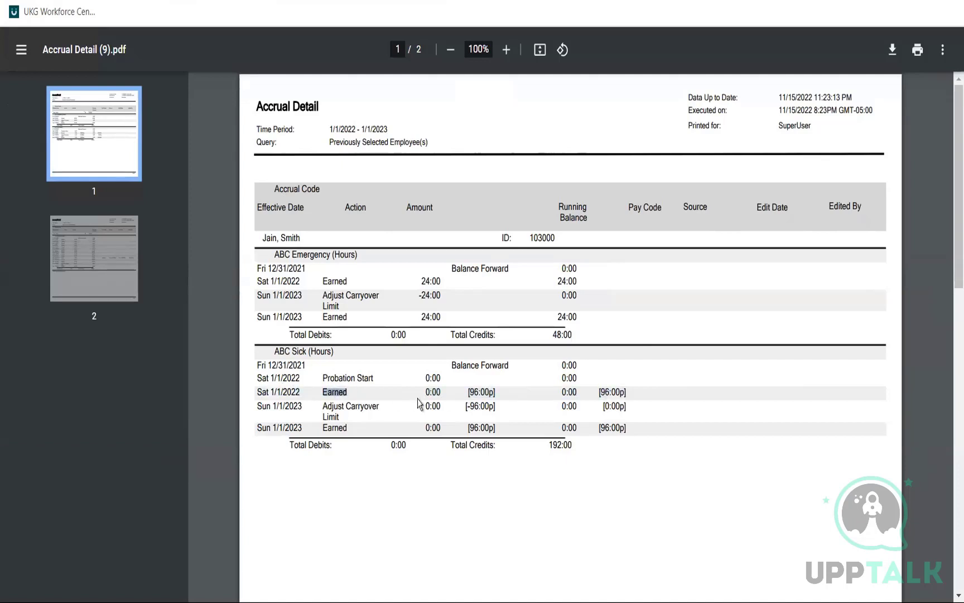
Step: Compare the probationary amount with the running balance of the 1/1/2022 Earned entry under ABC Sick
{"action": "left_click", "coordinate": [474, 389]}
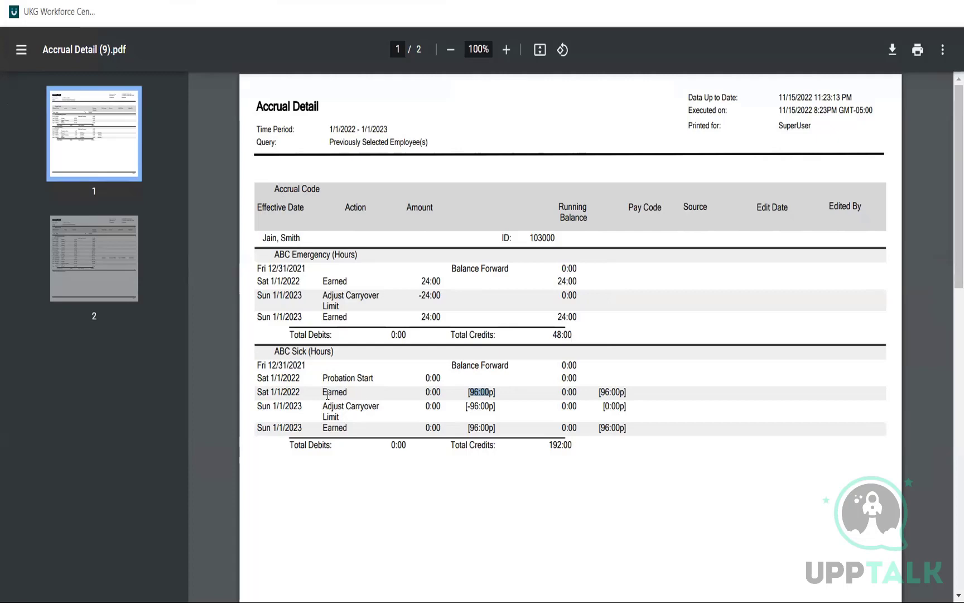
{"action": "triple_click", "coordinate": [564, 394]}
{"action": "left_click", "coordinate": [563, 394]}
Step: Close the report PDF and open the Aus FT Sick accrual policy in a maximized Setup view
{"action": "left_click", "coordinate": [123, 16]}
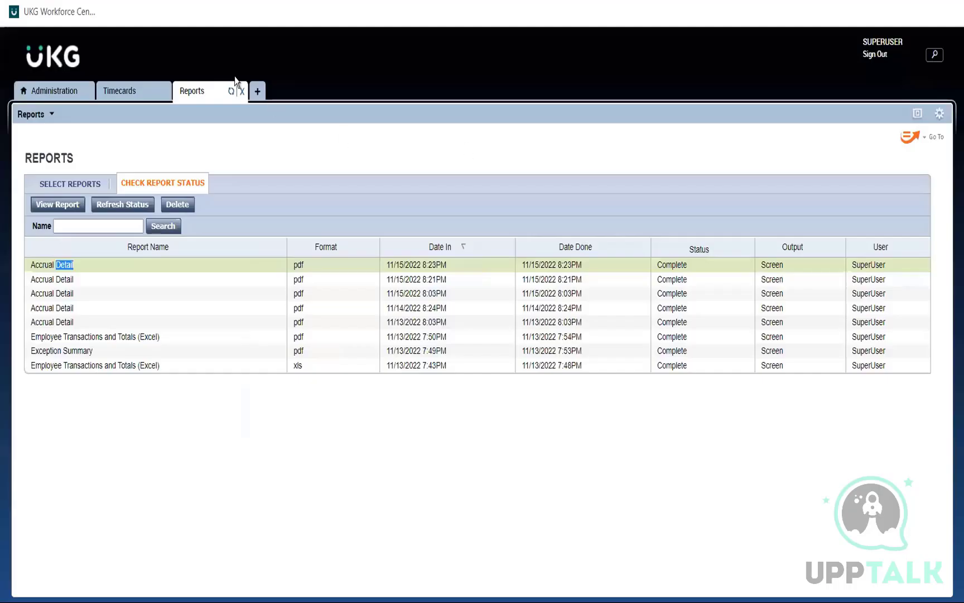
{"action": "left_click", "coordinate": [53, 96]}
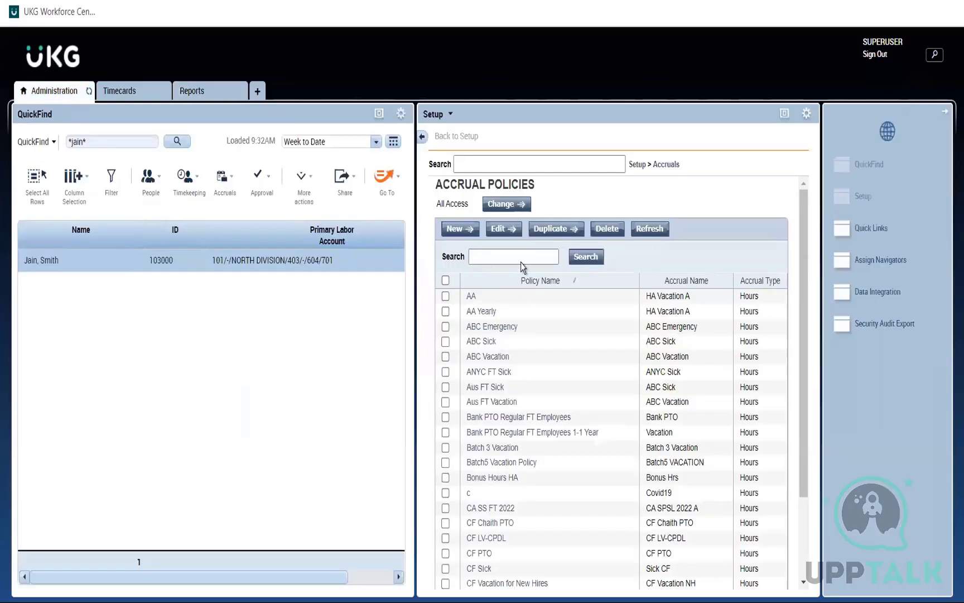
{"action": "left_click", "coordinate": [661, 166]}
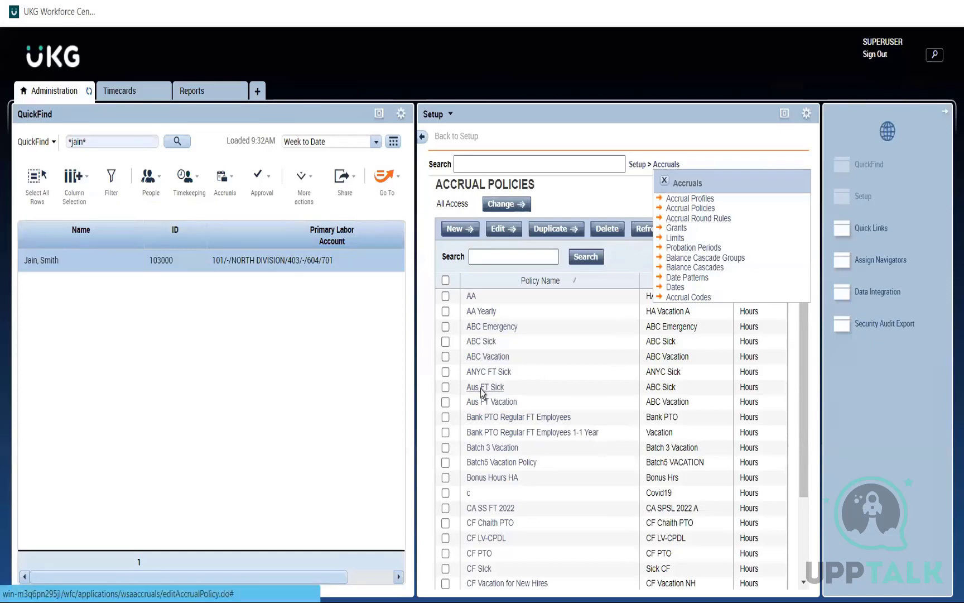
{"action": "left_click", "coordinate": [504, 390]}
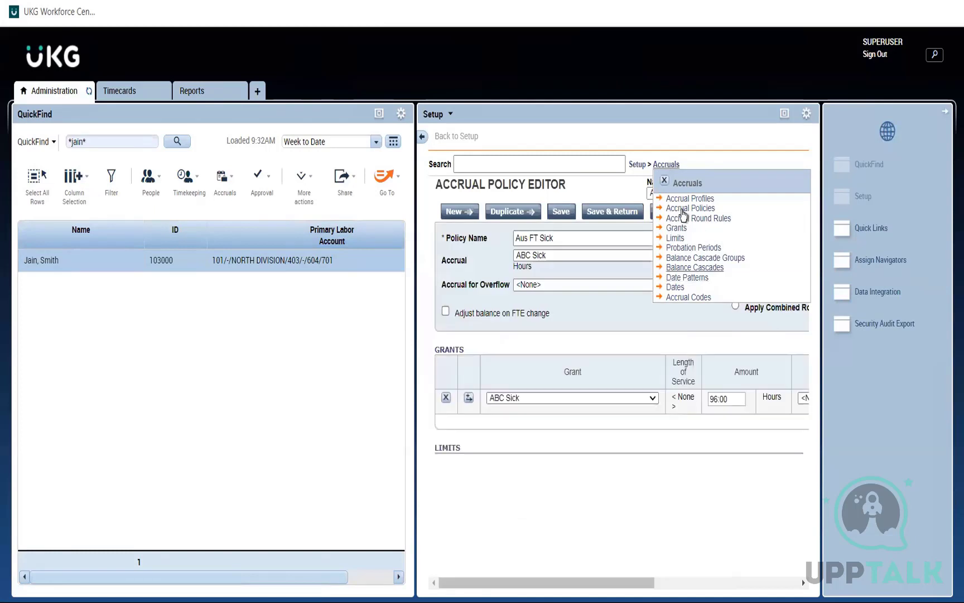
{"action": "left_click", "coordinate": [784, 115]}
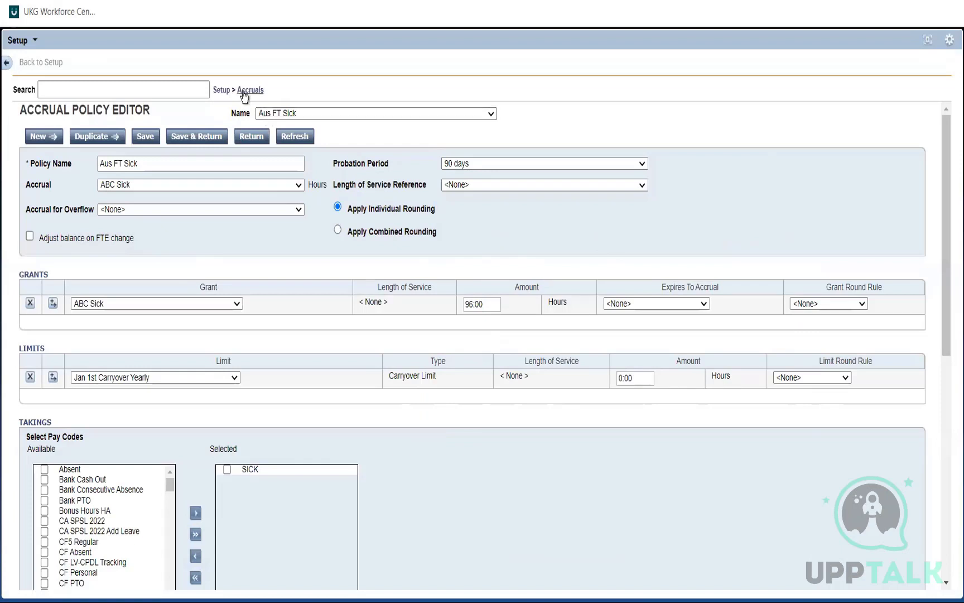
Step: Open the 90 days probation period and review the date patterns offered for its Probation Ends After setting
{"action": "mouse_move", "coordinate": [245, 93]}
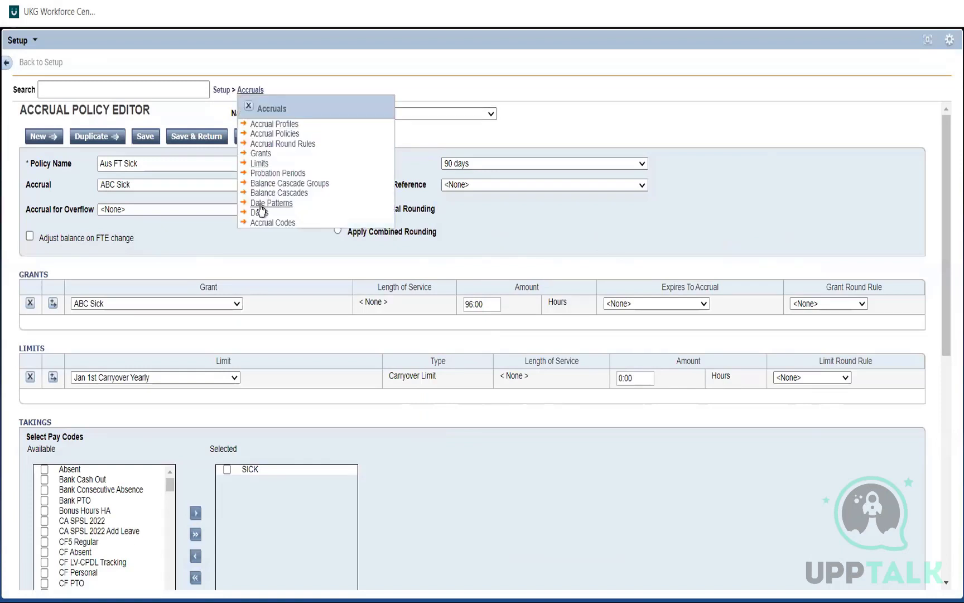
{"action": "left_click", "coordinate": [300, 175]}
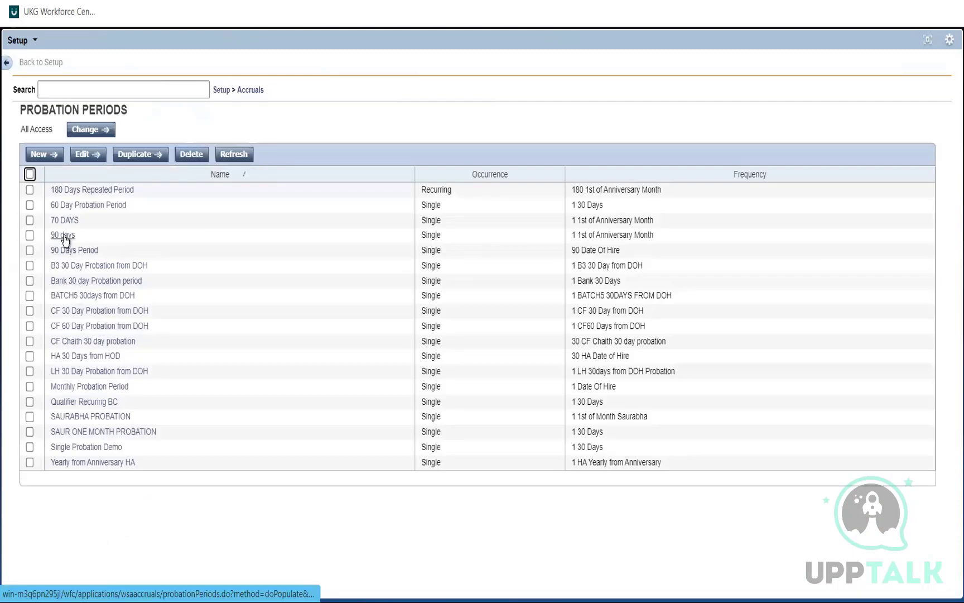
{"action": "left_click", "coordinate": [63, 235]}
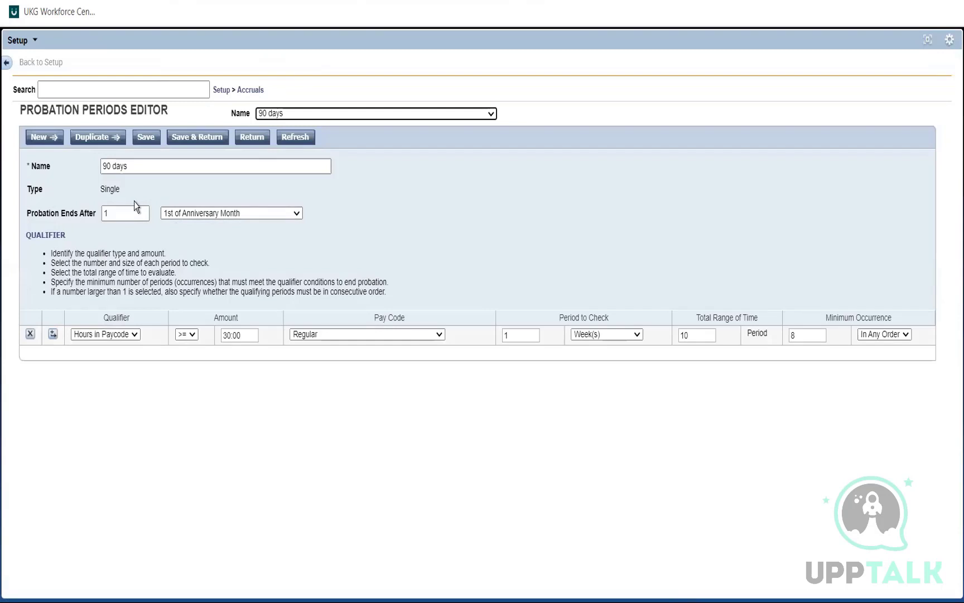
{"action": "left_click", "coordinate": [172, 213]}
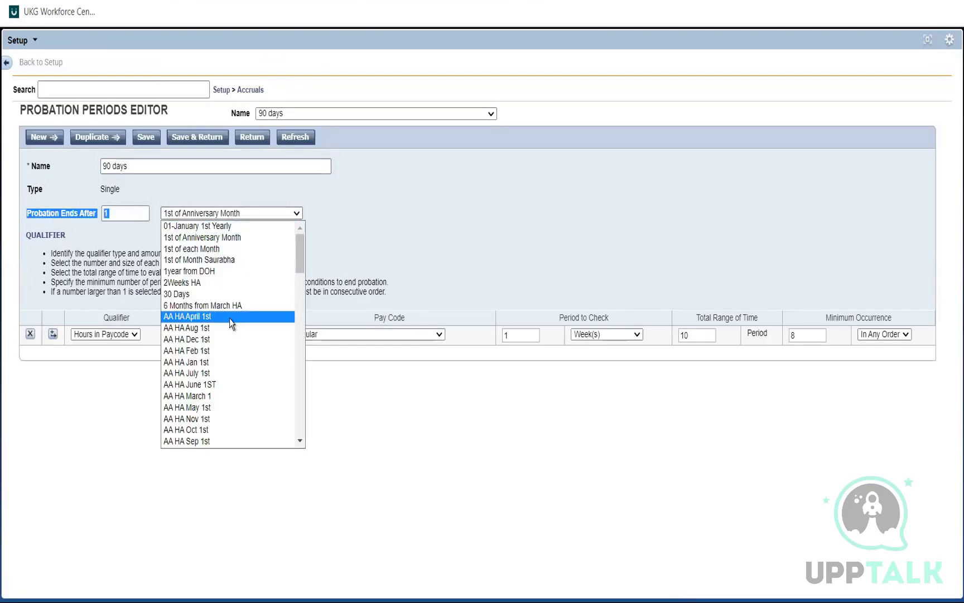
{"action": "left_click_drag", "start_coordinate": [300, 273], "coordinate": [296, 486]}
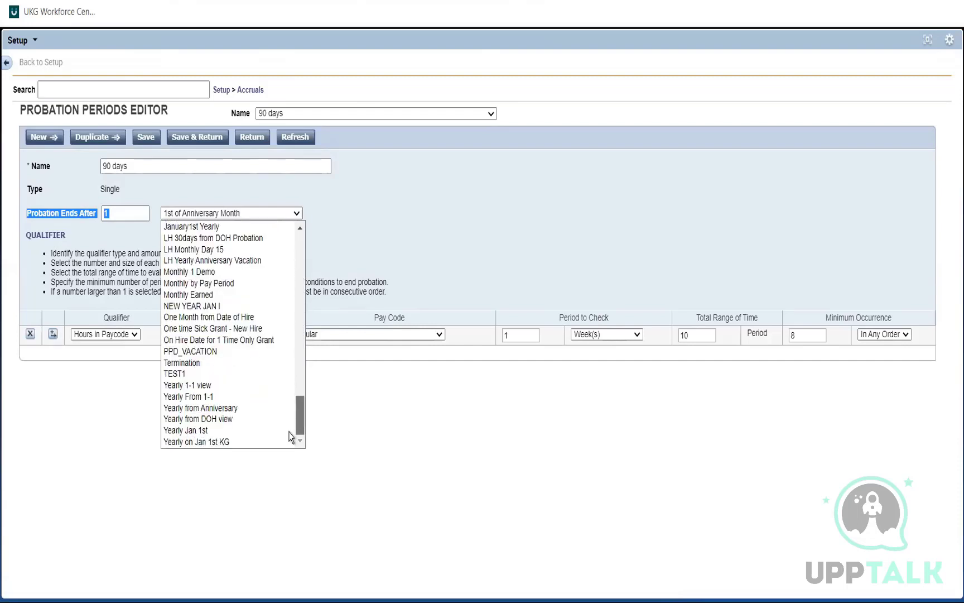
{"action": "left_click", "coordinate": [383, 270]}
{"action": "left_click", "coordinate": [382, 264]}
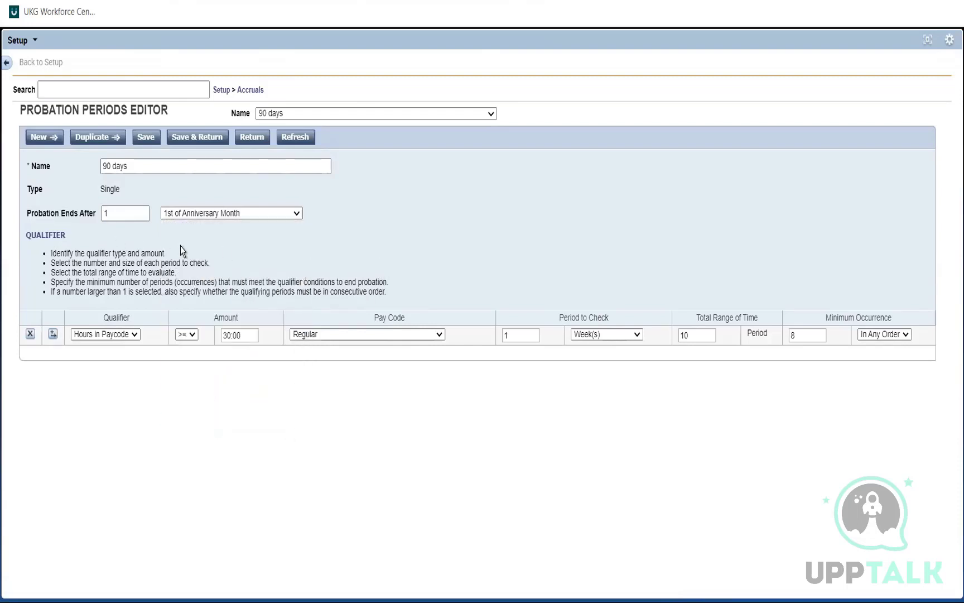
{"action": "left_click", "coordinate": [249, 219]}
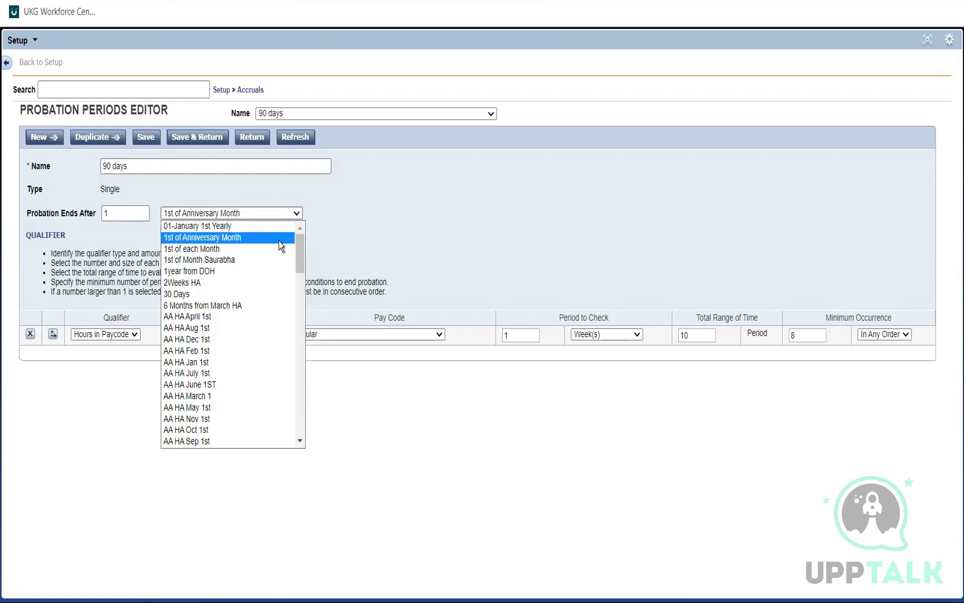
{"action": "left_click", "coordinate": [385, 197]}
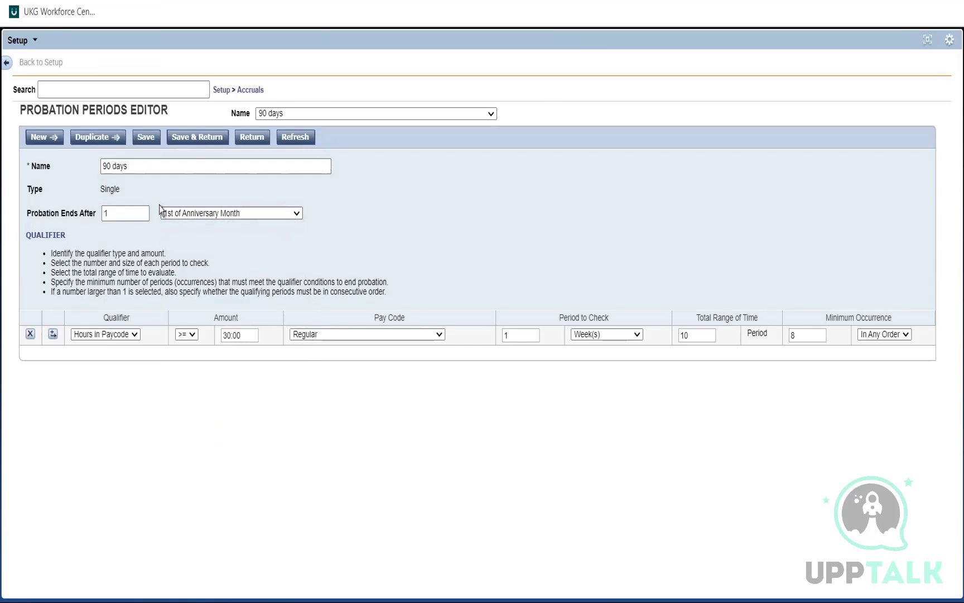
Step: Start a new probation period named 60 Days from DOH, keeping its type as Single
{"action": "left_click", "coordinate": [43, 138]}
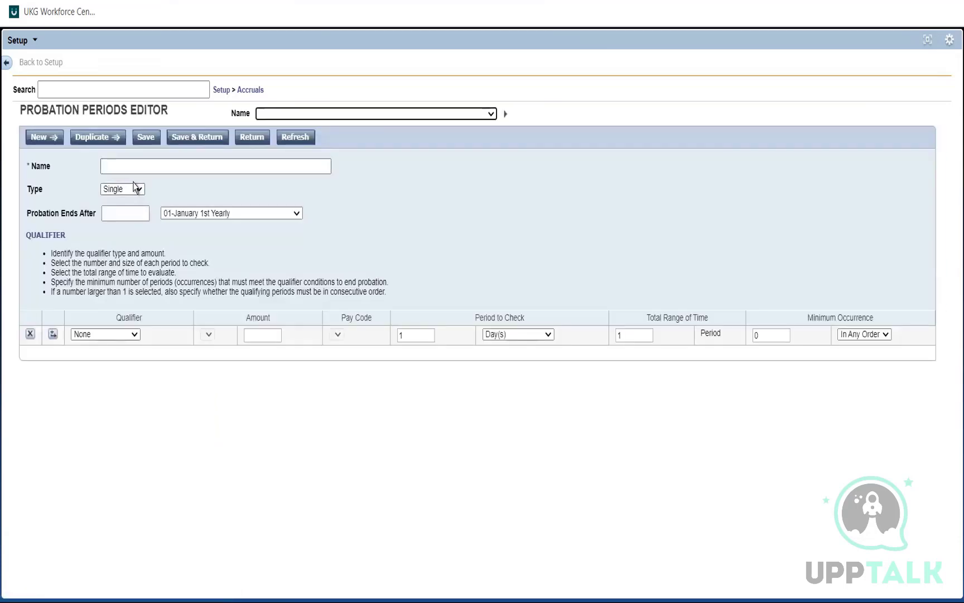
{"action": "left_click", "coordinate": [124, 162]}
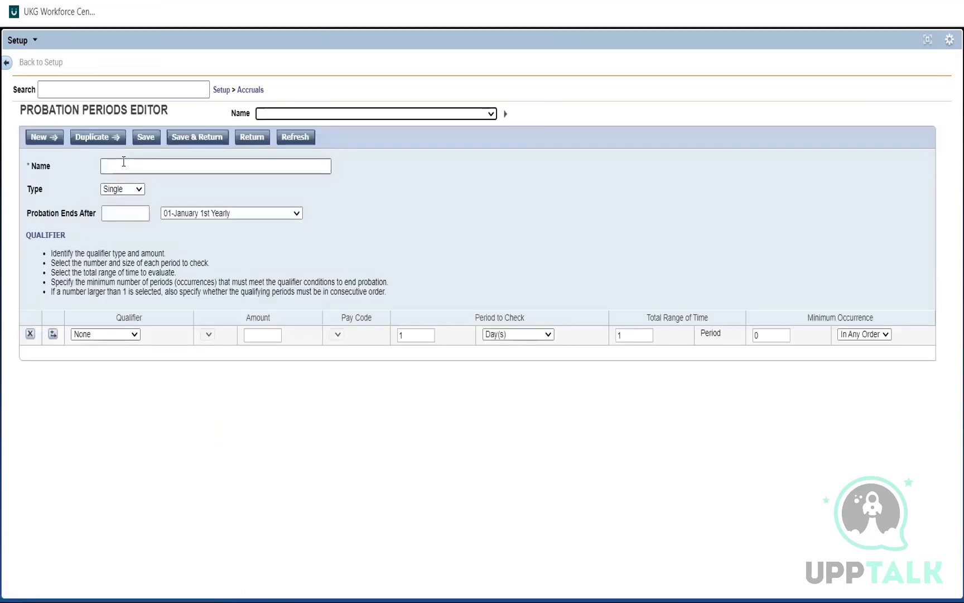
{"action": "left_click", "coordinate": [124, 162]}
{"action": "type", "text": "60 Days from DOH"}
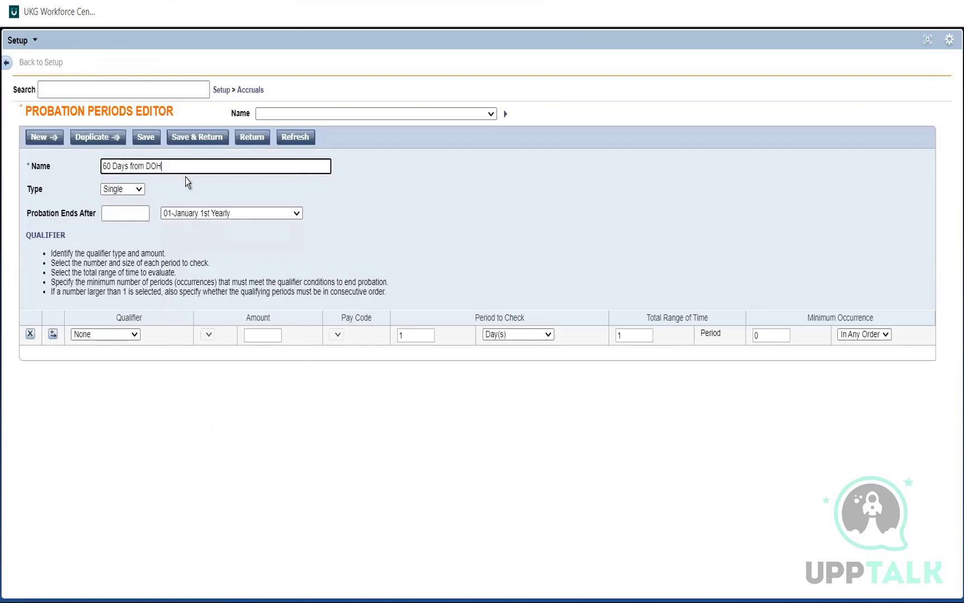
{"action": "left_click", "coordinate": [130, 192]}
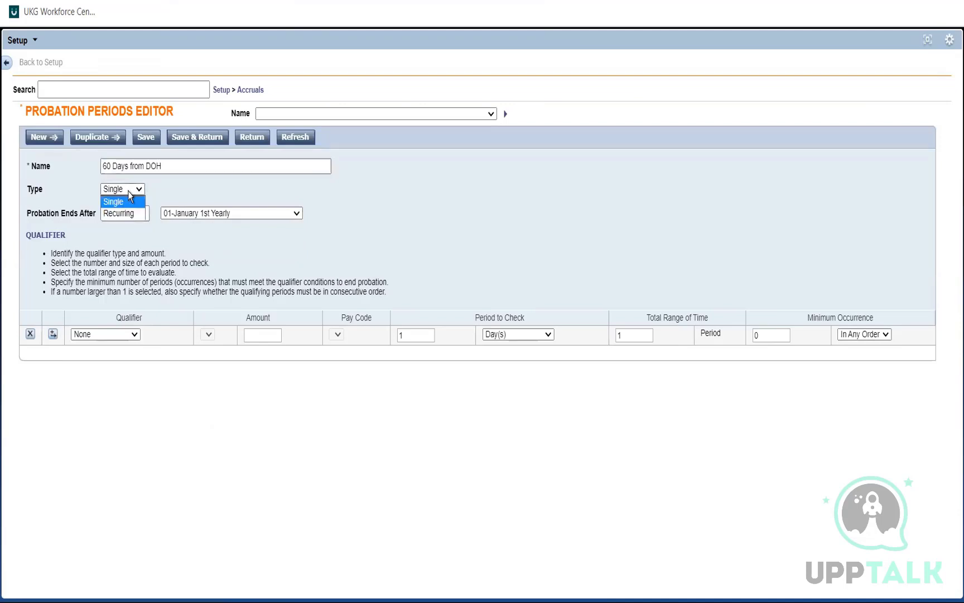
{"action": "left_click", "coordinate": [147, 194]}
Step: Set the new probation period to end after 60 with the Date Of Hire pattern
{"action": "left_click", "coordinate": [109, 216]}
{"action": "left_click", "coordinate": [206, 212]}
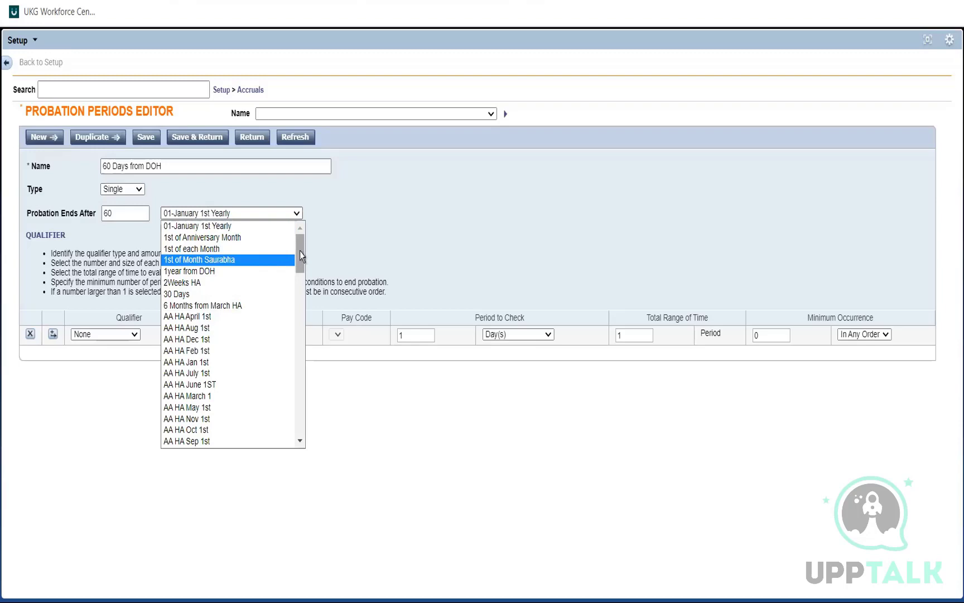
{"action": "left_click_drag", "start_coordinate": [300, 256], "coordinate": [310, 360]}
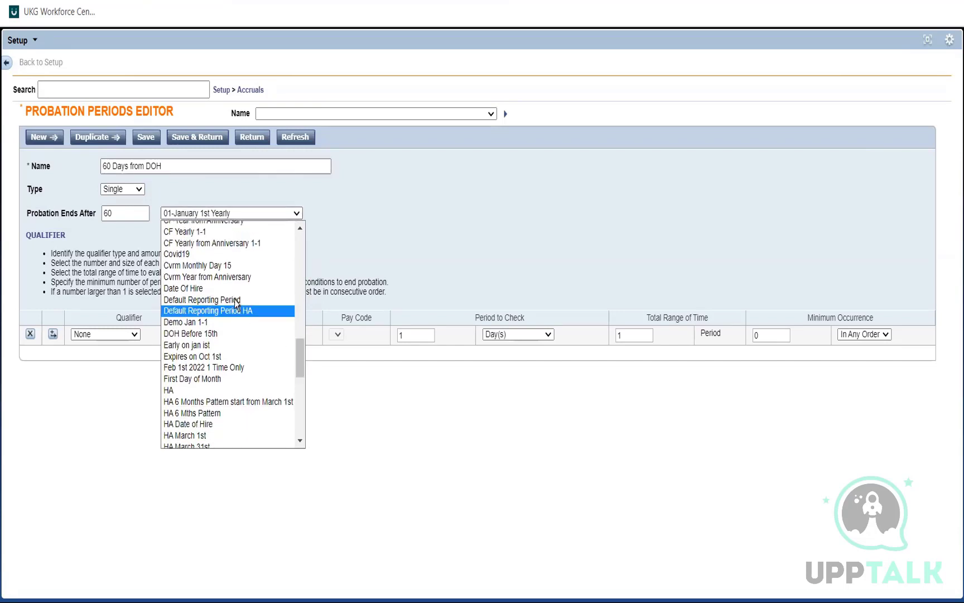
{"action": "left_click", "coordinate": [209, 295]}
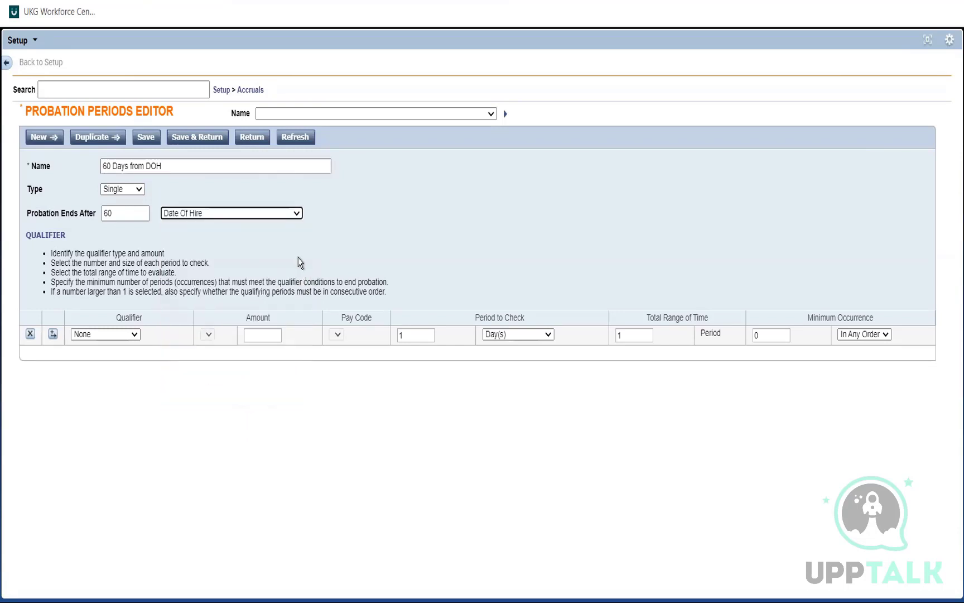
{"action": "left_click", "coordinate": [299, 262]}
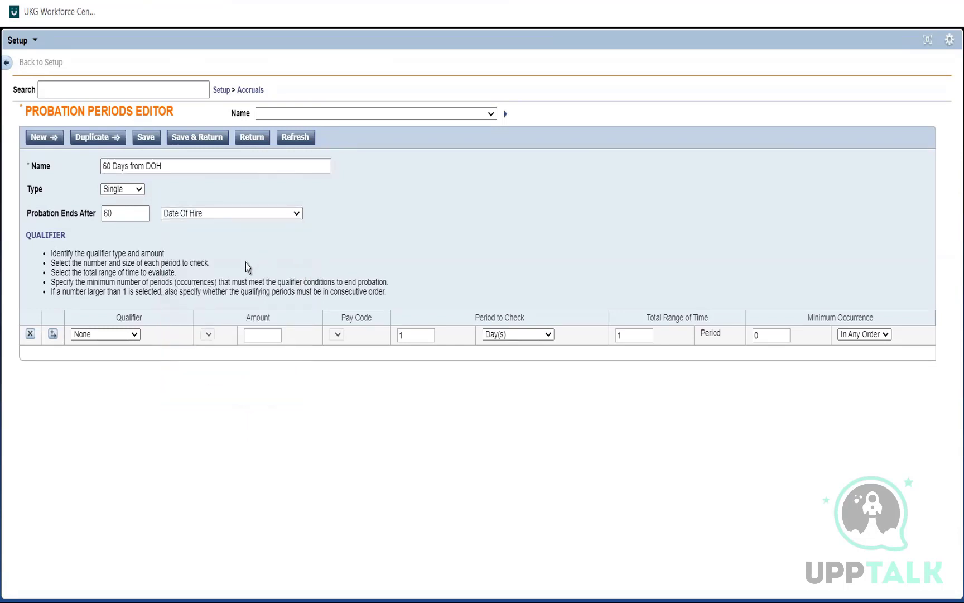
Step: Review the qualifier options, leave the qualifier at None, and save the 60 Days from DOH probation period
{"action": "left_click", "coordinate": [104, 334]}
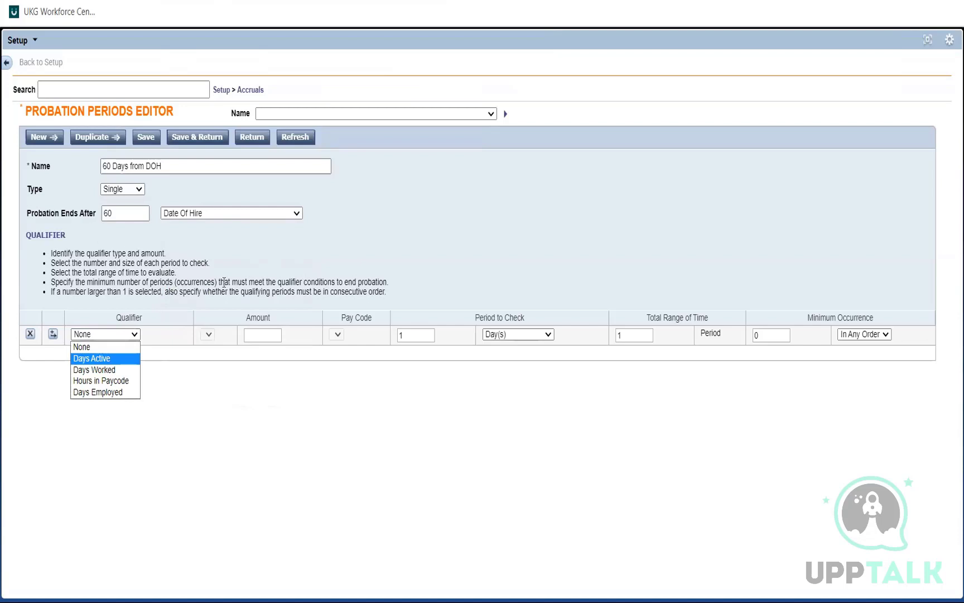
{"action": "left_click", "coordinate": [254, 294]}
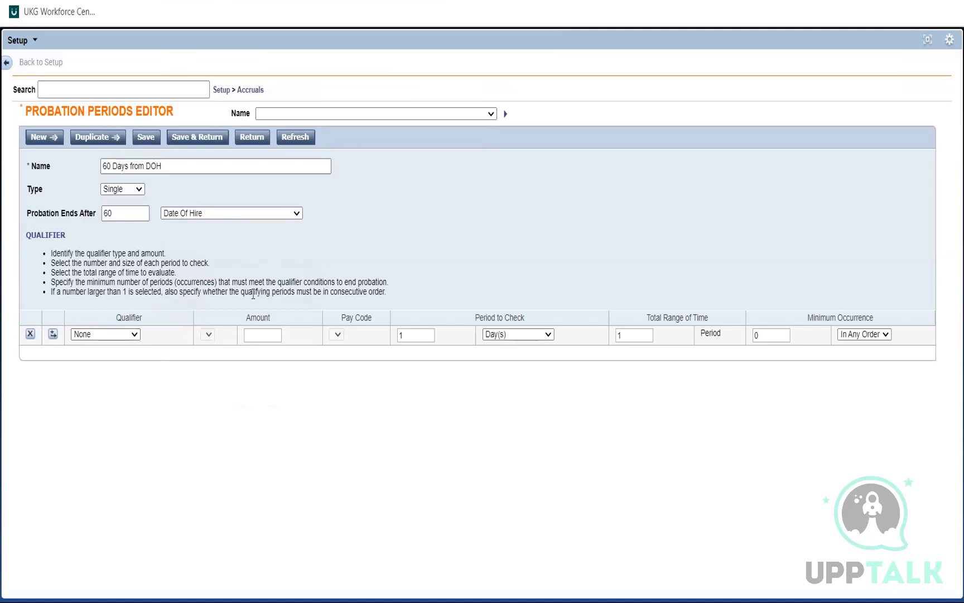
{"action": "left_click", "coordinate": [152, 139]}
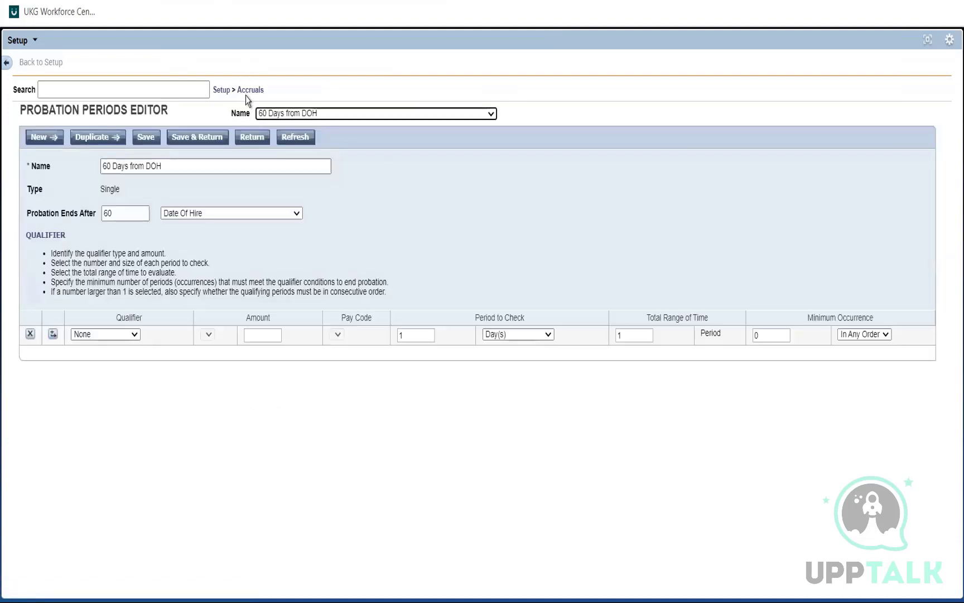
Step: Assign the 60 Days from DOH probation period to the Aus FT Sick accrual policy, then save and return to the policy list
{"action": "left_click", "coordinate": [245, 91]}
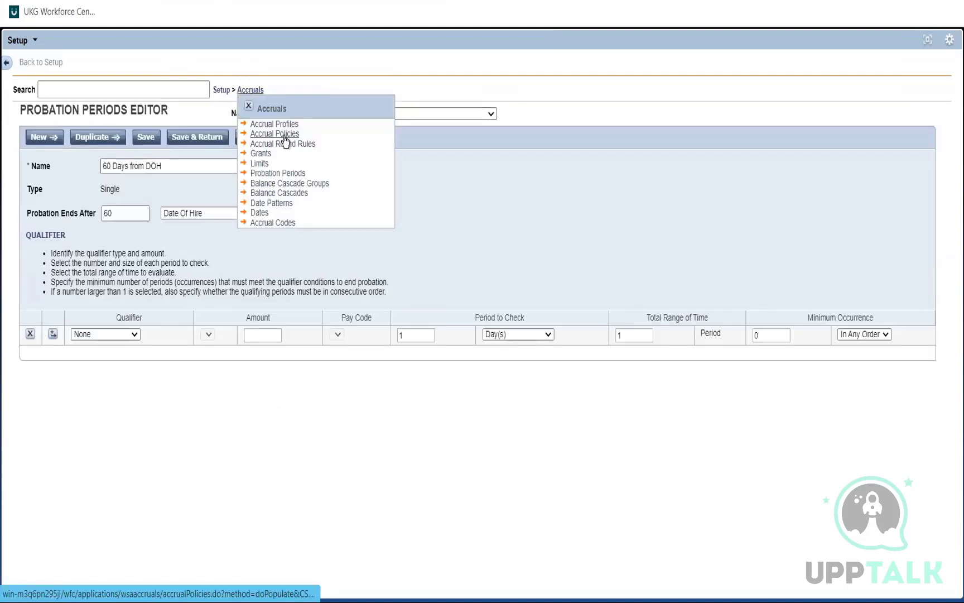
{"action": "left_click", "coordinate": [285, 137]}
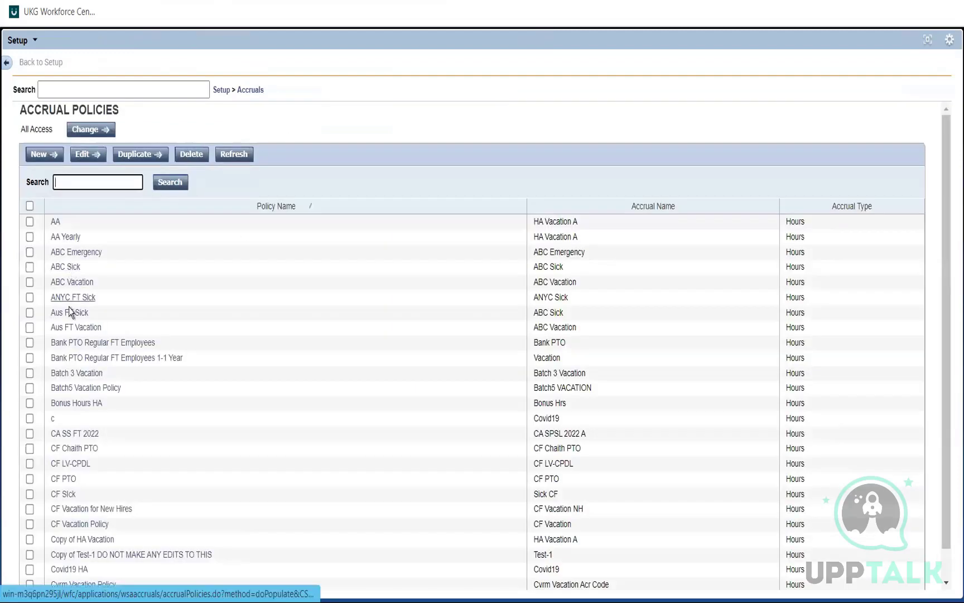
{"action": "left_click", "coordinate": [71, 313]}
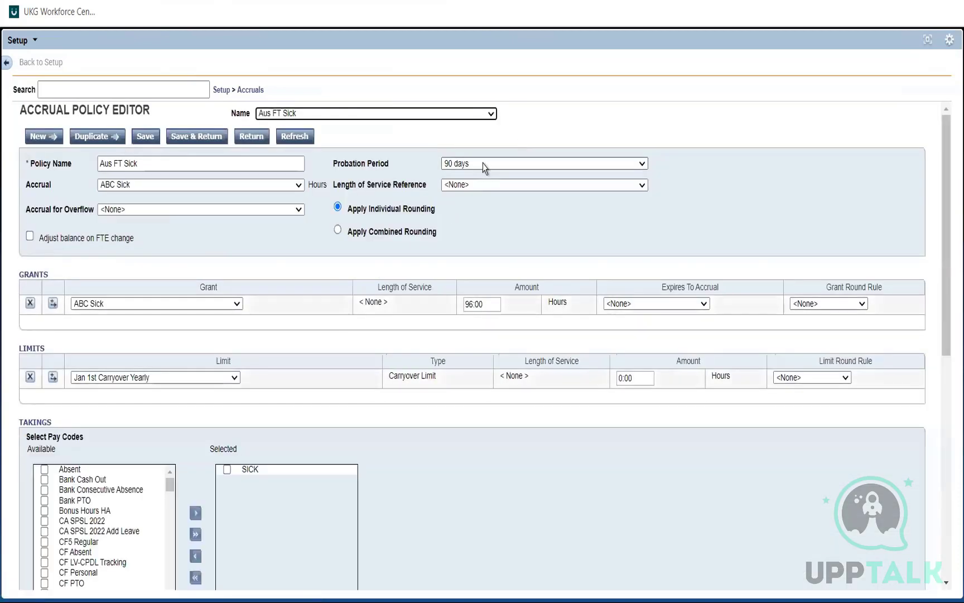
{"action": "left_click", "coordinate": [483, 164]}
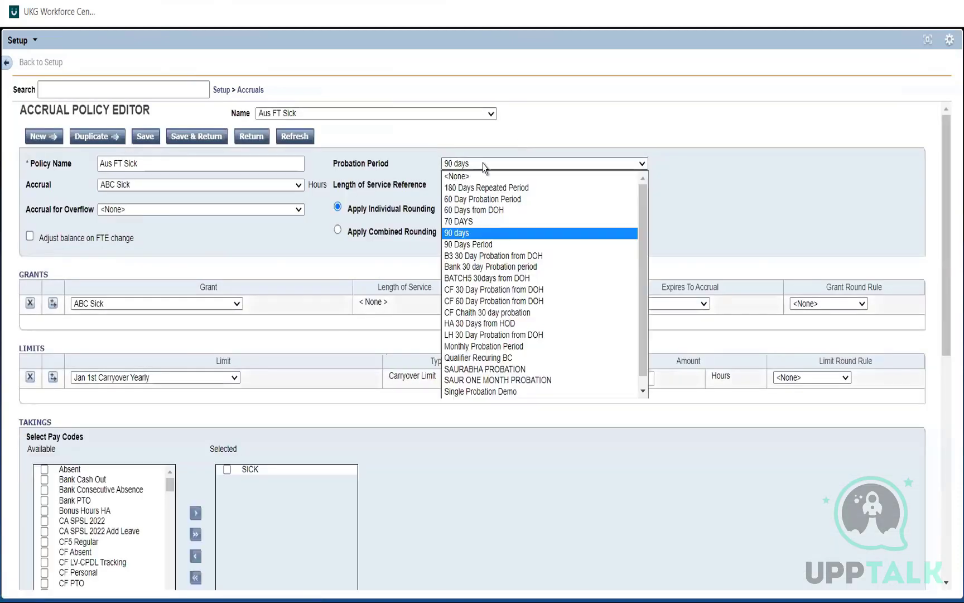
{"action": "left_click", "coordinate": [476, 208]}
{"action": "left_click", "coordinate": [199, 137]}
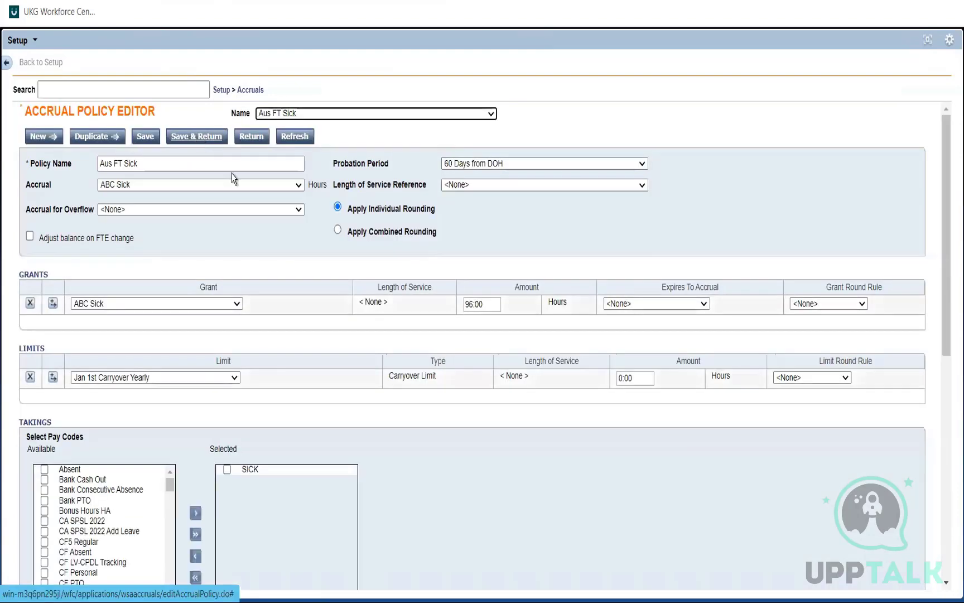
{"action": "left_click", "coordinate": [199, 141]}
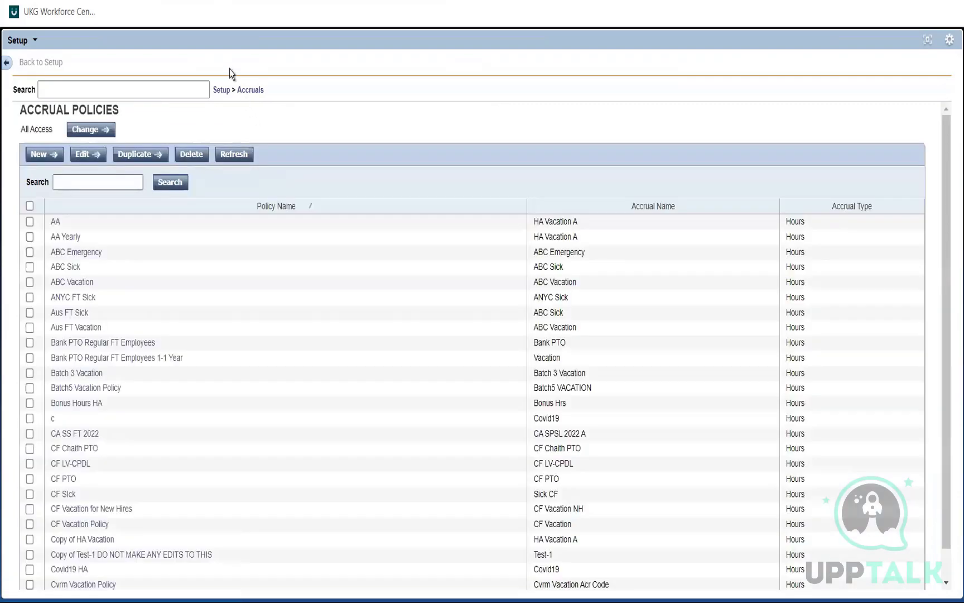
Step: Restore the Setup view's size, then reopen the Accrual Detail report's settings in Reports and refresh them
{"action": "left_click", "coordinate": [932, 45]}
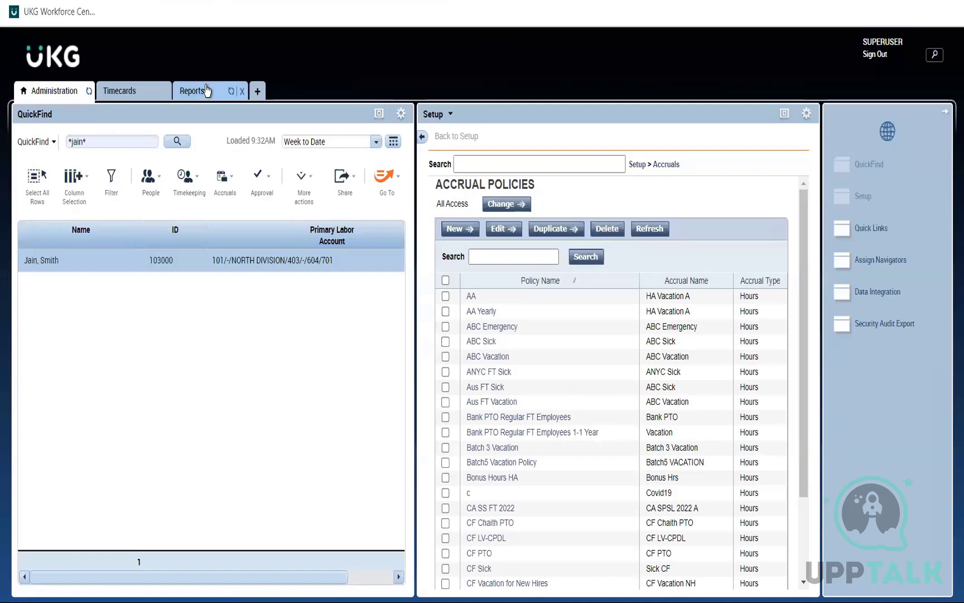
{"action": "left_click", "coordinate": [207, 91]}
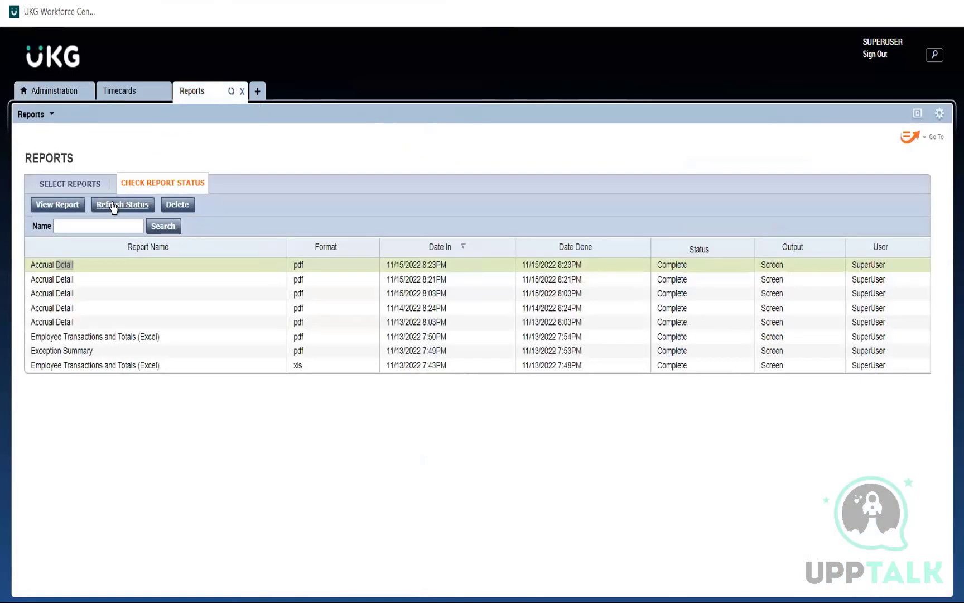
{"action": "left_click", "coordinate": [70, 184]}
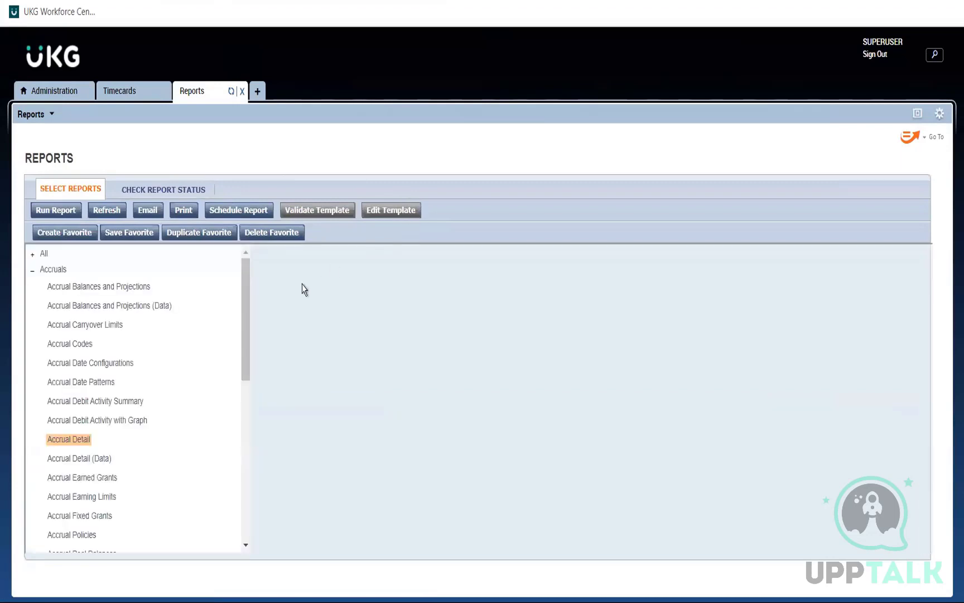
{"action": "left_click", "coordinate": [102, 218]}
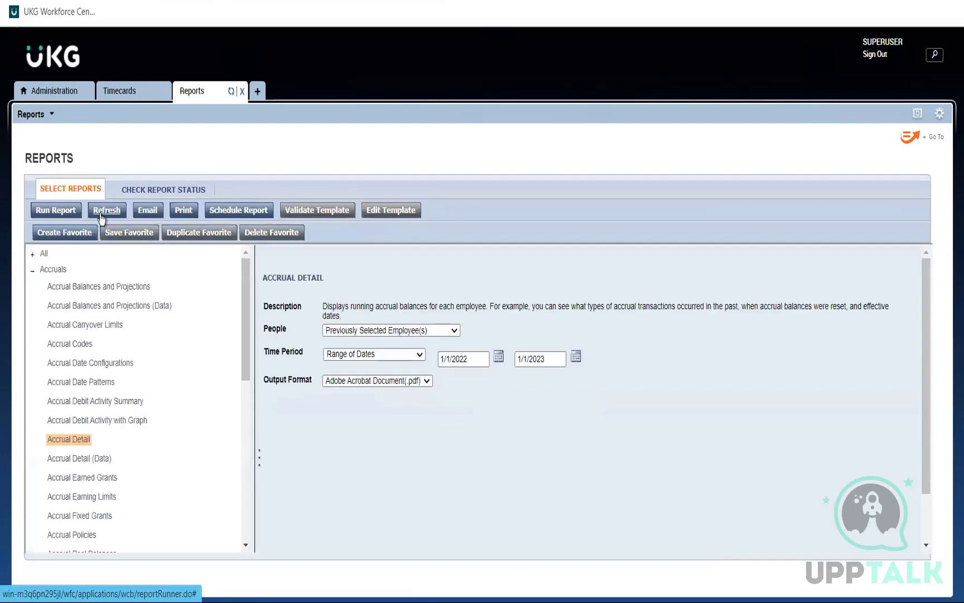
Step: Run the Accrual Detail report, open the completed PDF, and review its accrual balances
{"action": "left_click", "coordinate": [63, 216]}
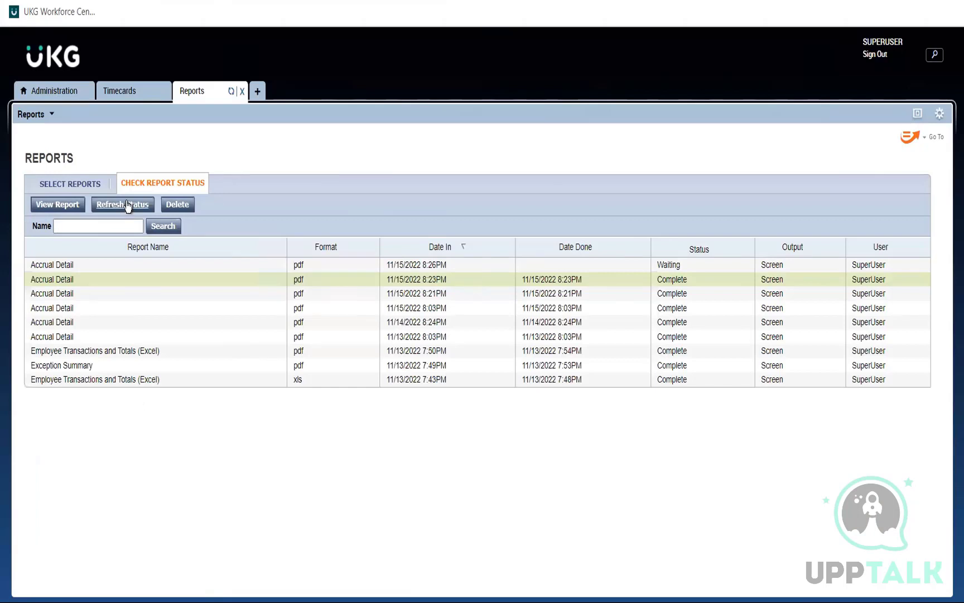
{"action": "left_click", "coordinate": [128, 205]}
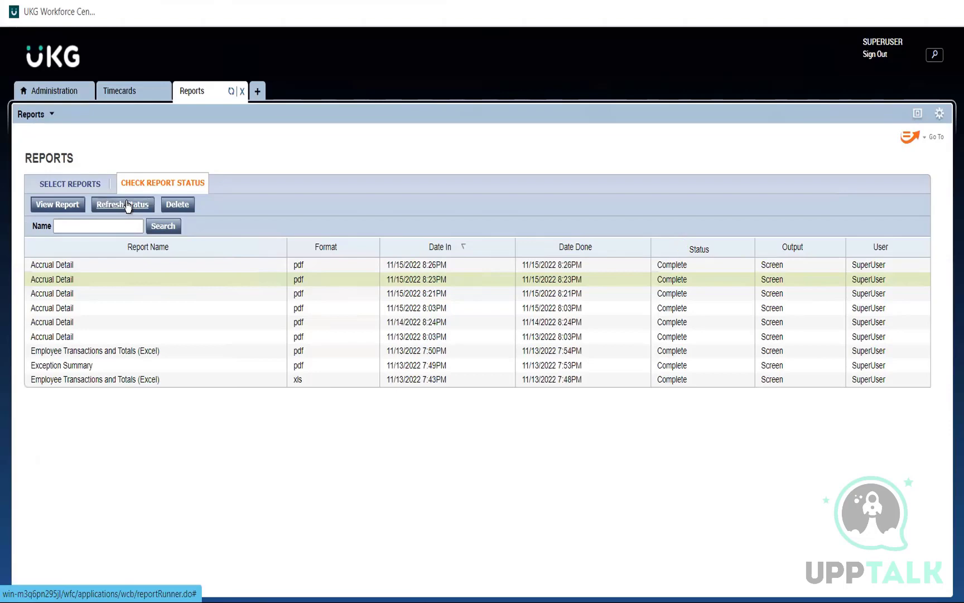
{"action": "double_click", "coordinate": [63, 263]}
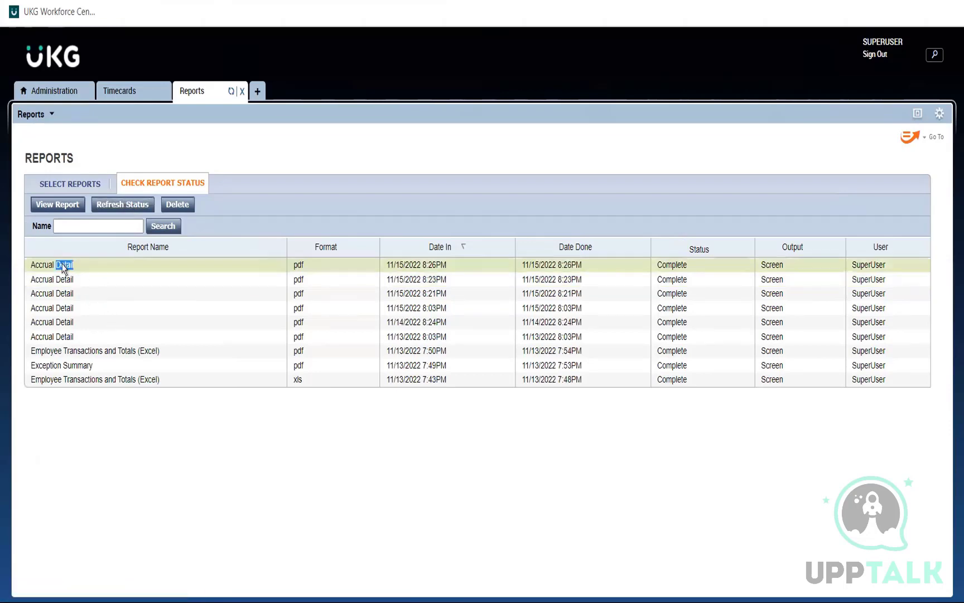
{"action": "left_click", "coordinate": [67, 577]}
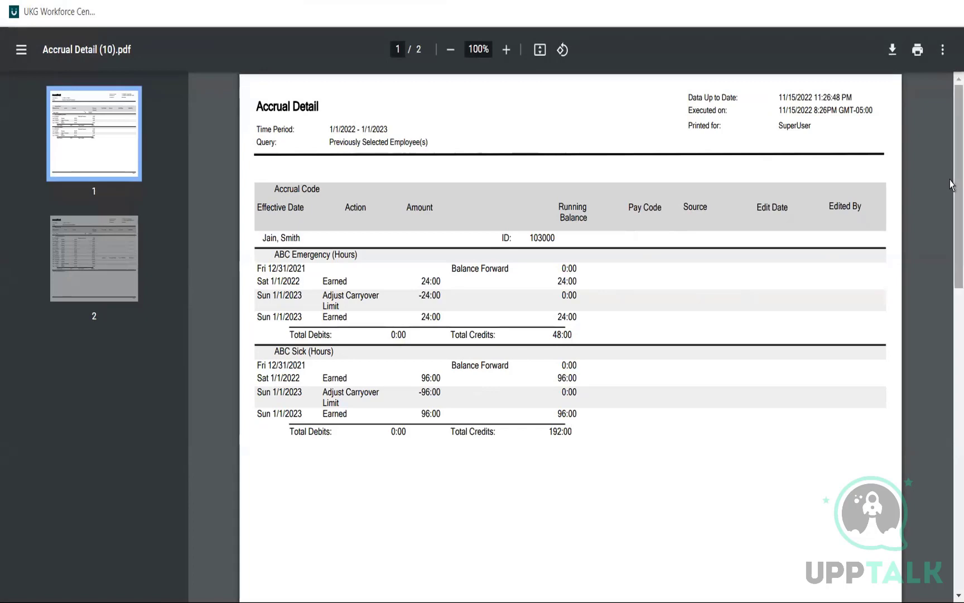
{"action": "left_click_drag", "start_coordinate": [951, 186], "coordinate": [952, 544]}
{"action": "left_click", "coordinate": [94, 134]}
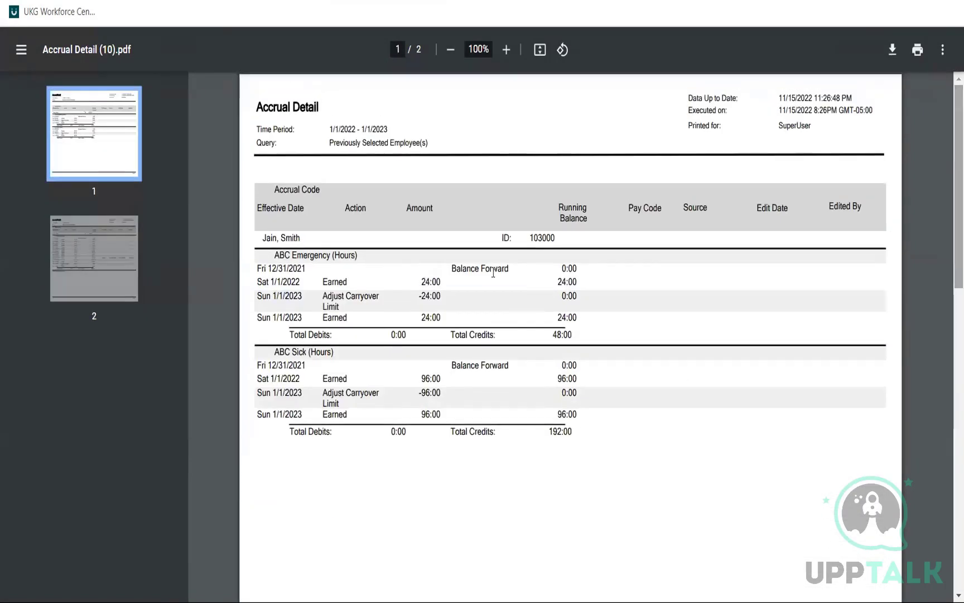
{"action": "left_click", "coordinate": [87, 1]}
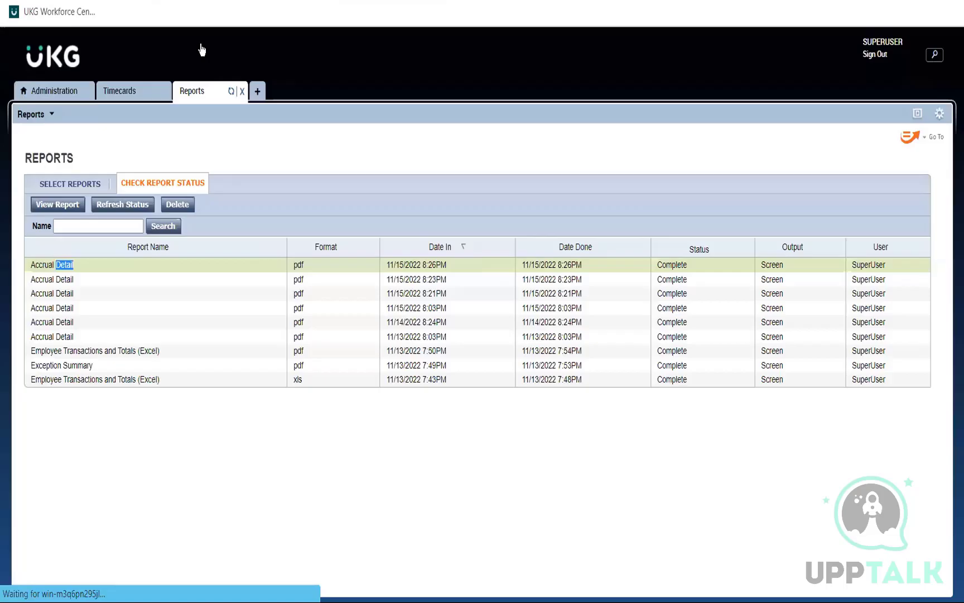
Step: Reload the workspace, list all employees in QuickFind, and go to Reports with the NORTH DIVISION employee selected
{"action": "left_click", "coordinate": [70, 199]}
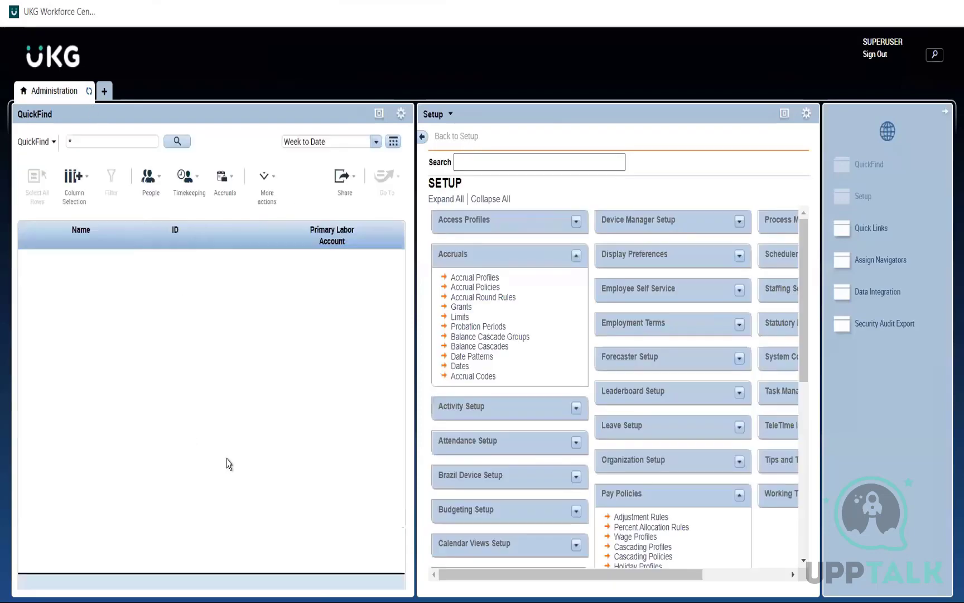
{"action": "left_click", "coordinate": [180, 141]}
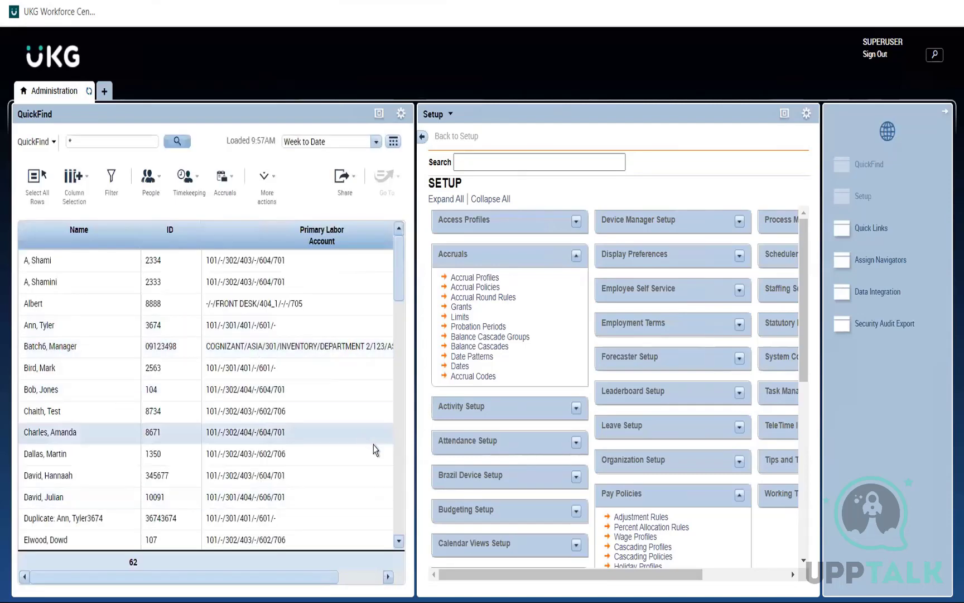
{"action": "scroll", "coordinate": [400, 434], "scroll_direction": "down", "scroll_amount": 5}
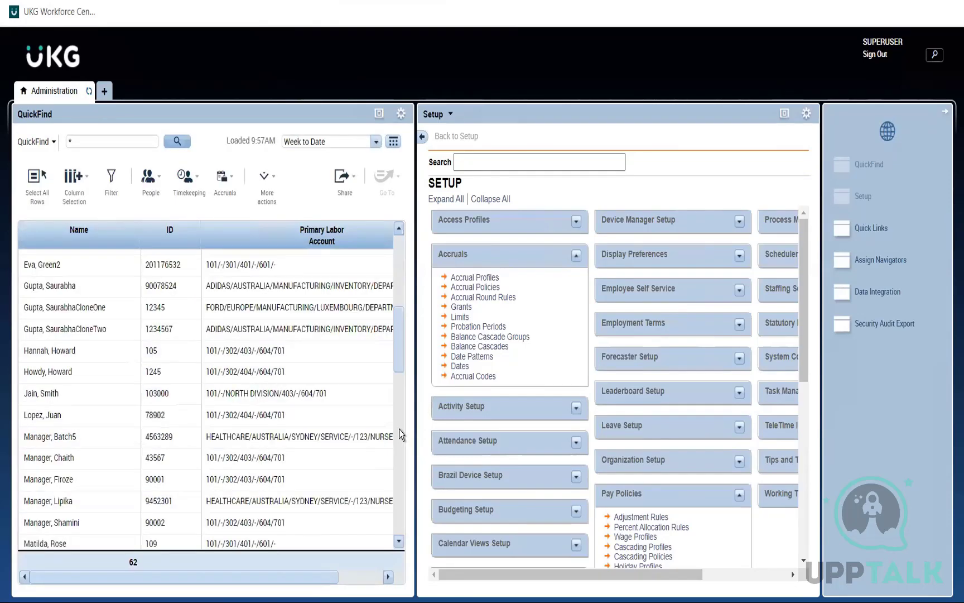
{"action": "scroll", "coordinate": [399, 433], "scroll_direction": "down", "scroll_amount": 5}
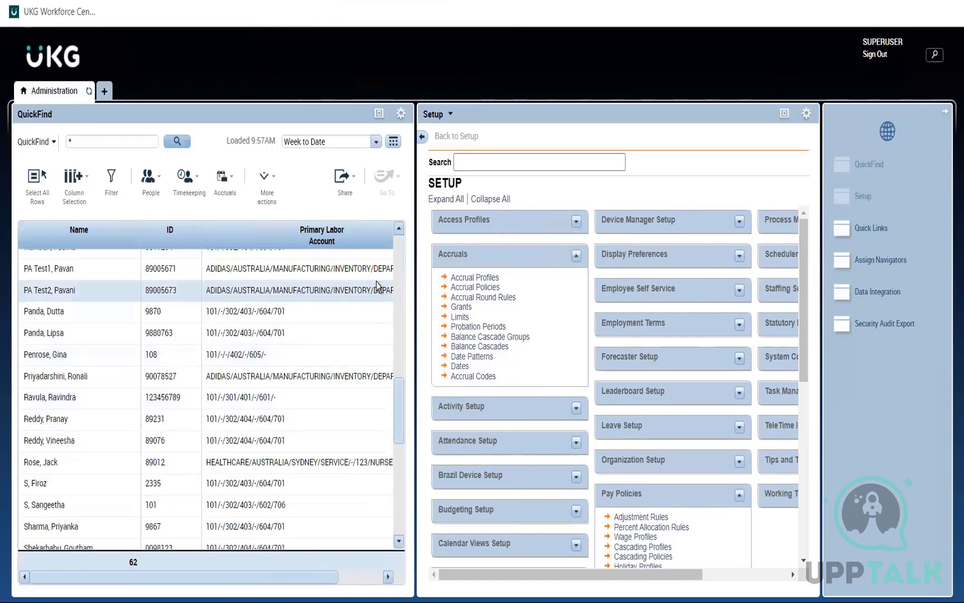
{"action": "scroll", "coordinate": [394, 317], "scroll_direction": "up", "scroll_amount": 5}
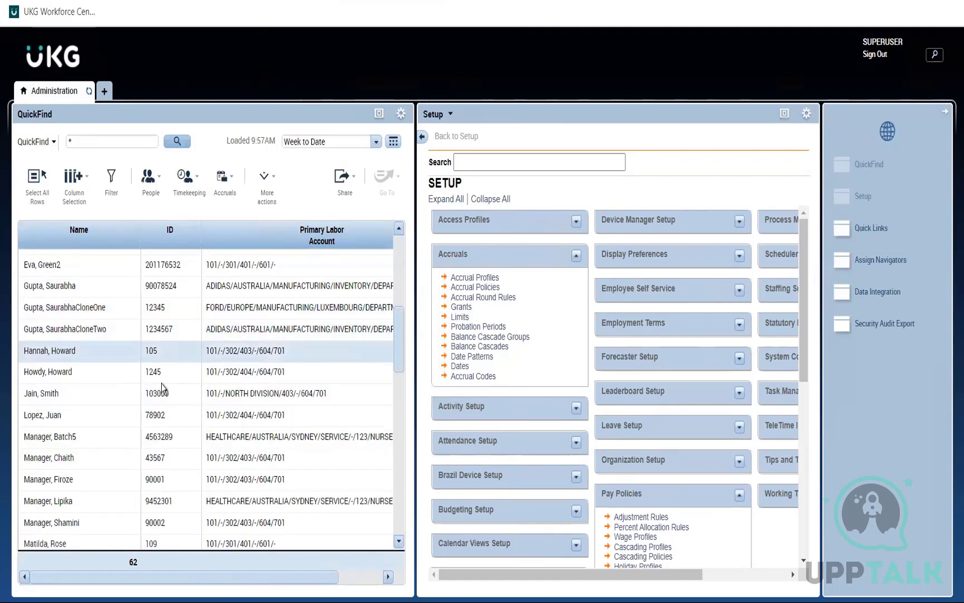
{"action": "left_click", "coordinate": [143, 394]}
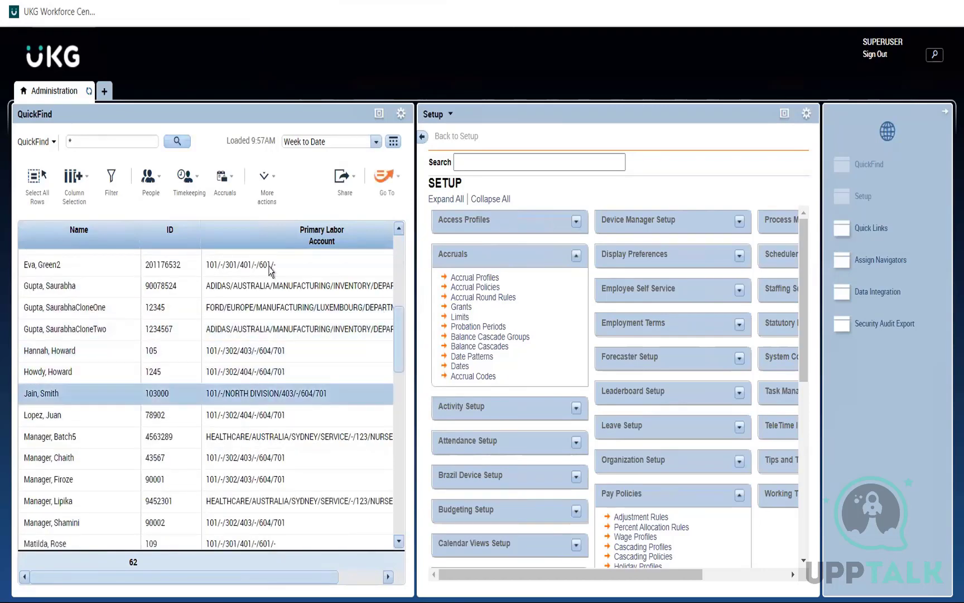
{"action": "left_click", "coordinate": [380, 183]}
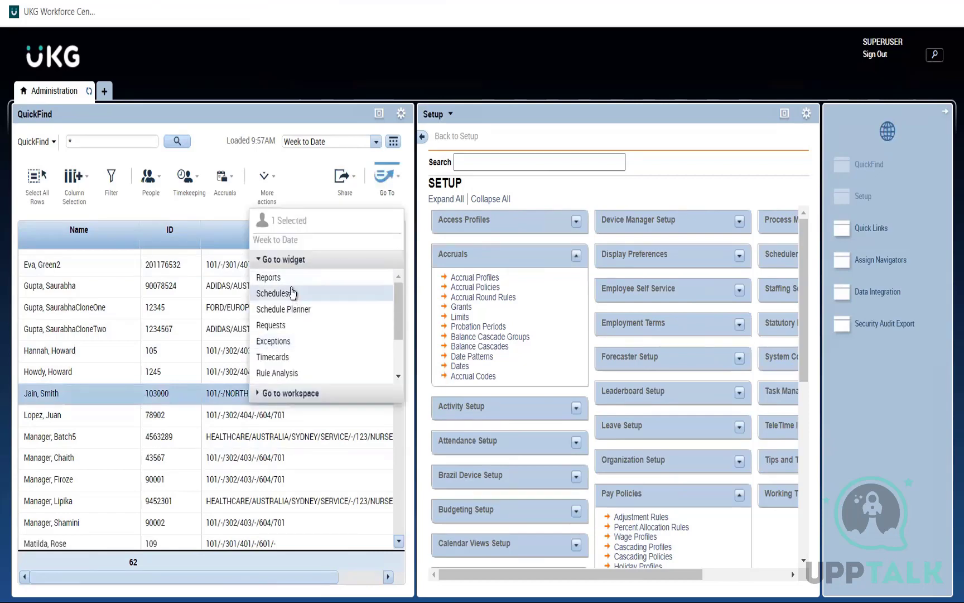
{"action": "left_click", "coordinate": [268, 277]}
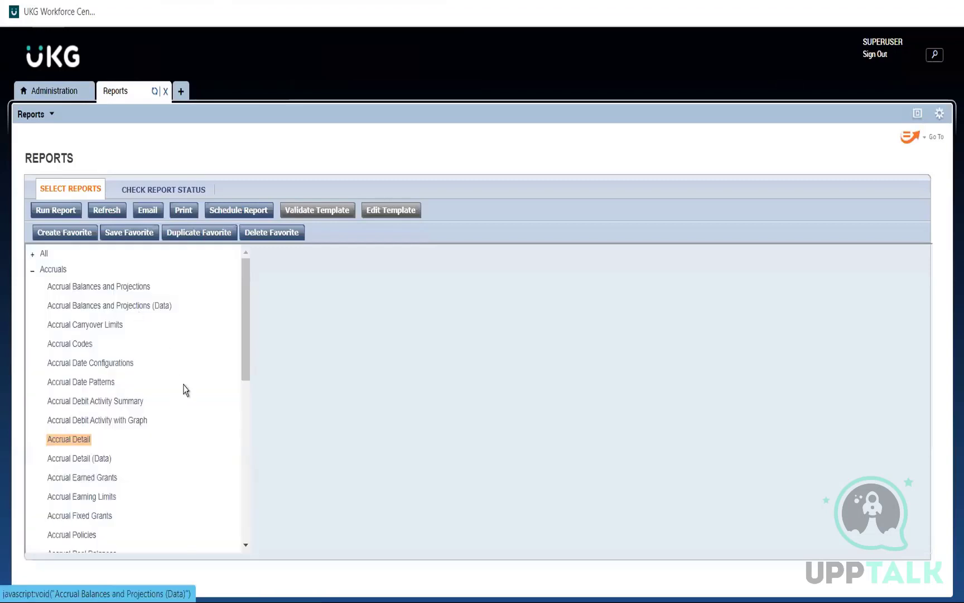
Step: Set the Accrual Detail report's time period to Range of Dates with a start date of 1/1/2022
{"action": "left_click", "coordinate": [371, 353]}
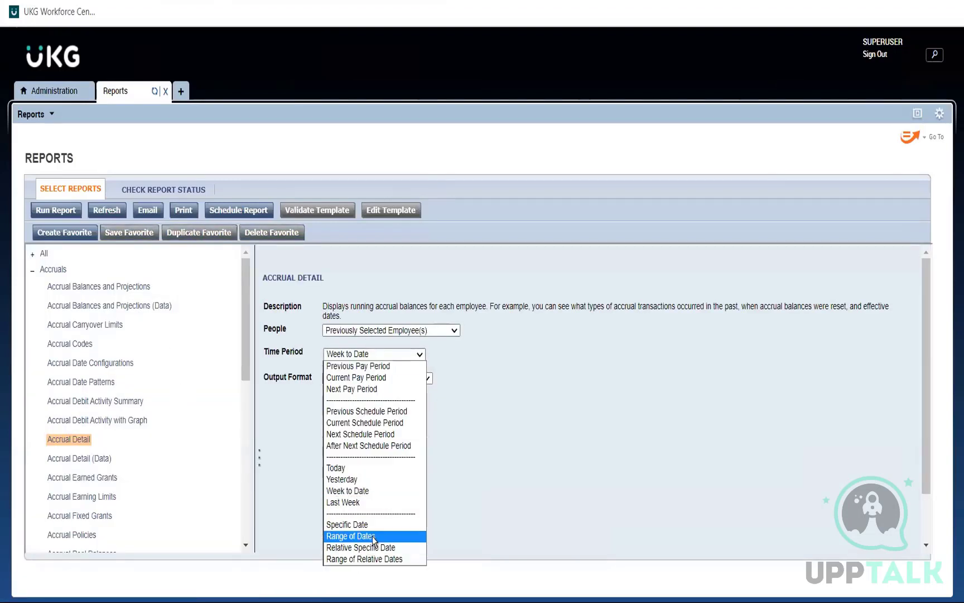
{"action": "left_click", "coordinate": [351, 536]}
{"action": "left_click_drag", "start_coordinate": [482, 362], "coordinate": [441, 359]}
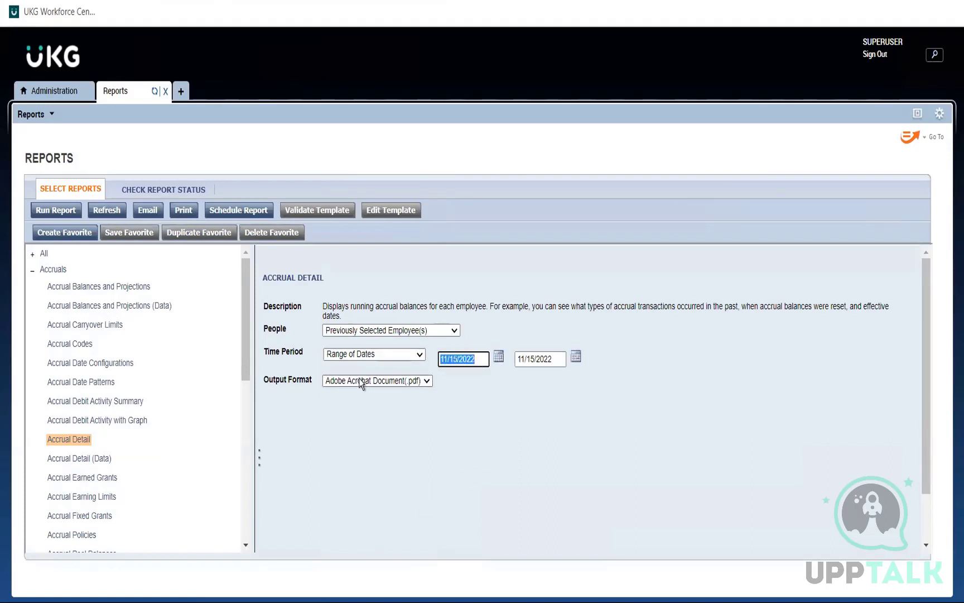
{"action": "key", "text": "BackSpace"}
{"action": "type", "text": "1"}
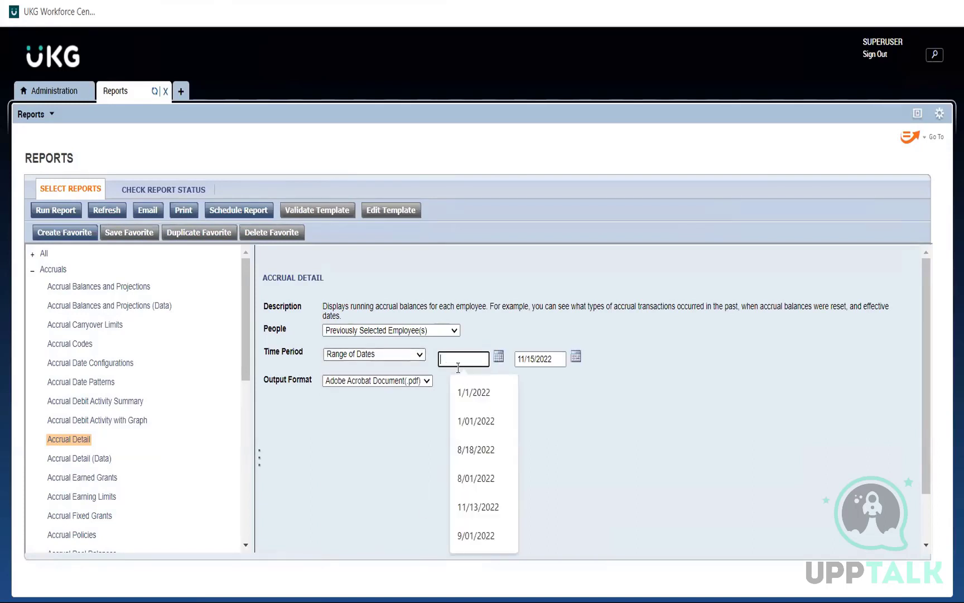
{"action": "left_click", "coordinate": [473, 391]}
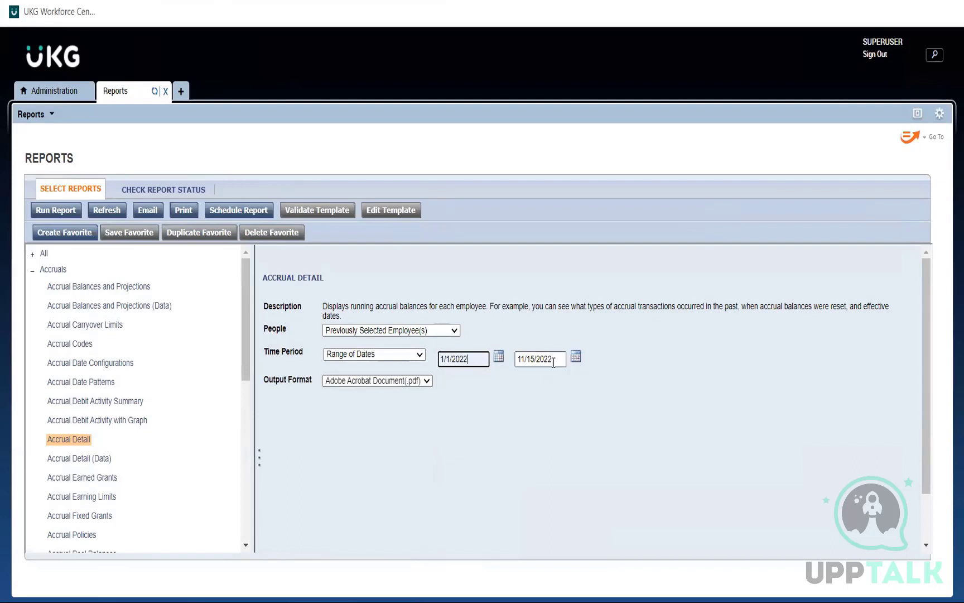
Step: Replace the report's end date with a previously used date and run the Accrual Detail report
{"action": "left_click_drag", "start_coordinate": [555, 359], "coordinate": [476, 367]}
{"action": "key", "text": "BackSpace"}
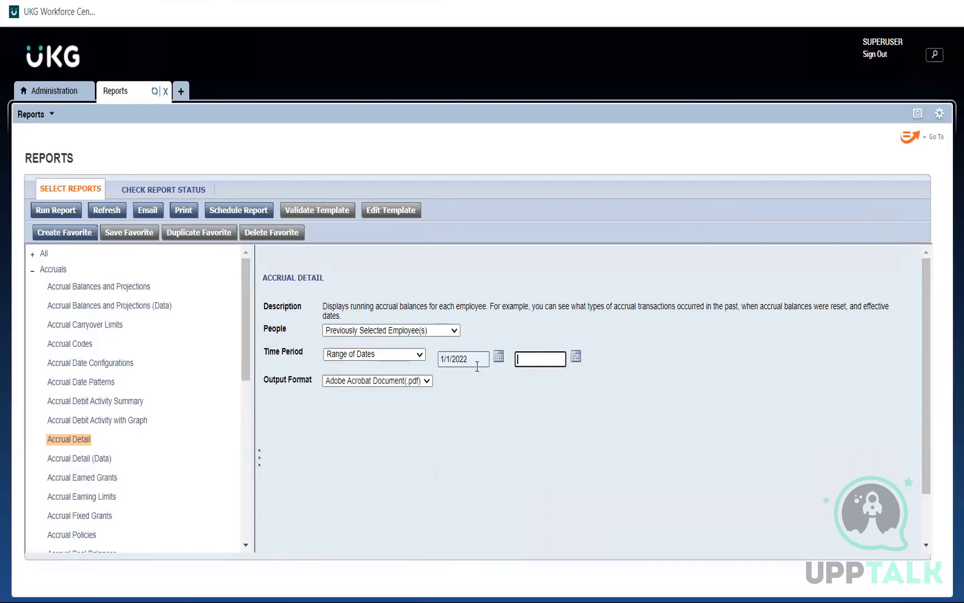
{"action": "left_click", "coordinate": [528, 360]}
{"action": "left_click", "coordinate": [552, 420]}
{"action": "left_click", "coordinate": [65, 210]}
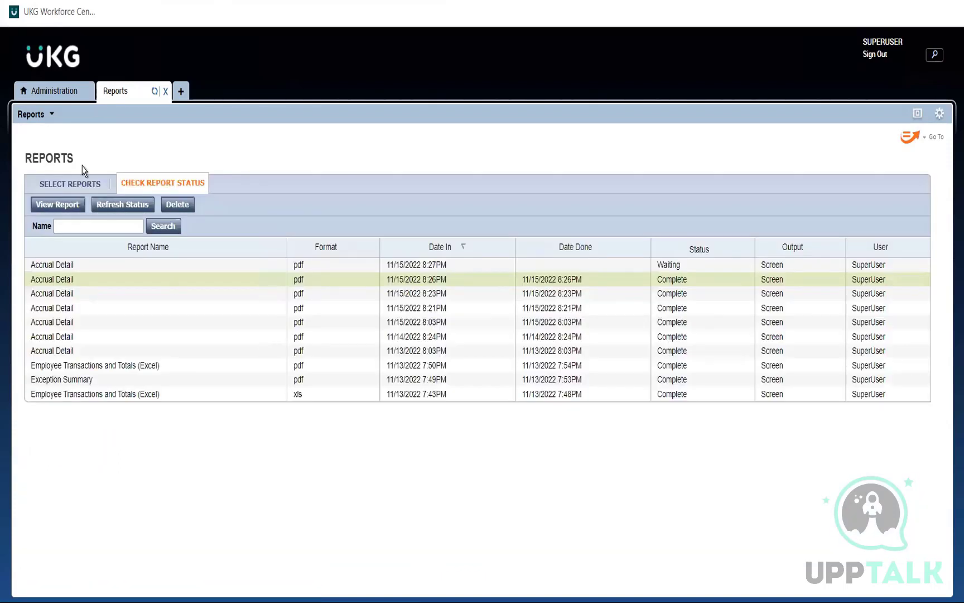
Step: Refresh the report status and open the newest Accrual Detail PDF to check the balances
{"action": "left_click", "coordinate": [114, 206]}
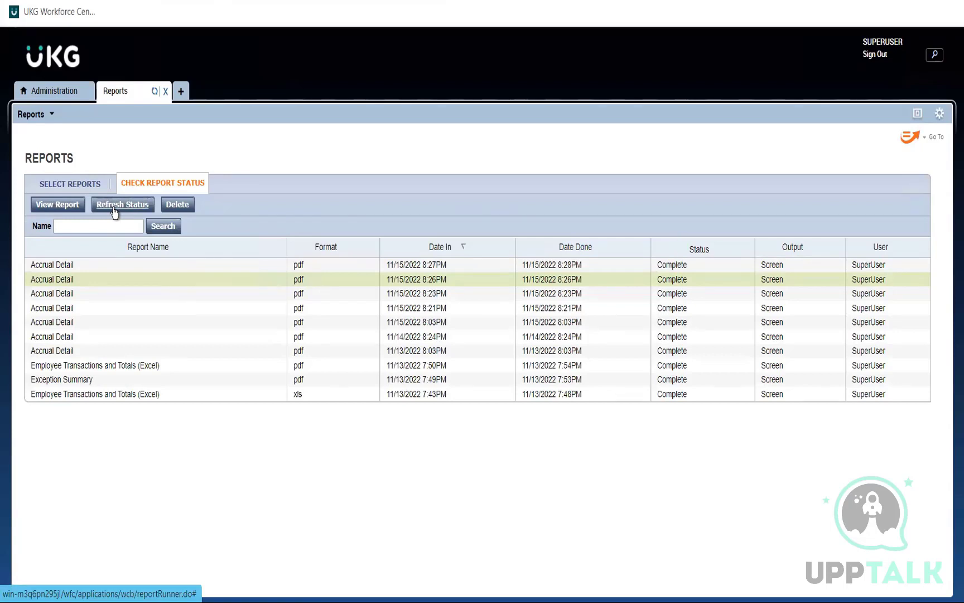
{"action": "double_click", "coordinate": [81, 269]}
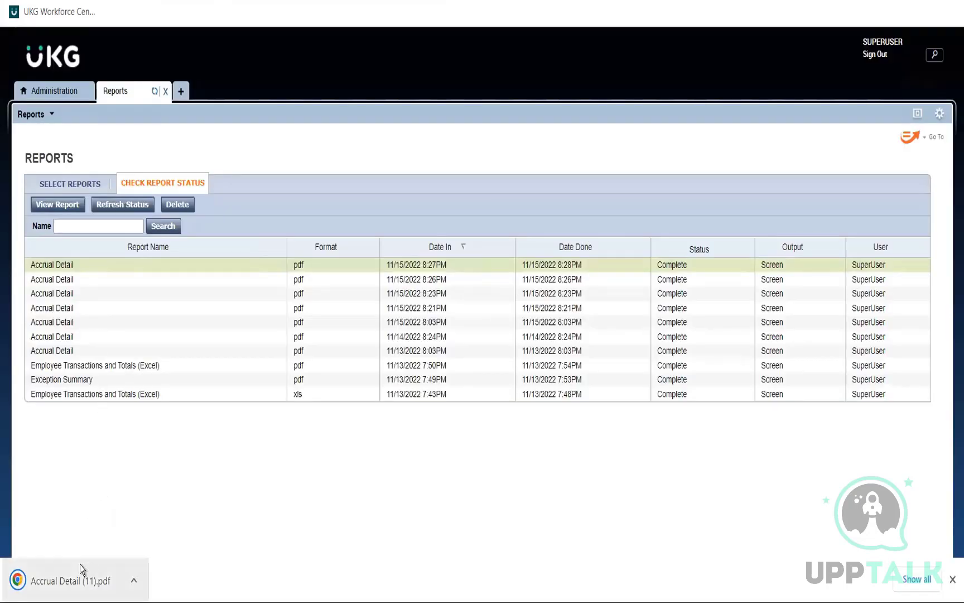
{"action": "left_click", "coordinate": [88, 587]}
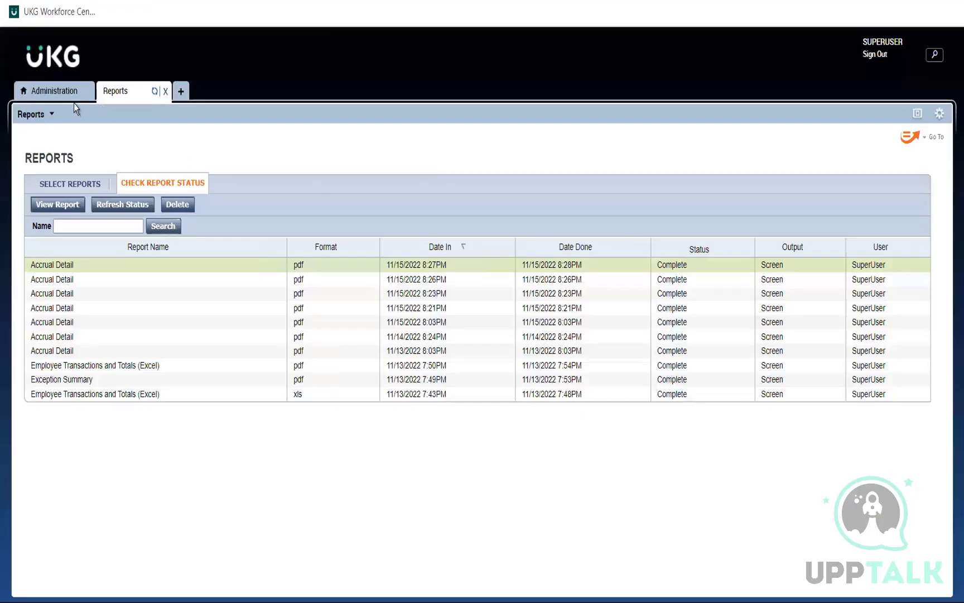
Step: Open the Accruals Dates setup in an enlarged view and examine the site-wide and person-specific dates
{"action": "left_click", "coordinate": [62, 94]}
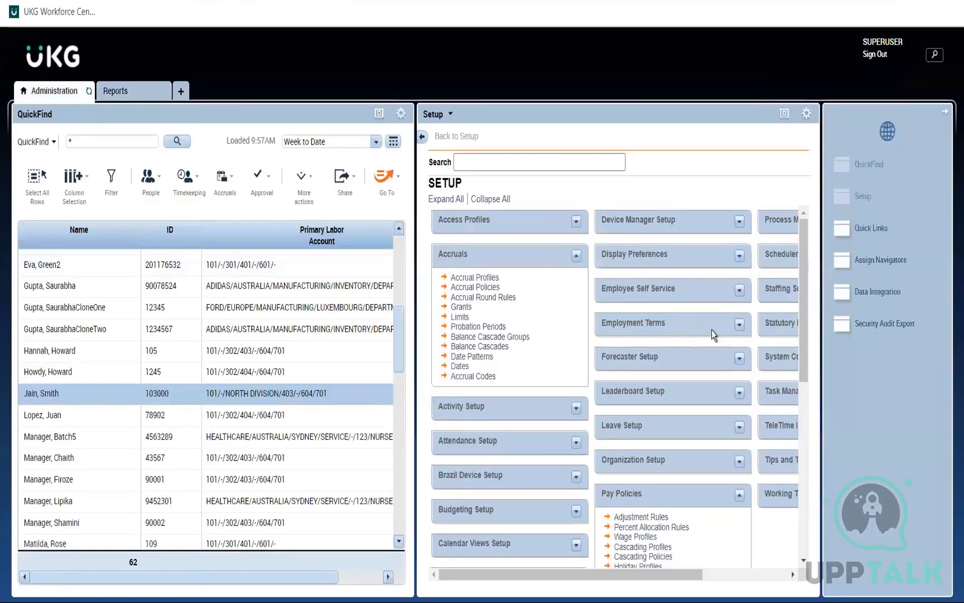
{"action": "left_click", "coordinate": [456, 366]}
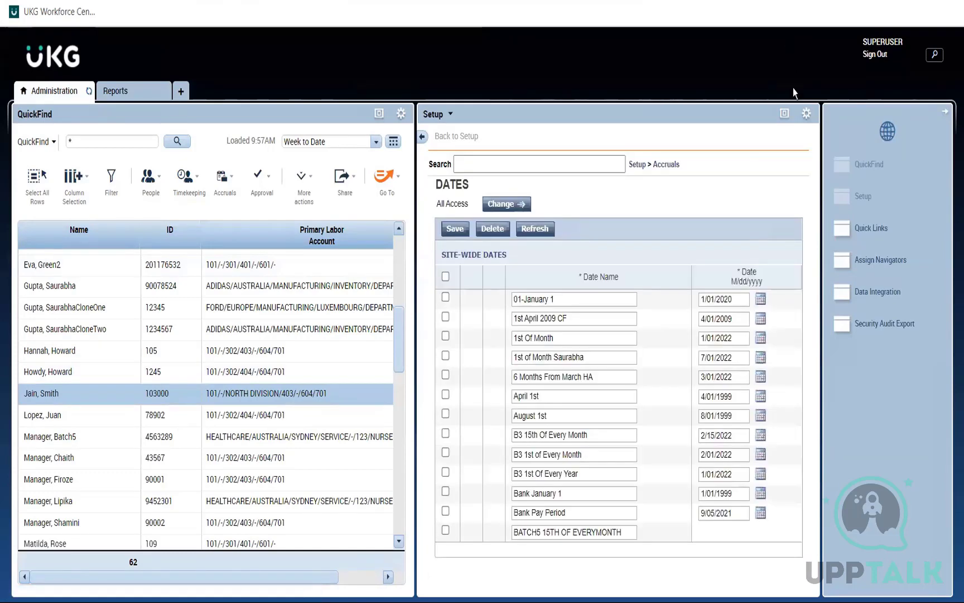
{"action": "scroll", "coordinate": [788, 113], "scroll_direction": "down", "scroll_amount": 10}
{"action": "left_click", "coordinate": [786, 113]}
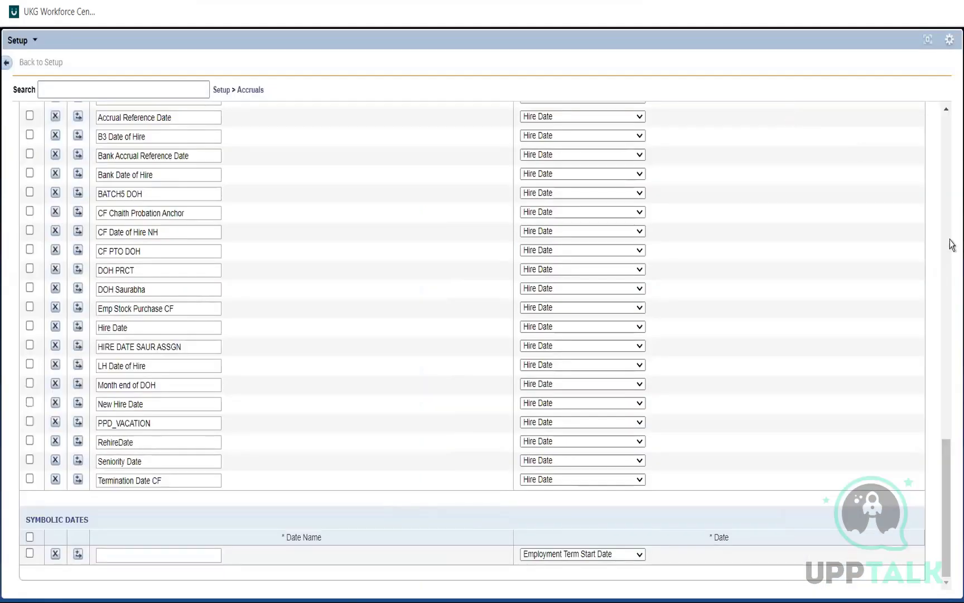
{"action": "left_click_drag", "start_coordinate": [947, 499], "coordinate": [948, 428]}
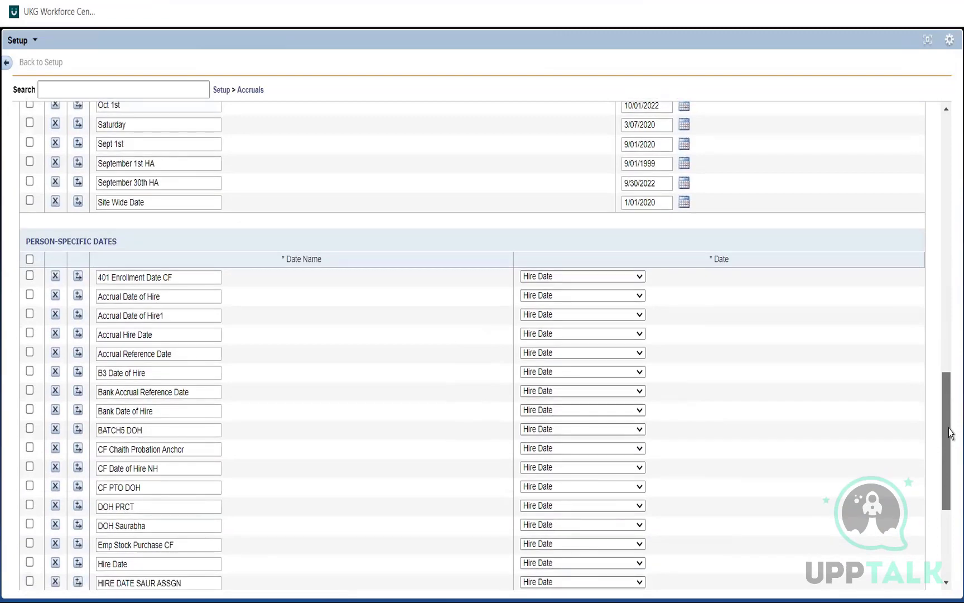
{"action": "left_click_drag", "start_coordinate": [948, 428], "coordinate": [947, 260]}
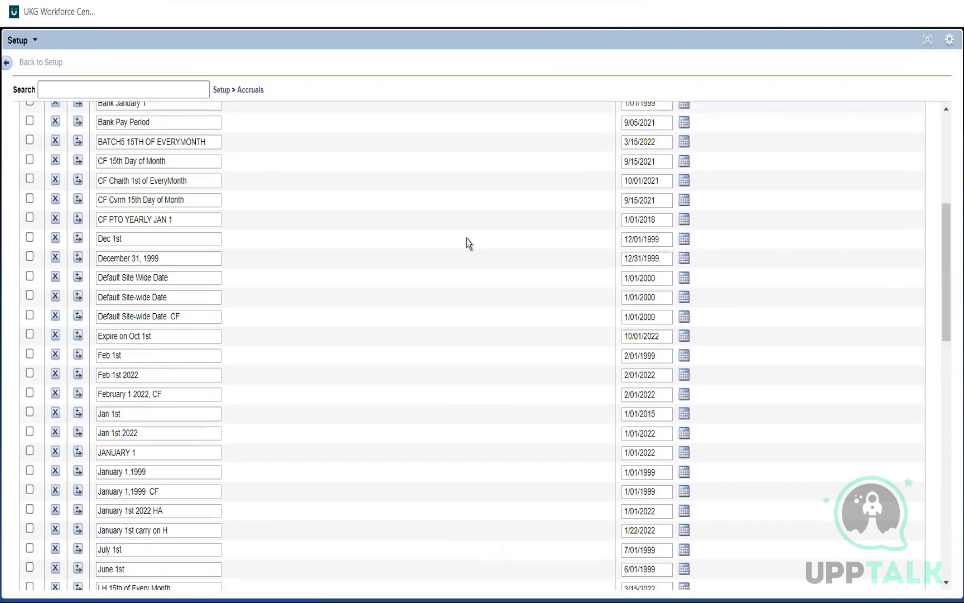
Step: Edit the 60 Days from DOH probation period so that it ends after 60 with the Accruals Date Of Hire pattern
{"action": "left_click", "coordinate": [251, 91]}
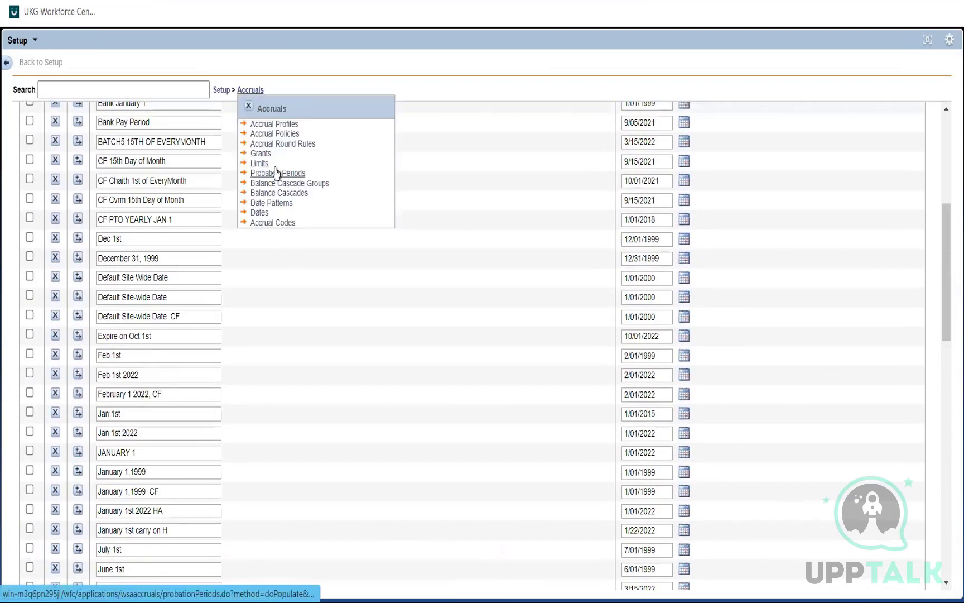
{"action": "left_click", "coordinate": [276, 174]}
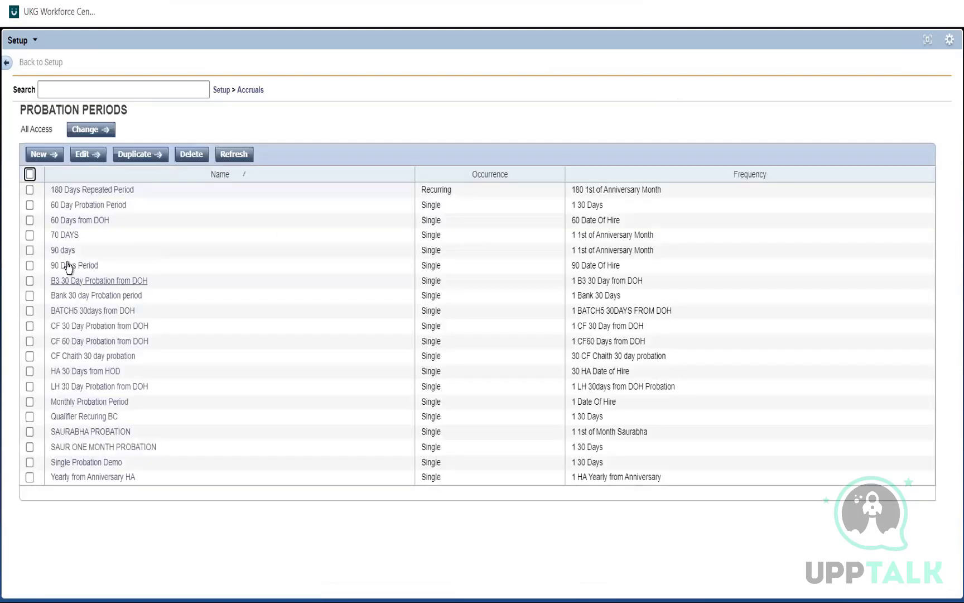
{"action": "left_click", "coordinate": [80, 220]}
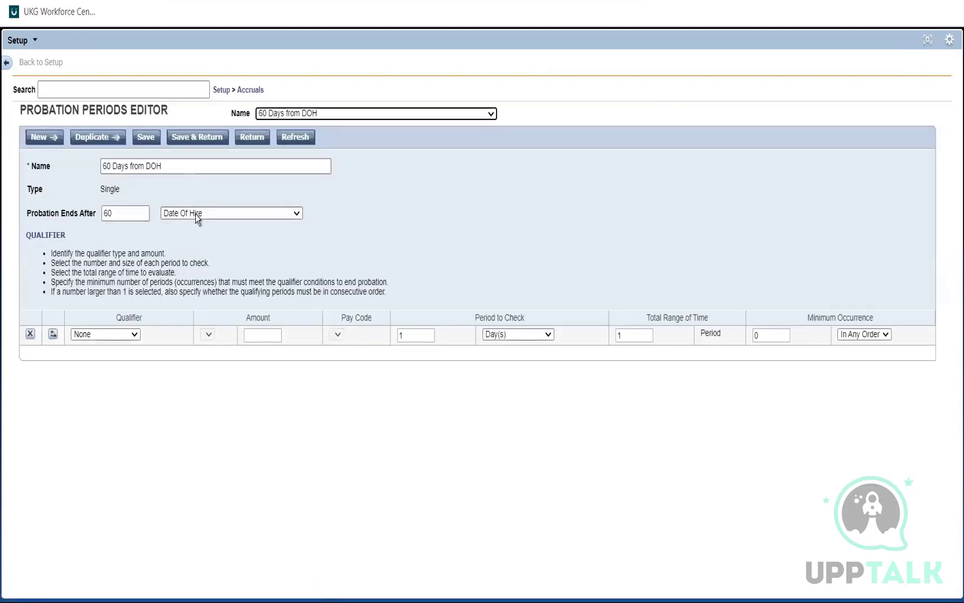
{"action": "left_click", "coordinate": [197, 214]}
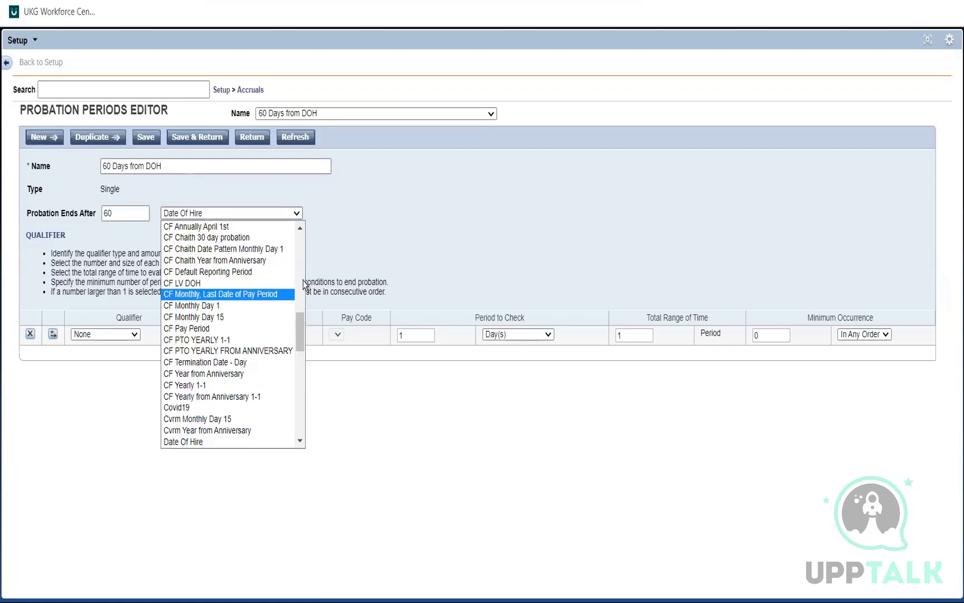
{"action": "scroll", "coordinate": [304, 285], "scroll_direction": "up", "scroll_amount": 10}
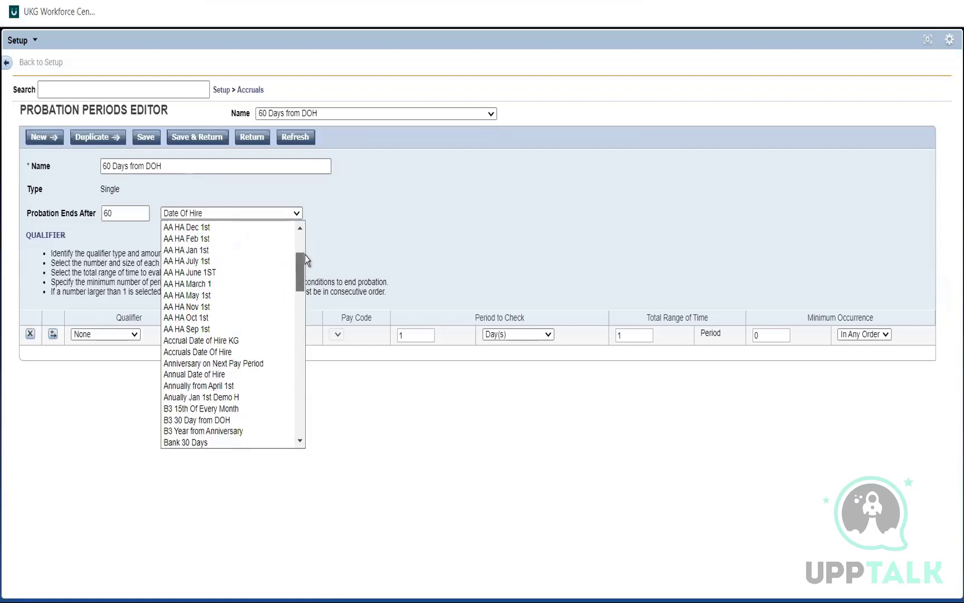
{"action": "left_click", "coordinate": [210, 348]}
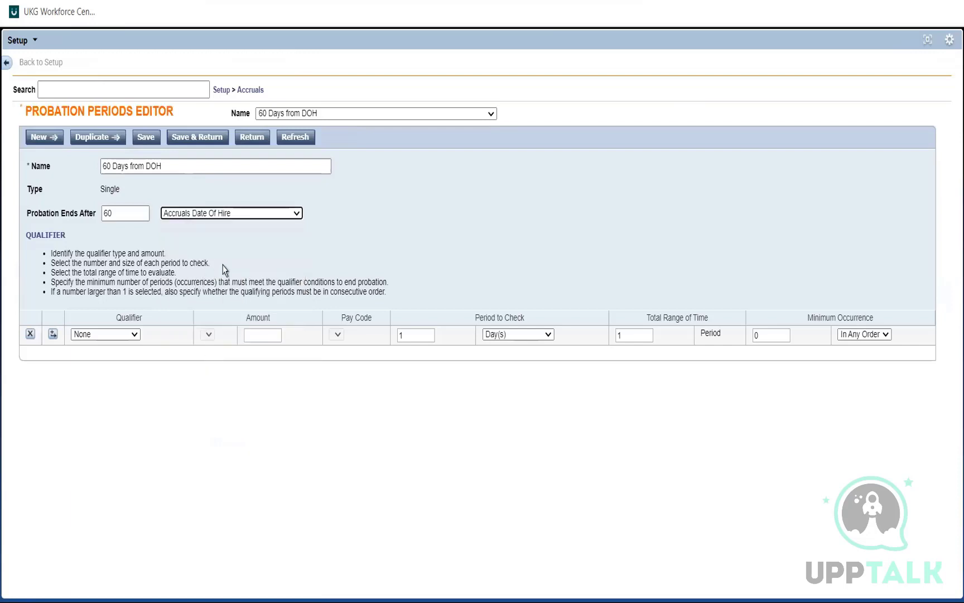
{"action": "left_click", "coordinate": [812, 117]}
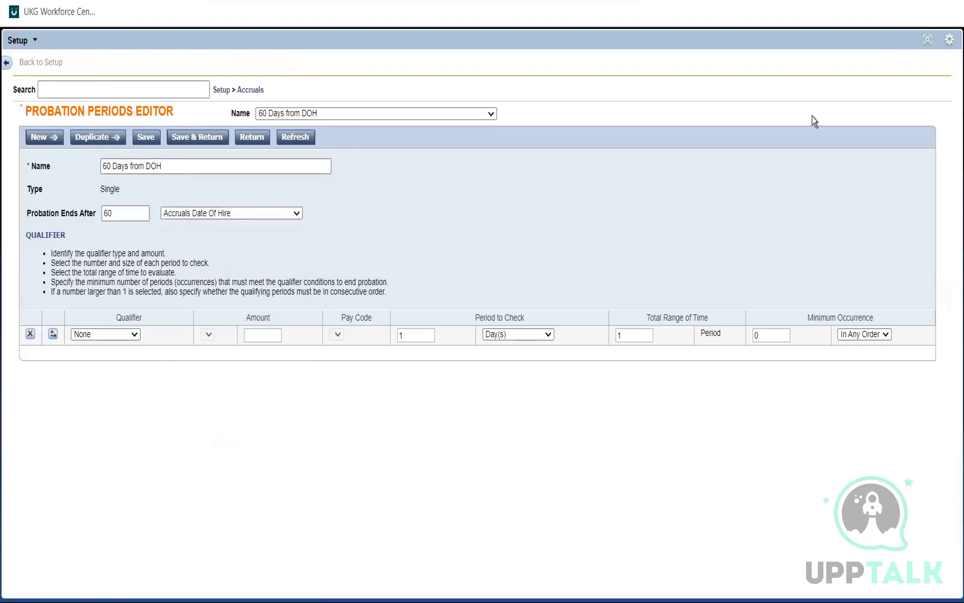
Step: Restore the enlarged Setup view to normal size and open the selected employee's record in the People Editor
{"action": "left_click", "coordinate": [928, 43]}
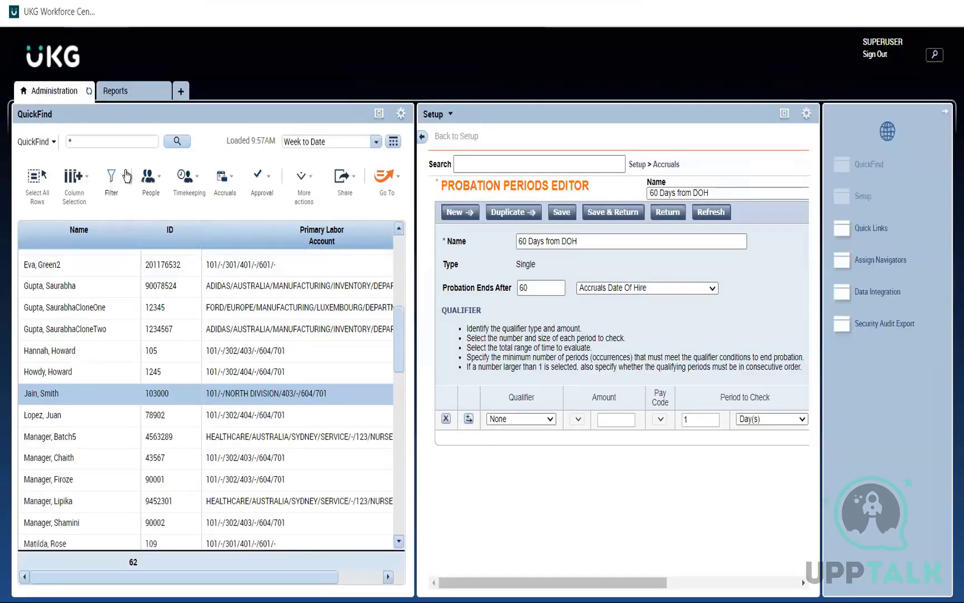
{"action": "left_click", "coordinate": [144, 184]}
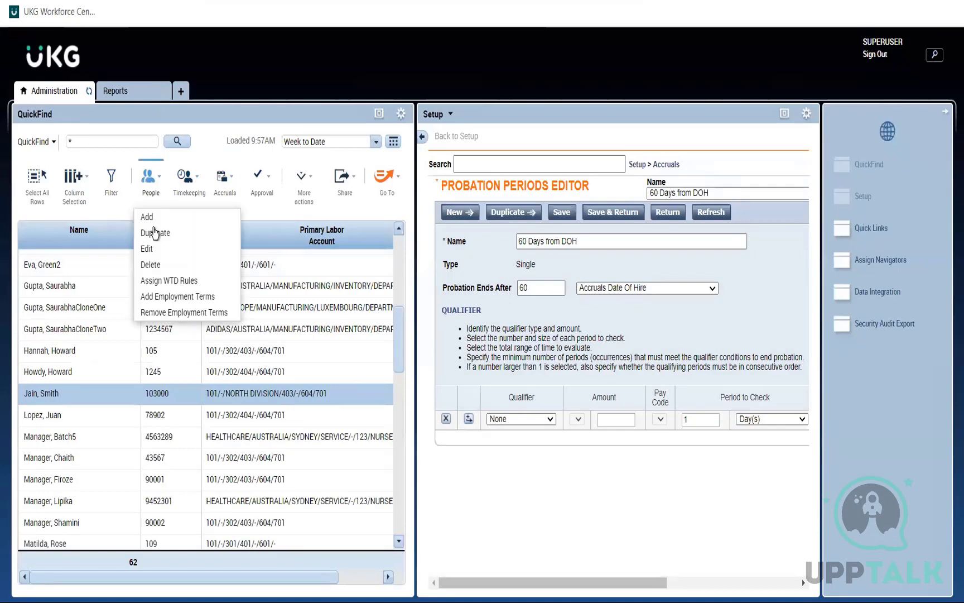
{"action": "left_click", "coordinate": [154, 251]}
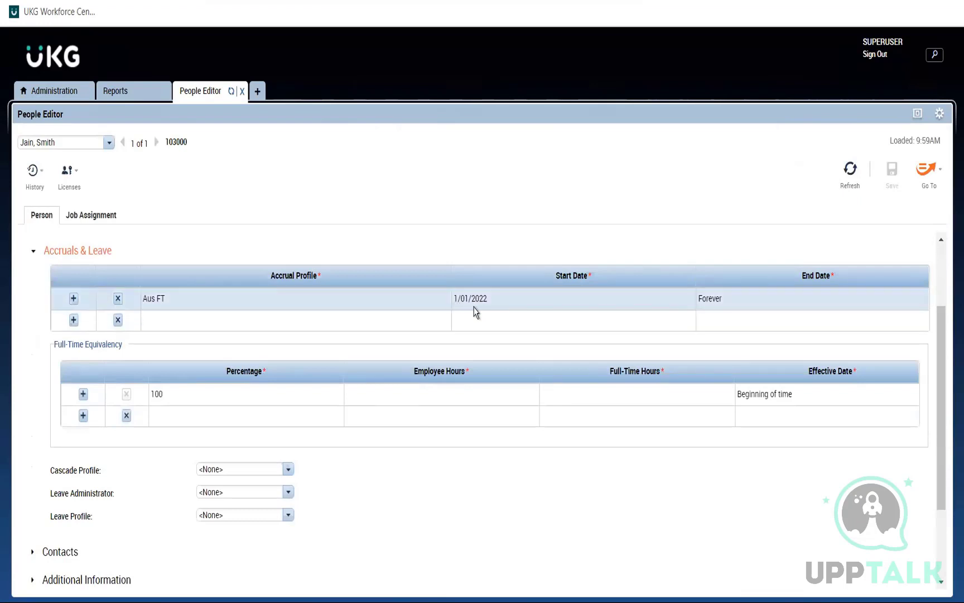
Step: Expand the employee's Person Summary and examine the hire date against the Aus FT accrual profile
{"action": "left_click", "coordinate": [943, 249]}
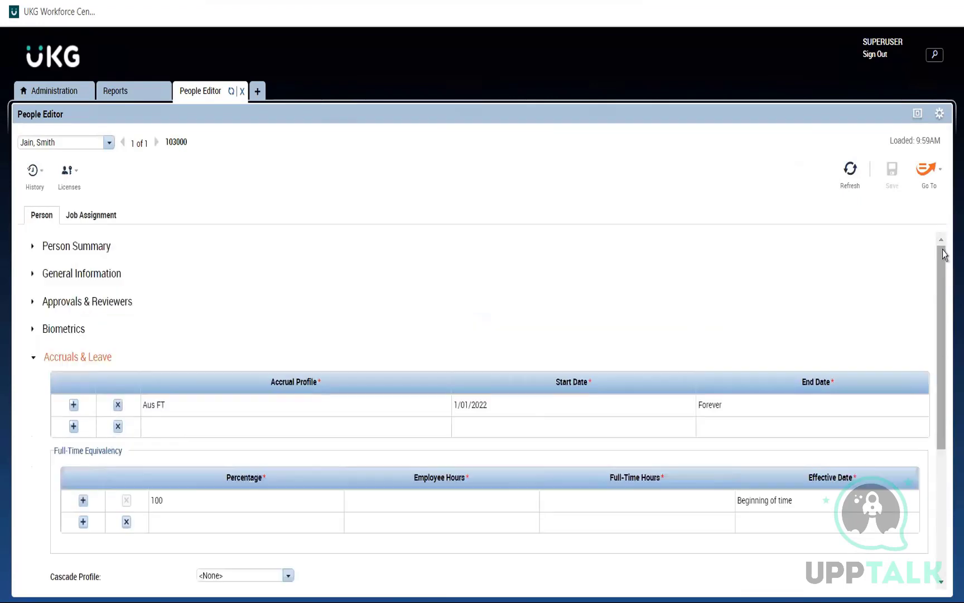
{"action": "left_click", "coordinate": [63, 252]}
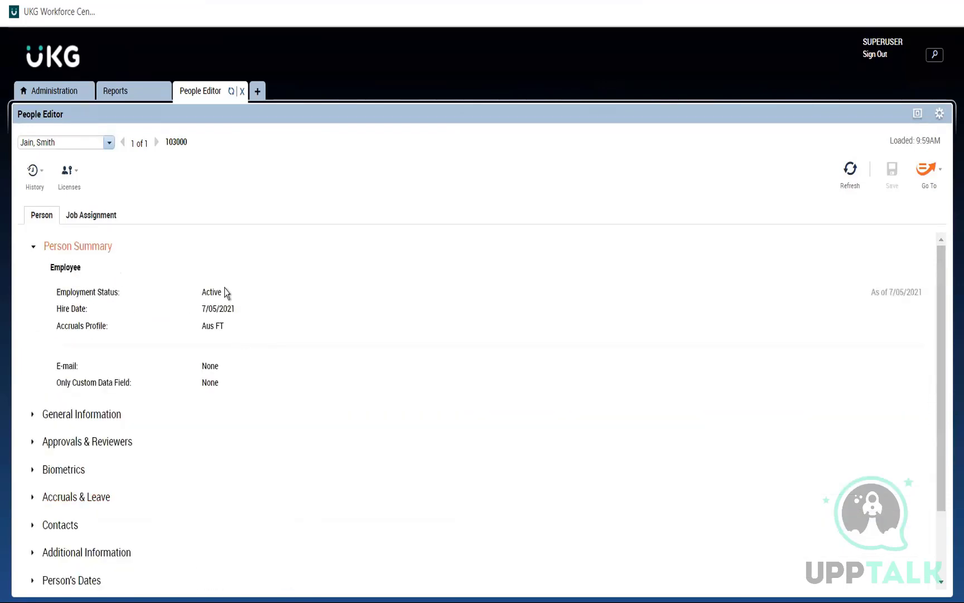
{"action": "left_click_drag", "start_coordinate": [239, 312], "coordinate": [201, 316]}
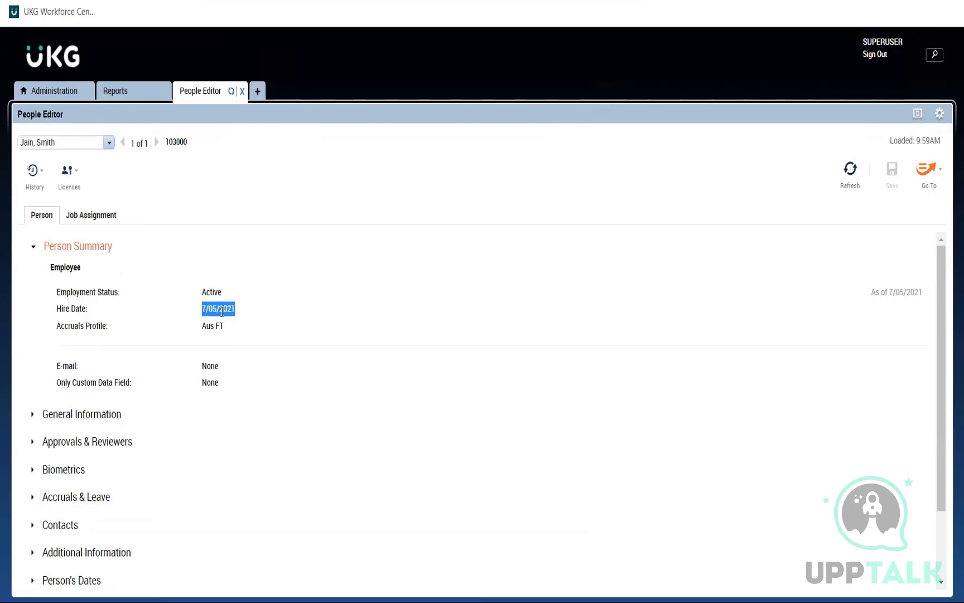
{"action": "left_click", "coordinate": [204, 309]}
{"action": "left_click_drag", "start_coordinate": [202, 310], "coordinate": [260, 309]}
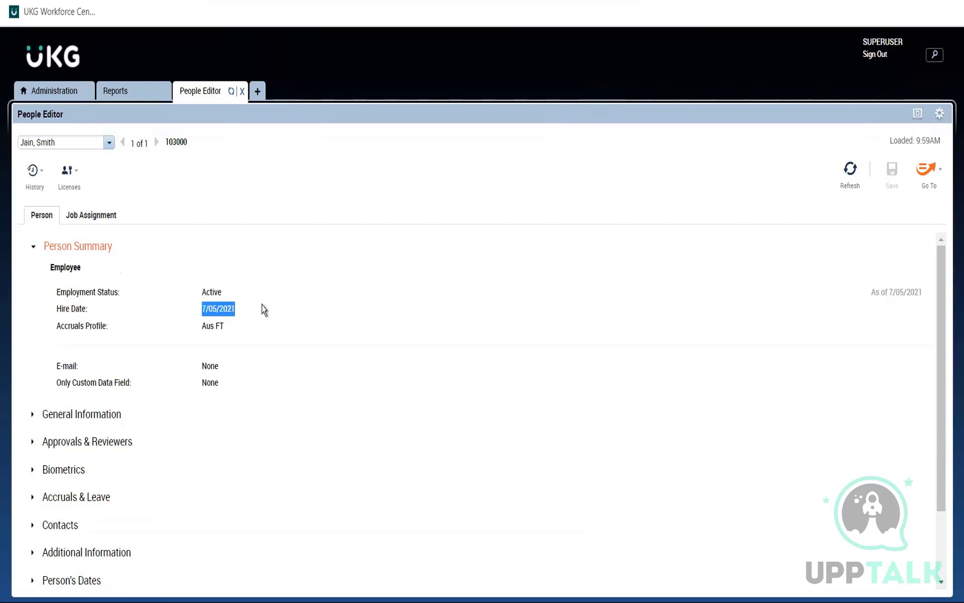